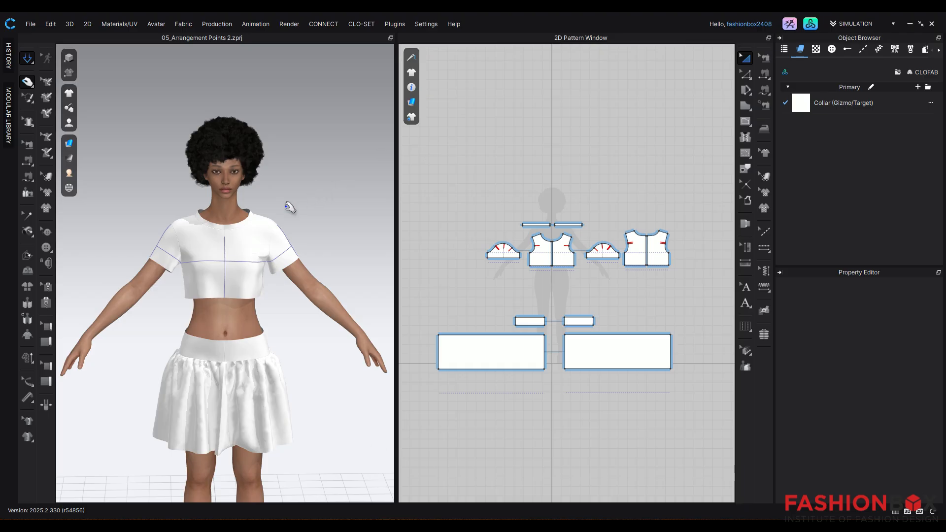
# Set the particle distance of both large skirt panels to 5 mm
pyautogui.scroll(2, 290, 332)
pyautogui.scroll(5, 290, 333)
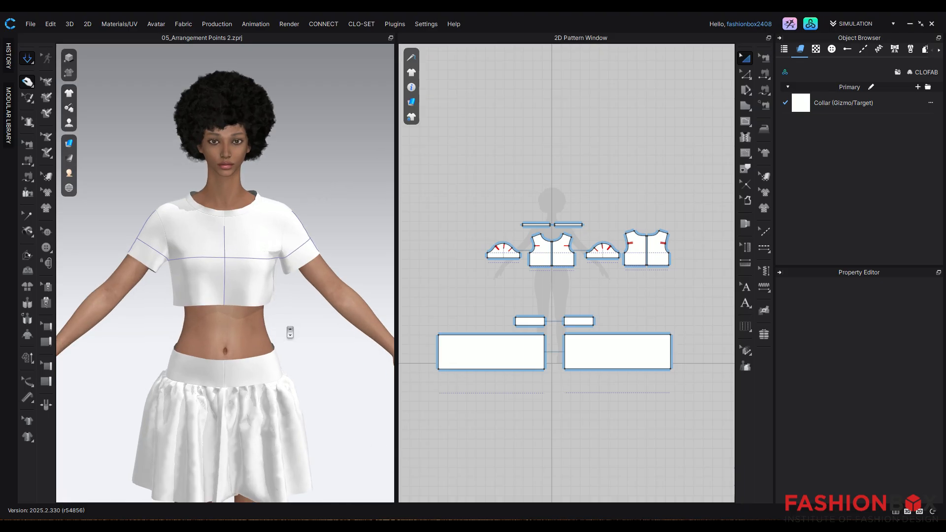
pyautogui.scroll(2, 295, 285)
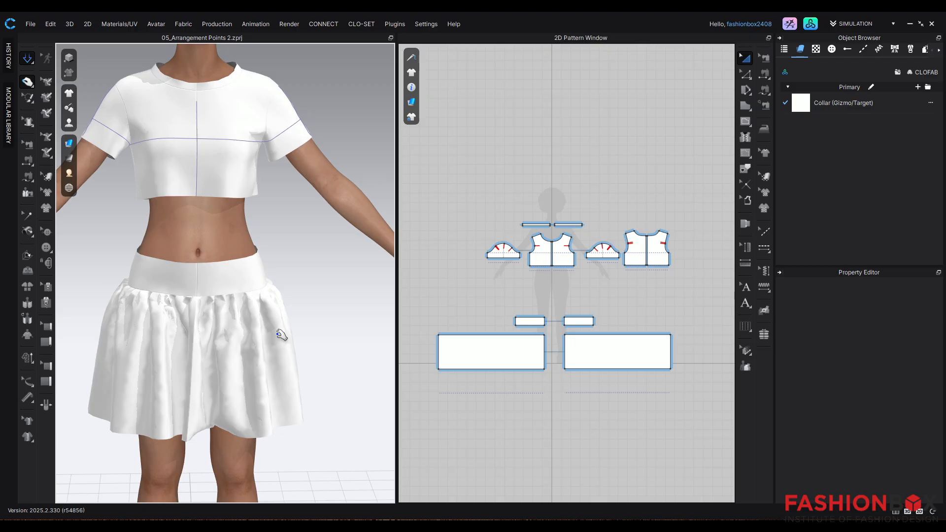
pyautogui.scroll(1, 278, 335)
pyautogui.moveTo(304, 318); pyautogui.dragTo(313, 227, button='middle')
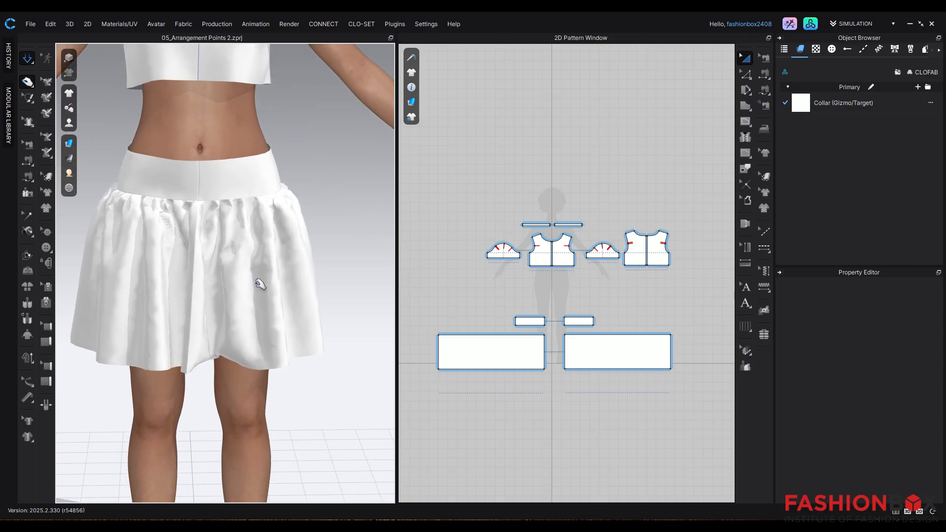
pyautogui.click(261, 269)
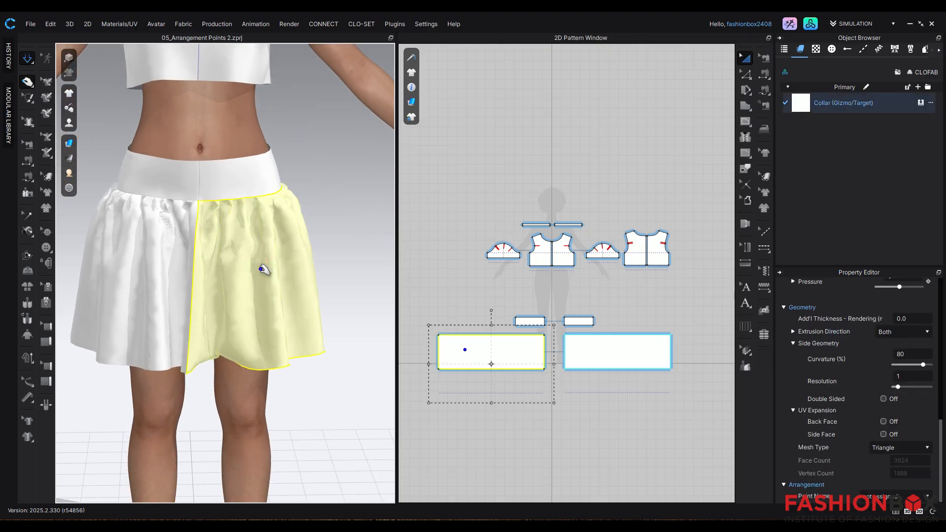
pyautogui.keyDown('shift'); pyautogui.click(604, 350); pyautogui.keyUp('shift')
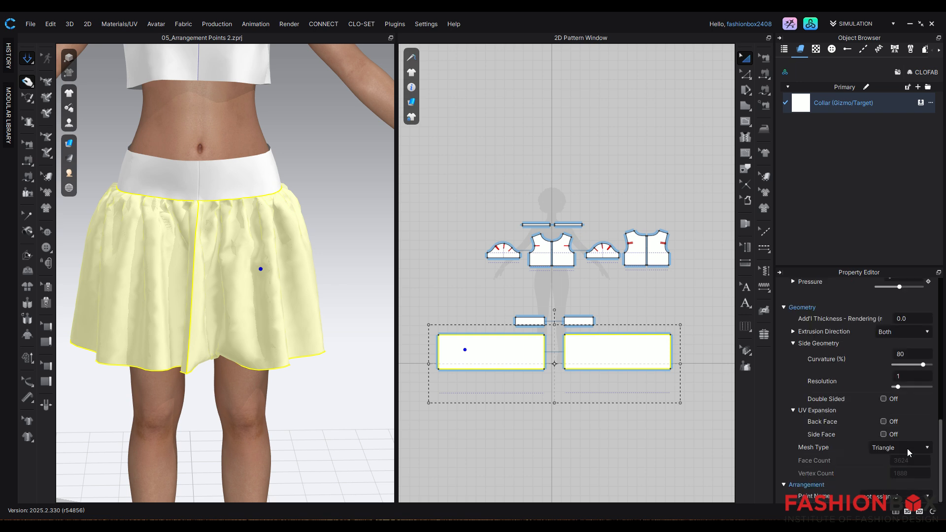
pyautogui.scroll(5, 881, 420)
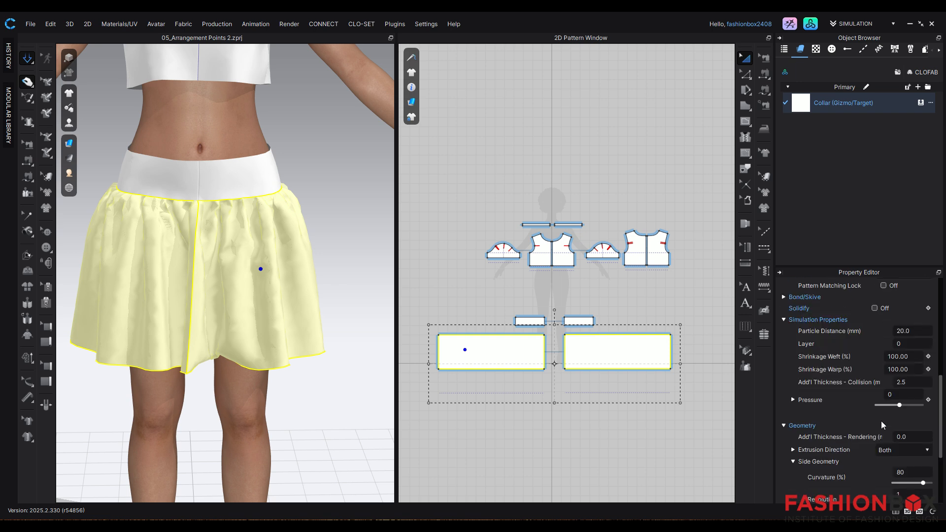
pyautogui.scroll(4, 880, 421)
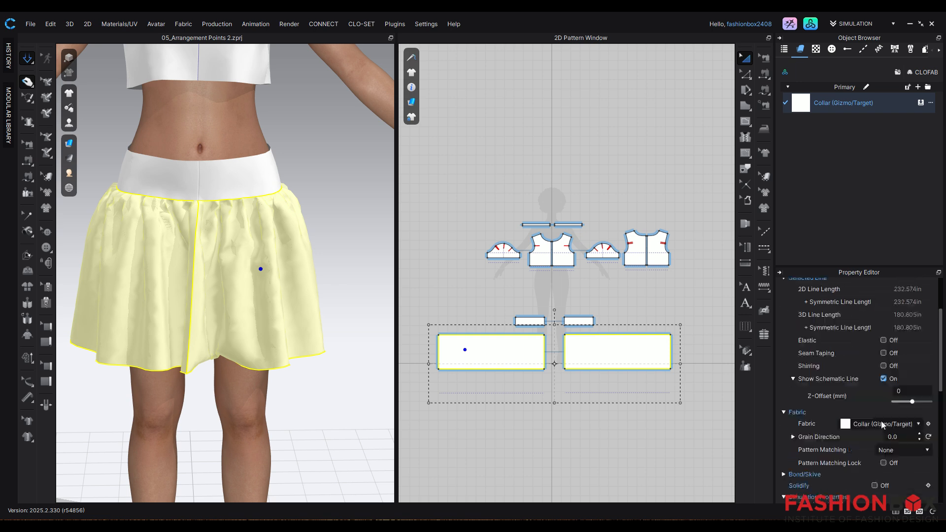
pyautogui.scroll(-4, 865, 418)
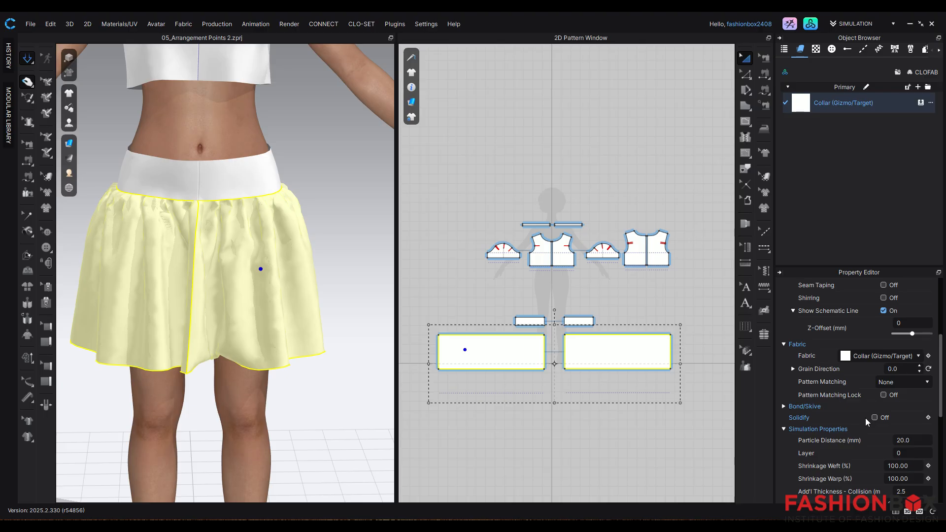
pyautogui.click(915, 441)
pyautogui.press('Return')
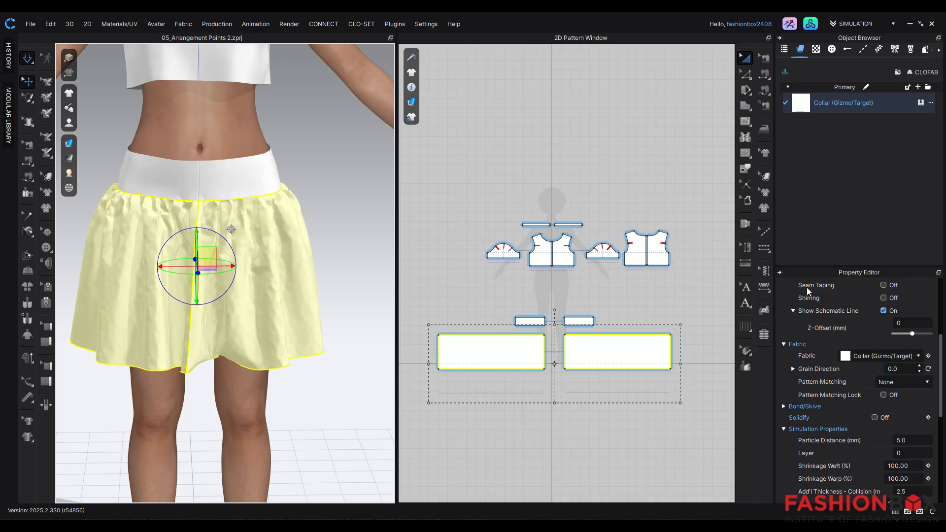
# Simulate the garment and tug the skirt's front hem to settle the gathers
pyautogui.press('space')
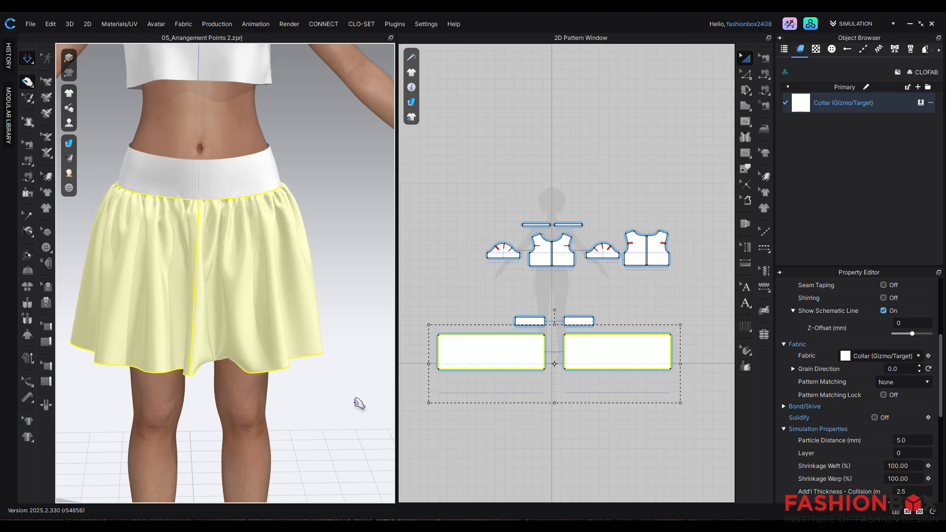
pyautogui.moveTo(219, 358)
pyautogui.mouseDown()
pyautogui.moveTo(213, 376)
pyautogui.moveTo(228, 374)
pyautogui.moveTo(219, 369)
pyautogui.moveTo(221, 396)
pyautogui.moveTo(225, 363)
pyautogui.mouseUp()
pyautogui.moveTo(224, 363); pyautogui.dragTo(247, 358, button='right')
pyautogui.moveTo(231, 376)
pyautogui.mouseDown()
pyautogui.moveTo(238, 409)
pyautogui.moveTo(232, 390)
pyautogui.mouseUp()
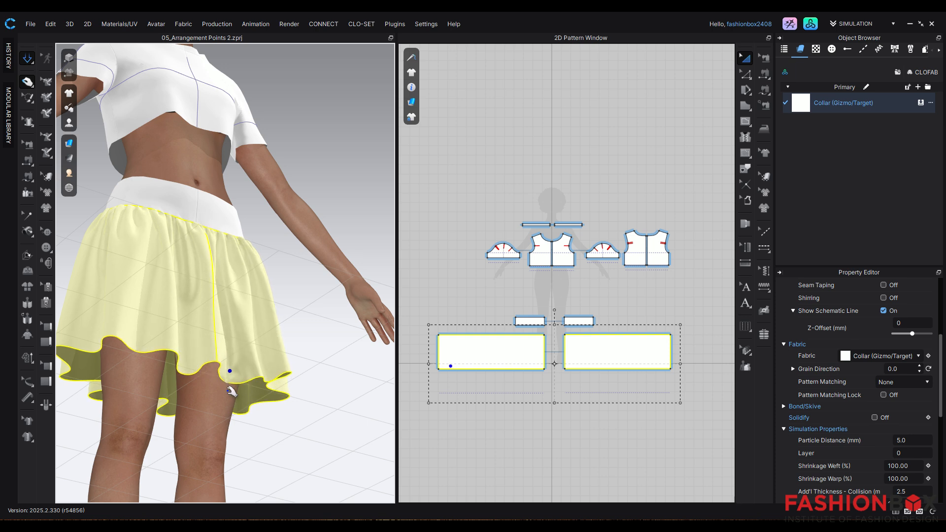
pyautogui.moveTo(279, 405); pyautogui.dragTo(13, 443, button='right')
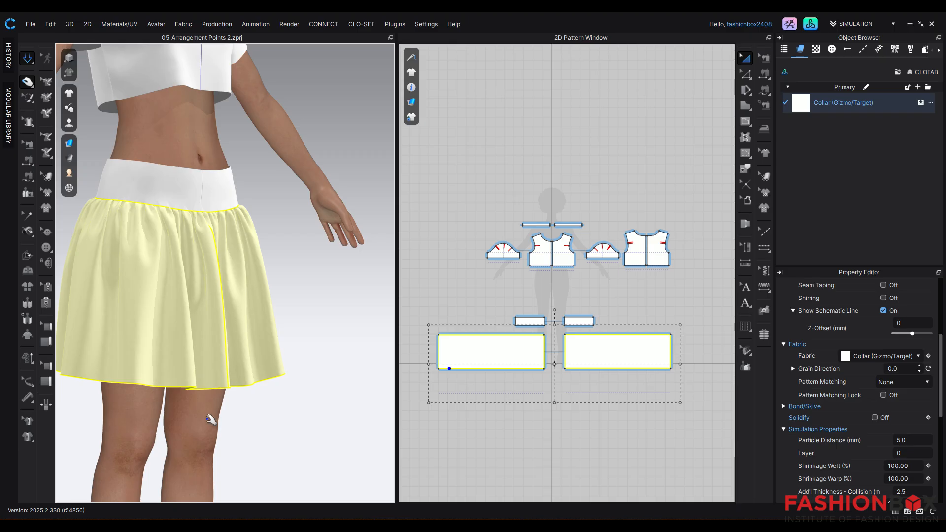
# Apply Default Puckering along the upper waist edges of both large skirt panels
pyautogui.press('2')
pyautogui.scroll(6, 197, 224)
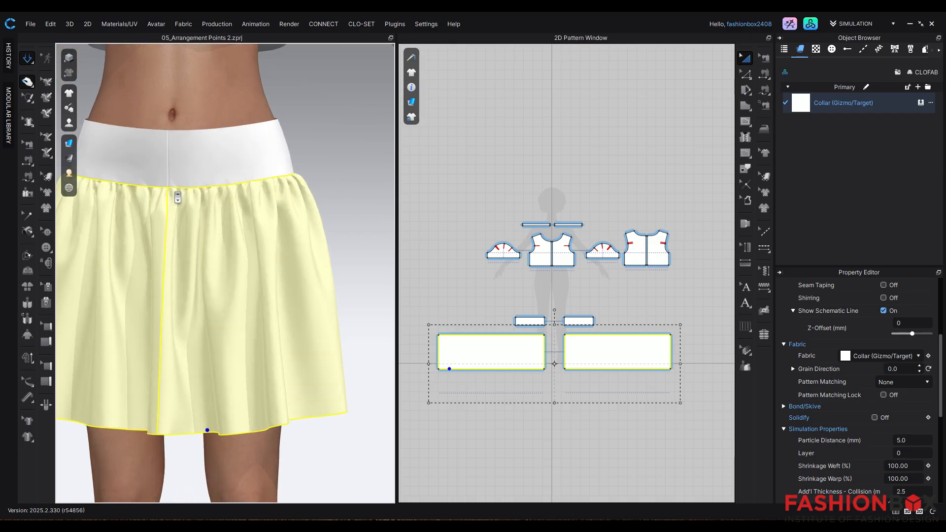
pyautogui.scroll(1, 211, 196)
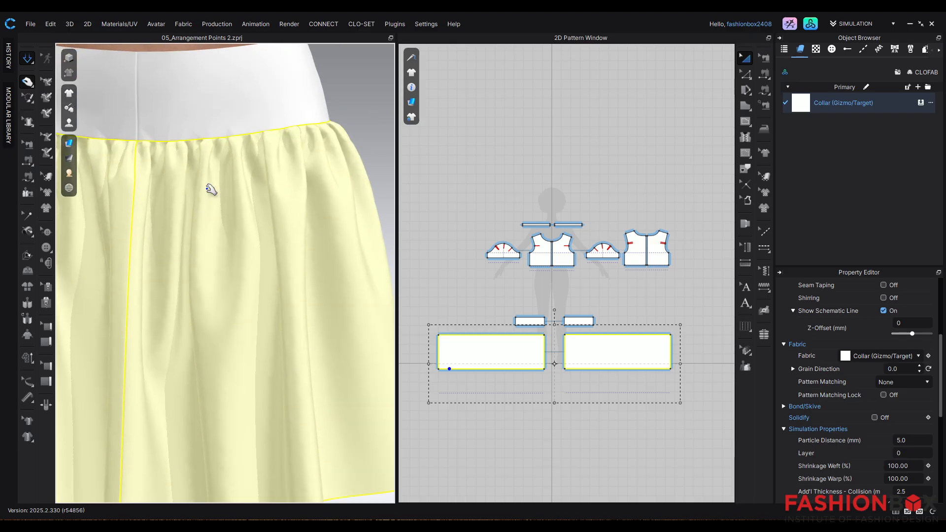
pyautogui.press('z')
pyautogui.moveTo(240, 191); pyautogui.dragTo(246, 217, button='right')
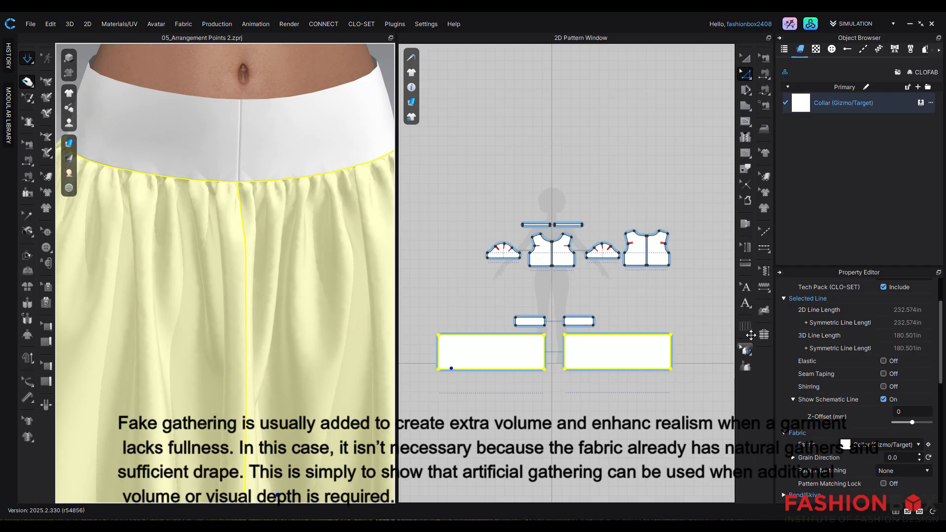
pyautogui.click(765, 287)
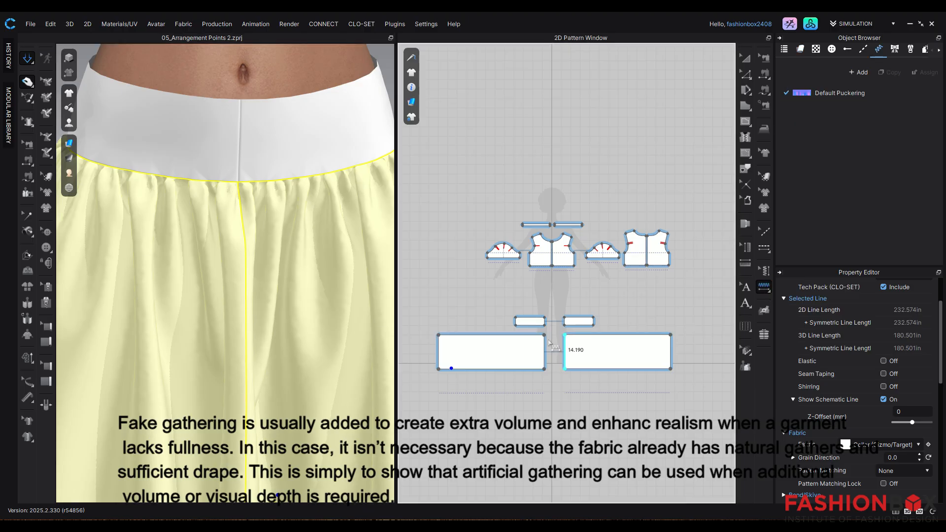
pyautogui.scroll(2, 488, 353)
pyautogui.click(468, 333)
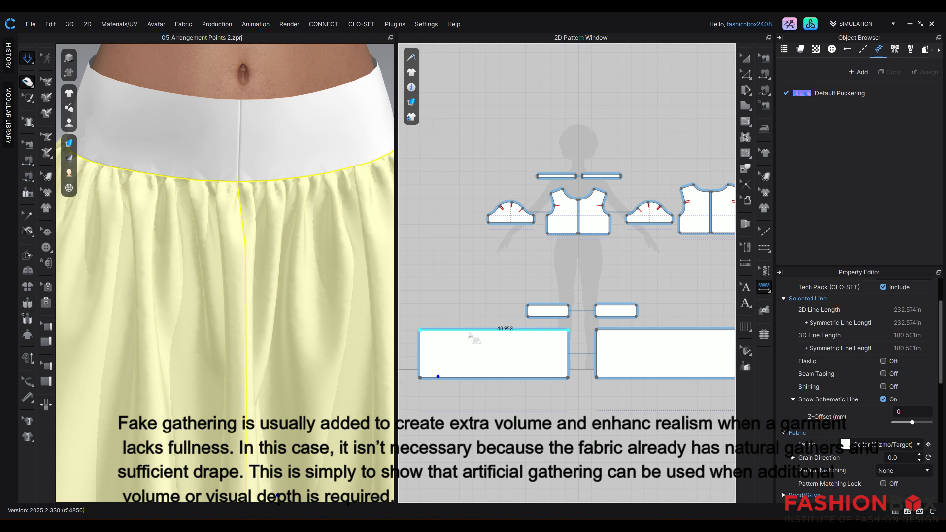
pyautogui.click(643, 334)
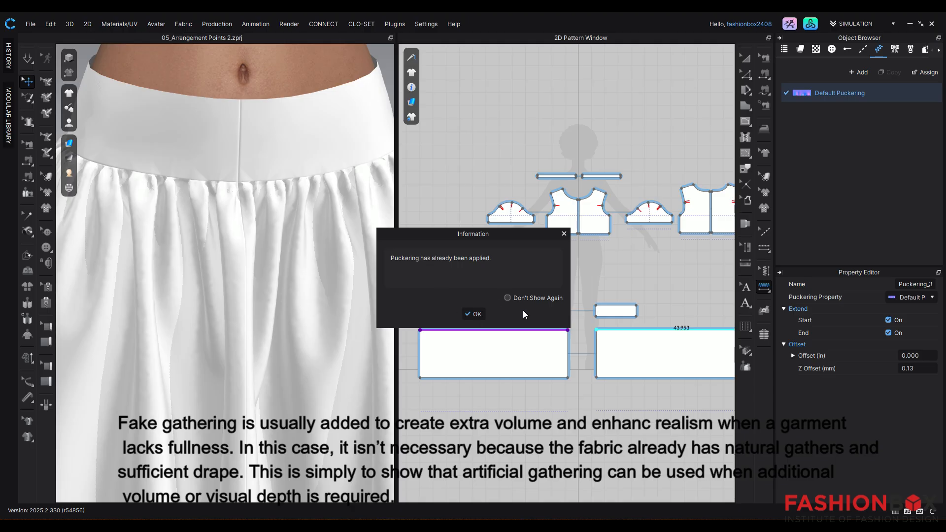
pyautogui.click(477, 314)
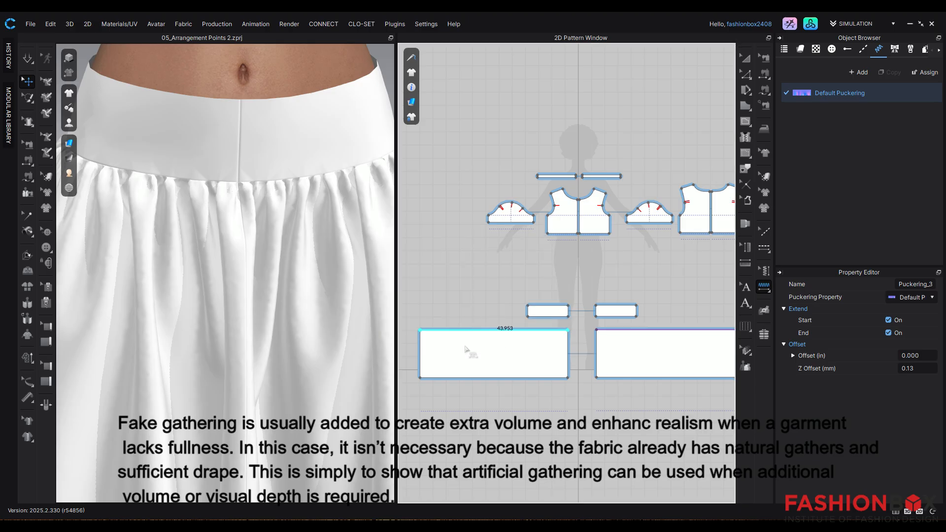
pyautogui.click(520, 330)
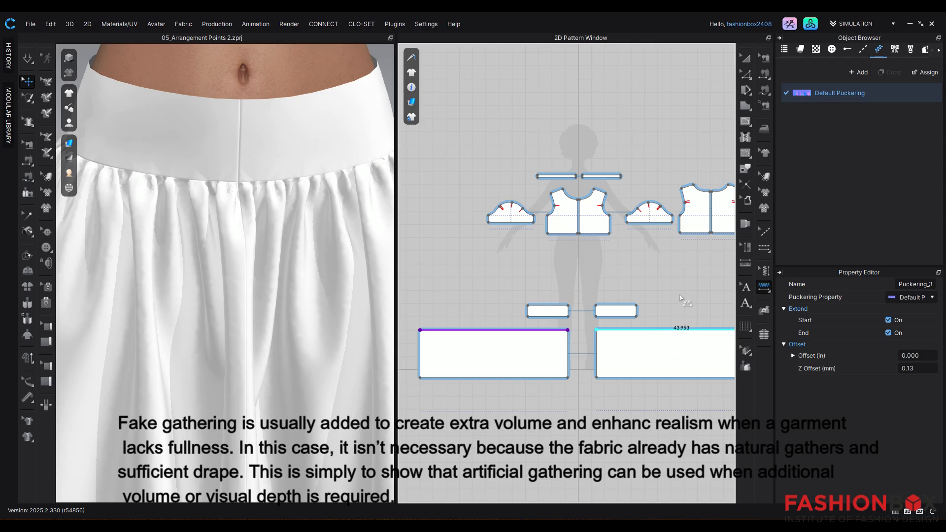
# Run the simulation briefly on the puckered skirt, then stop it
pyautogui.scroll(-4, 681, 296)
pyautogui.moveTo(660, 384); pyautogui.dragTo(614, 342, button='middle')
pyautogui.scroll(5, 617, 339)
pyautogui.scroll(-4, 576, 342)
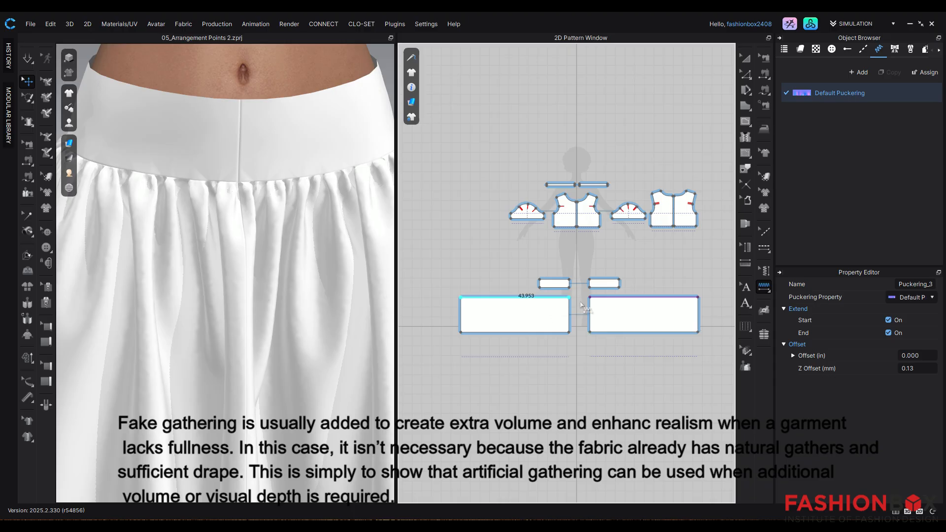
pyautogui.scroll(2, 613, 307)
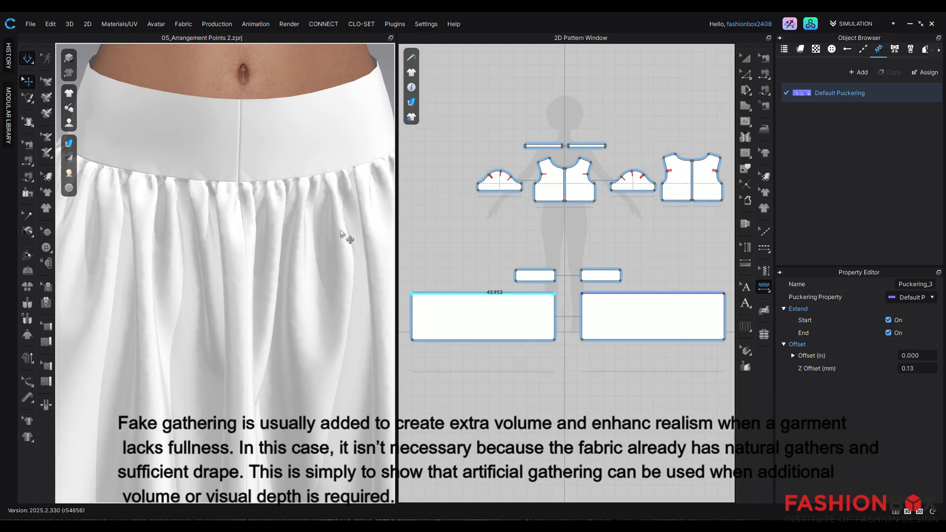
pyautogui.press('space')
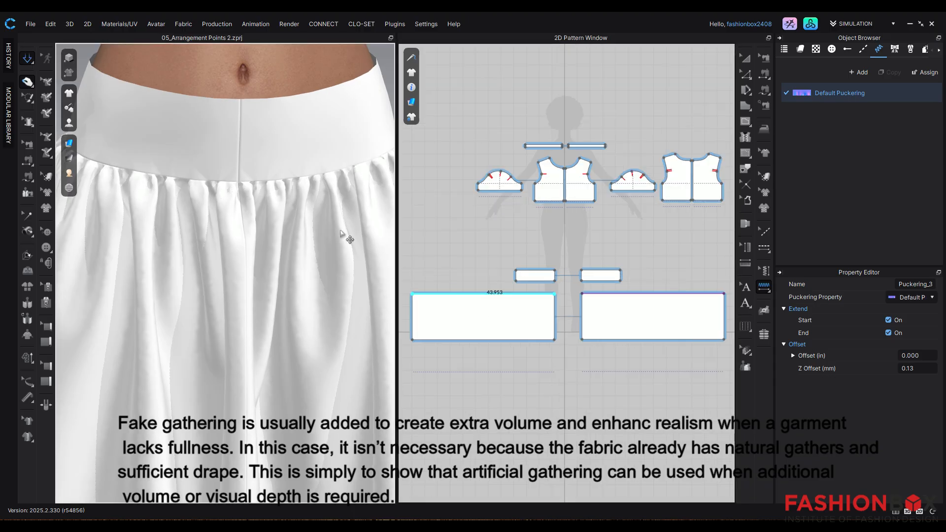
pyautogui.press('space')
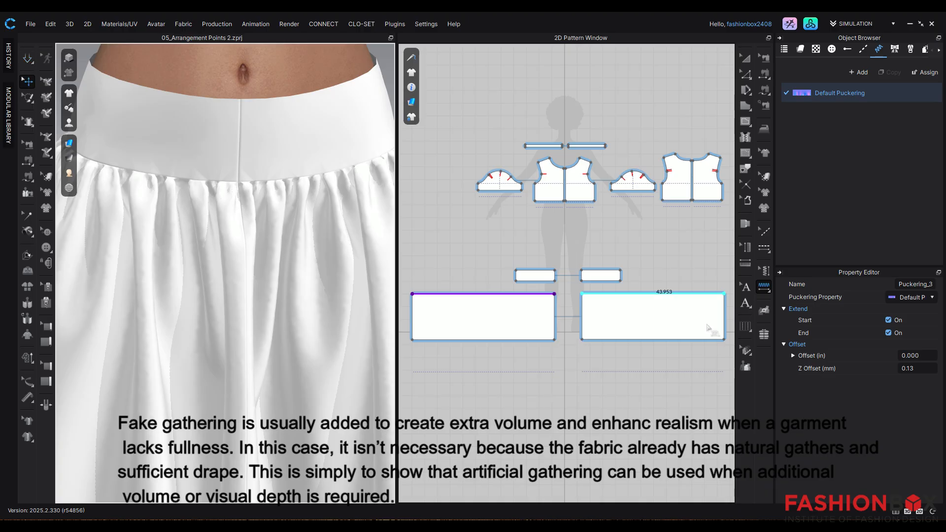
# Try the Denim material preset on Default Puckering, then change the material to Leather
pyautogui.click(832, 96)
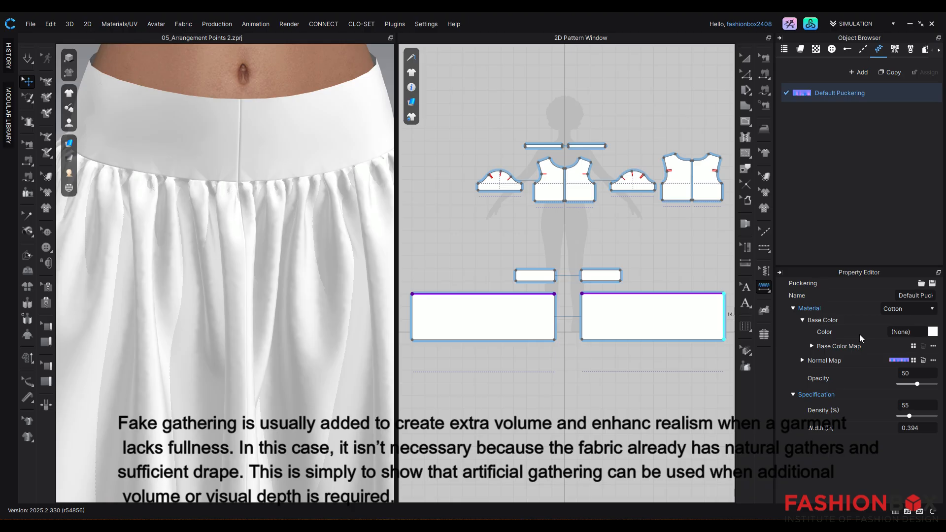
pyautogui.click(906, 310)
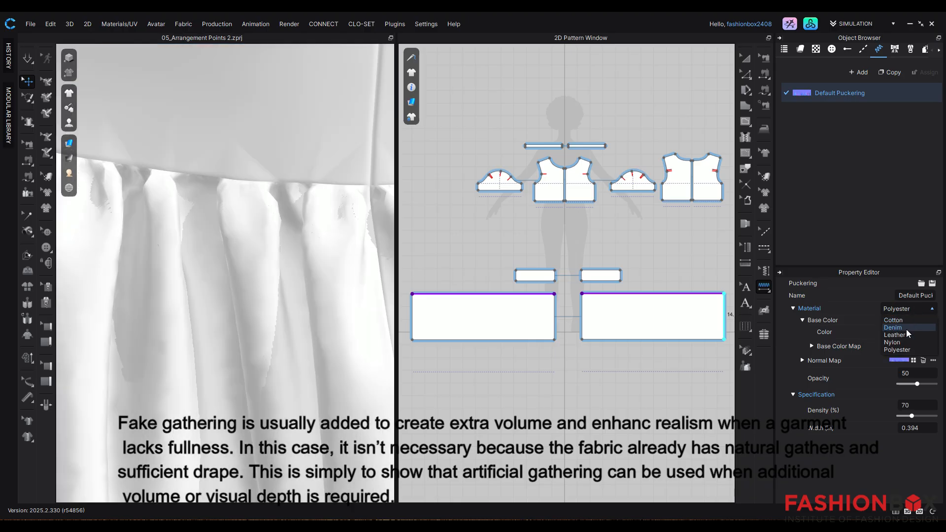
pyautogui.click(906, 328)
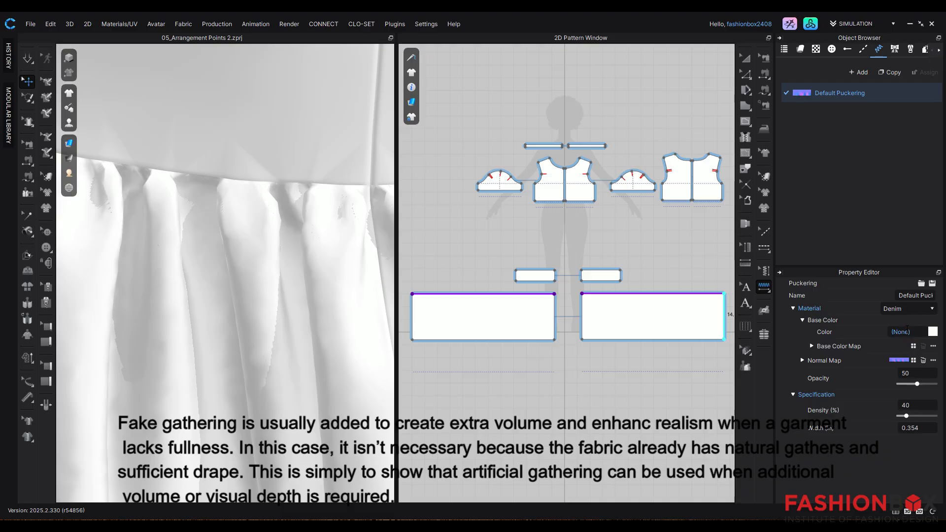
pyautogui.click(913, 310)
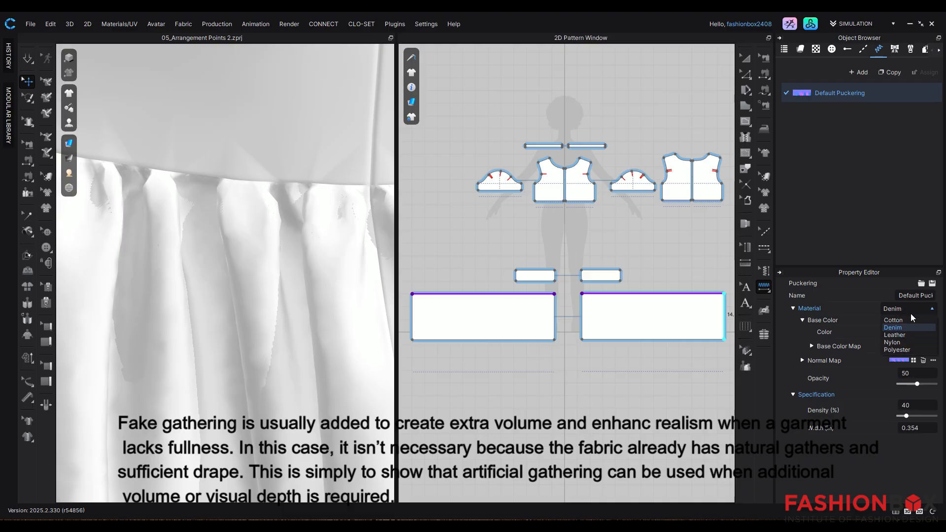
pyautogui.click(907, 335)
# Set the Default Puckering width to 0.5 in and inspect the skirt's waist seam
pyautogui.click(923, 428)
pyautogui.press('Return')
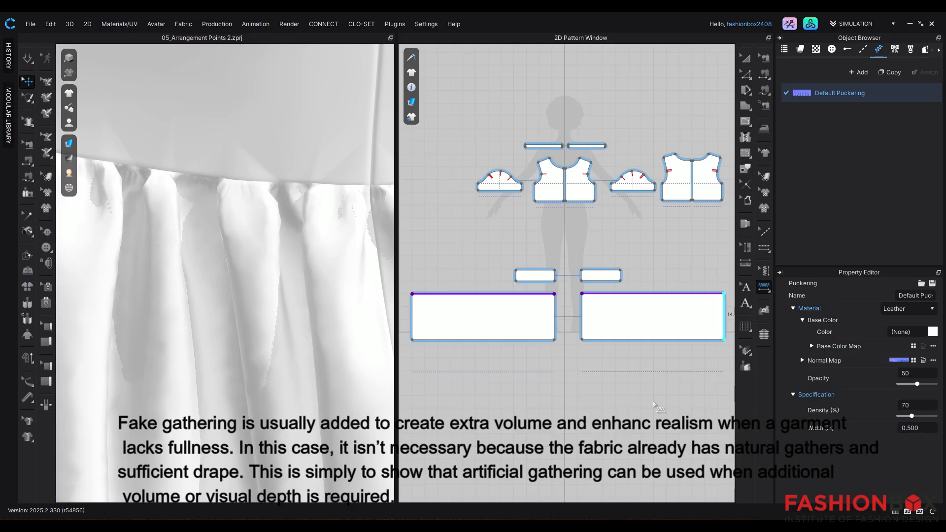
pyautogui.scroll(-3, 259, 312)
pyautogui.scroll(-5, 259, 312)
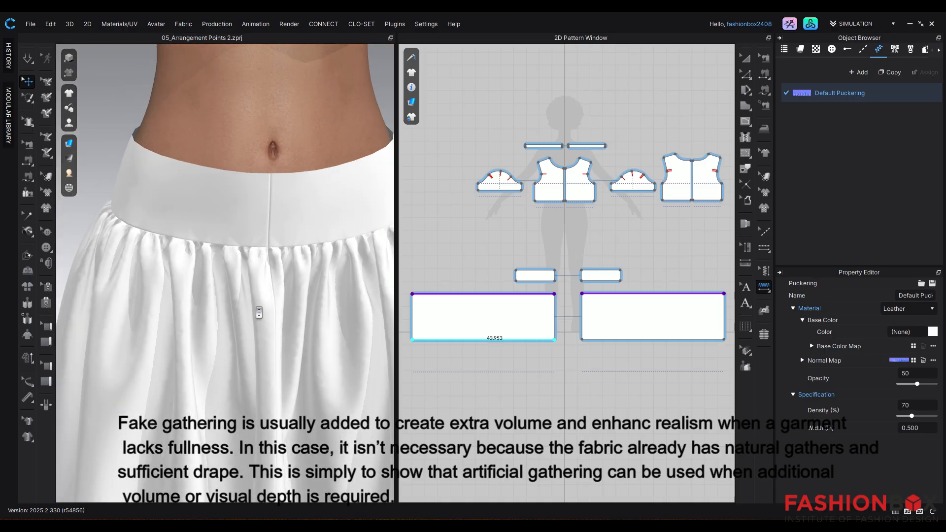
pyautogui.scroll(5, 258, 312)
# Set the Default Puckering width to 1 in and check it on the skirt's waist seam
pyautogui.doubleClick(920, 427)
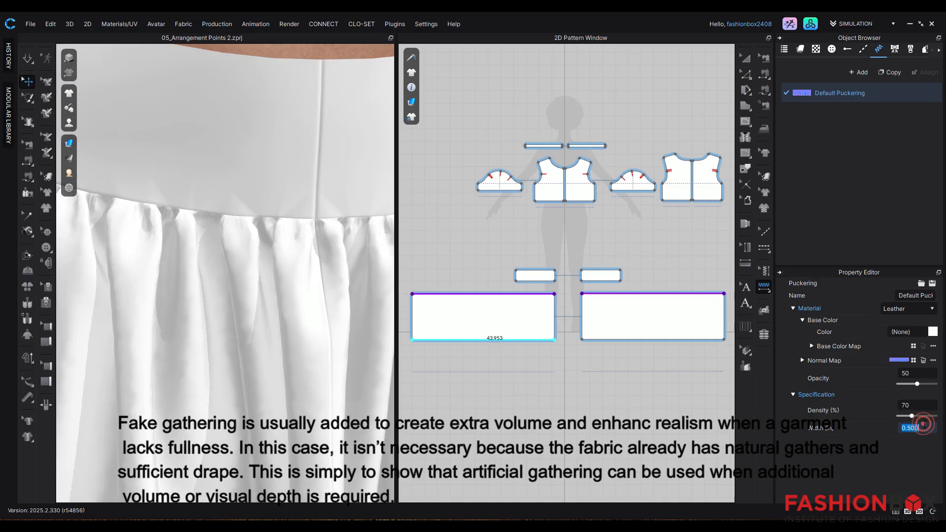
pyautogui.write('1')
pyautogui.press('Return')
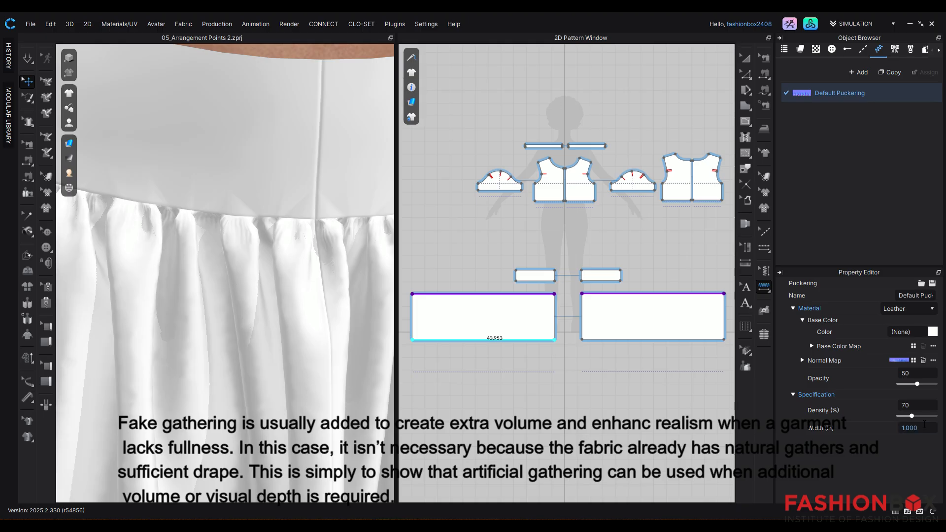
pyautogui.scroll(-5, 259, 271)
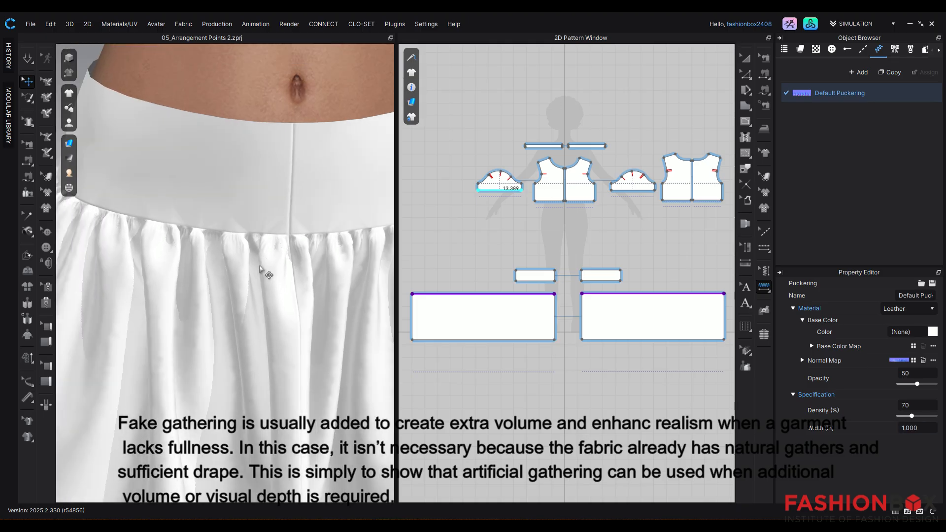
pyautogui.scroll(5, 227, 249)
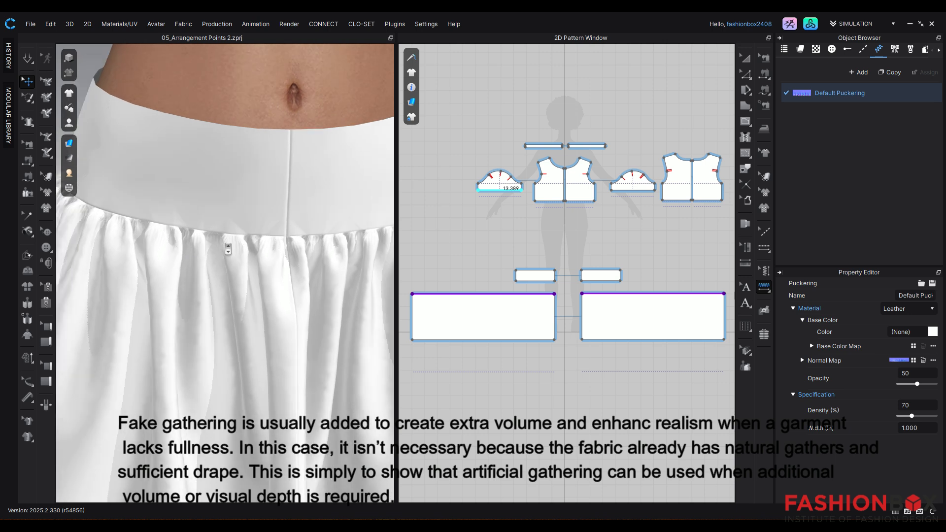
pyautogui.scroll(2, 242, 241)
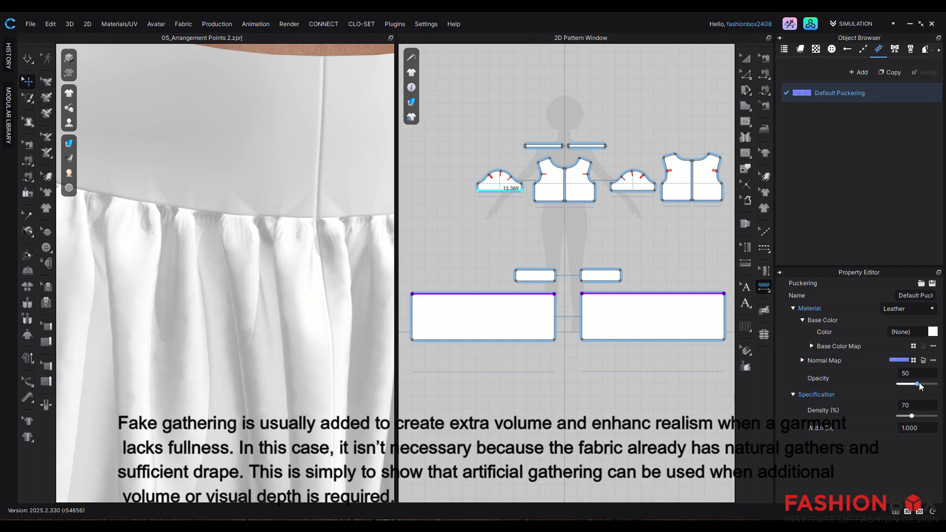
# Set the Default Puckering opacity to 100 and its density to 123%, and check the effect on the skirt's waist seam
pyautogui.moveTo(919, 382); pyautogui.dragTo(924, 384)
pyautogui.moveTo(931, 386); pyautogui.dragTo(936, 387)
pyautogui.moveTo(912, 416); pyautogui.dragTo(917, 416)
pyautogui.moveTo(917, 415); pyautogui.dragTo(923, 418)
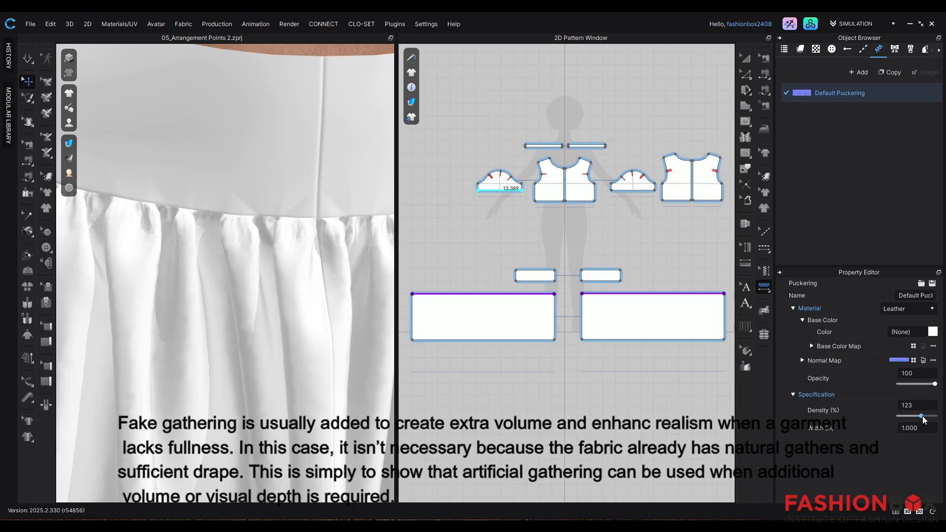
pyautogui.scroll(-6, 286, 327)
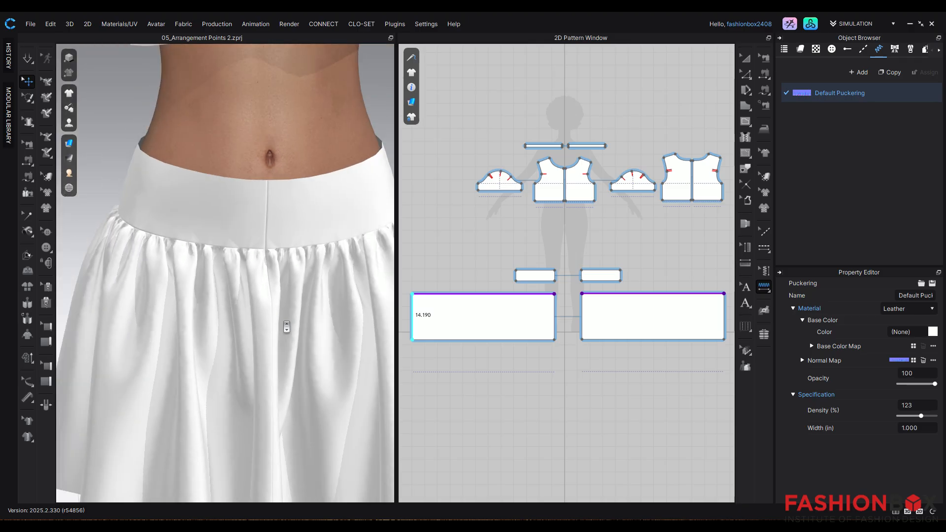
pyautogui.scroll(1, 286, 327)
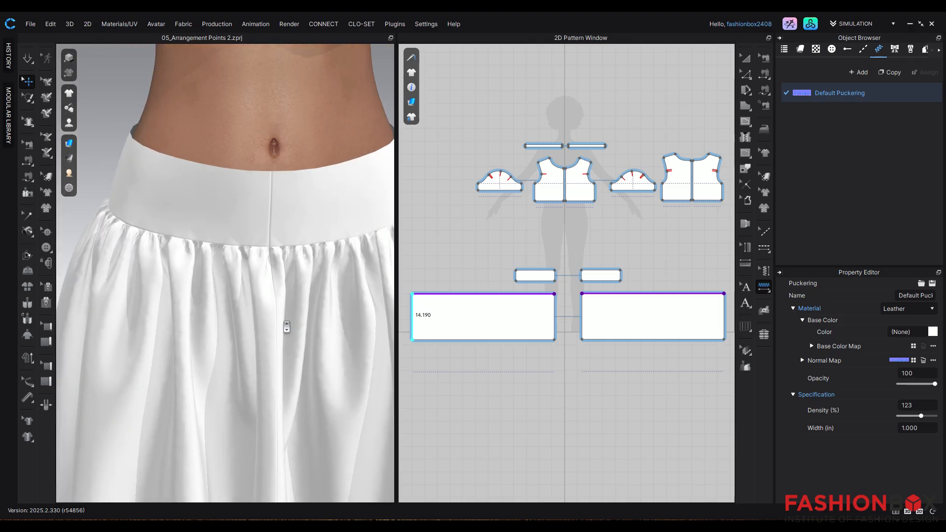
# Set the Default Puckering width to 1.5 in and inspect the gathers below the skirt's waistband
pyautogui.click(923, 429)
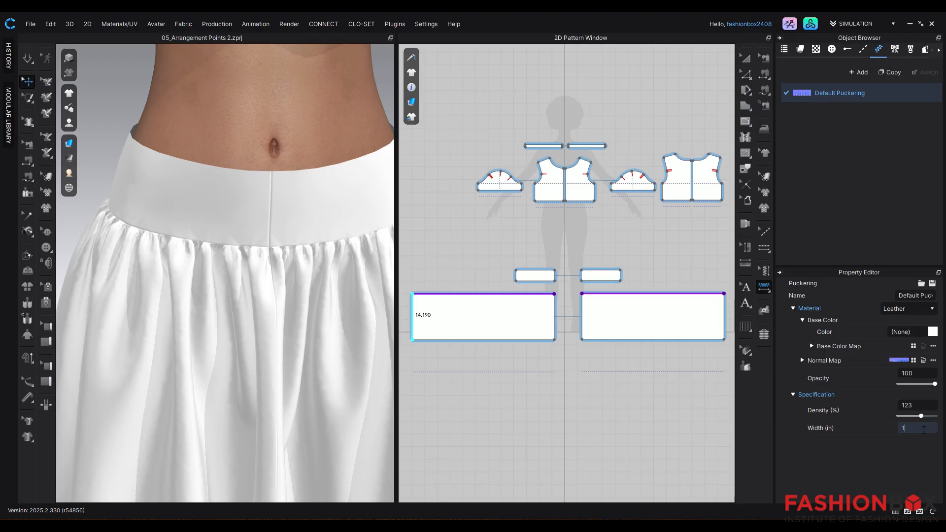
pyautogui.press('Return')
pyautogui.scroll(2, 141, 260)
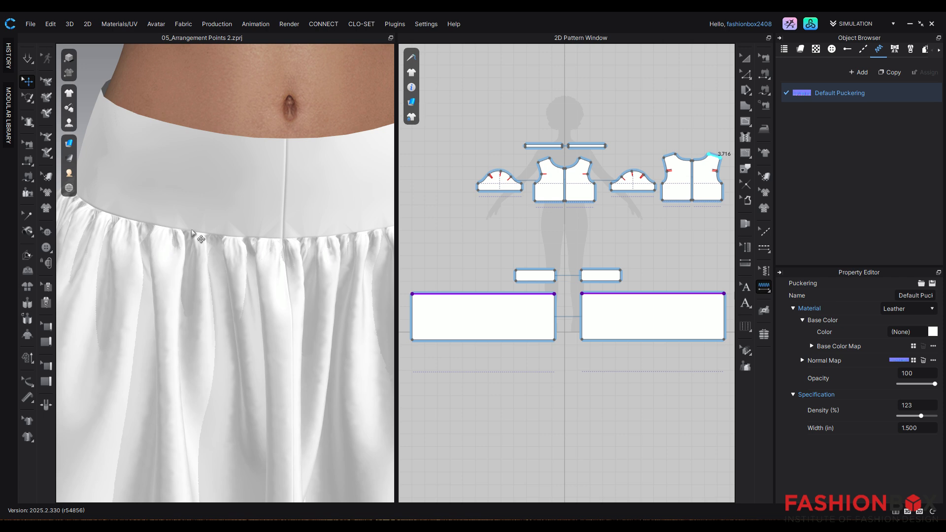
pyautogui.scroll(3, 251, 242)
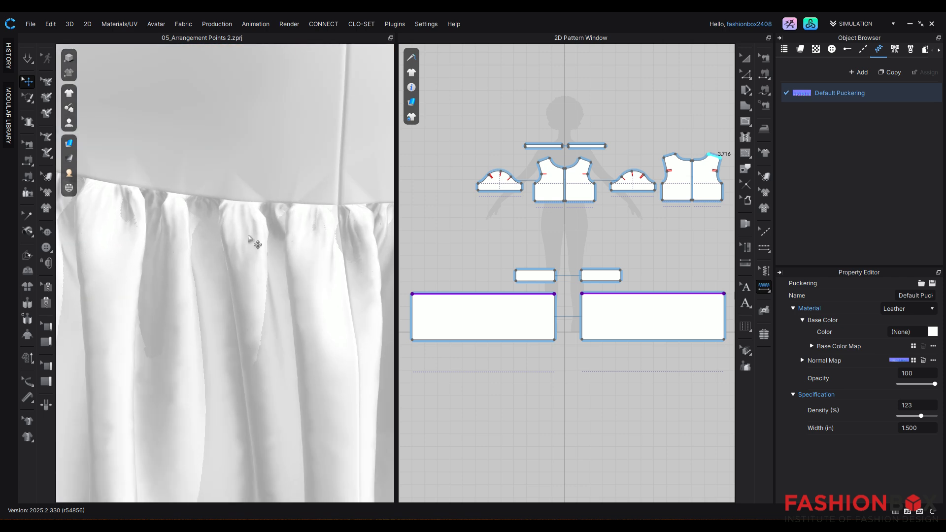
pyautogui.scroll(-5, 286, 272)
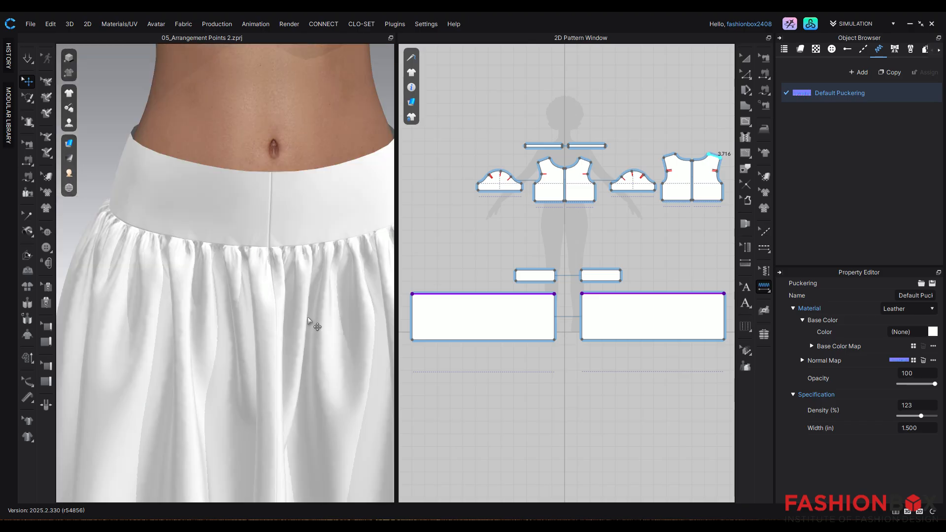
pyautogui.scroll(5, 332, 301)
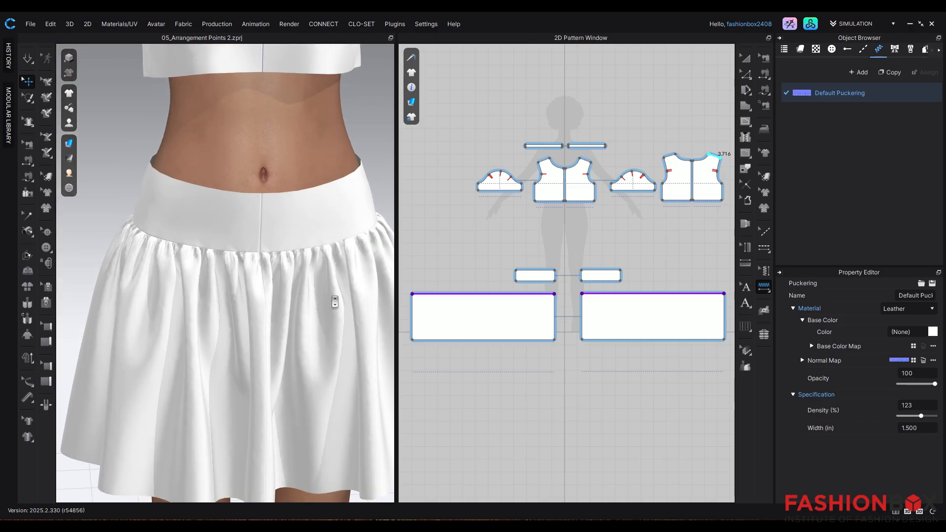
# Try a Default Puckering density of 200% and examine the waist seam from the front and around the skirt
pyautogui.moveTo(921, 416); pyautogui.dragTo(934, 416)
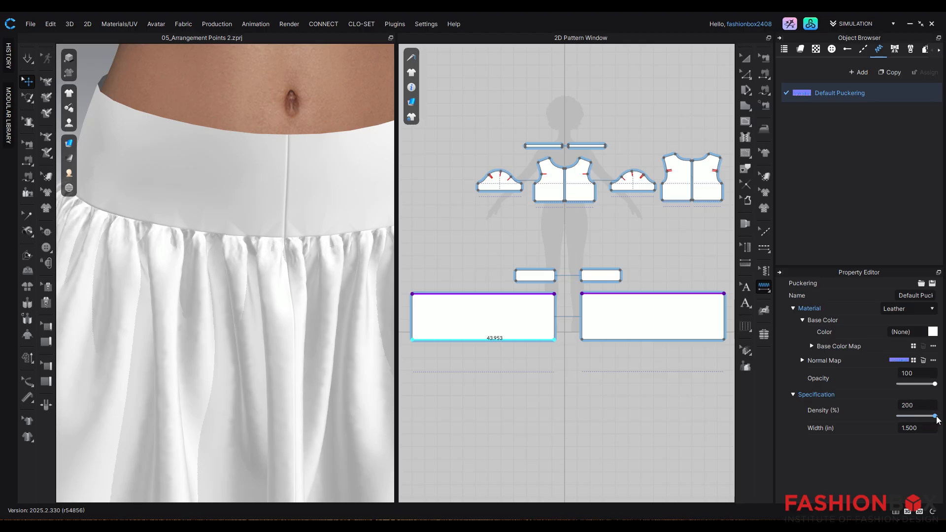
pyautogui.scroll(-8, 215, 348)
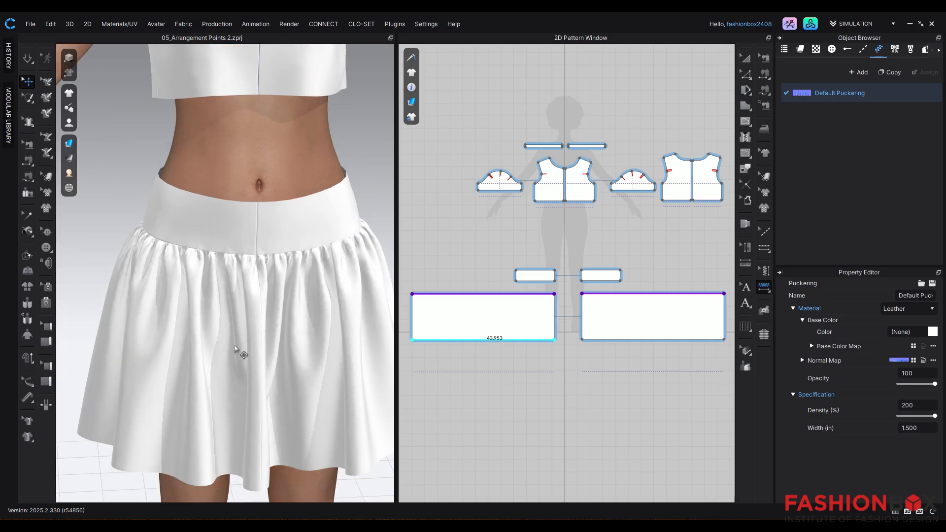
pyautogui.moveTo(241, 365); pyautogui.dragTo(416, 365, button='right')
pyautogui.scroll(6, 266, 293)
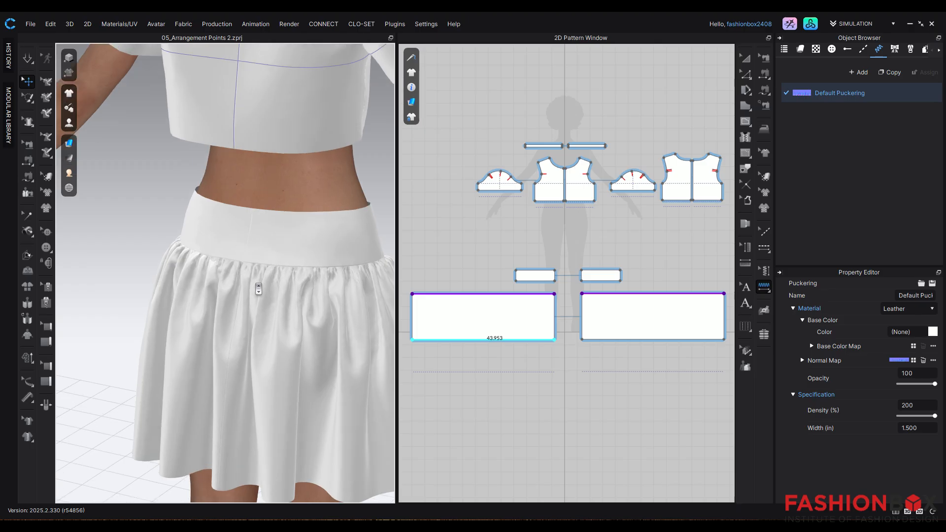
pyautogui.scroll(4, 318, 295)
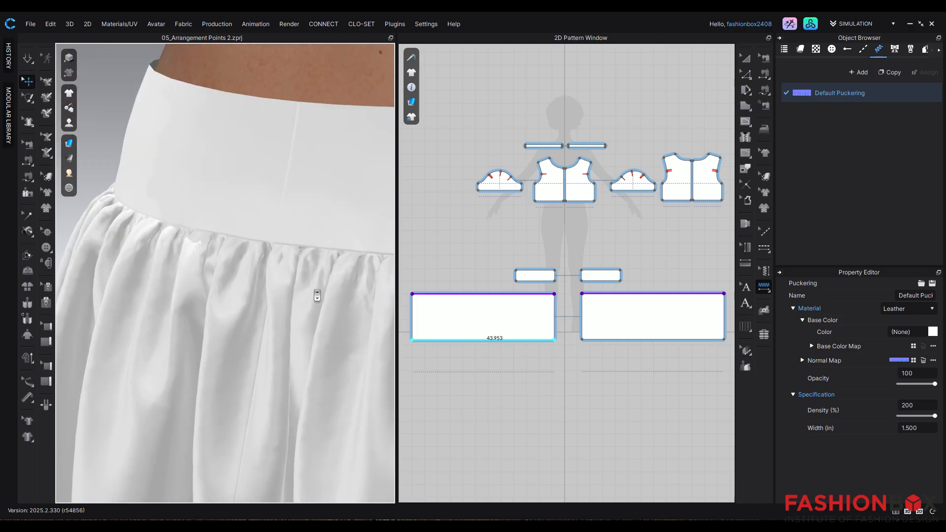
pyautogui.scroll(-1, 317, 295)
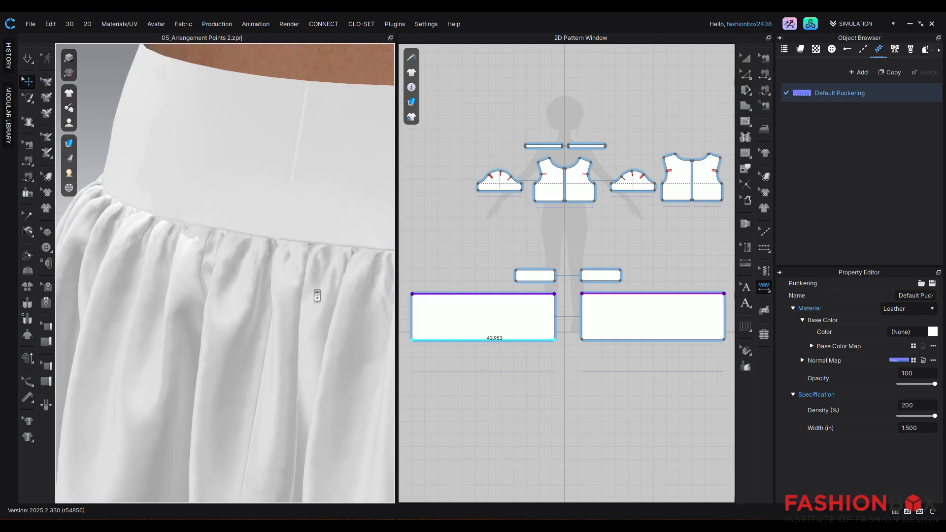
# Reduce the Default Puckering opacity to 73 and density to 149%, and check the skirt's waist seam
pyautogui.moveTo(935, 384); pyautogui.dragTo(924, 384)
pyautogui.moveTo(935, 416); pyautogui.dragTo(926, 417)
pyautogui.click(926, 417)
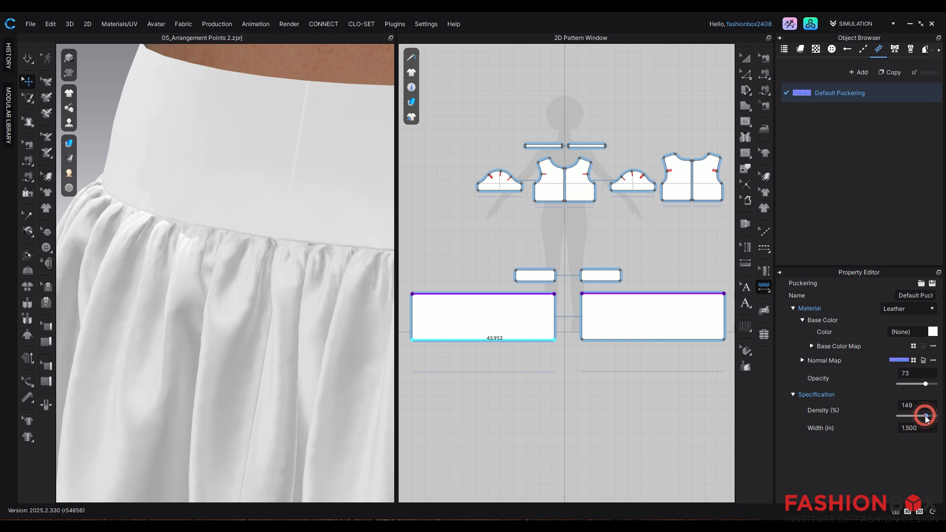
pyautogui.scroll(-5, 301, 349)
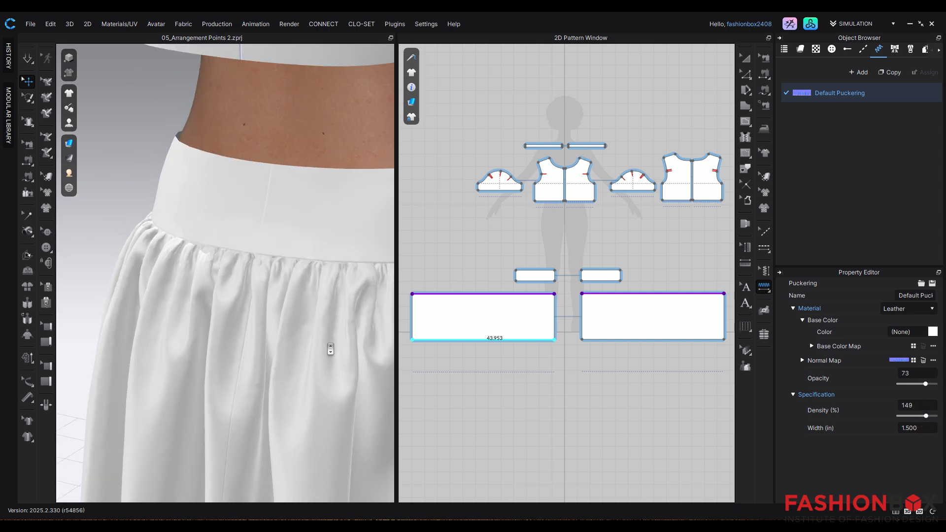
pyautogui.moveTo(348, 369); pyautogui.dragTo(158, 346, button='right')
pyautogui.scroll(10, 266, 273)
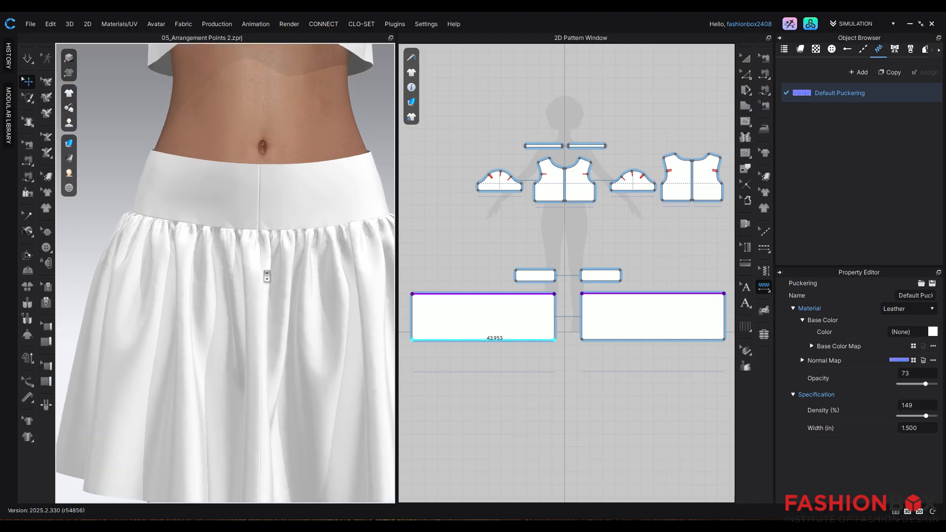
pyautogui.scroll(2, 266, 276)
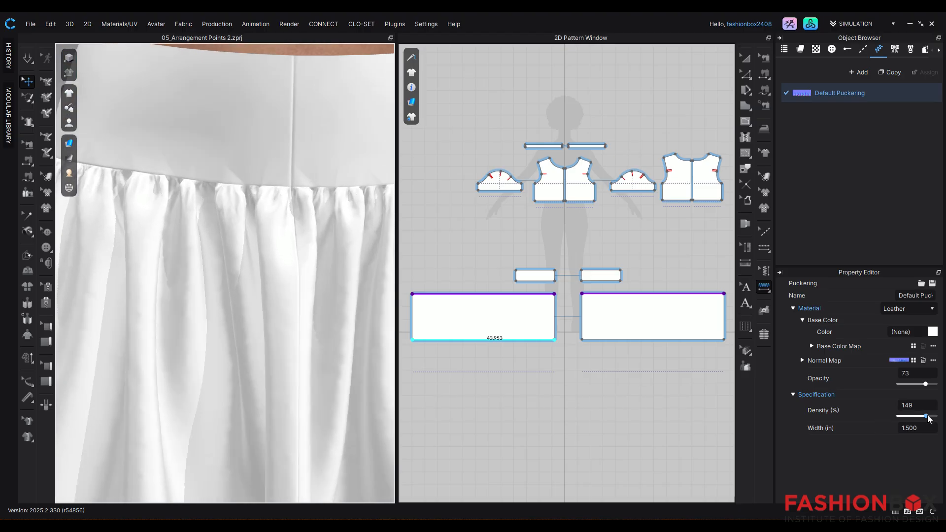
# Raise the Default Puckering density to 189% and review the whole skirt
pyautogui.moveTo(928, 418); pyautogui.dragTo(934, 419)
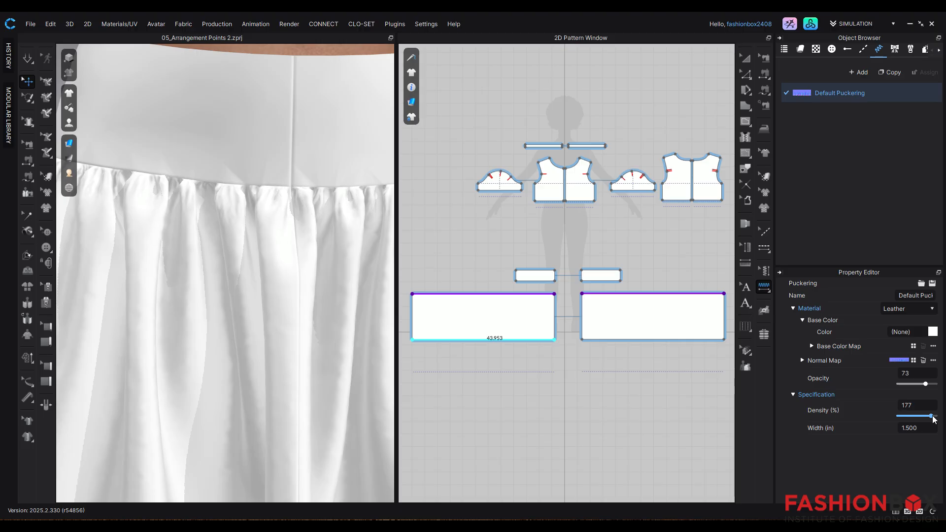
pyautogui.click(933, 419)
pyautogui.moveTo(934, 418); pyautogui.dragTo(936, 419)
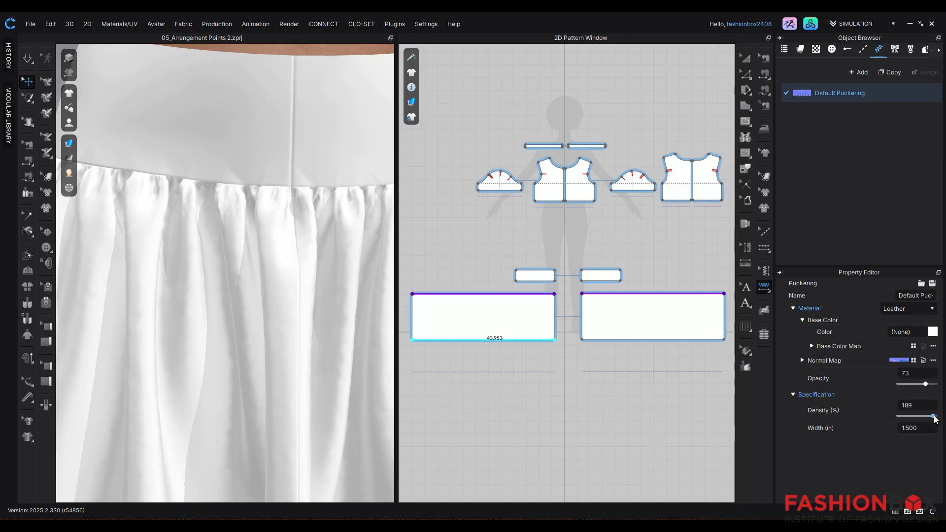
pyautogui.scroll(-10, 231, 307)
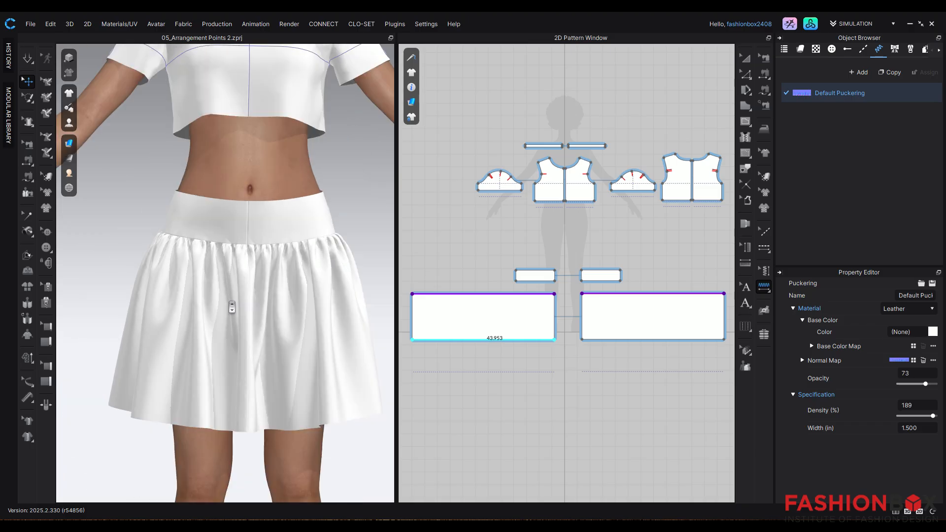
pyautogui.scroll(3, 235, 302)
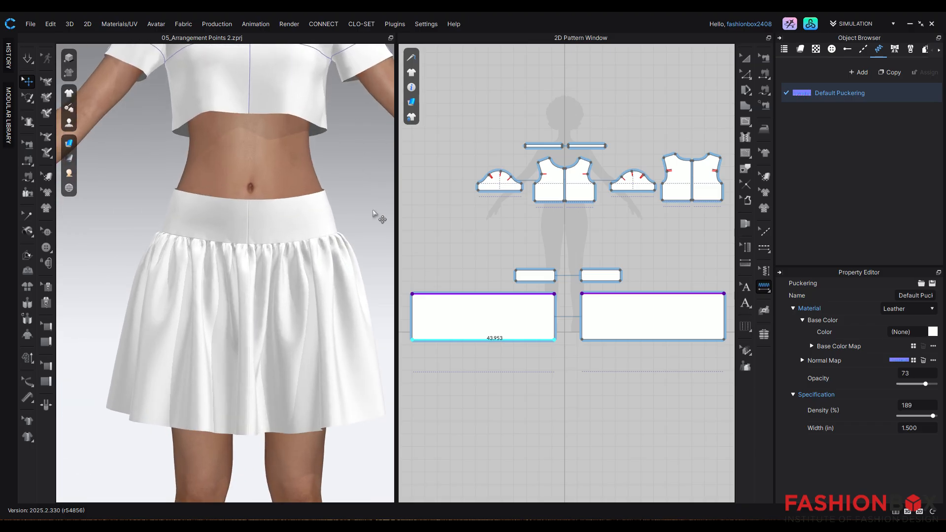
# Make a Layer Clone (Under) of both waistband patterns and place the copies about 24.7 in below the originals, beneath the skirt panels
pyautogui.click(746, 57)
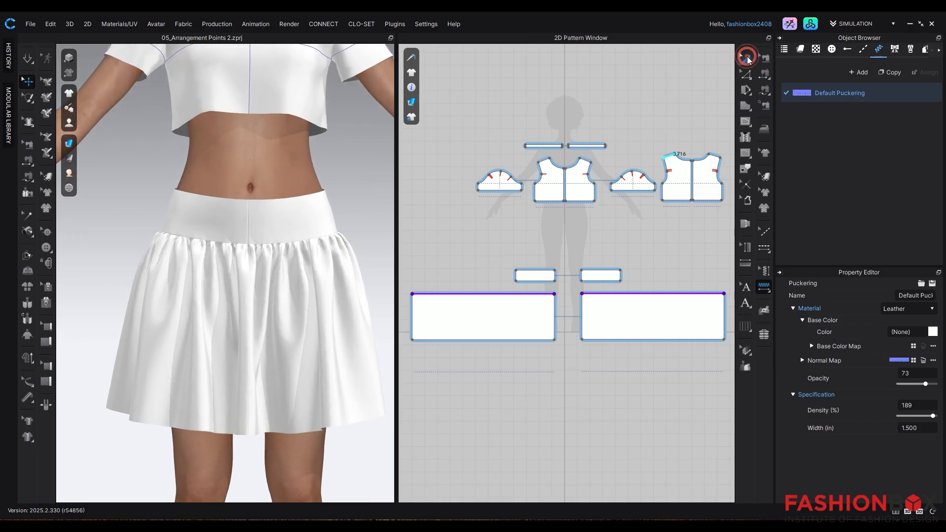
pyautogui.moveTo(487, 256); pyautogui.dragTo(638, 291)
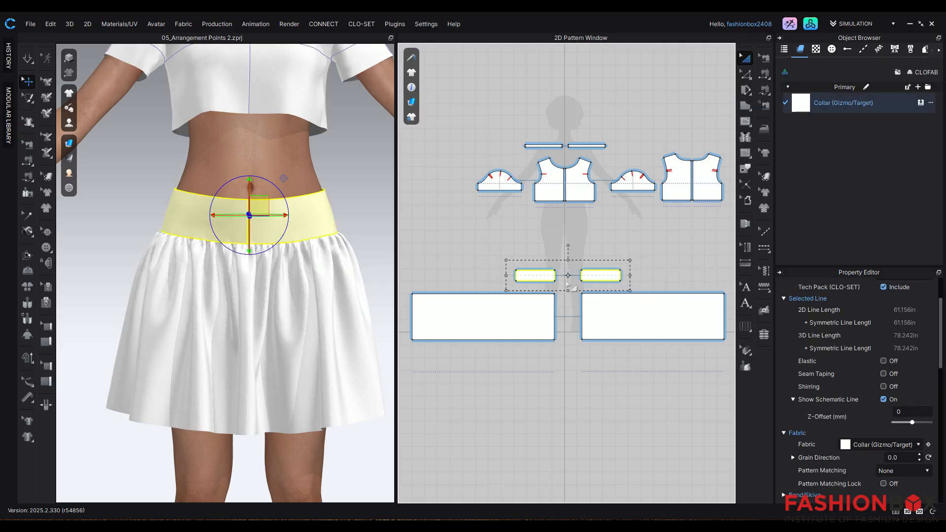
pyautogui.rightClick(540, 279)
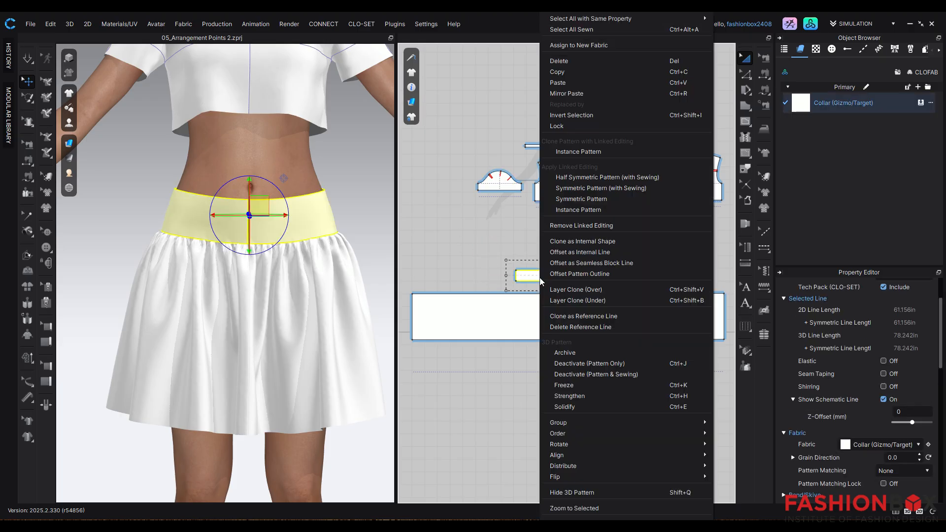
pyautogui.click(572, 300)
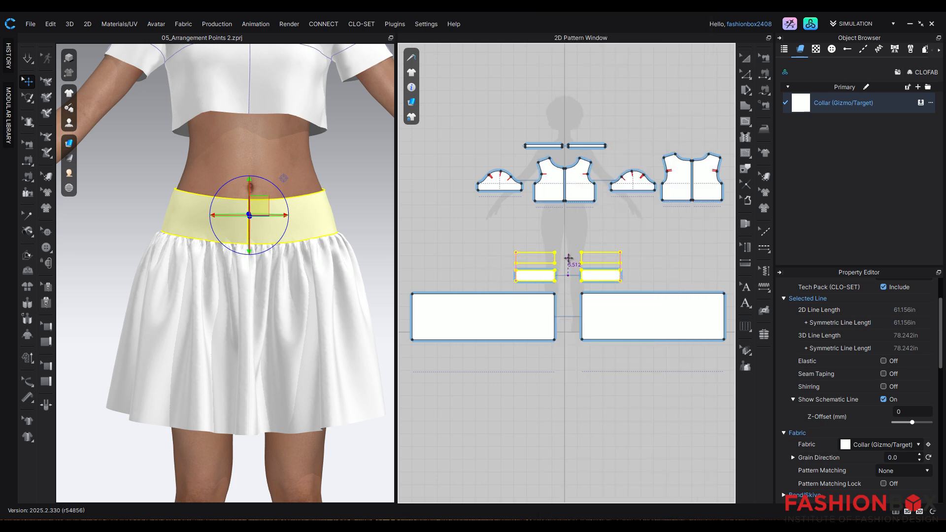
pyautogui.click(568, 355)
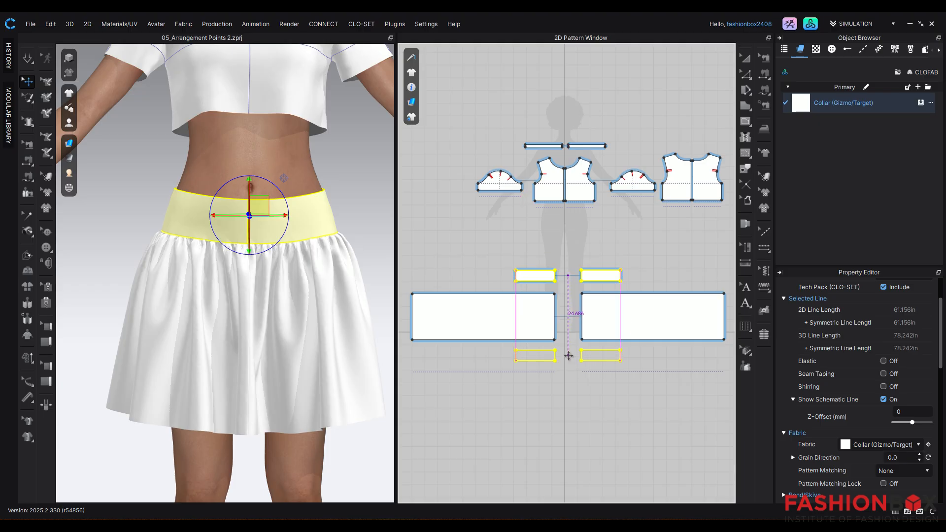
# Simulate the garment briefly with the cloned waistband layer, stop the simulation and check the waistband on the avatar
pyautogui.press('space')
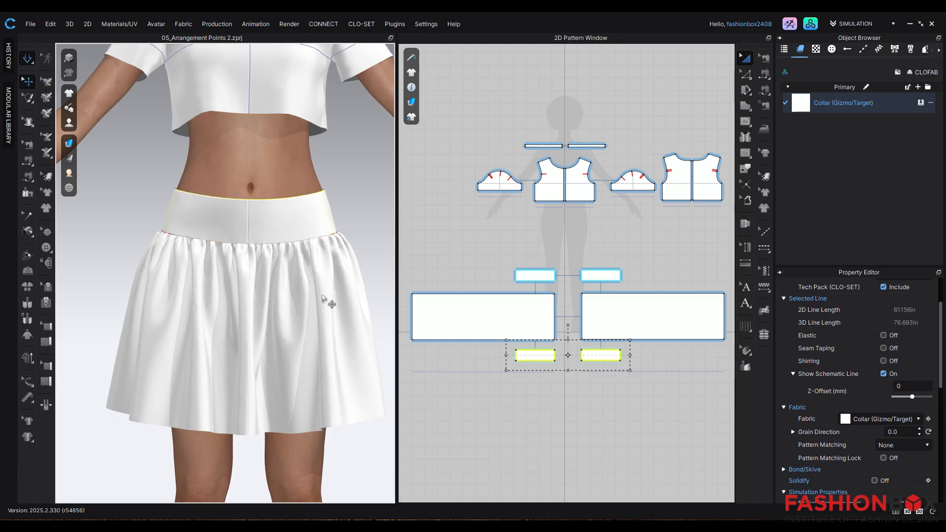
pyautogui.click(348, 170)
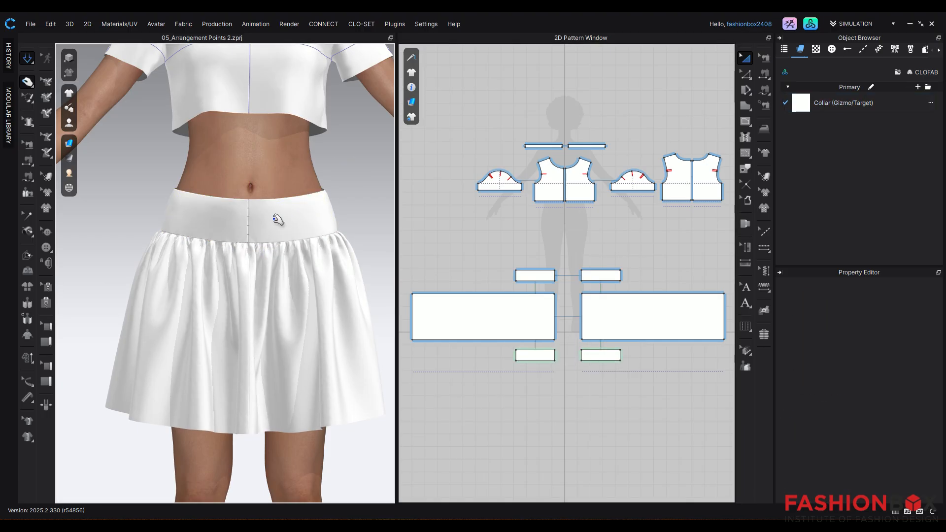
pyautogui.press('space')
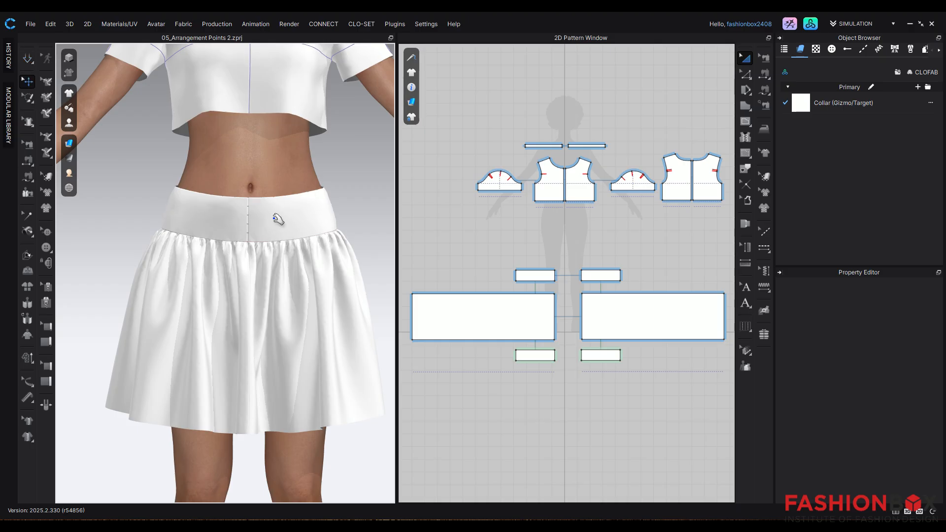
pyautogui.scroll(-5, 303, 285)
pyautogui.moveTo(264, 330); pyautogui.dragTo(254, 285, button='right')
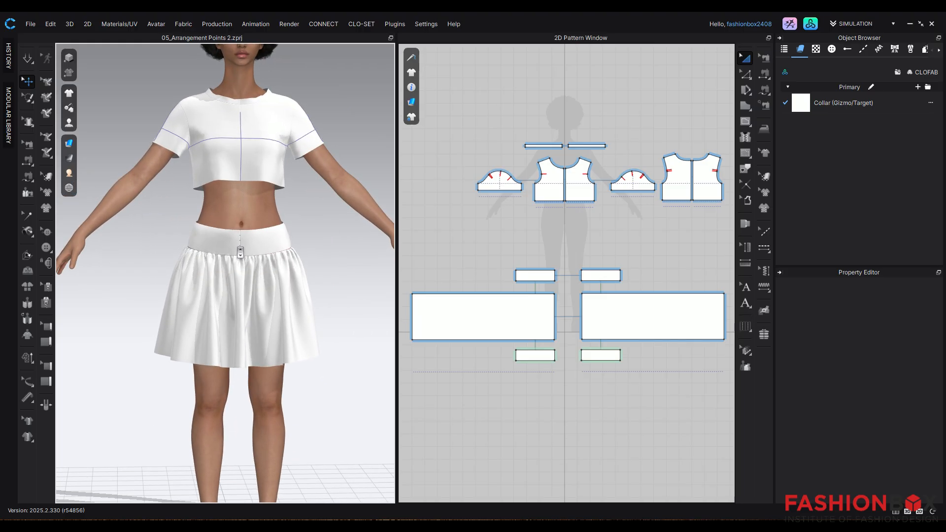
pyautogui.scroll(5, 254, 285)
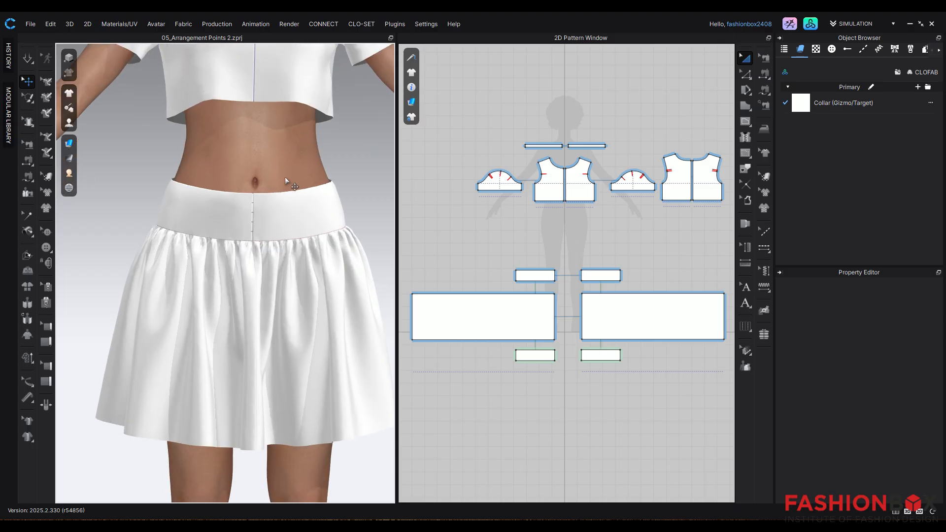
pyautogui.scroll(-5, 270, 254)
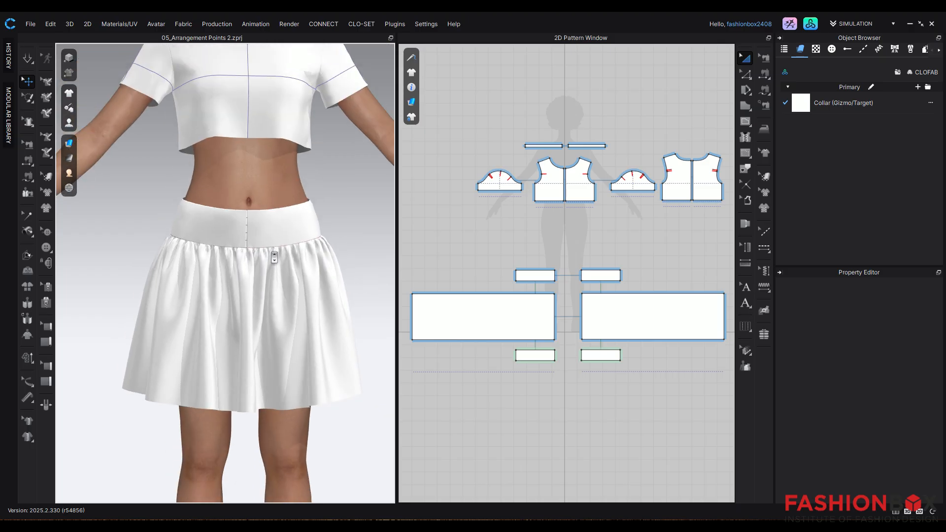
# Set the particle distance of both neck collar patterns to 3 mm and accept the slower simulation
pyautogui.moveTo(268, 220); pyautogui.dragTo(265, 310, button='middle')
pyautogui.scroll(3, 275, 277)
pyautogui.scroll(-1, 265, 310)
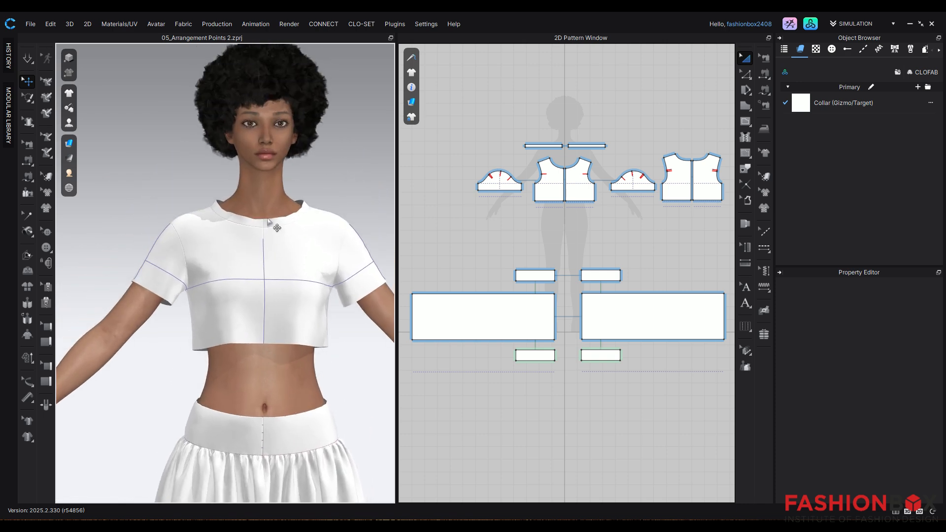
pyautogui.scroll(2, 269, 222)
pyautogui.moveTo(276, 217); pyautogui.dragTo(273, 305, button='middle')
pyautogui.scroll(2, 273, 305)
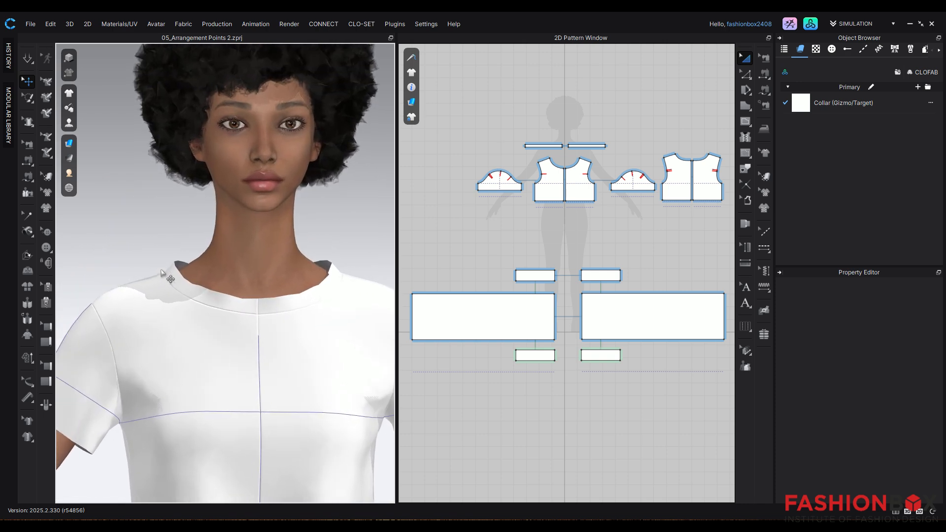
pyautogui.click(291, 301)
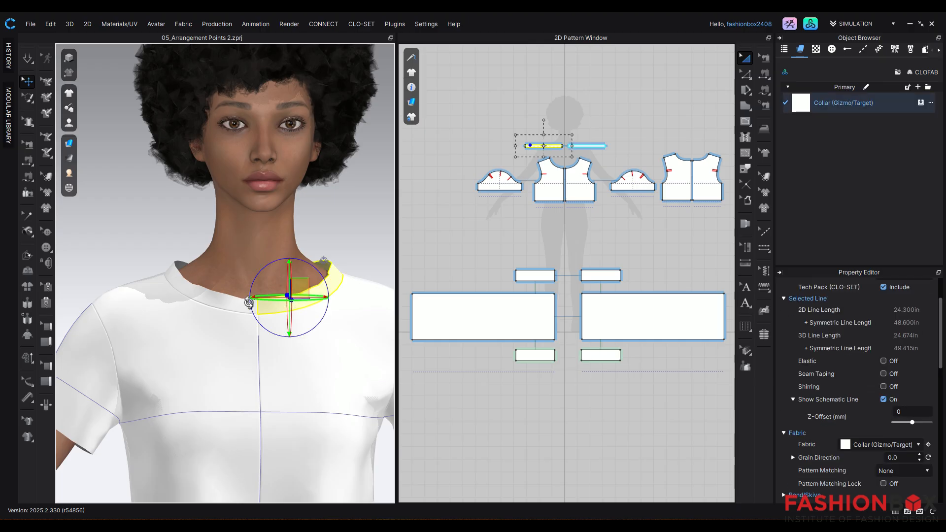
pyautogui.keyDown('shift'); pyautogui.click(228, 305); pyautogui.keyUp('shift')
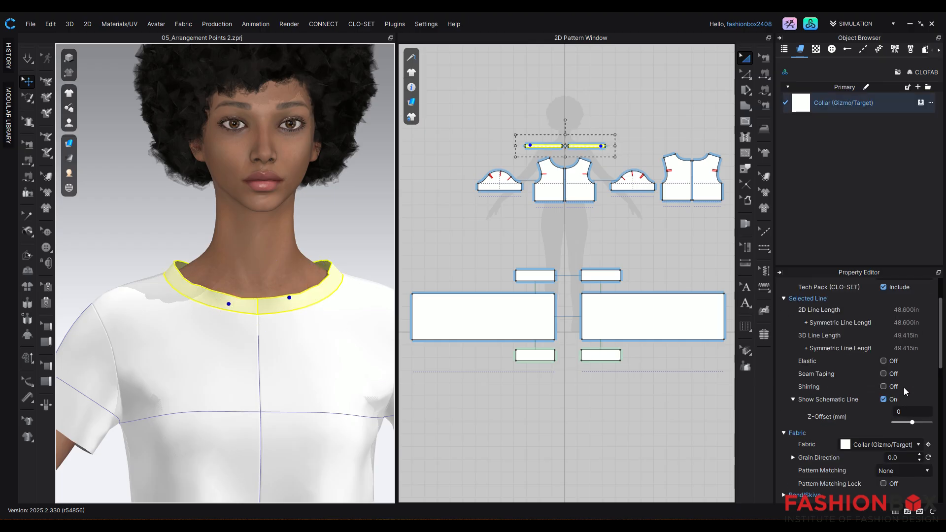
pyautogui.scroll(2, 877, 393)
pyautogui.scroll(-5, 876, 393)
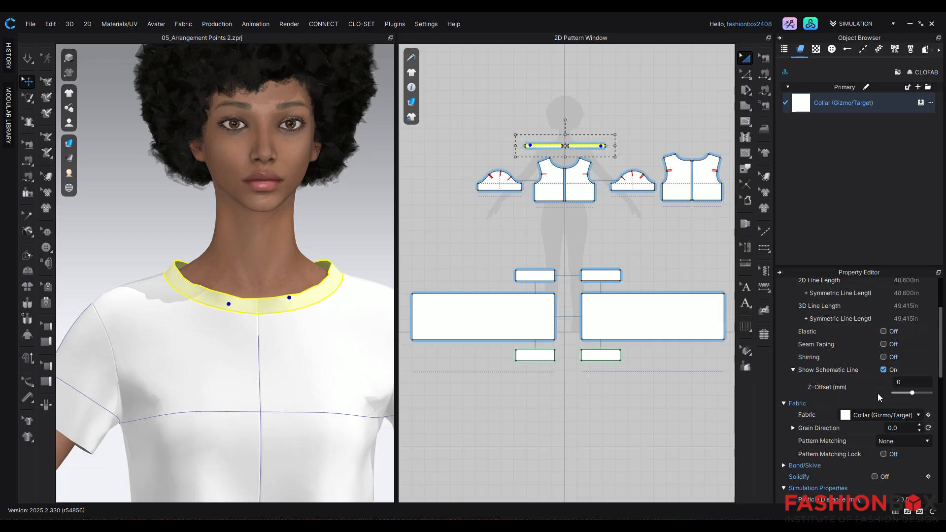
pyautogui.click(924, 441)
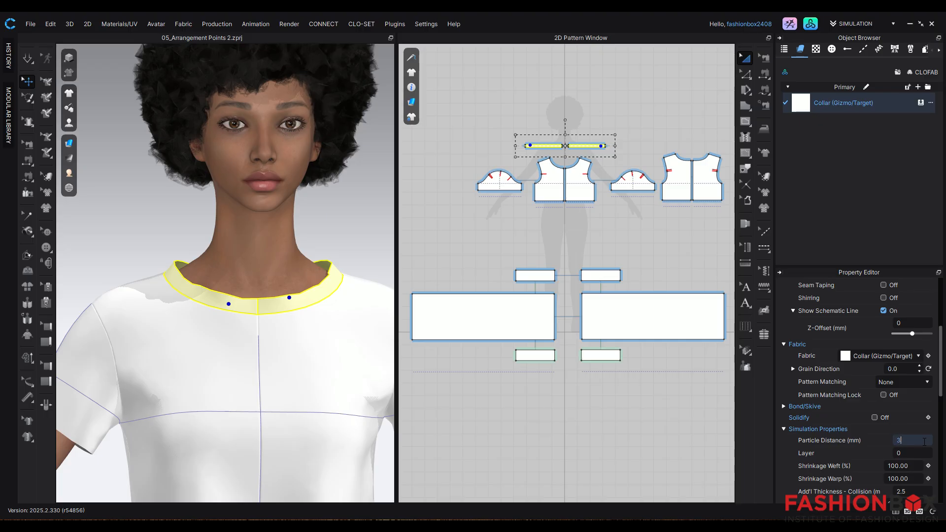
pyautogui.press('Return')
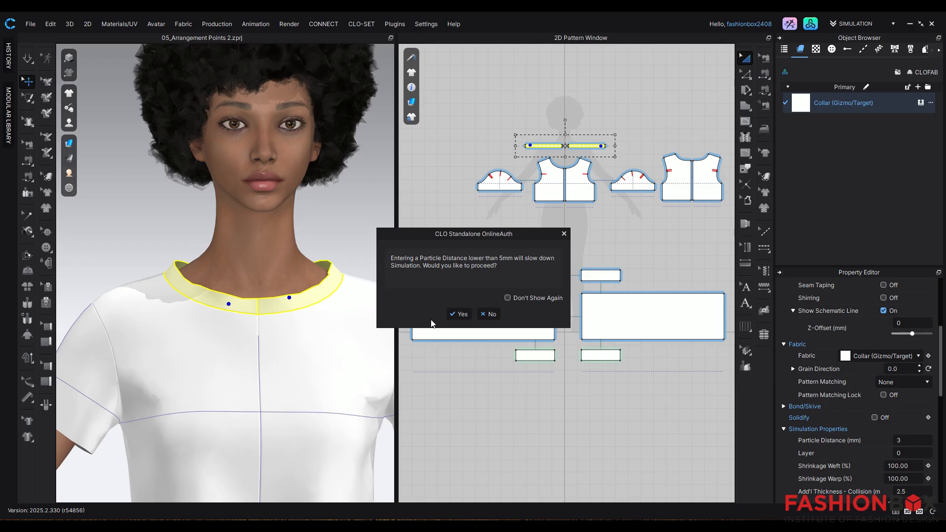
pyautogui.click(459, 314)
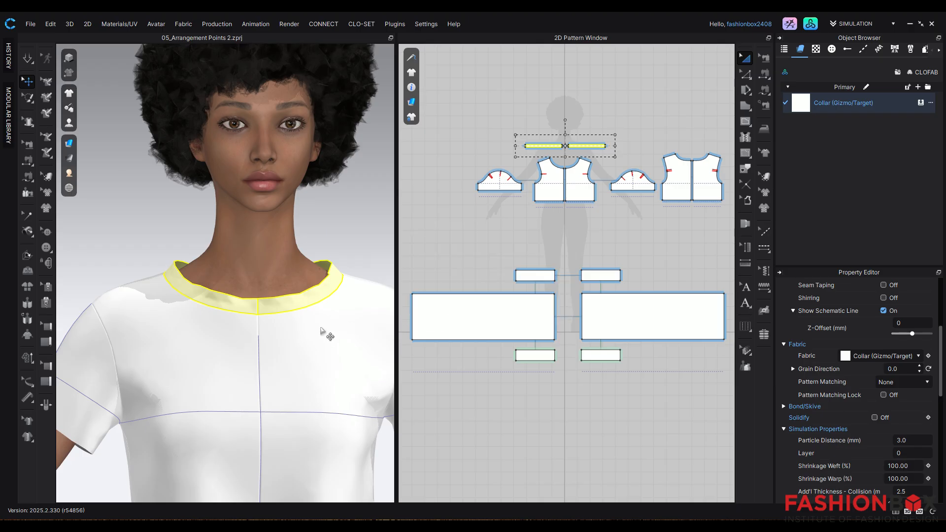
# Simulate the garment, tug the collar at several spots around the neckline and look through its remaining properties
pyautogui.press('space')
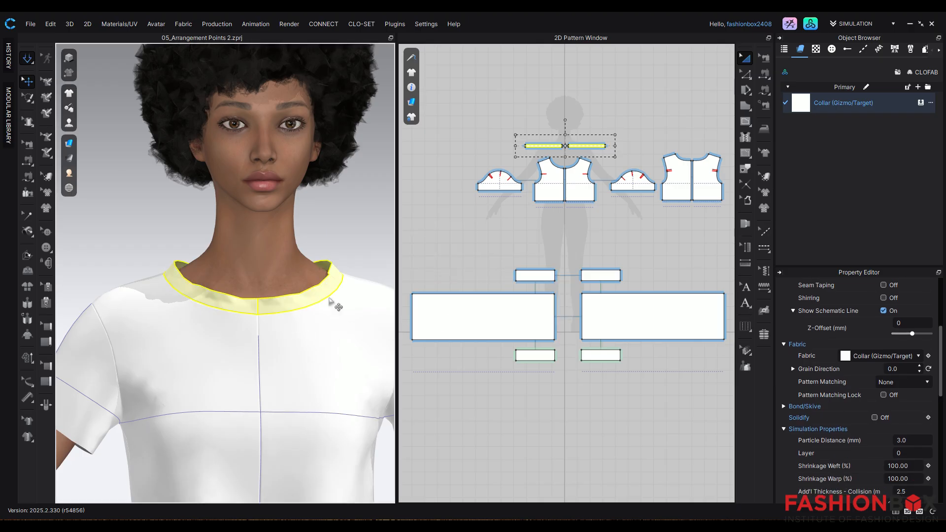
pyautogui.click(331, 268)
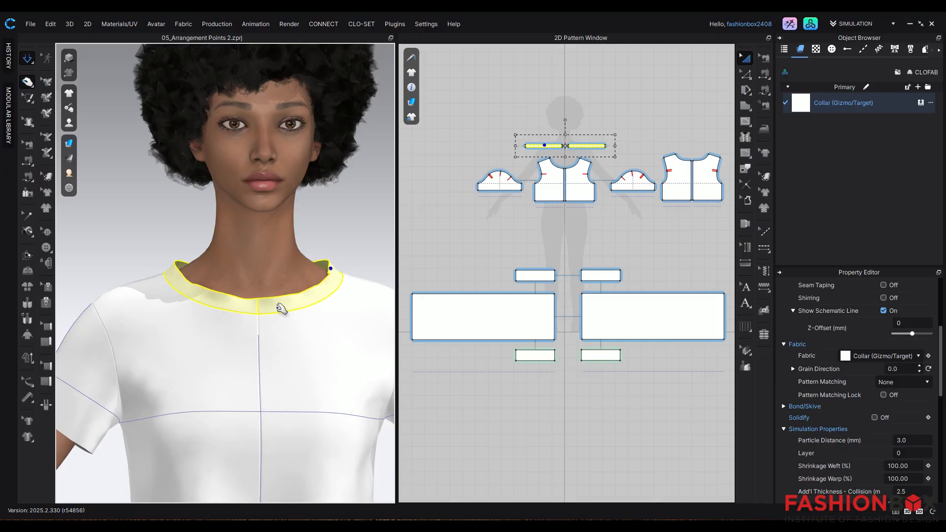
pyautogui.click(178, 272)
pyautogui.click(281, 305)
pyautogui.scroll(-3, 891, 402)
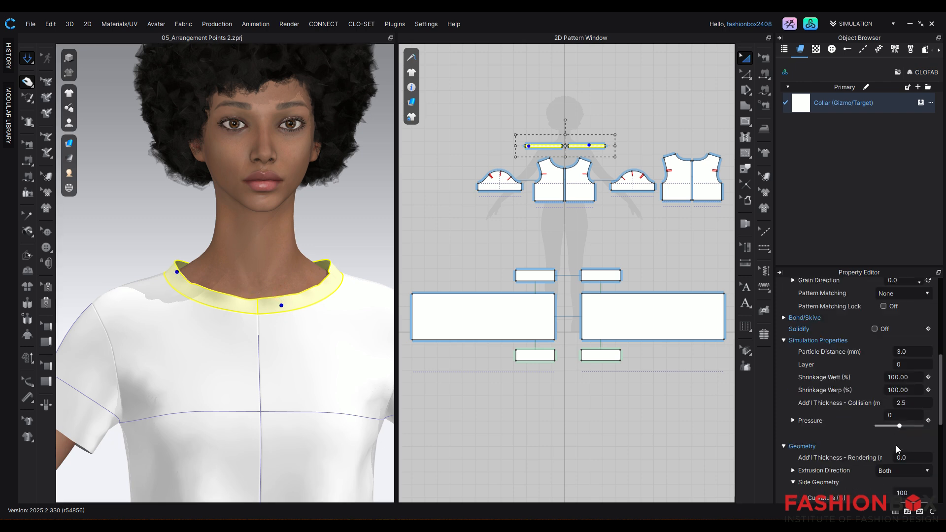
pyautogui.scroll(-8, 896, 449)
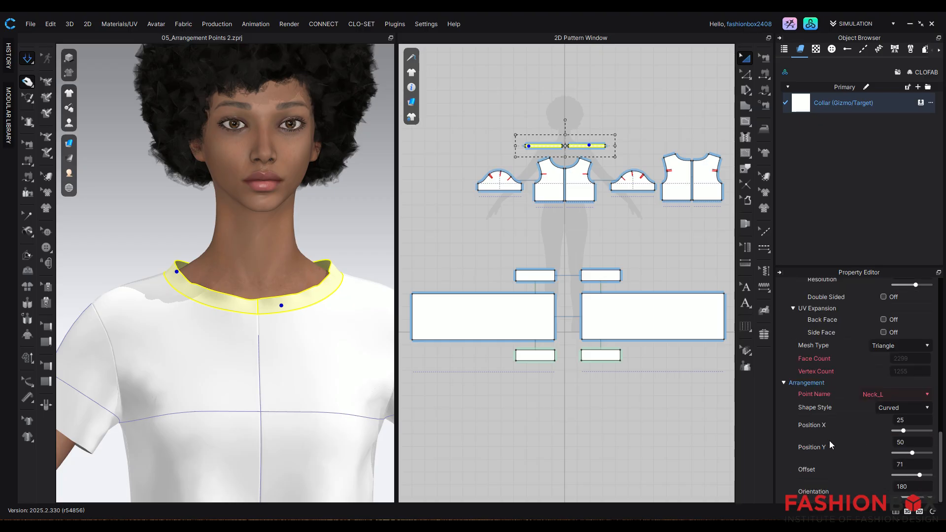
pyautogui.scroll(2, 832, 436)
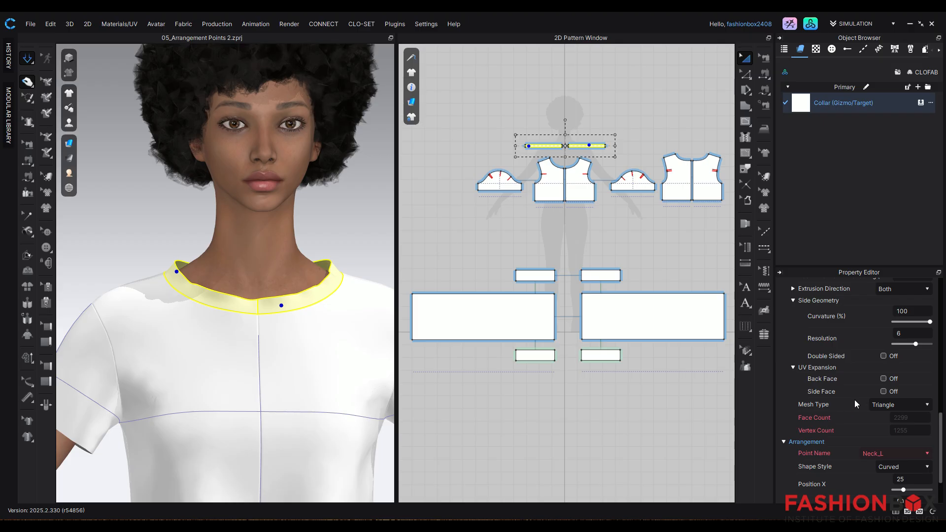
pyautogui.scroll(-2, 855, 402)
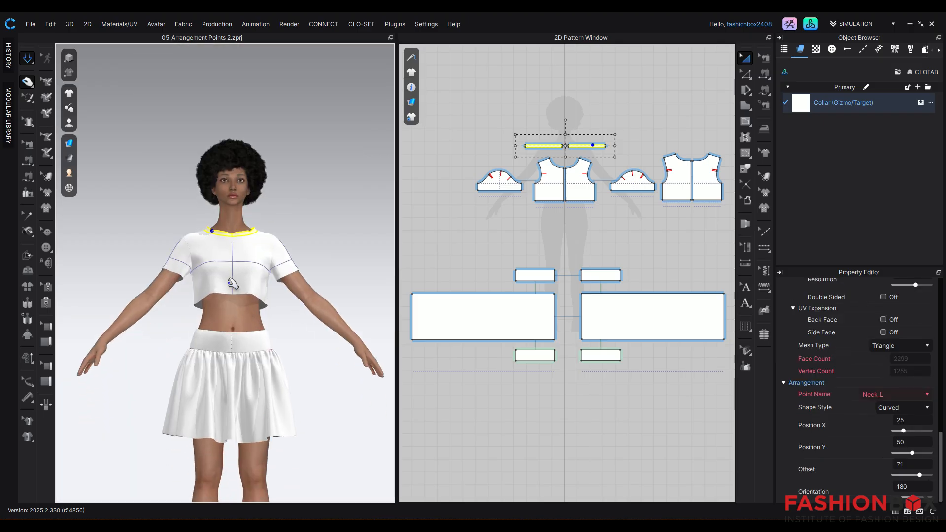
# Lengthen the top's front pattern by extending the pattern outline at the hem 2 in with default corners
pyautogui.moveTo(228, 282); pyautogui.dragTo(241, 347, button='right')
pyautogui.scroll(3, 574, 205)
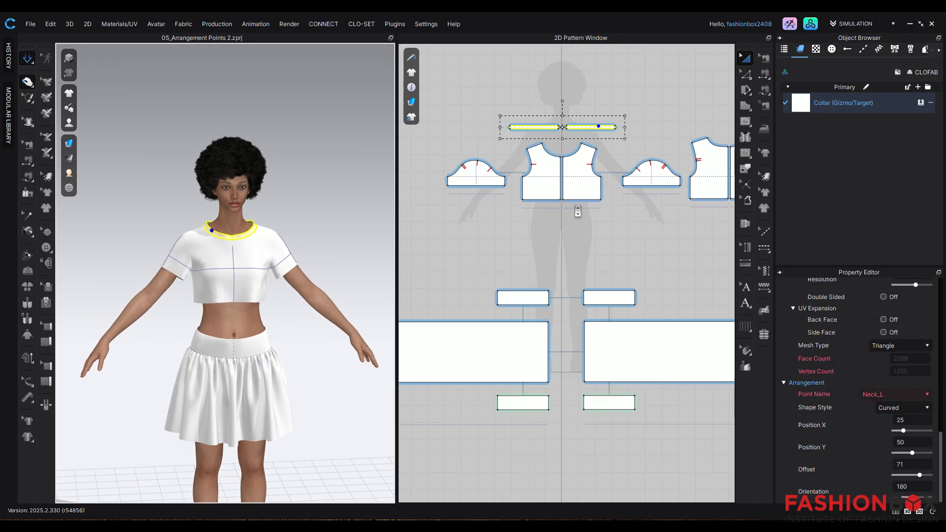
pyautogui.press('z')
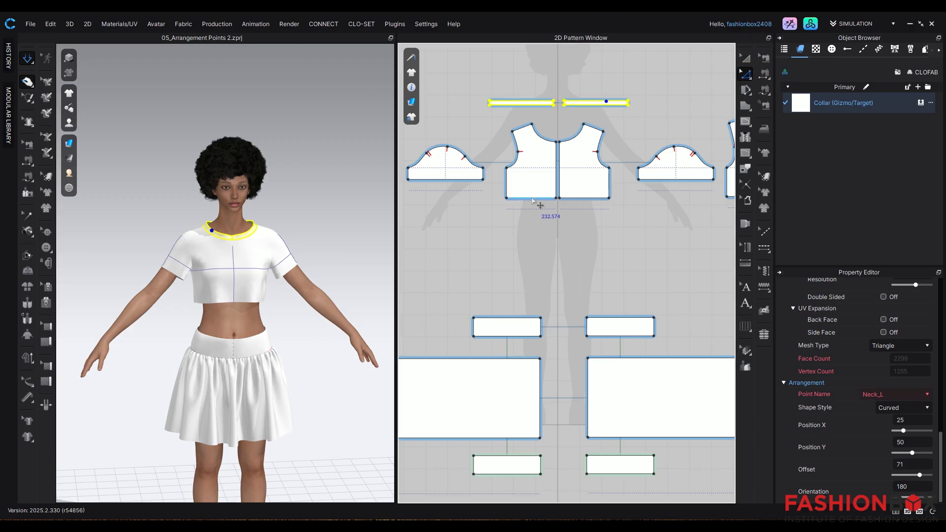
pyautogui.click(533, 198)
pyautogui.rightClick(532, 199)
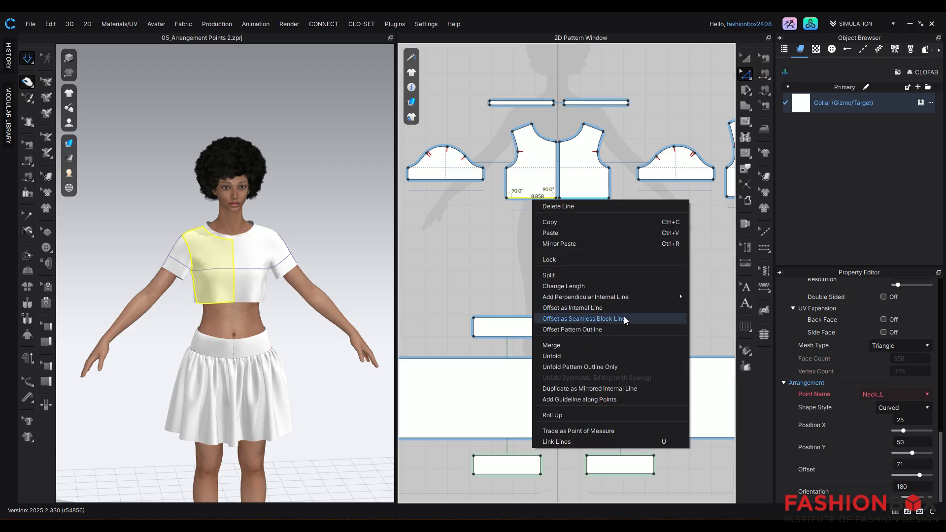
pyautogui.click(623, 329)
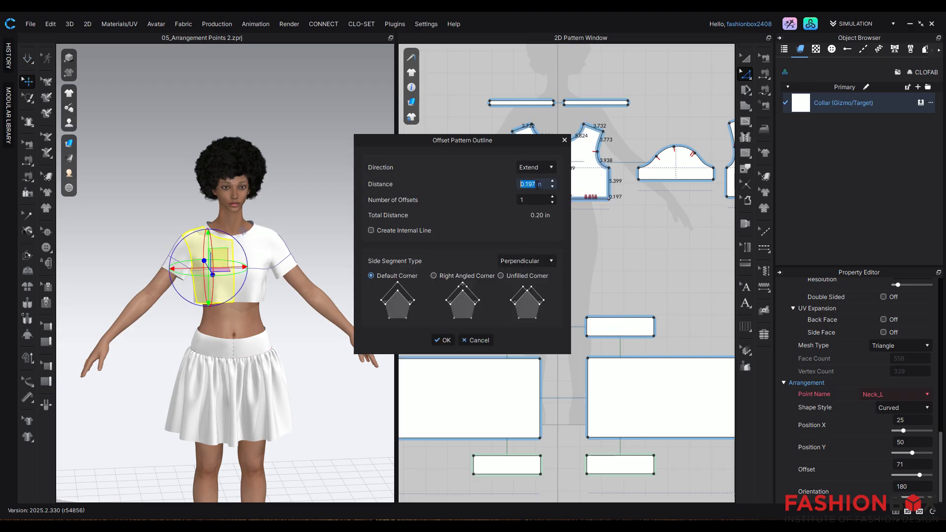
pyautogui.write('2')
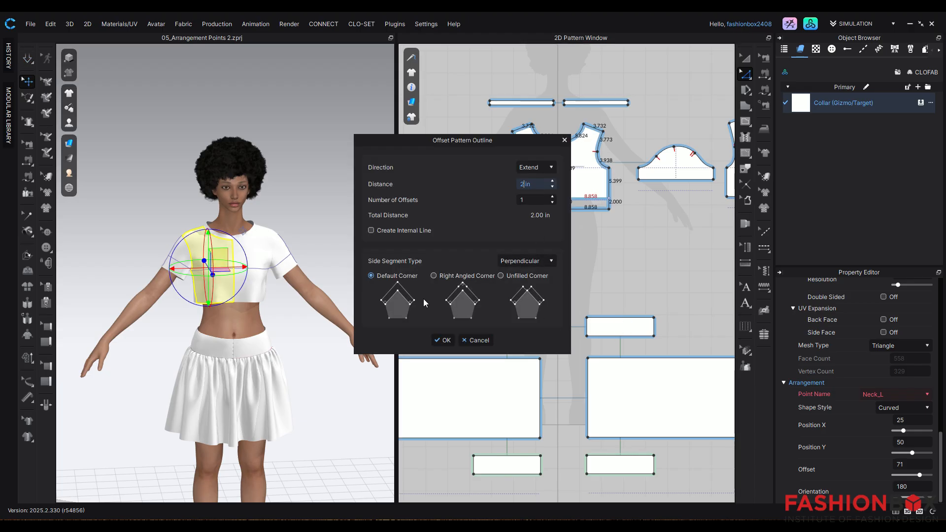
pyautogui.click(443, 340)
pyautogui.click(649, 110)
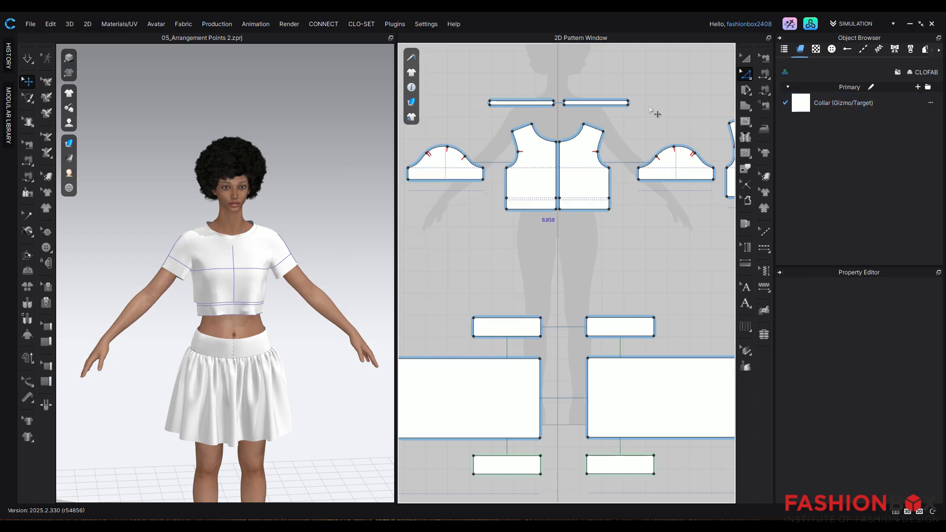
# Extend the back pattern's outline at the hem by 2 in, using the same corner settings as the front
pyautogui.moveTo(595, 241); pyautogui.dragTo(341, 254, button='middle')
pyautogui.click(491, 211)
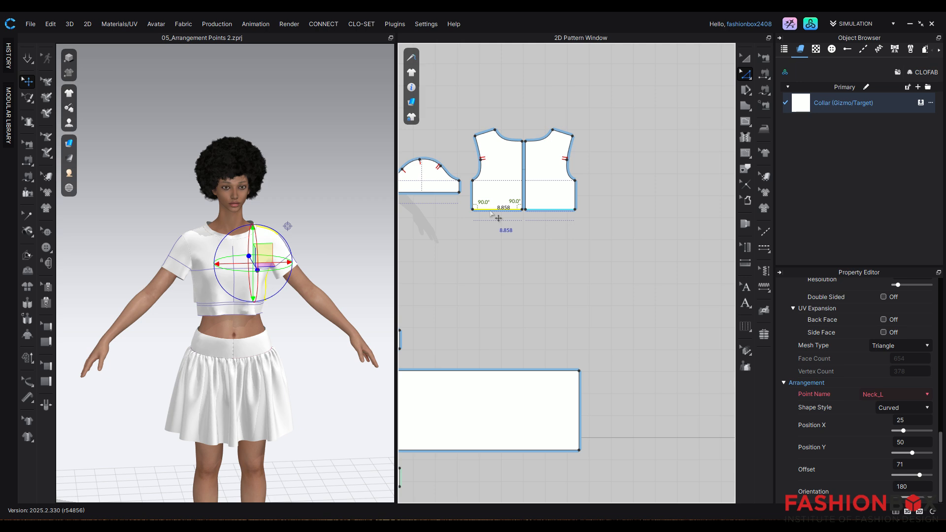
pyautogui.rightClick(491, 213)
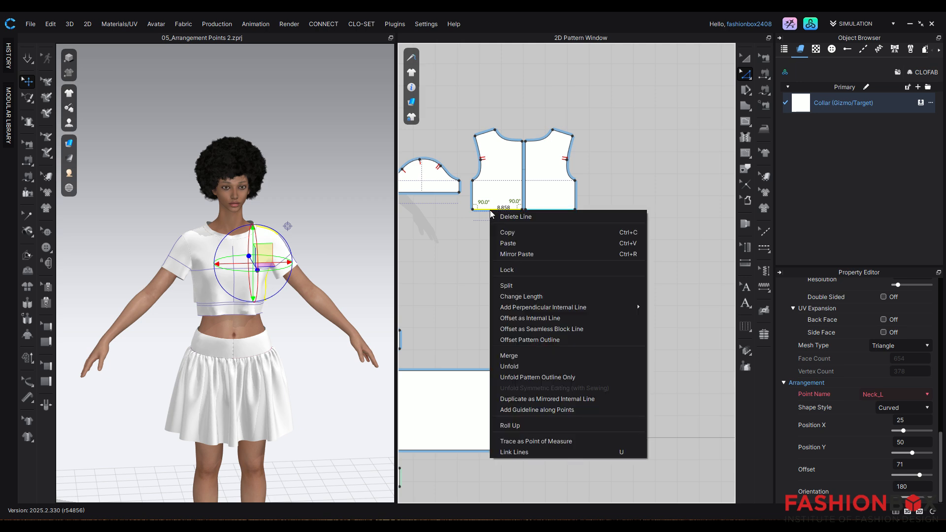
pyautogui.click(562, 339)
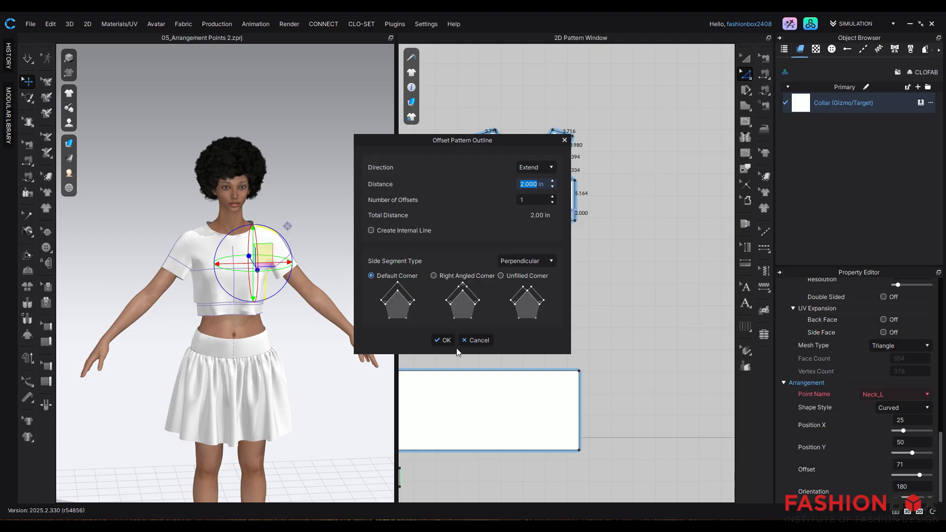
pyautogui.click(445, 339)
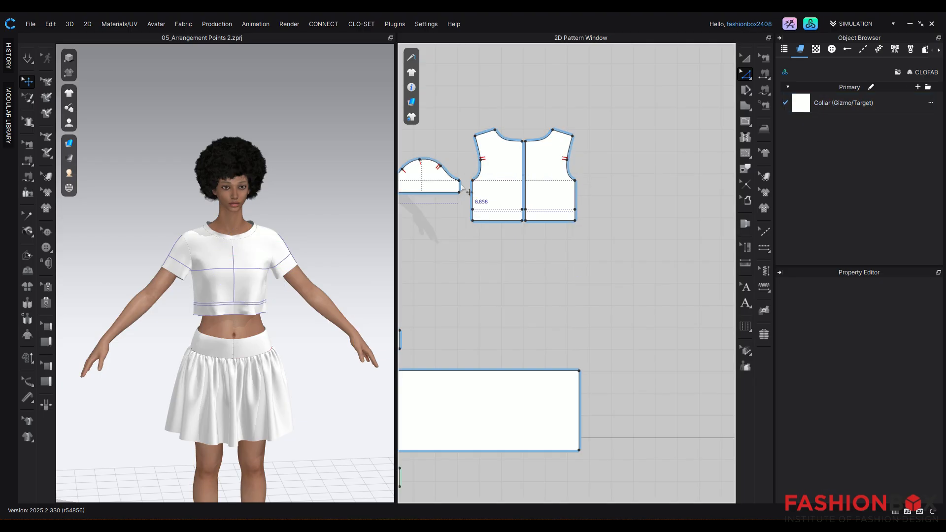
# Extend the side-seam sewing down to the new hem corners on the top's back and front patterns
pyautogui.scroll(4, 469, 191)
pyautogui.click(766, 60)
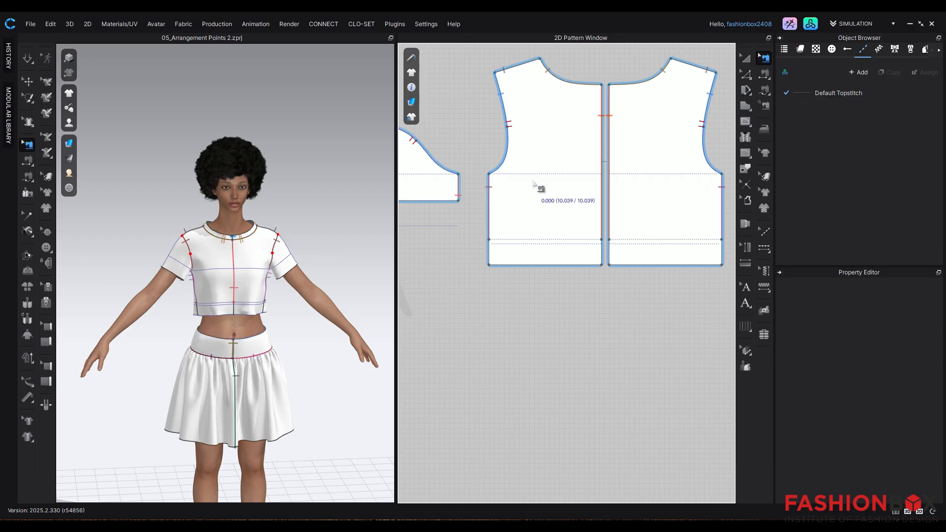
pyautogui.click(489, 224)
pyautogui.moveTo(489, 241); pyautogui.dragTo(489, 265)
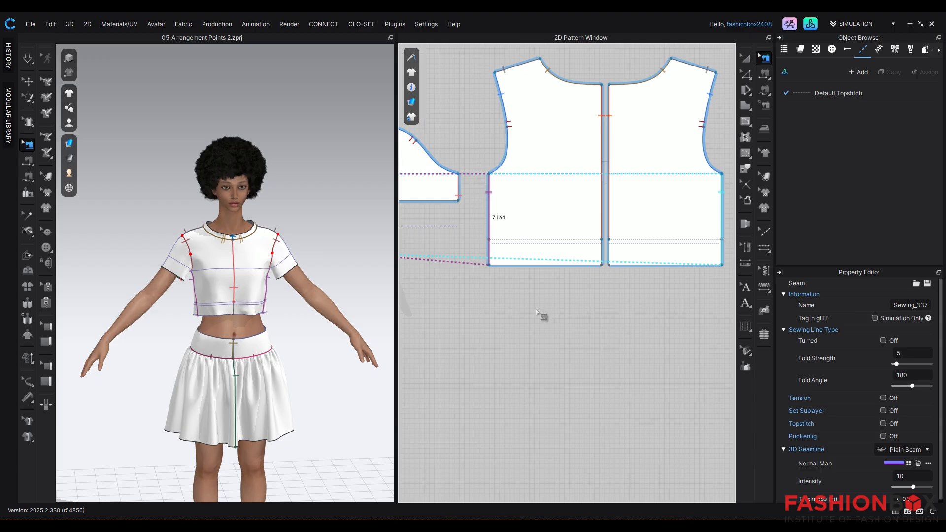
pyautogui.scroll(-2, 531, 314)
pyautogui.moveTo(489, 343); pyautogui.dragTo(737, 354, button='middle')
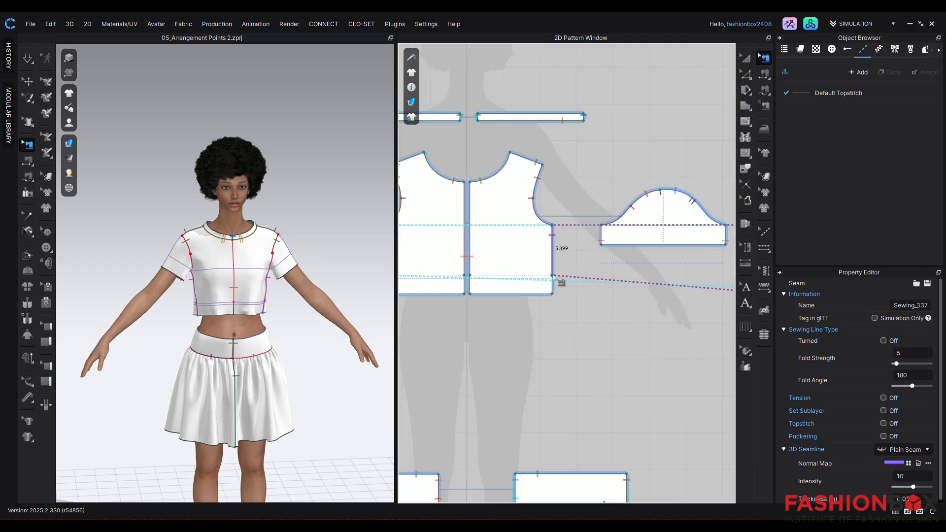
pyautogui.moveTo(552, 275); pyautogui.dragTo(553, 294)
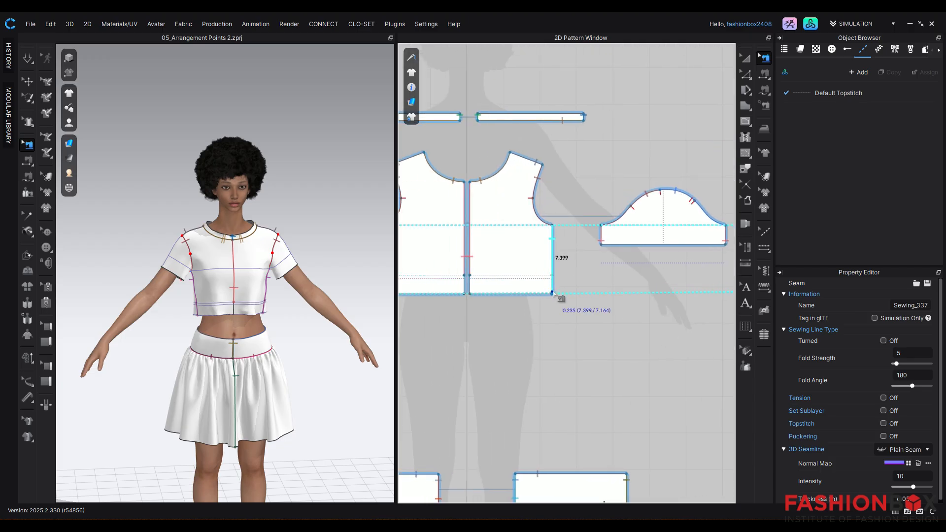
# Simulate the lengthened top and tug its front hem to check how it sits on the avatar
pyautogui.moveTo(513, 376); pyautogui.dragTo(668, 396, button='middle')
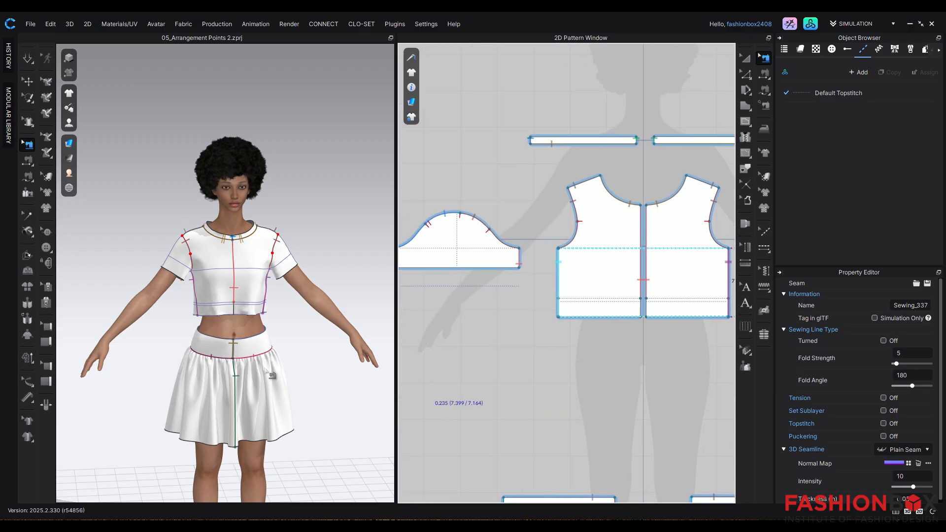
pyautogui.scroll(-2, 268, 374)
pyautogui.scroll(1, 274, 363)
pyautogui.click(313, 385)
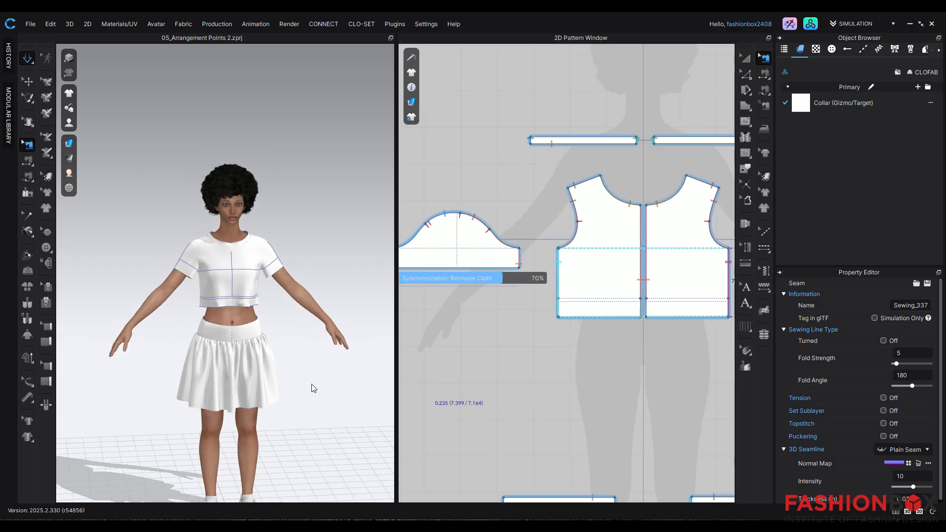
pyautogui.press('q')
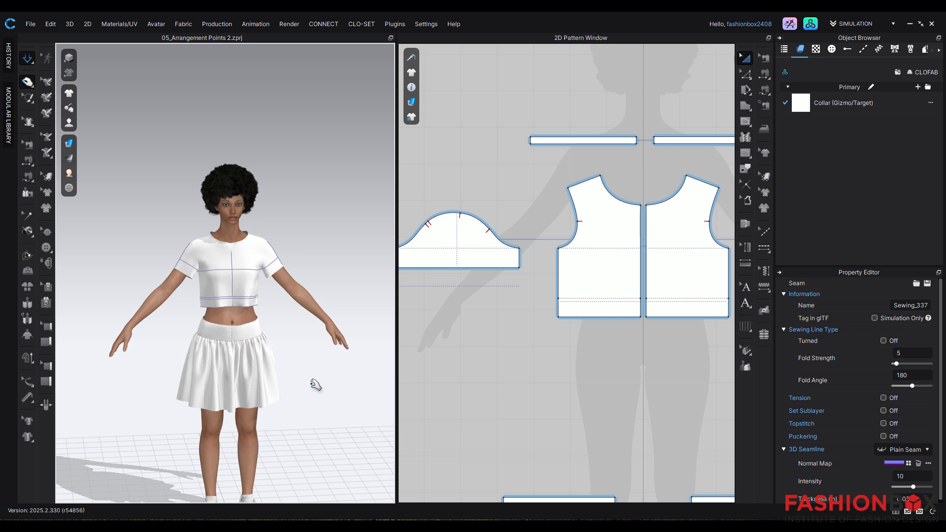
pyautogui.moveTo(252, 369); pyautogui.dragTo(221, 298, button='right')
pyautogui.click(222, 298)
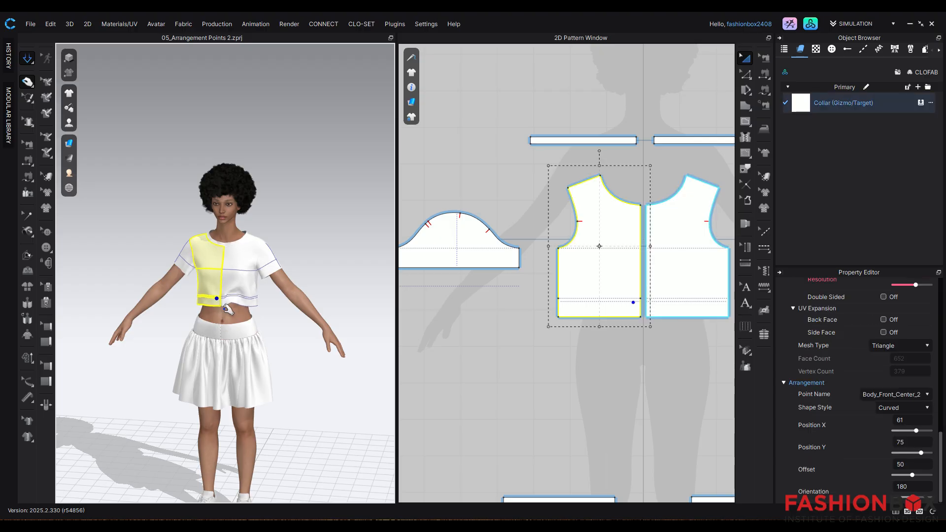
pyautogui.click(228, 310)
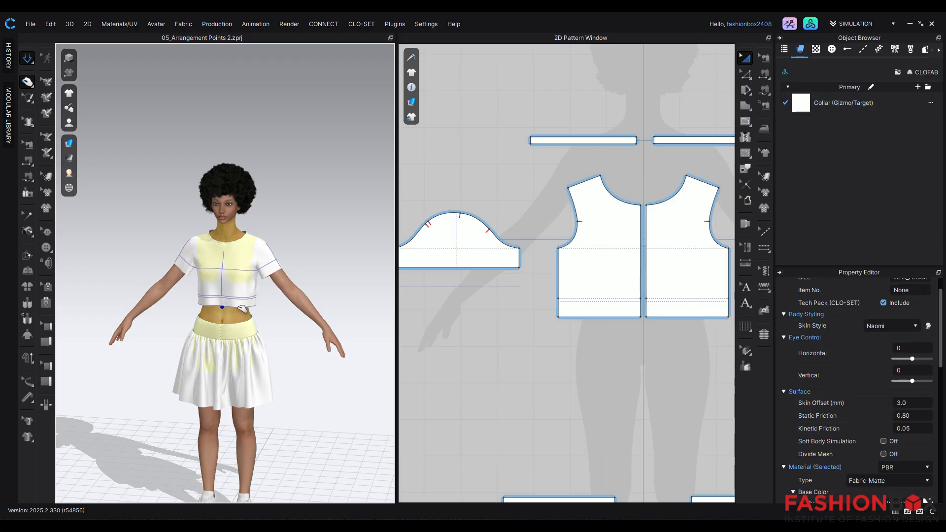
# Extend the centre-front sewing down to the new hem corners on both of the top's front patterns
pyautogui.scroll(5, 659, 294)
pyautogui.click(764, 58)
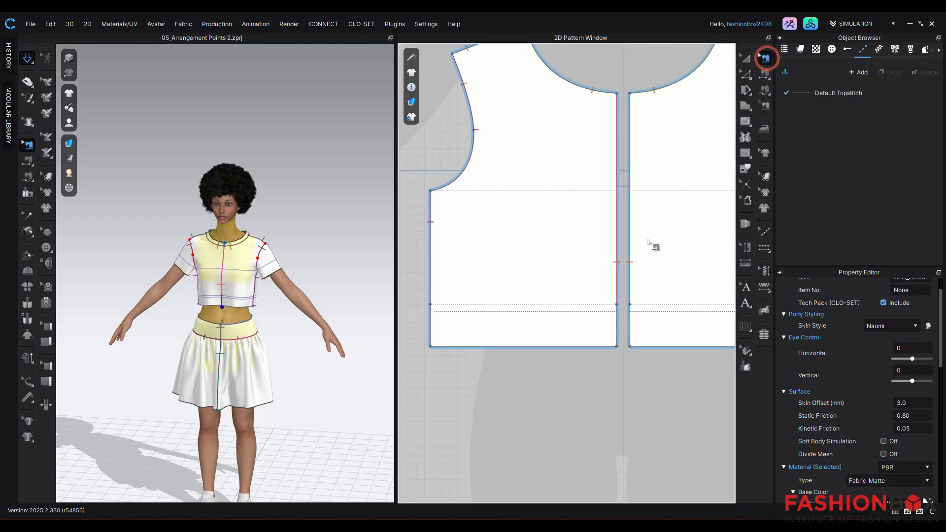
pyautogui.click(616, 302)
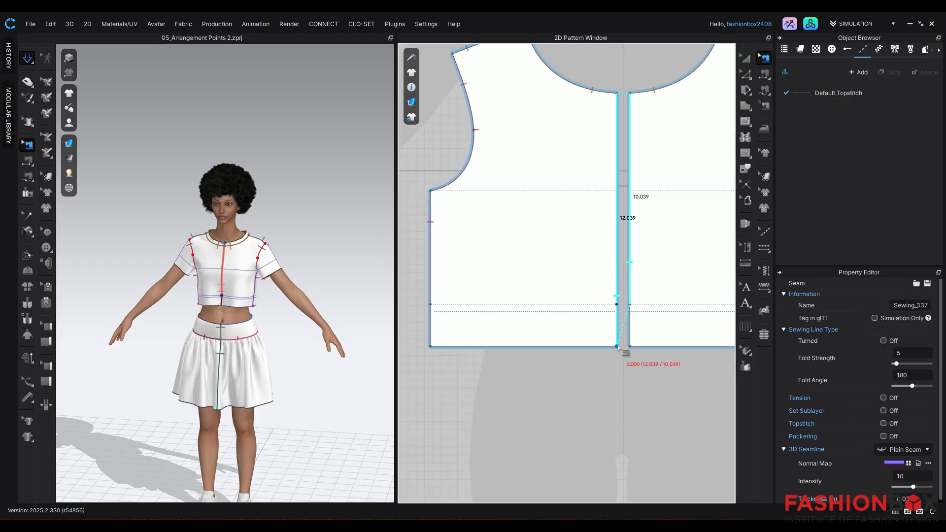
pyautogui.click(630, 308)
pyautogui.moveTo(616, 337); pyautogui.dragTo(617, 351)
pyautogui.moveTo(630, 305); pyautogui.dragTo(630, 347)
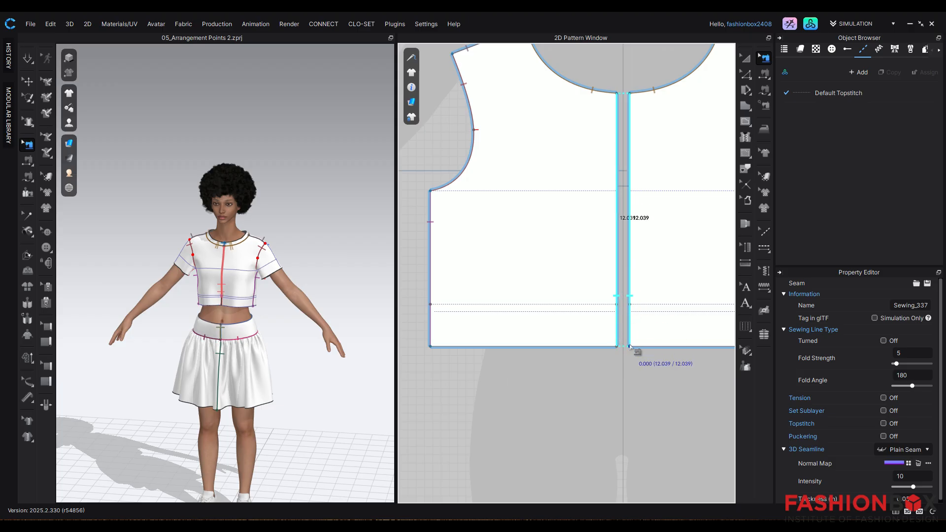
# Extend the centre-back sewing down to the new hem corner on the top's back patterns
pyautogui.scroll(-8, 639, 364)
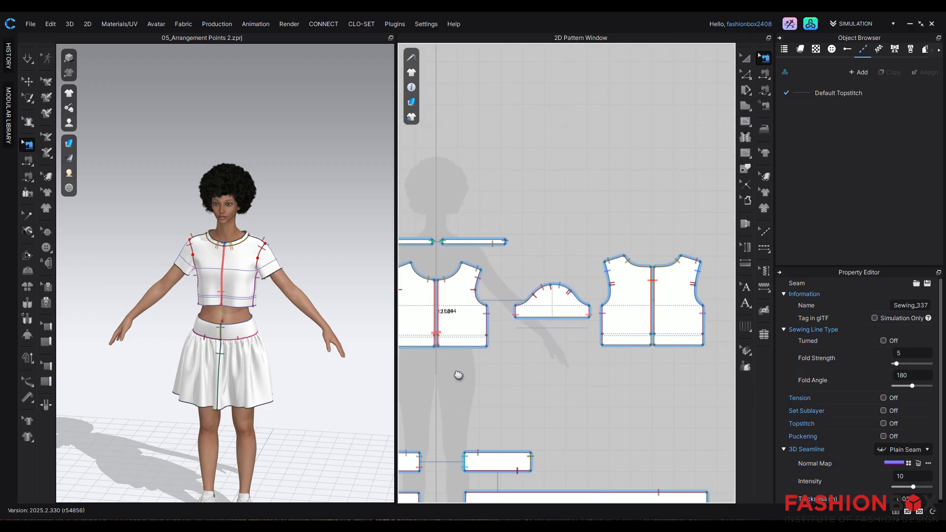
pyautogui.scroll(5, 517, 354)
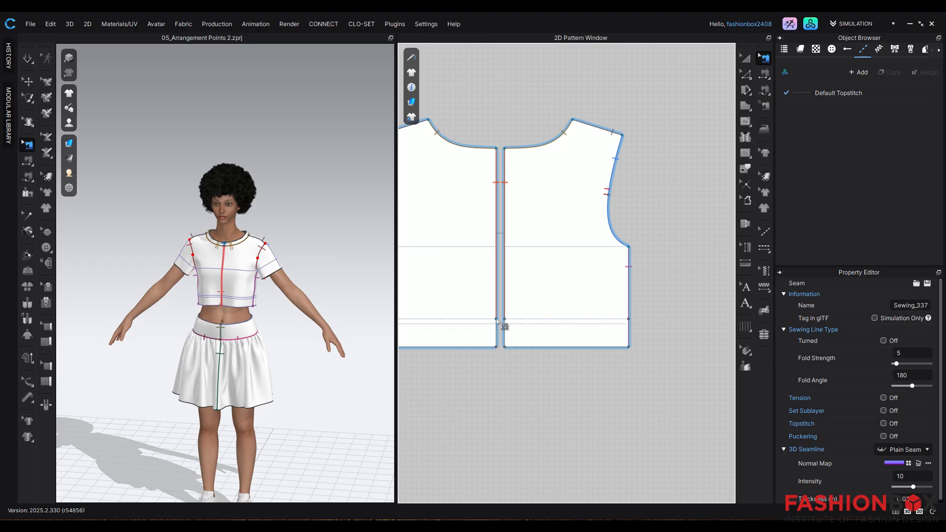
pyautogui.moveTo(503, 331); pyautogui.dragTo(504, 353)
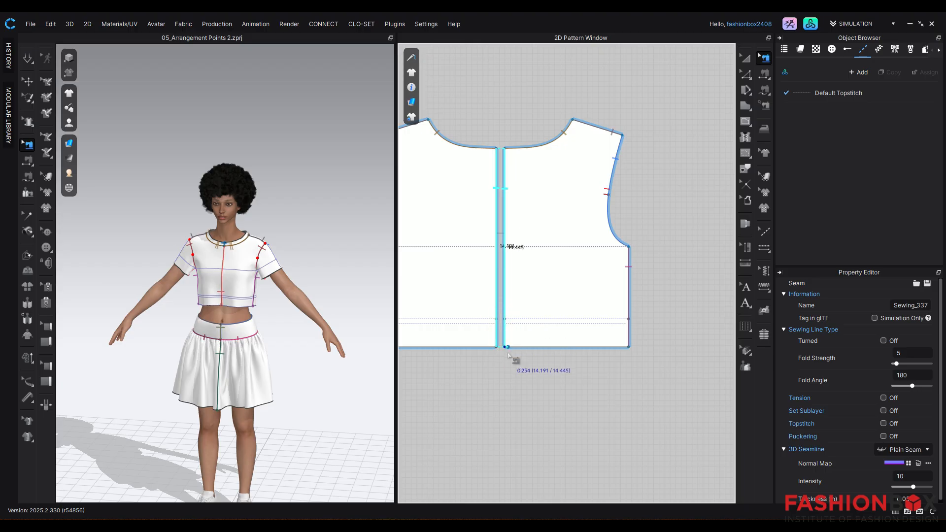
pyautogui.click(534, 391)
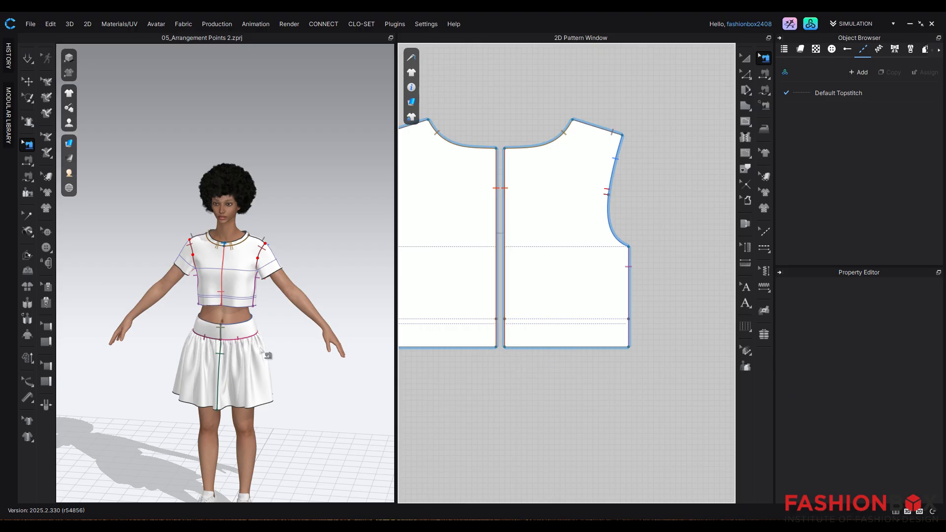
# Simulate the top and tug its centre-front hem to check whether the two front edges line up
pyautogui.press('space')
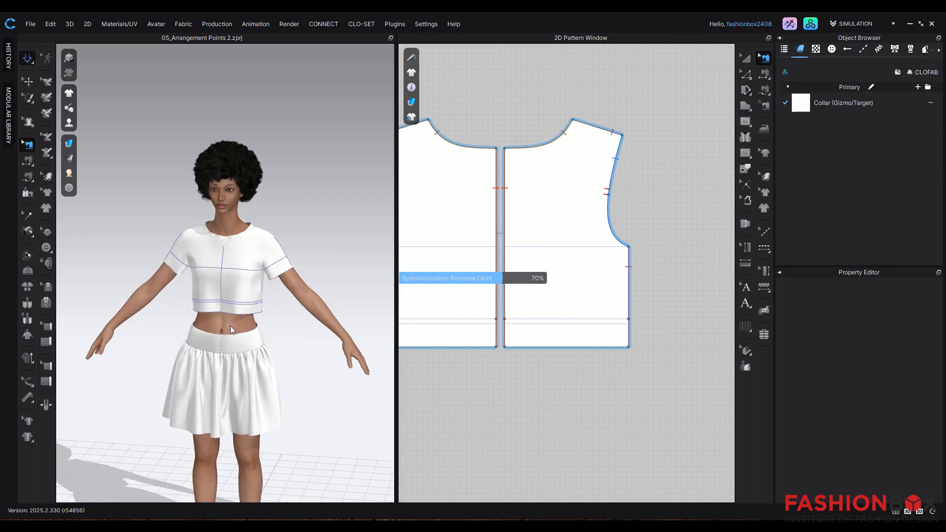
pyautogui.scroll(5, 224, 262)
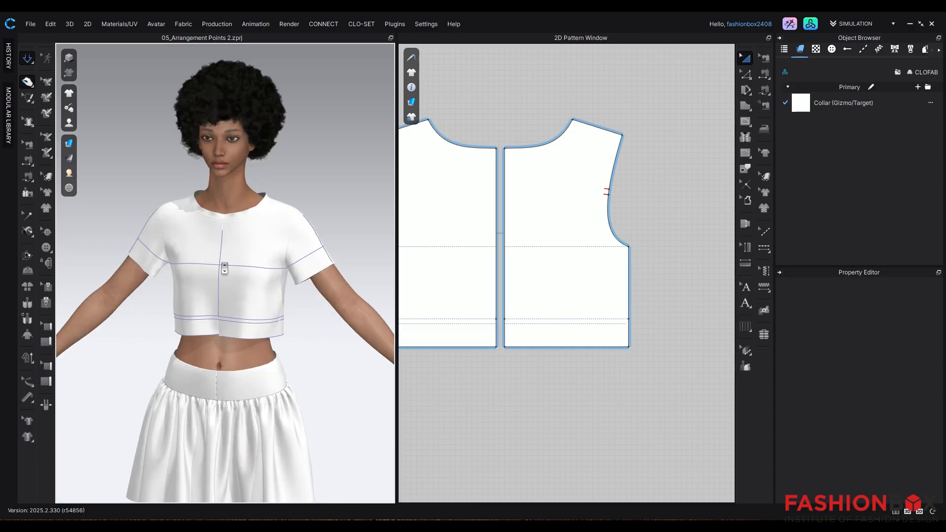
pyautogui.click(224, 338)
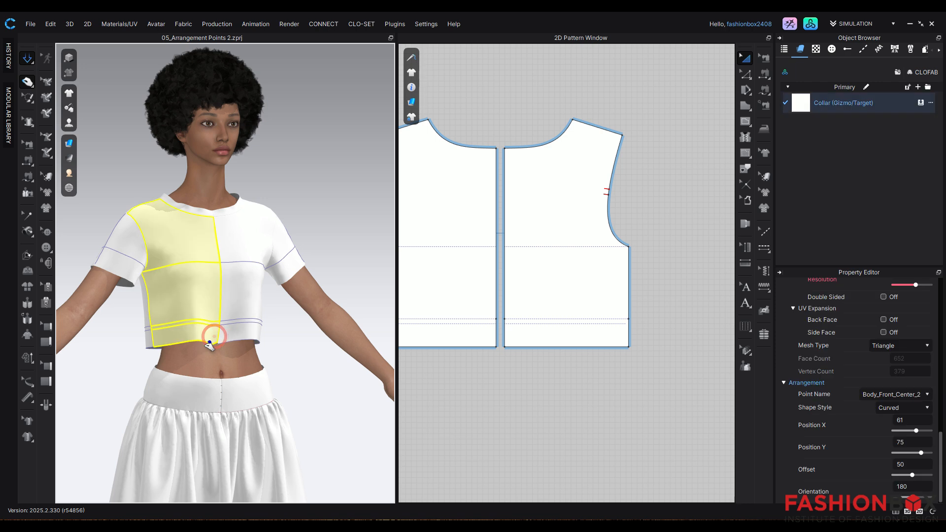
pyautogui.scroll(4, 230, 356)
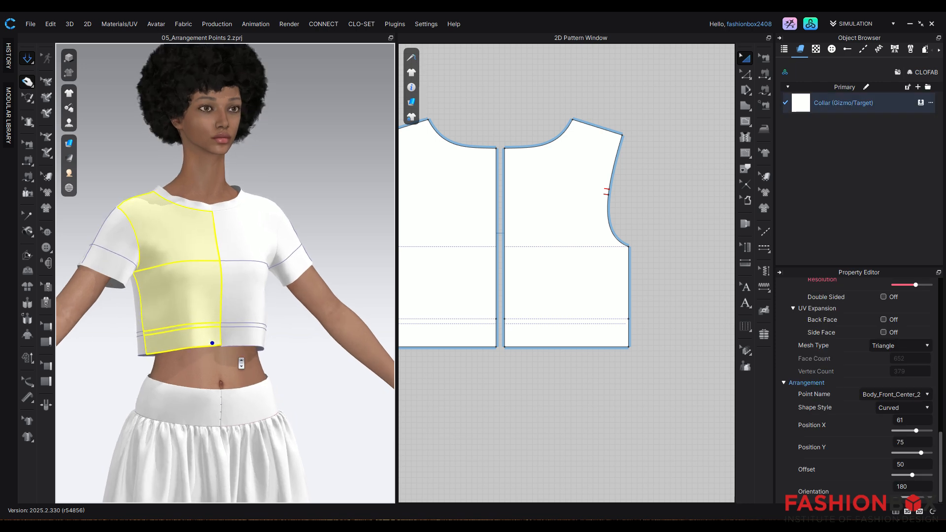
pyautogui.scroll(4, 260, 385)
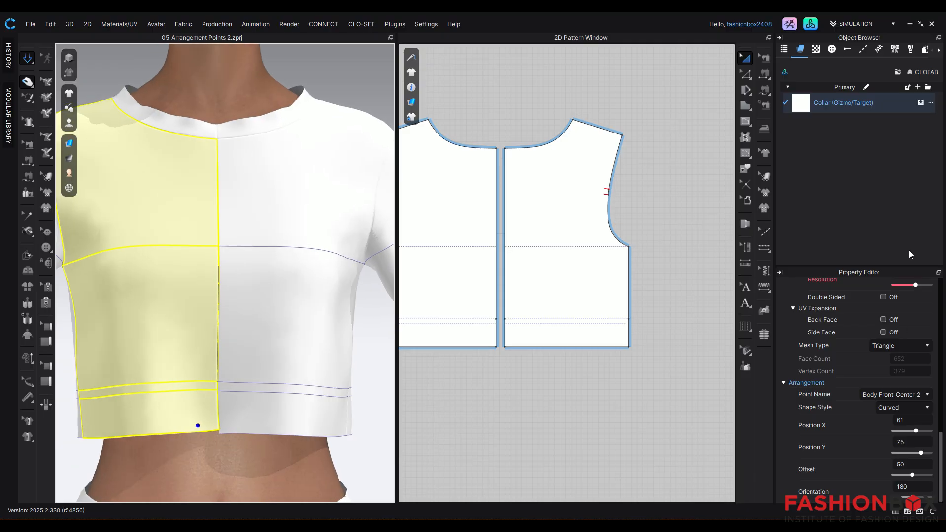
# Correct the centre-front sewing so its end sits exactly on the hem corner, matching the seam length on both front patterns
pyautogui.click(767, 59)
pyautogui.scroll(3, 509, 360)
pyautogui.scroll(-4, 509, 360)
pyautogui.scroll(-5, 512, 362)
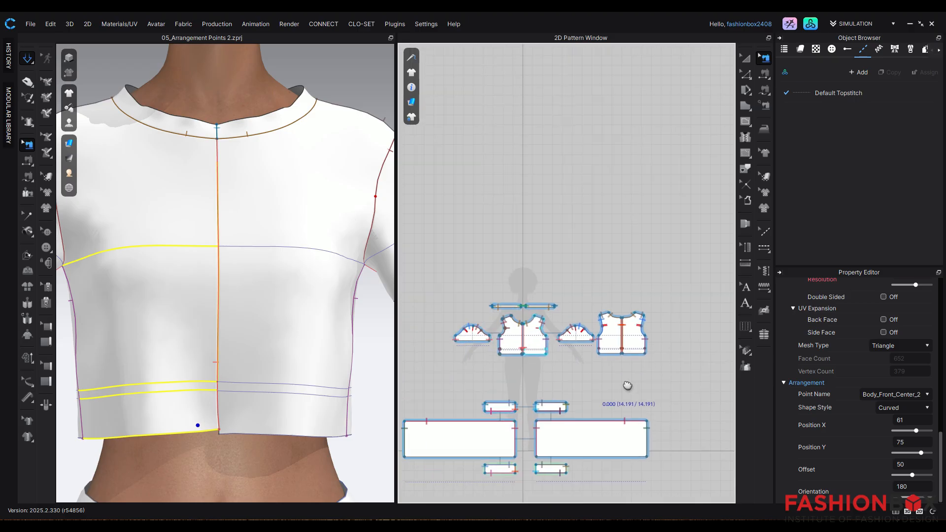
pyautogui.scroll(6, 552, 355)
pyautogui.scroll(6, 547, 339)
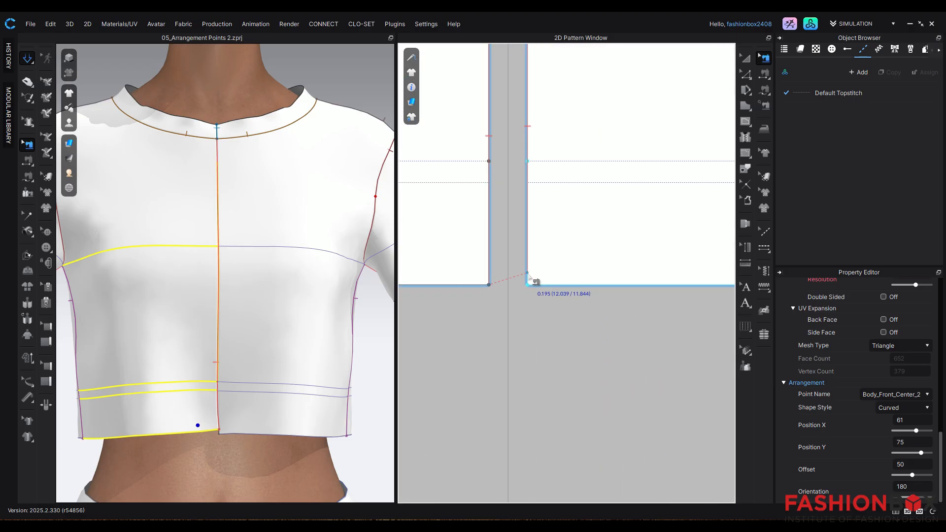
pyautogui.click(528, 284)
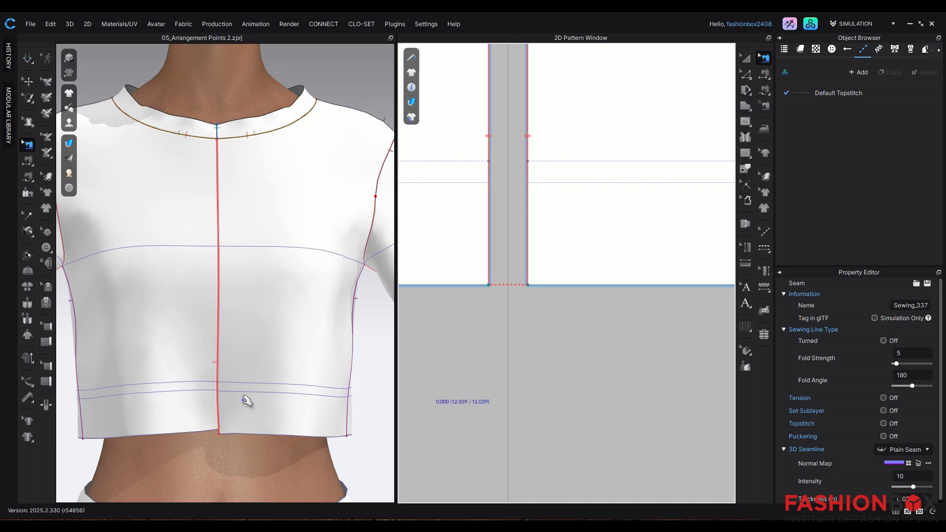
# Simulate the top with the corrected centre-front seam and inspect the hem and collar
pyautogui.press('space')
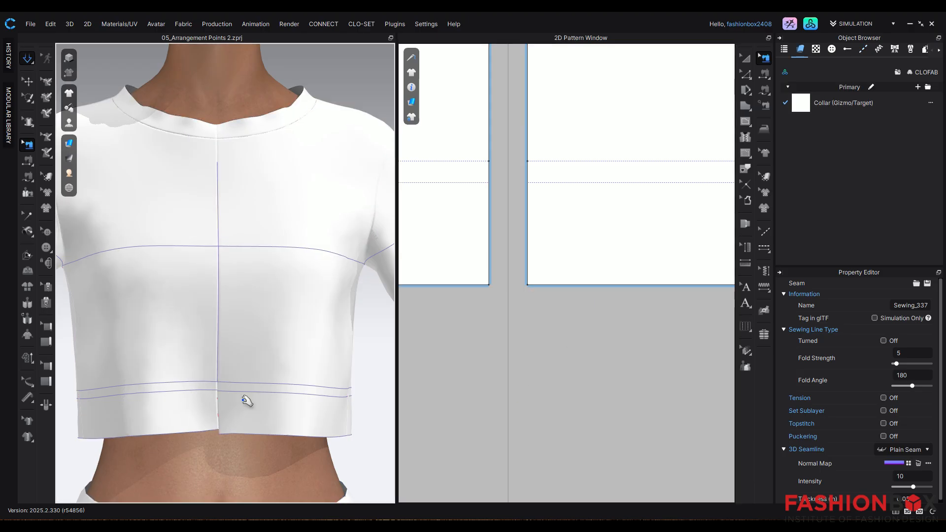
pyautogui.scroll(-2, 241, 386)
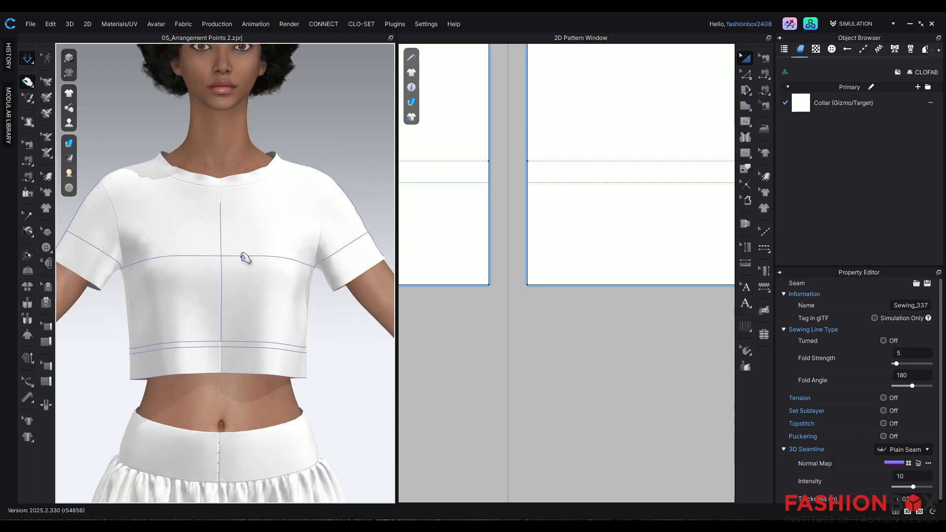
pyautogui.moveTo(242, 257); pyautogui.dragTo(259, 373, button='middle')
pyautogui.scroll(1, 231, 291)
pyautogui.moveTo(234, 322)
pyautogui.mouseDown(button='right')
pyautogui.moveTo(253, 331)
pyautogui.moveTo(247, 317)
pyautogui.mouseUp(button='right')
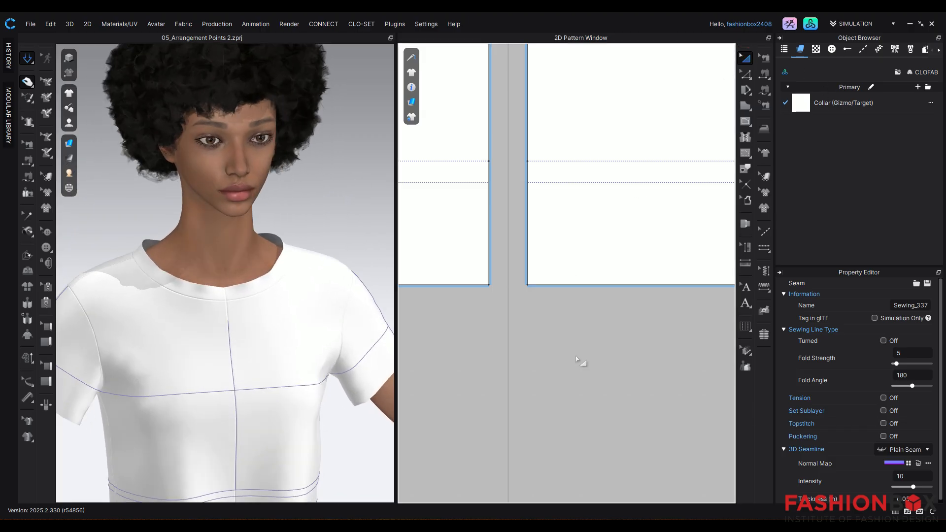
# Select both of the top's collar patterns, open their particle distance for editing, and strengthen the collar
pyautogui.scroll(-6, 580, 360)
pyautogui.scroll(-1, 580, 361)
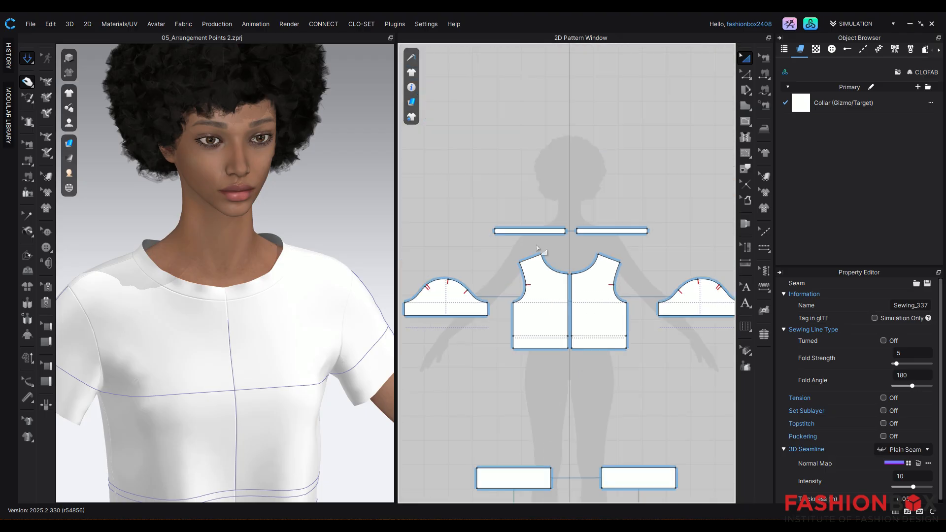
pyautogui.moveTo(485, 202); pyautogui.dragTo(687, 259)
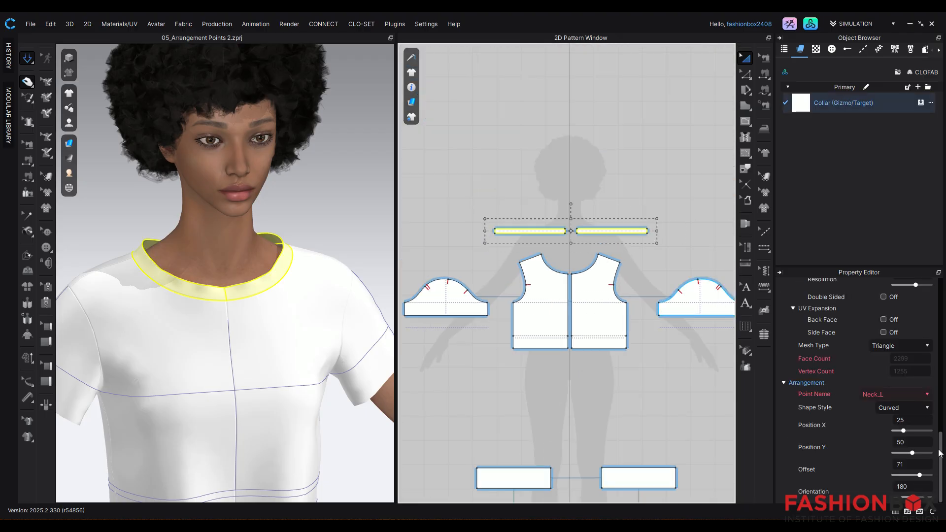
pyautogui.scroll(10, 915, 419)
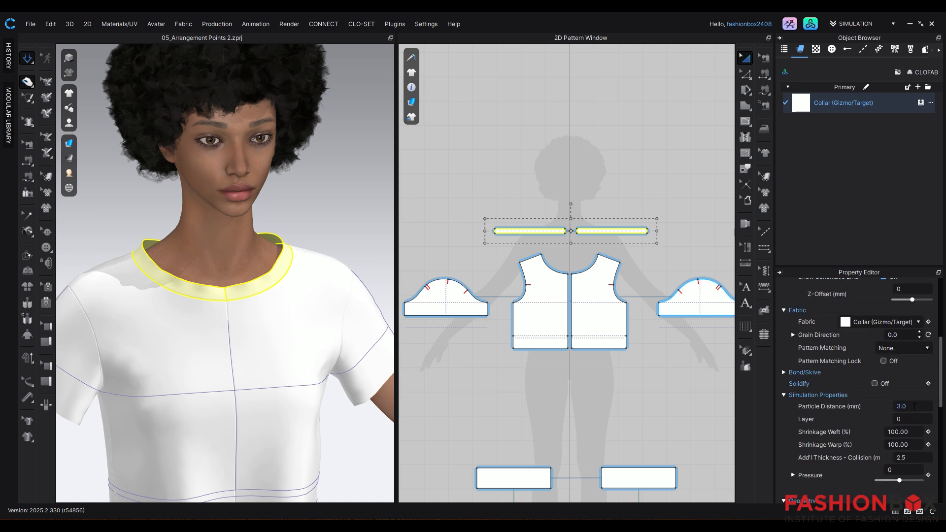
pyautogui.click(914, 407)
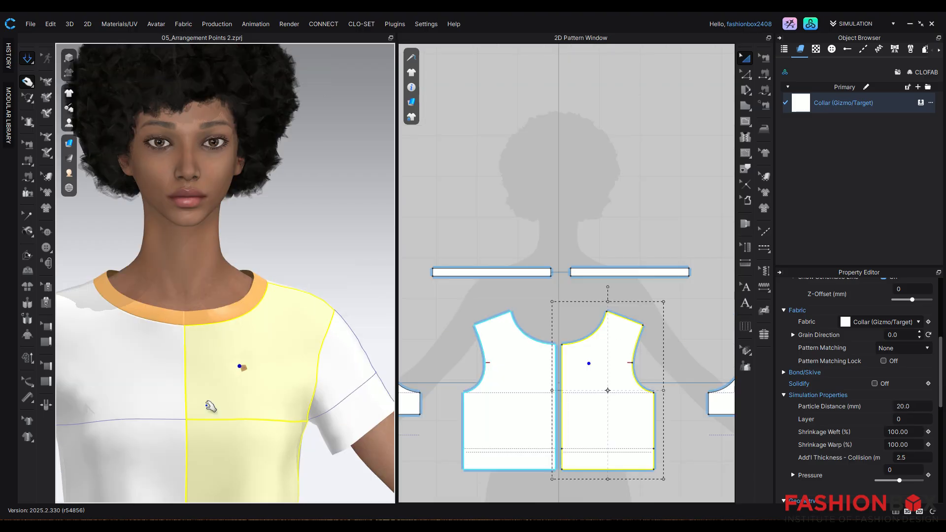
# Tug the top's front panels during simulation and check how the strengthened collar sits around the neck
pyautogui.click(148, 401)
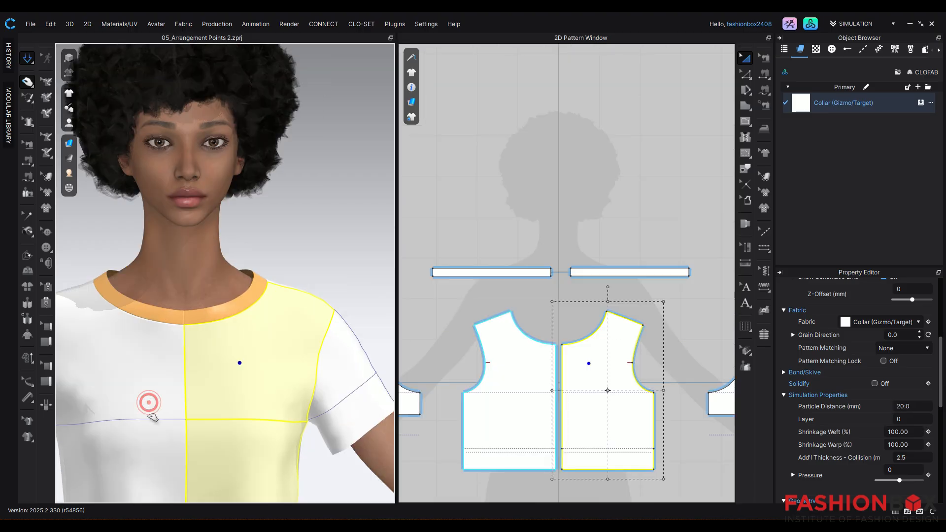
pyautogui.click(204, 387)
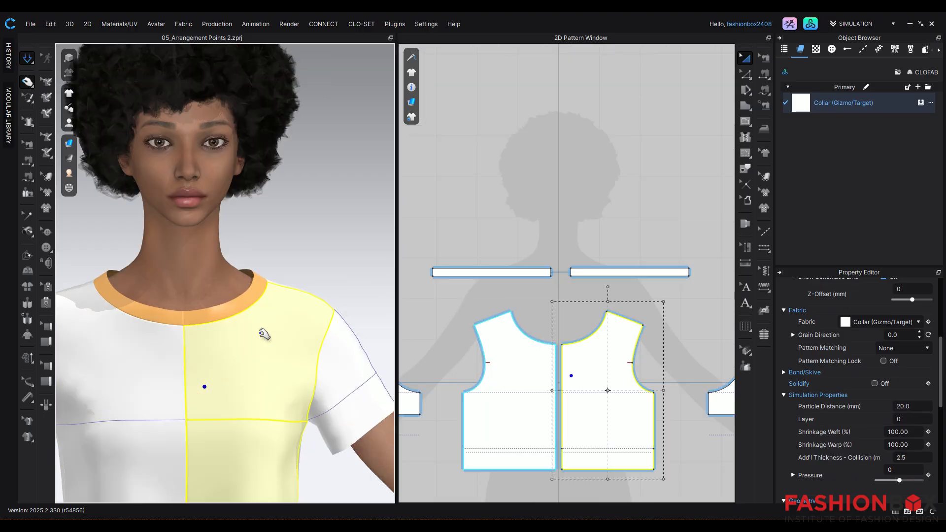
pyautogui.click(349, 158)
pyautogui.moveTo(249, 327); pyautogui.dragTo(253, 390, button='right')
# Set the avatar's skin offset to 0 mm, let the garment settle, and stop the simulation
pyautogui.click(185, 282)
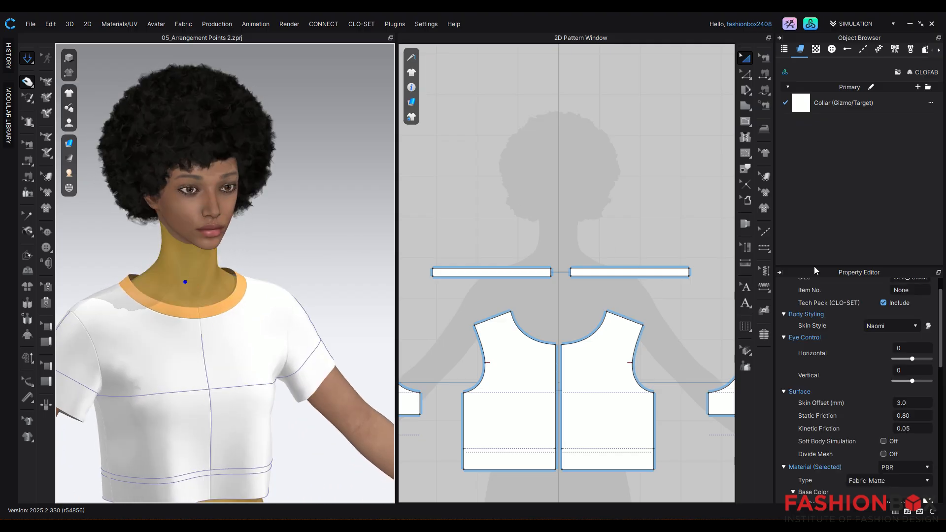
pyautogui.scroll(-3, 913, 383)
pyautogui.click(919, 343)
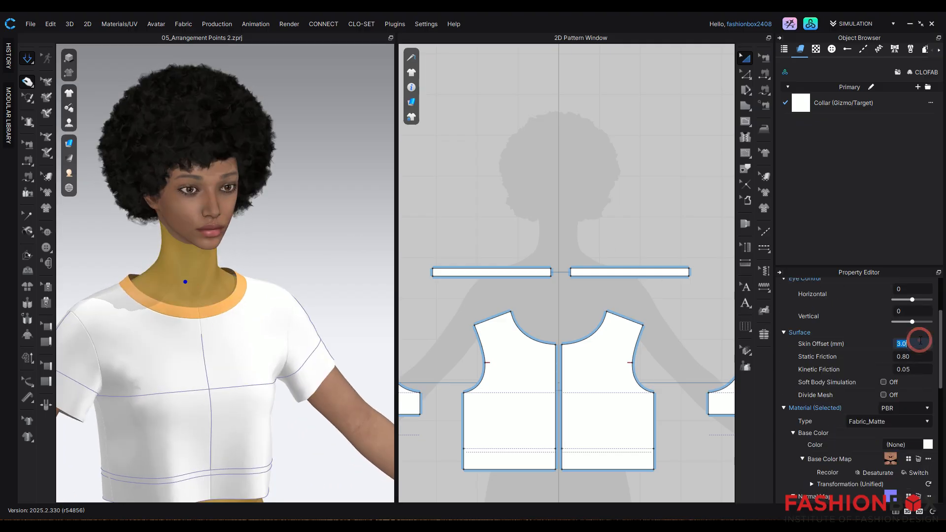
pyautogui.write('0')
pyautogui.press('Return')
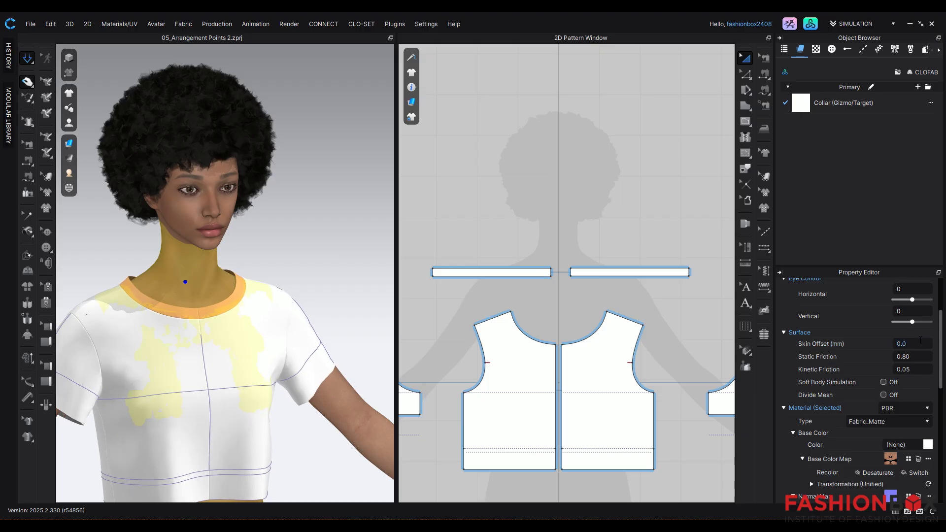
pyautogui.press('space')
# Clear the avatar selection and examine how the top fits against the body
pyautogui.scroll(-3, 256, 387)
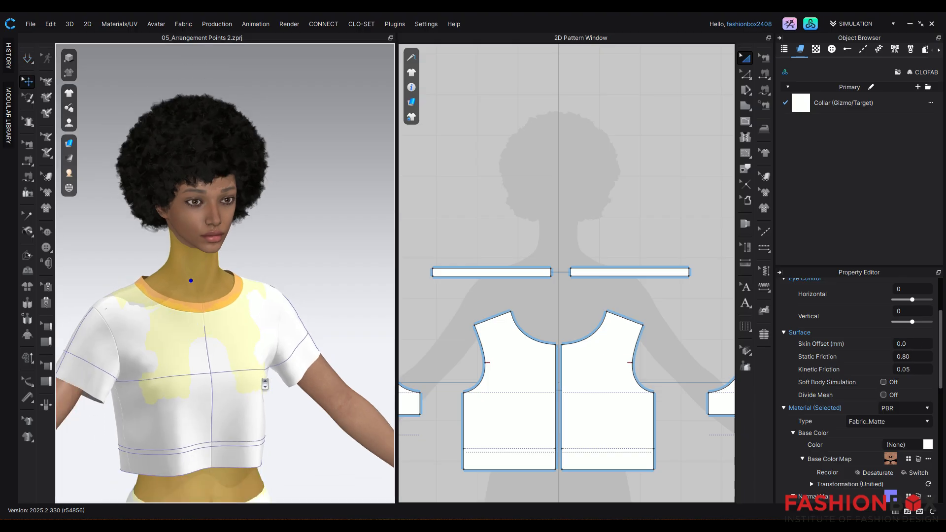
pyautogui.click(196, 384)
pyautogui.click(228, 386)
pyautogui.click(295, 226)
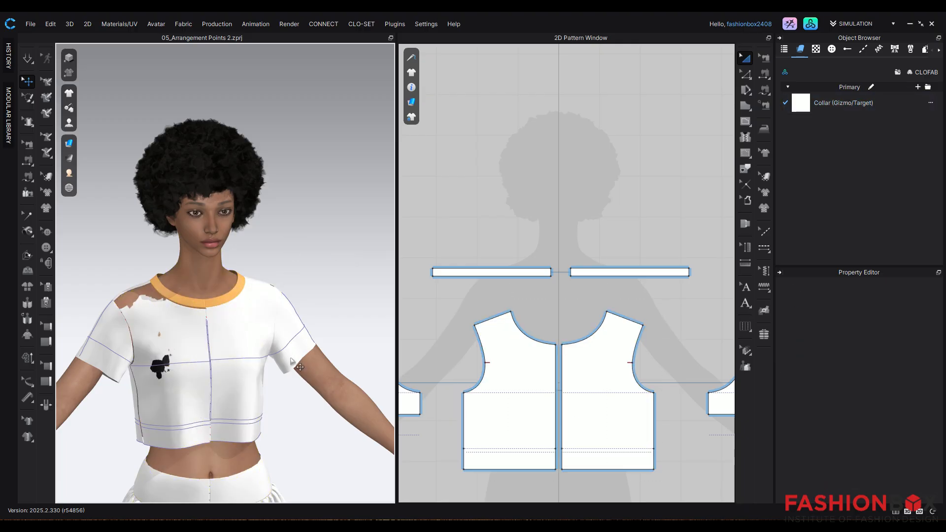
# Taper the top's sleeve by moving each of its two hem corners inward horizontally by 0.5 in
pyautogui.scroll(-2, 553, 348)
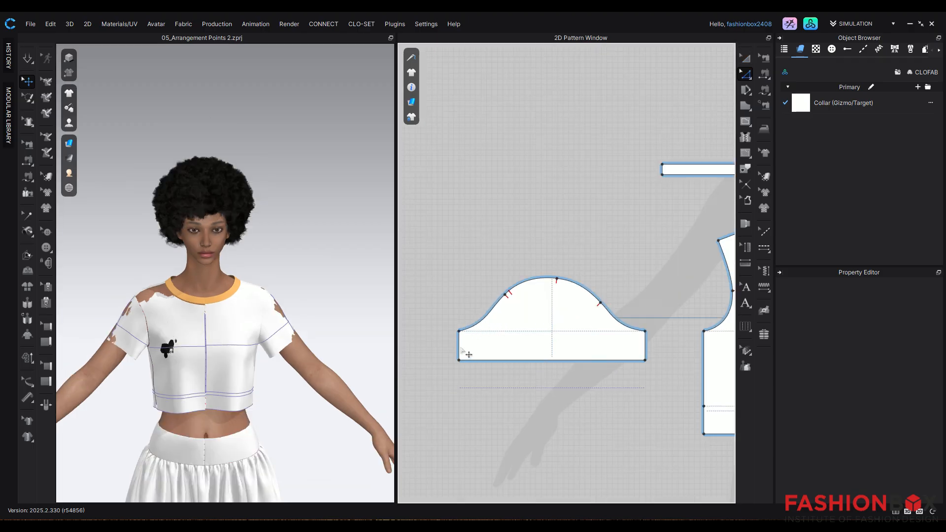
pyautogui.moveTo(459, 360); pyautogui.dragTo(467, 362)
pyautogui.rightClick(467, 362)
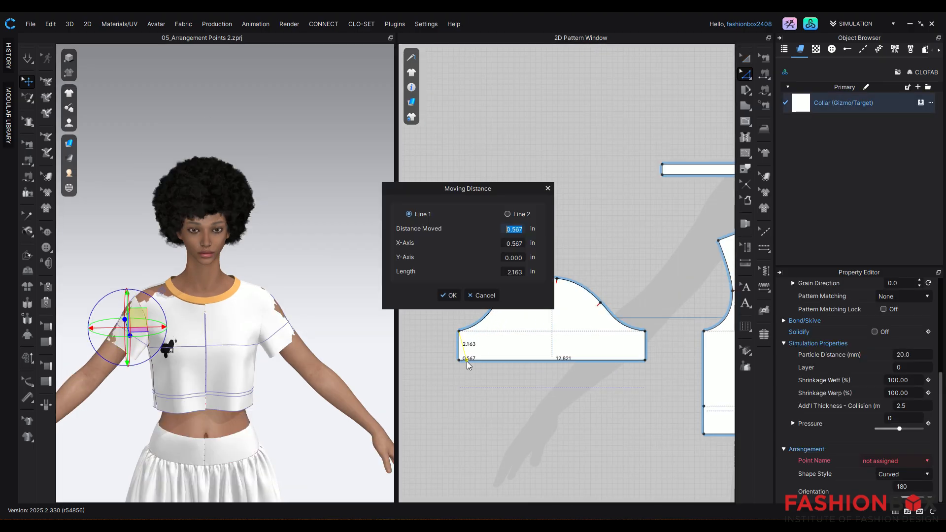
pyautogui.write('0.5')
pyautogui.press('Return')
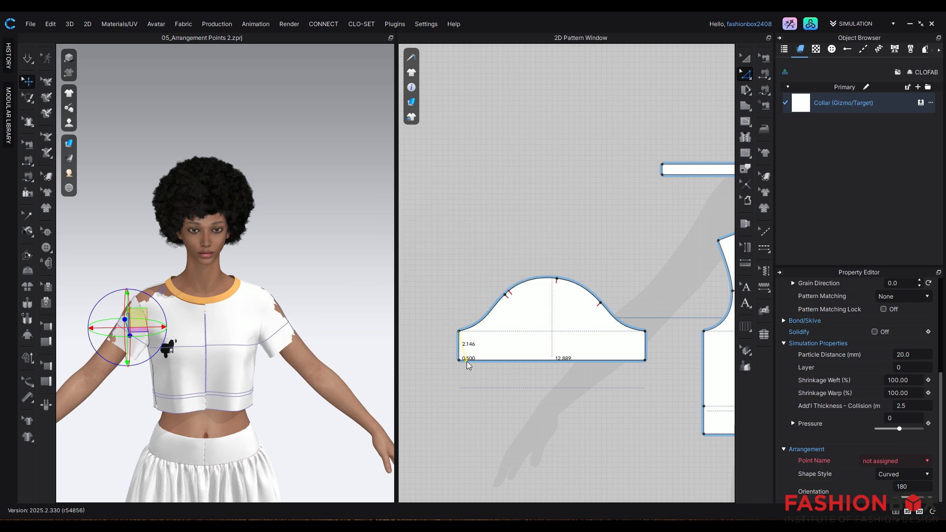
pyautogui.moveTo(645, 361); pyautogui.dragTo(639, 362)
pyautogui.rightClick(638, 363)
pyautogui.write('0.5')
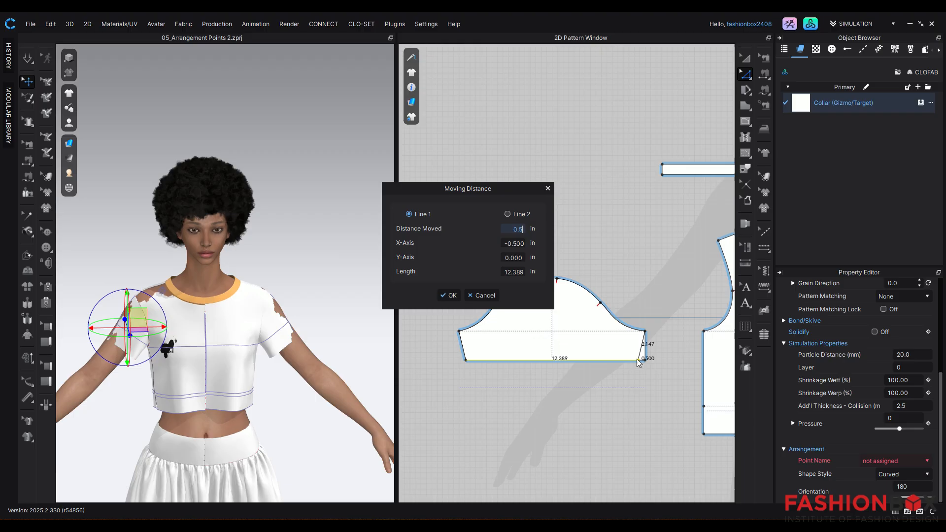
pyautogui.press('Return')
# Simulate the garment with the tapered sleeves, clear the selection and review the fit from the front
pyautogui.press('space')
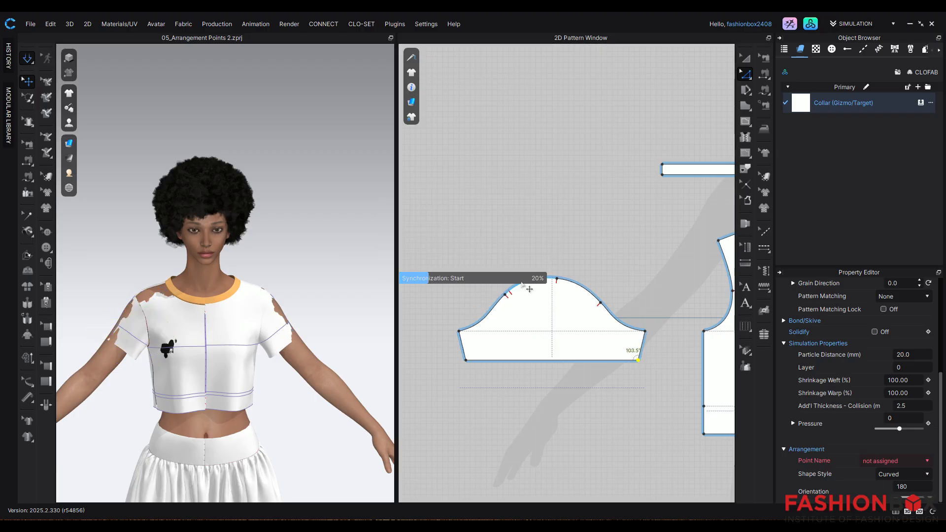
pyautogui.click(365, 229)
pyautogui.moveTo(264, 393)
pyautogui.mouseDown(button='right')
pyautogui.moveTo(311, 382)
pyautogui.moveTo(269, 388)
pyautogui.mouseUp(button='right')
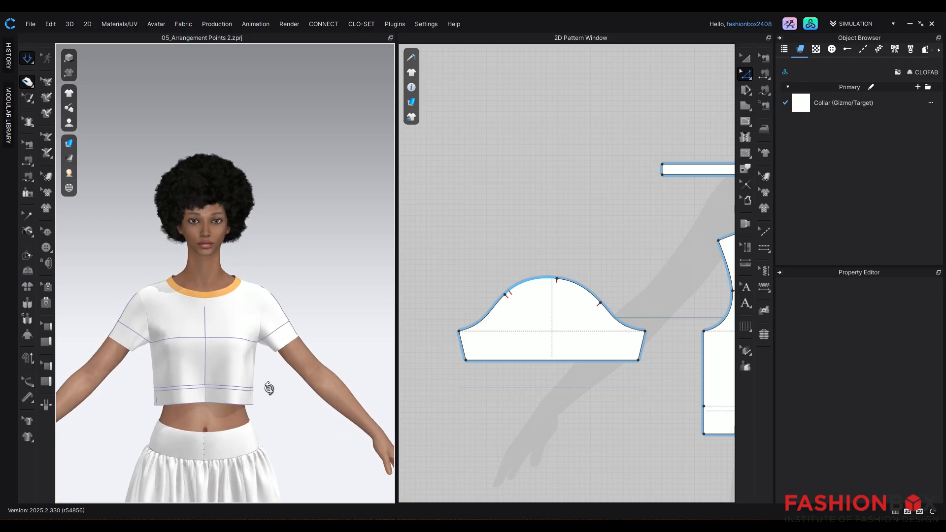
pyautogui.click(189, 398)
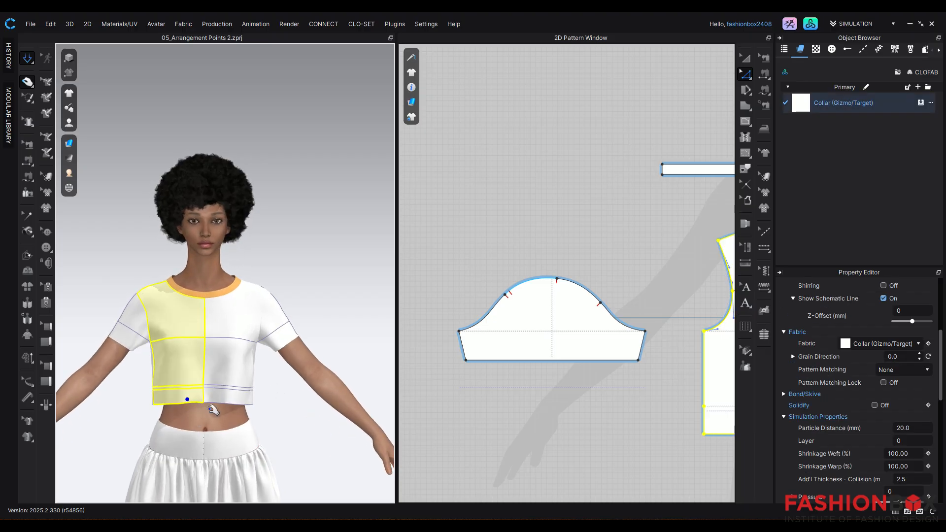
pyautogui.click(270, 403)
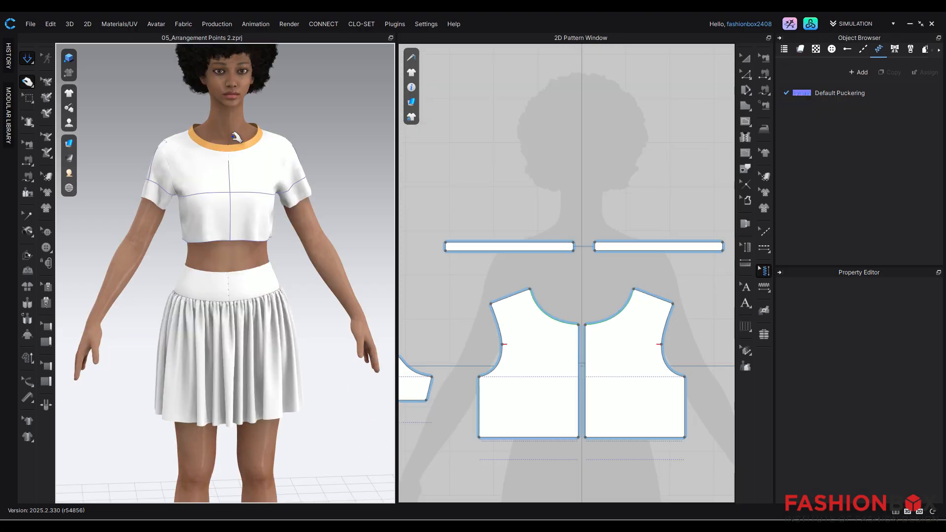
# Move one front collar piece to the other side of its matching half in the 2D window so their centre-front edges face each other
pyautogui.scroll(-2, 236, 143)
pyautogui.scroll(5, 236, 143)
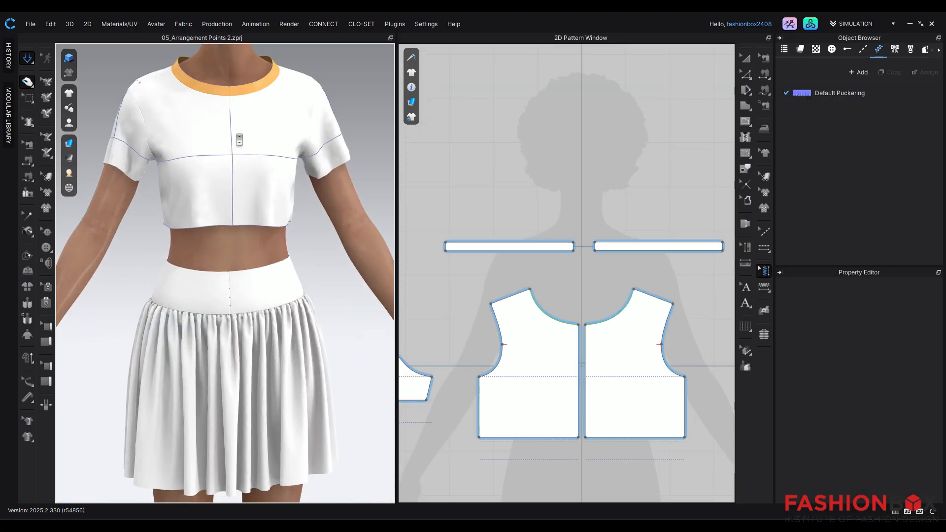
pyautogui.moveTo(249, 154); pyautogui.dragTo(251, 321, button='middle')
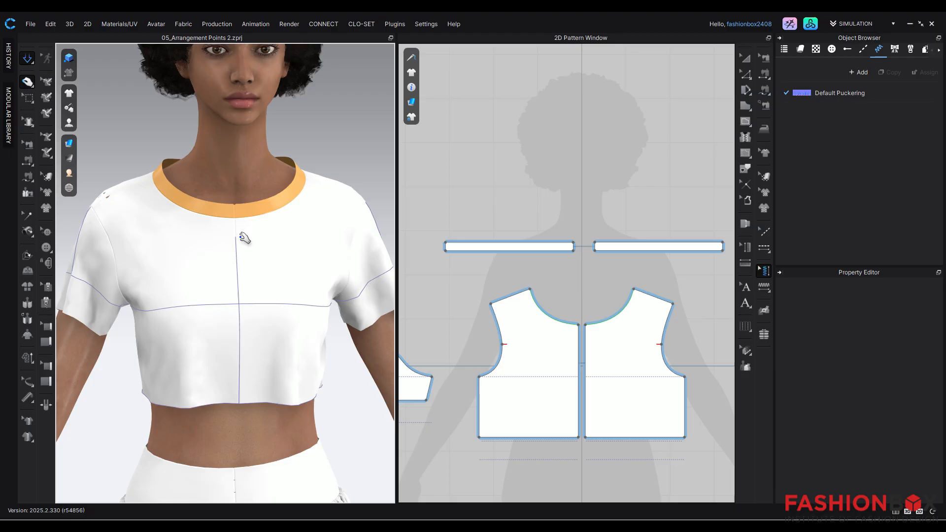
pyautogui.click(230, 213)
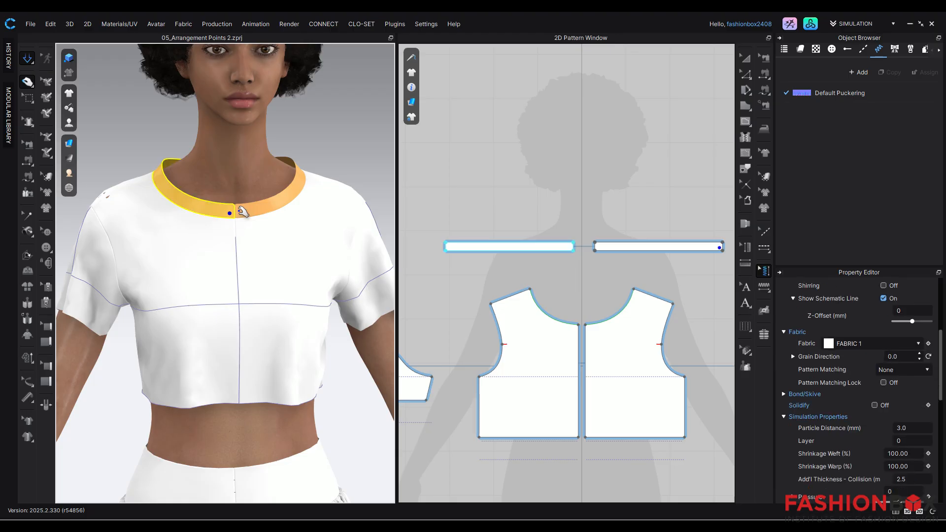
pyautogui.click(241, 212)
pyautogui.click(745, 58)
pyautogui.click(705, 114)
pyautogui.moveTo(668, 246); pyautogui.dragTo(415, 250)
pyautogui.click(506, 204)
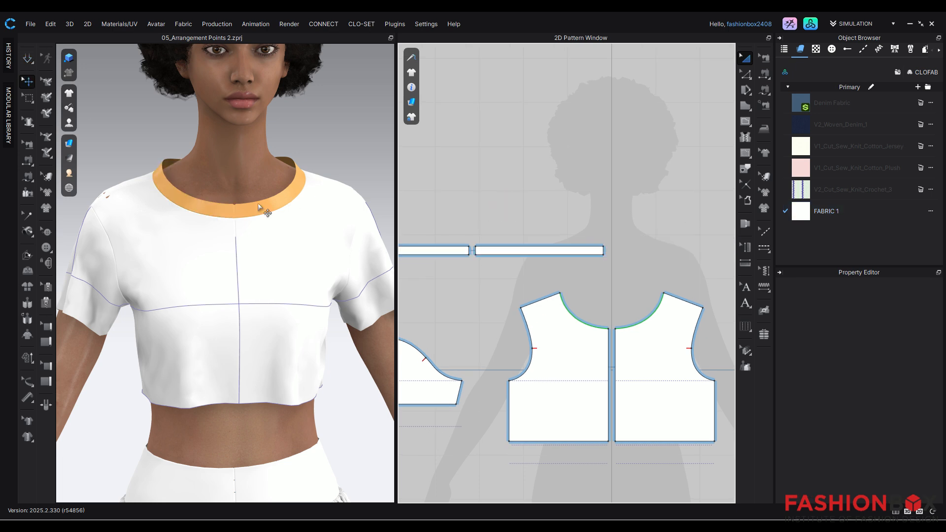
# Merge the two front collar pieces along their facing centre-front edges and simulate the garment to check the collar
pyautogui.scroll(5, 262, 210)
pyautogui.scroll(5, 262, 210)
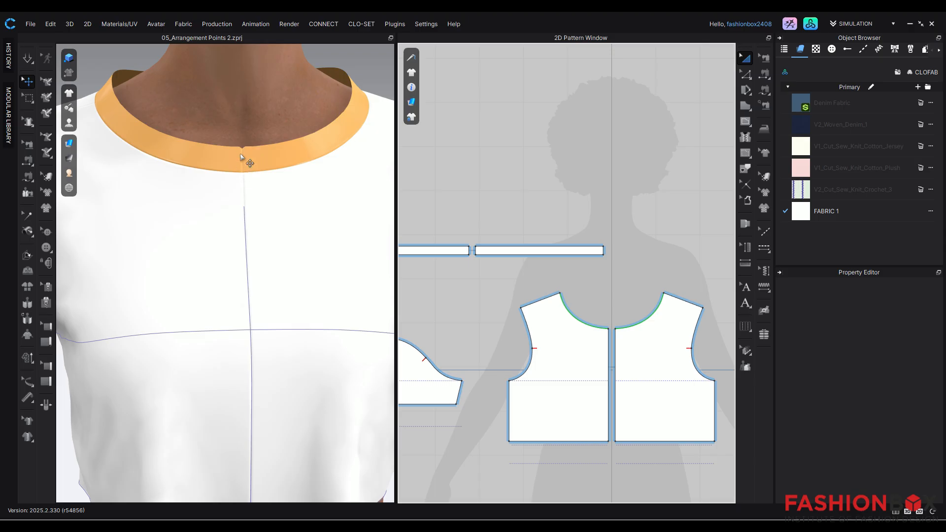
pyautogui.click(744, 74)
pyautogui.click(471, 250)
pyautogui.scroll(5, 488, 270)
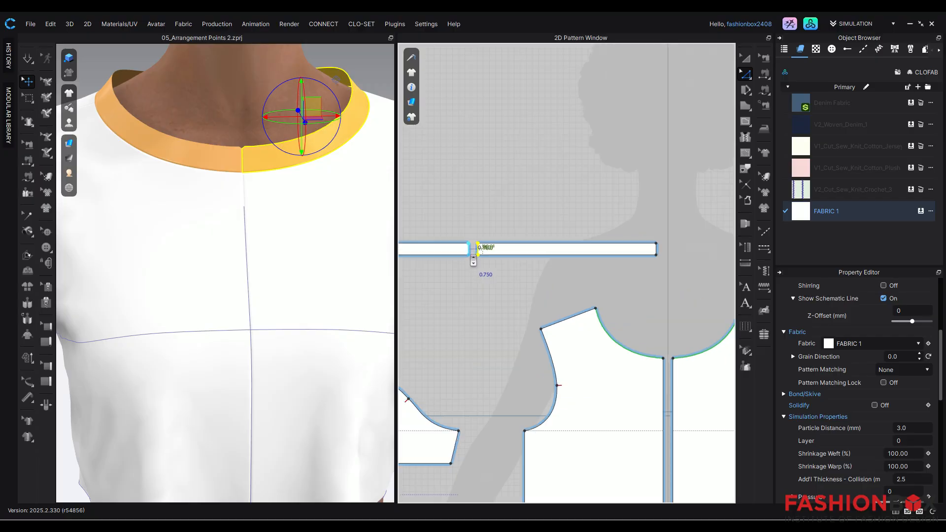
pyautogui.click(480, 195)
pyautogui.moveTo(454, 195); pyautogui.dragTo(502, 291)
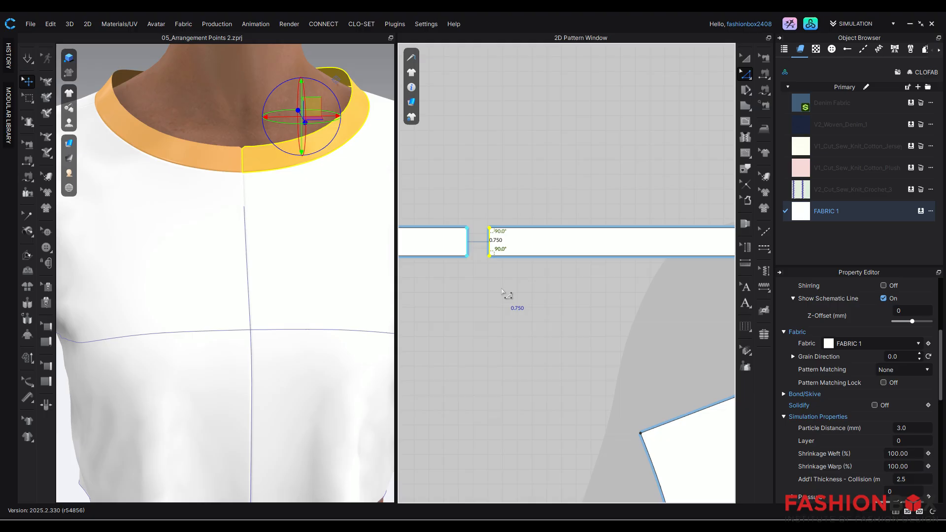
pyautogui.rightClick(468, 242)
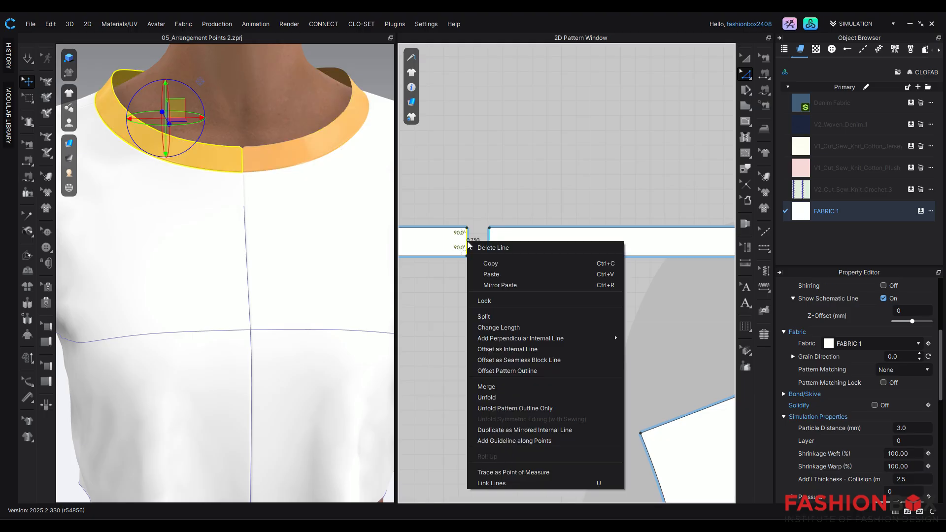
pyautogui.click(509, 388)
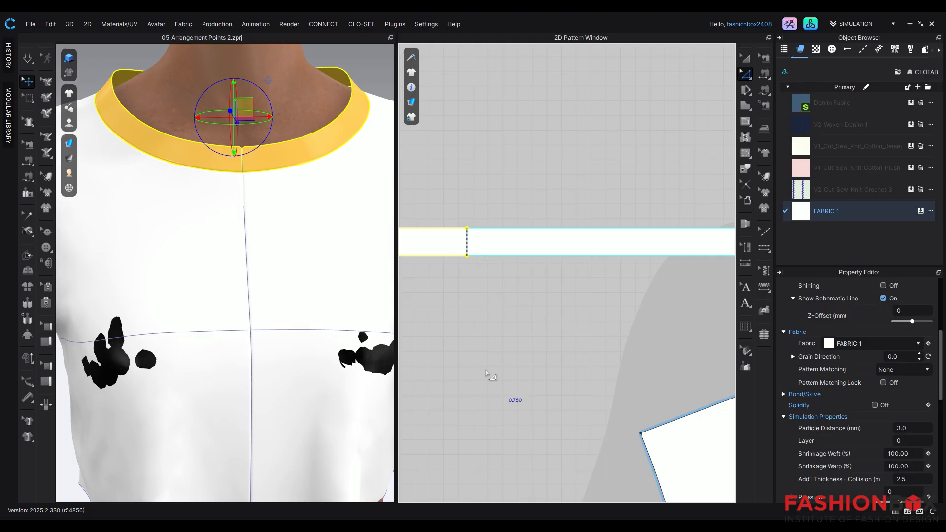
pyautogui.click(429, 160)
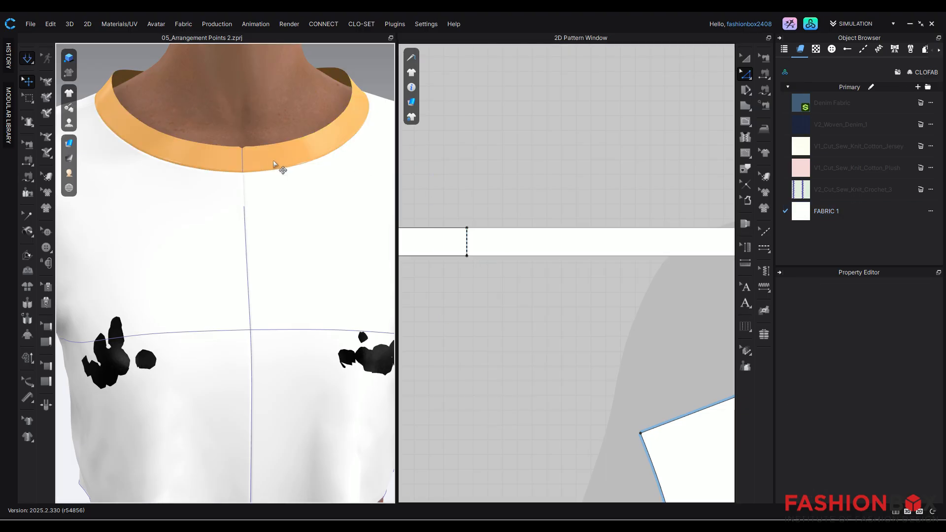
pyautogui.click(253, 161)
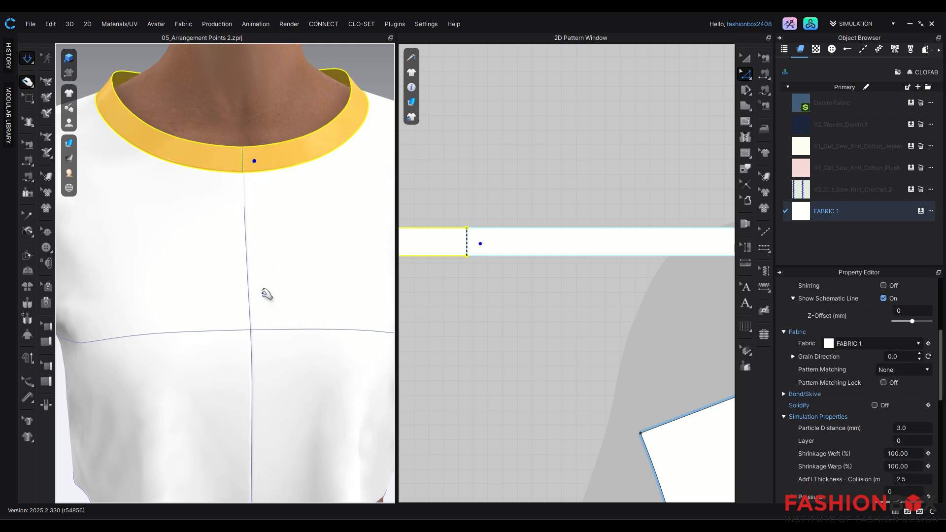
# Locate the skirt's front waistband pieces and move one half beside the other so their centre-front edges face each other
pyautogui.scroll(-6, 266, 294)
pyautogui.moveTo(312, 374); pyautogui.dragTo(296, 192, button='middle')
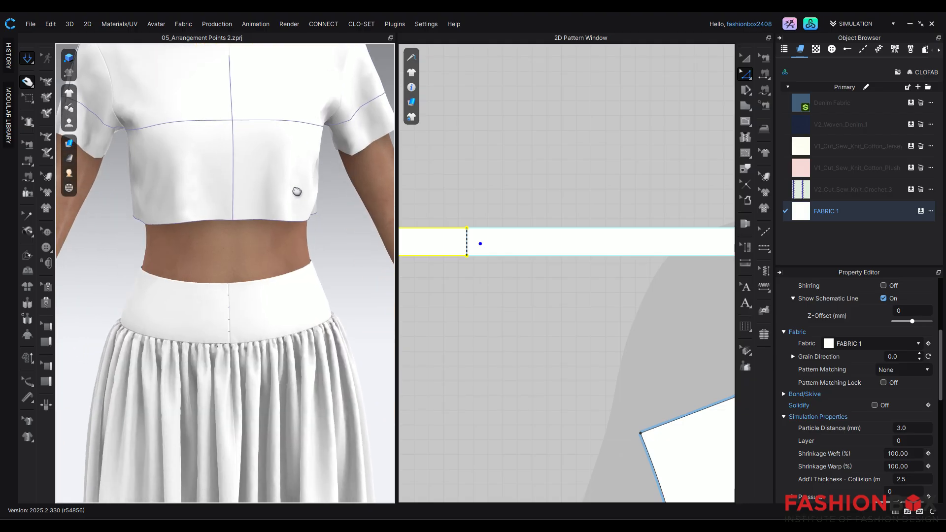
pyautogui.scroll(4, 248, 212)
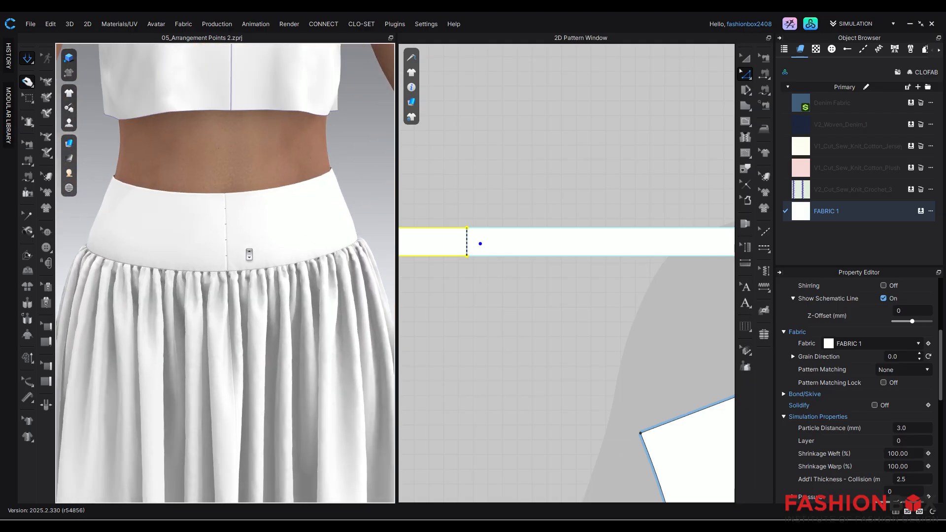
pyautogui.scroll(2, 249, 237)
pyautogui.scroll(1, 248, 237)
pyautogui.click(238, 222)
pyautogui.scroll(-6, 566, 306)
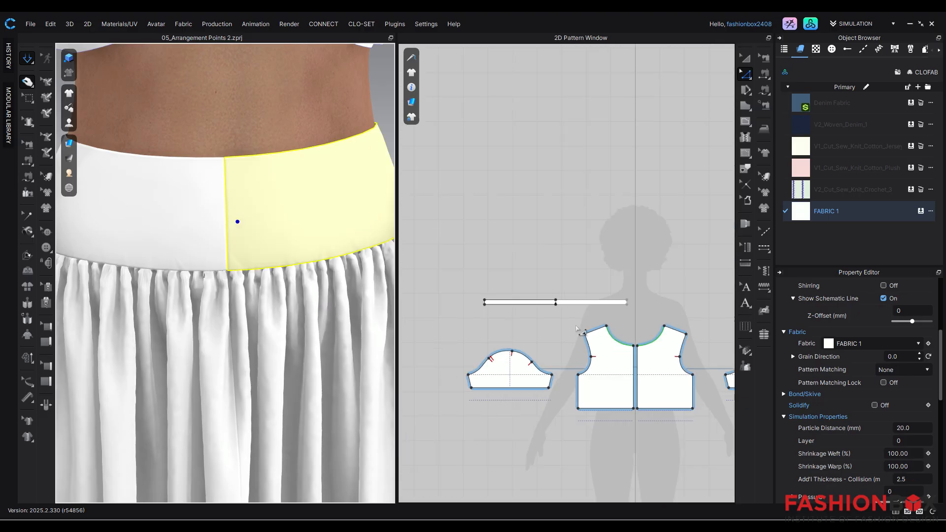
pyautogui.moveTo(525, 150); pyautogui.dragTo(510, 103, button='middle')
pyautogui.scroll(-4, 557, 281)
pyautogui.moveTo(639, 224); pyautogui.dragTo(528, 148, button='middle')
pyautogui.moveTo(472, 408); pyautogui.dragTo(557, 202, button='middle')
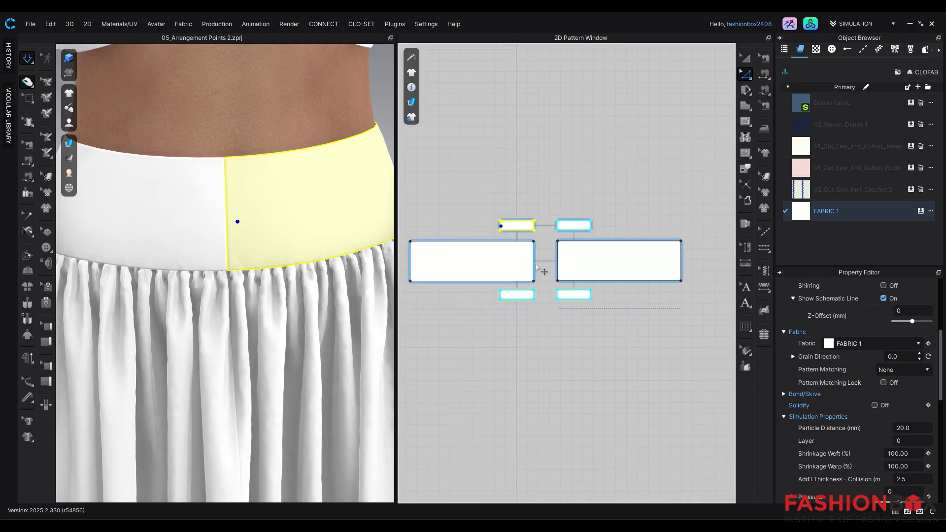
pyautogui.scroll(3, 540, 264)
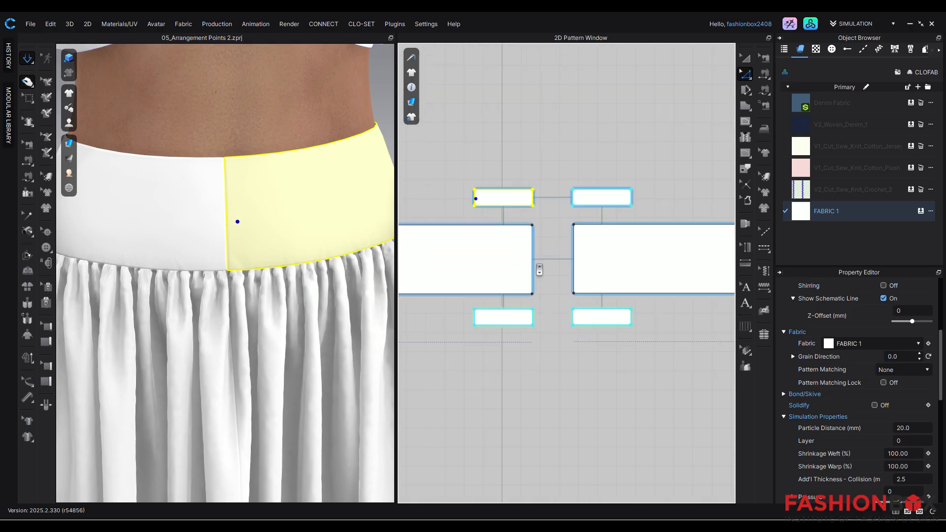
pyautogui.click(746, 58)
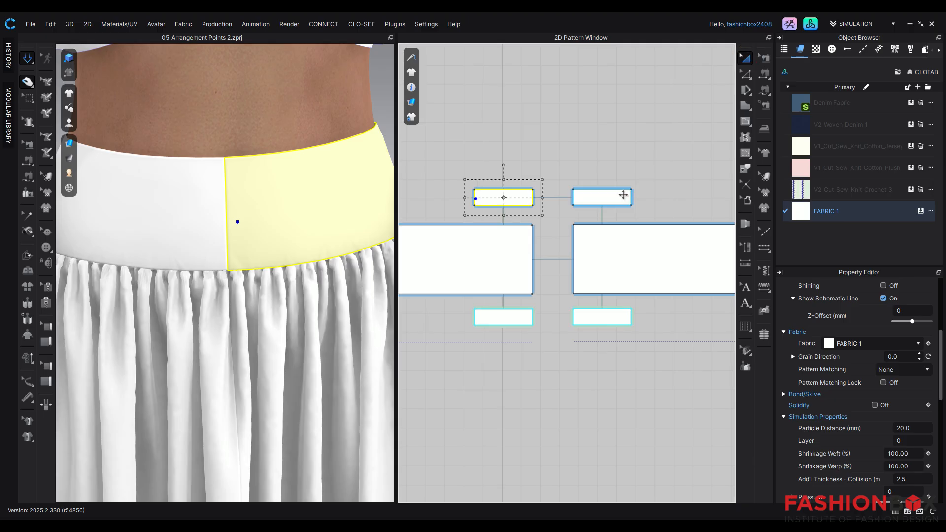
pyautogui.moveTo(611, 196); pyautogui.dragTo(482, 213)
pyautogui.click(482, 166)
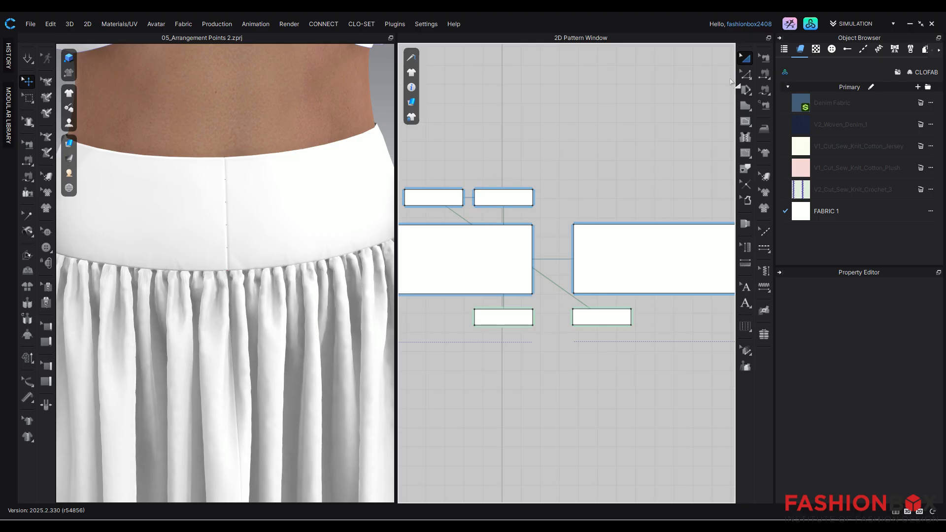
# Merge the two front waistband pieces along their facing centre-front edges and clear the selection
pyautogui.click(747, 77)
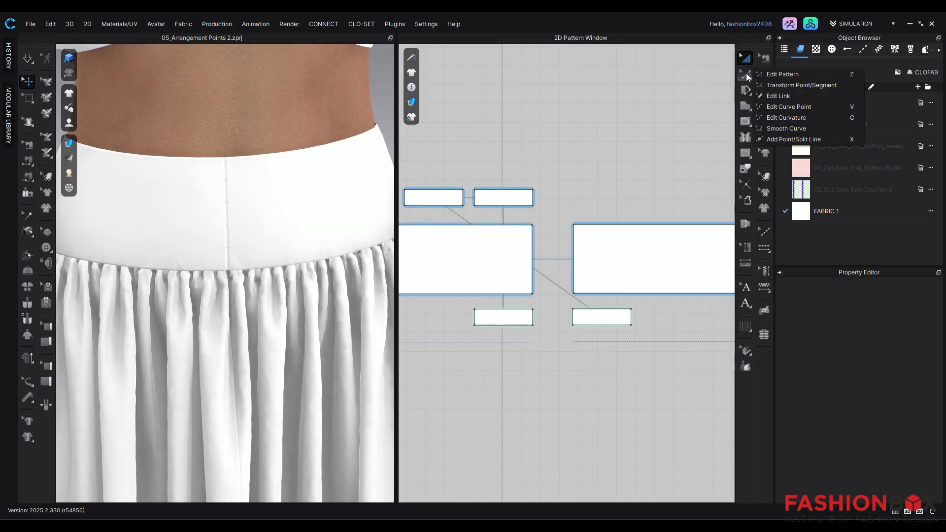
pyautogui.click(788, 84)
pyautogui.moveTo(454, 175); pyautogui.dragTo(481, 213)
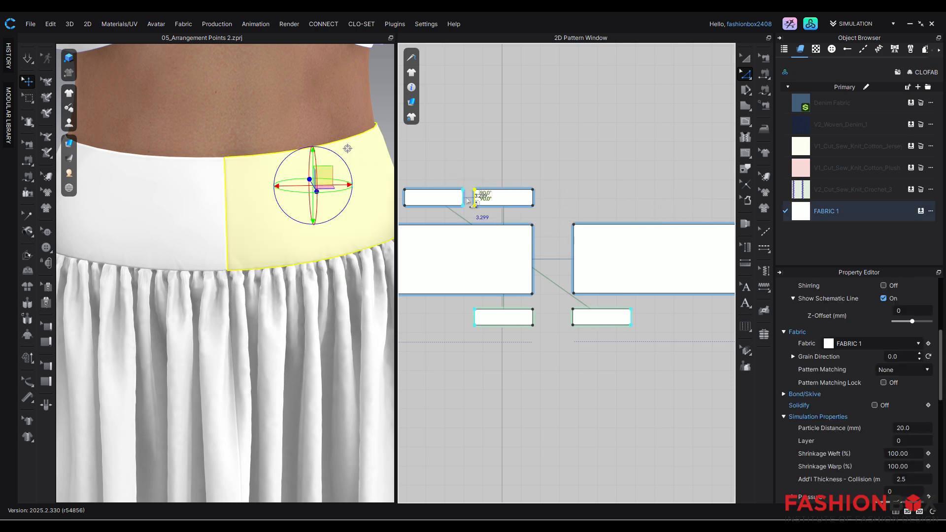
pyautogui.click(450, 147)
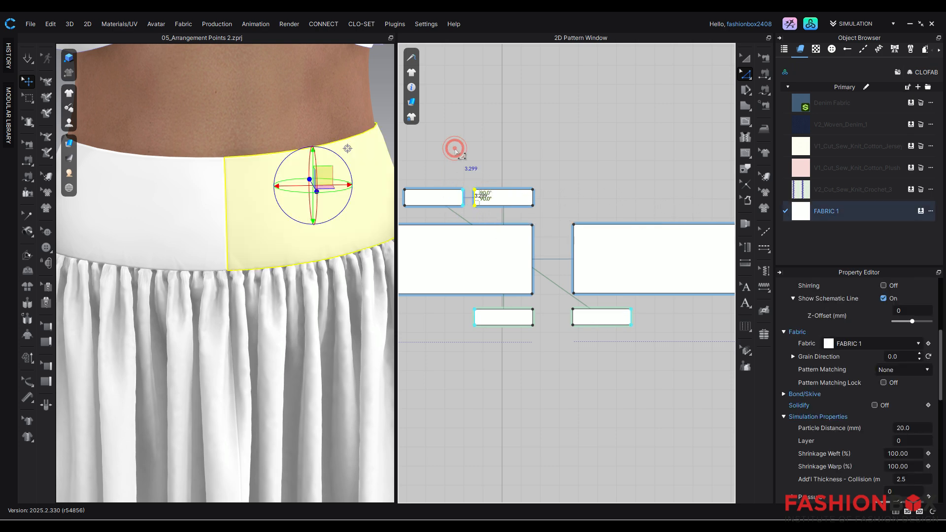
pyautogui.click(215, 203)
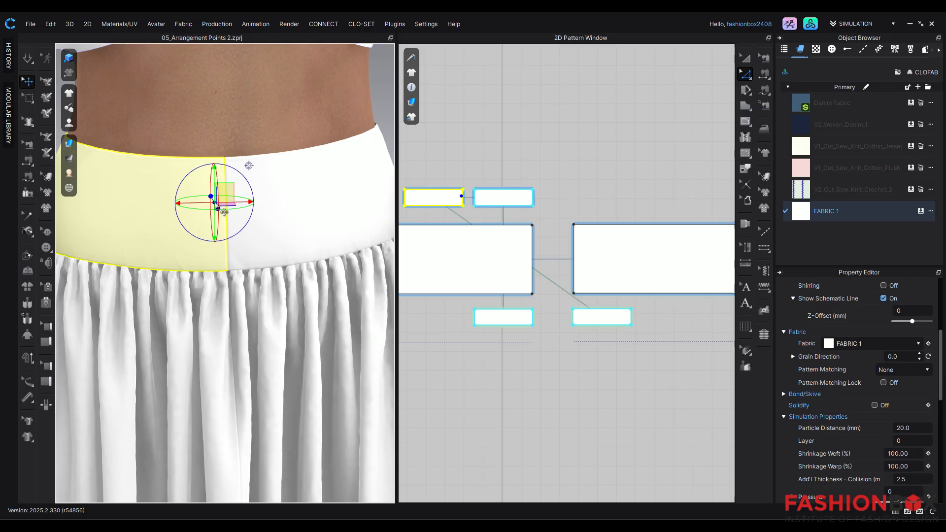
pyautogui.click(240, 247)
pyautogui.click(220, 192)
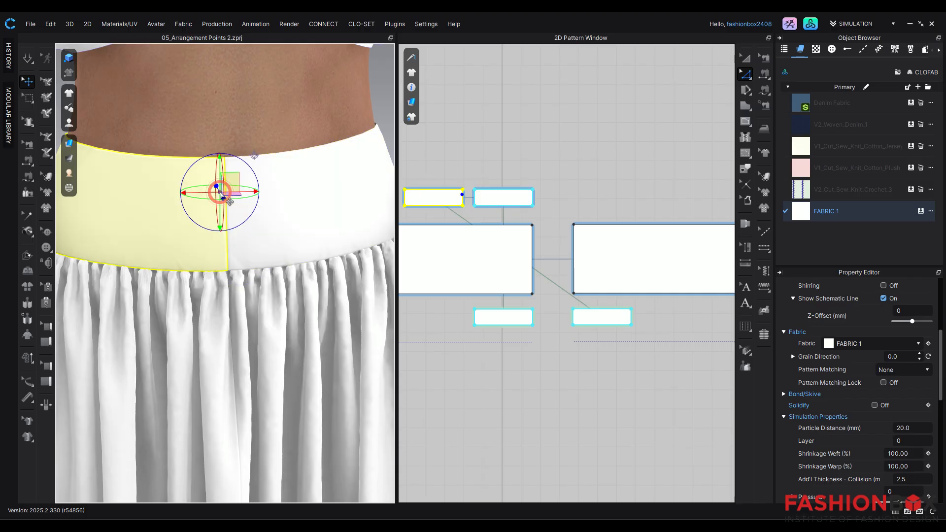
pyautogui.scroll(5, 469, 207)
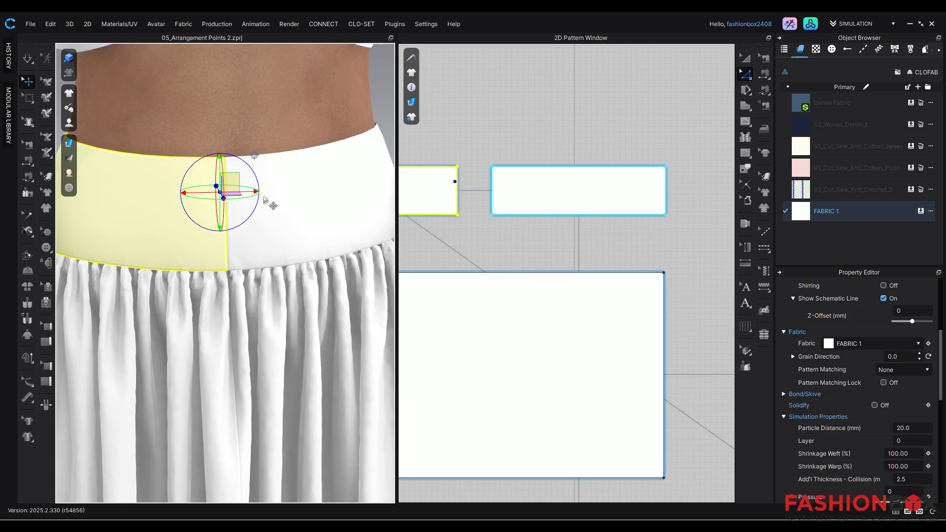
pyautogui.click(241, 241)
pyautogui.moveTo(449, 147); pyautogui.dragTo(499, 237)
pyautogui.rightClick(459, 196)
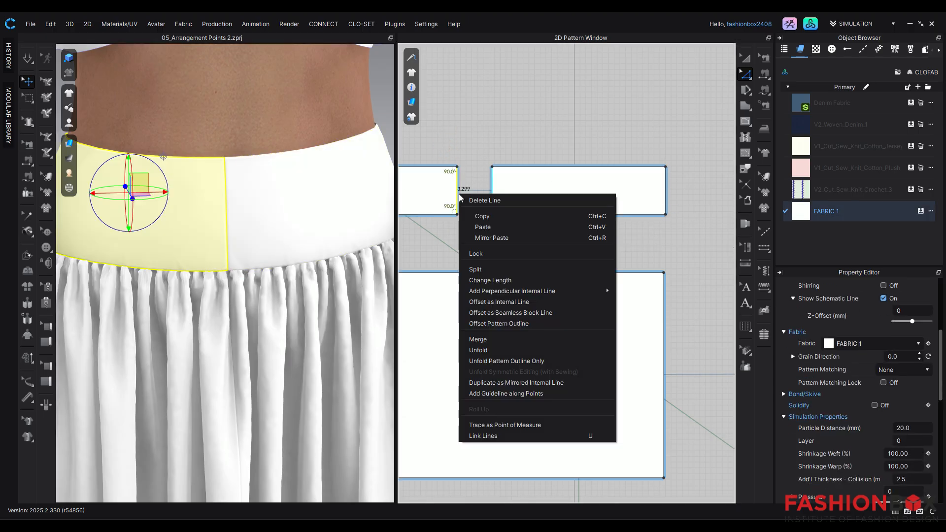
pyautogui.click(498, 337)
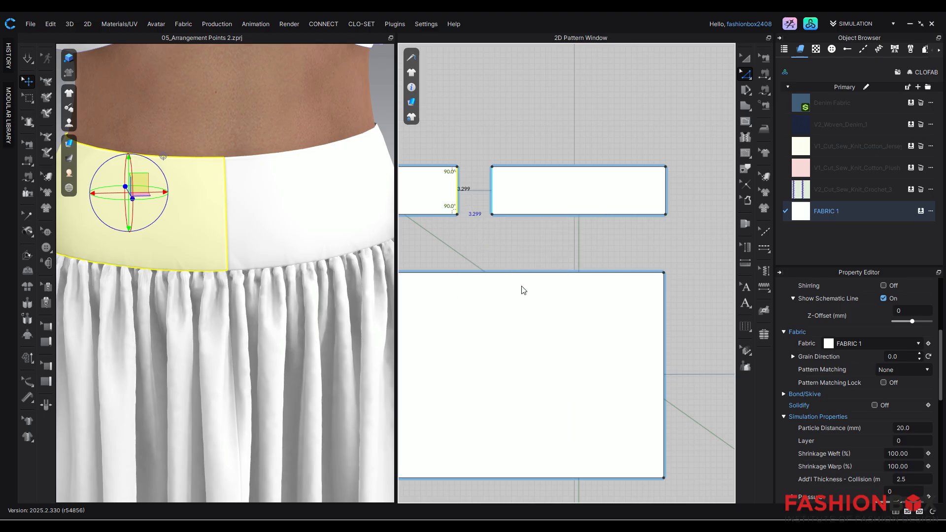
pyautogui.click(552, 225)
# Move one back waistband piece, below the skirt panels, to the other side of its matching half so their centre edges face each other
pyautogui.scroll(-3, 512, 243)
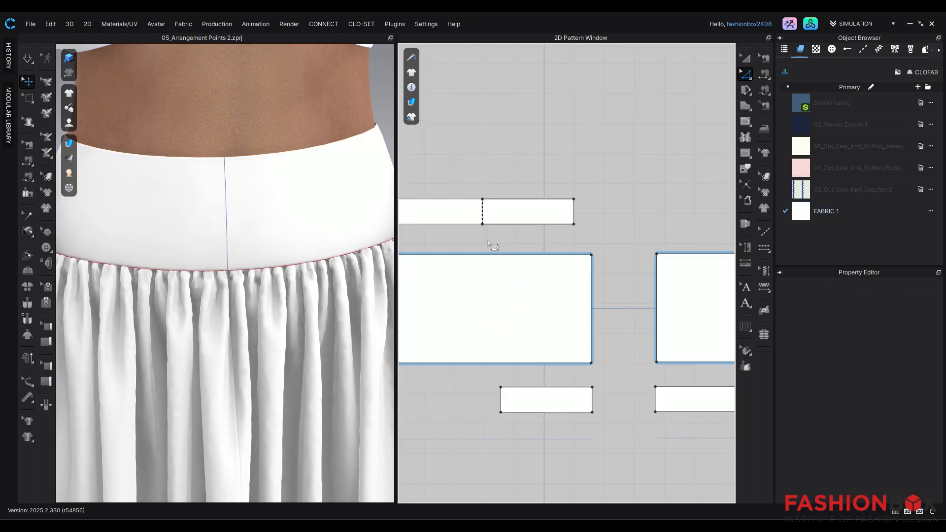
pyautogui.scroll(-3, 490, 306)
pyautogui.moveTo(534, 359); pyautogui.dragTo(518, 310, button='middle')
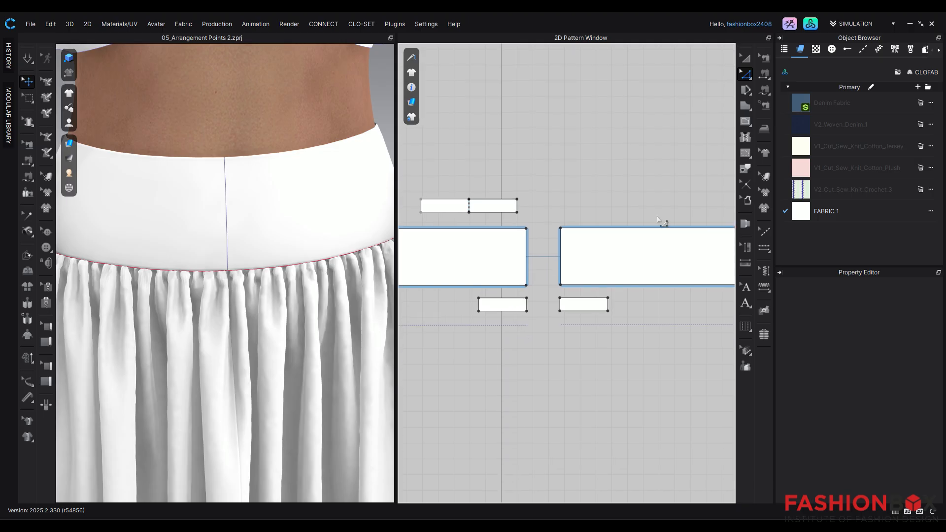
pyautogui.click(745, 58)
pyautogui.moveTo(585, 303); pyautogui.dragTo(449, 308)
pyautogui.click(479, 351)
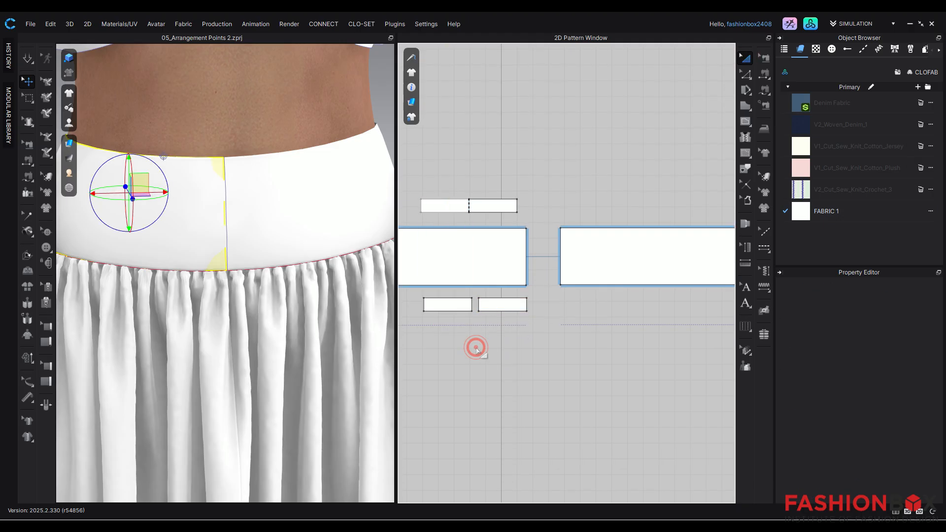
# Select the facing centre edges of the two back waistband pieces and merge them
pyautogui.scroll(3, 479, 325)
pyautogui.scroll(2, 468, 284)
pyautogui.moveTo(471, 270); pyautogui.dragTo(489, 314)
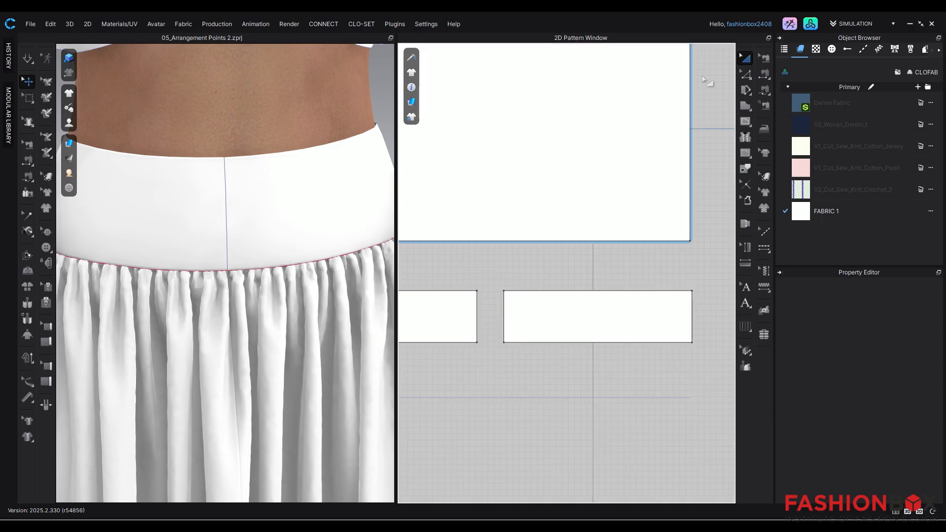
pyautogui.click(745, 75)
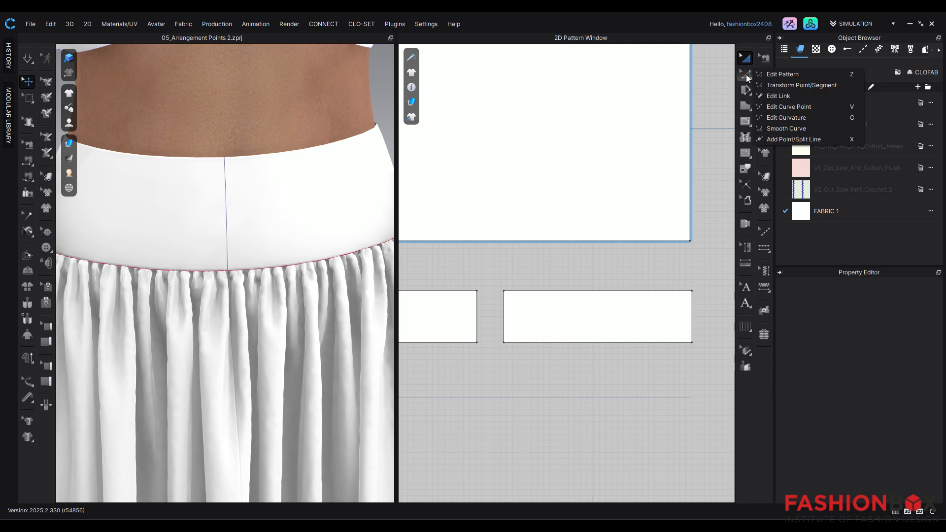
pyautogui.click(770, 75)
pyautogui.moveTo(472, 273); pyautogui.dragTo(486, 331)
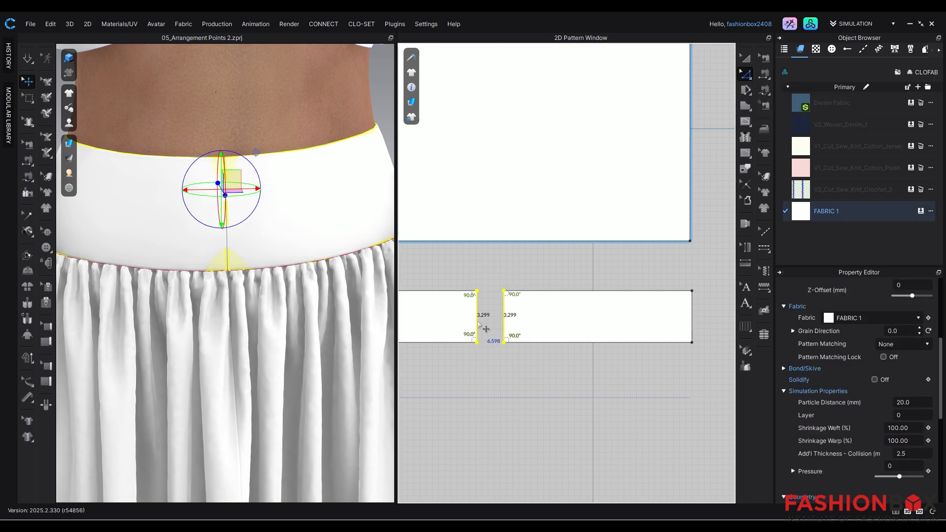
pyautogui.rightClick(480, 325)
pyautogui.click(504, 199)
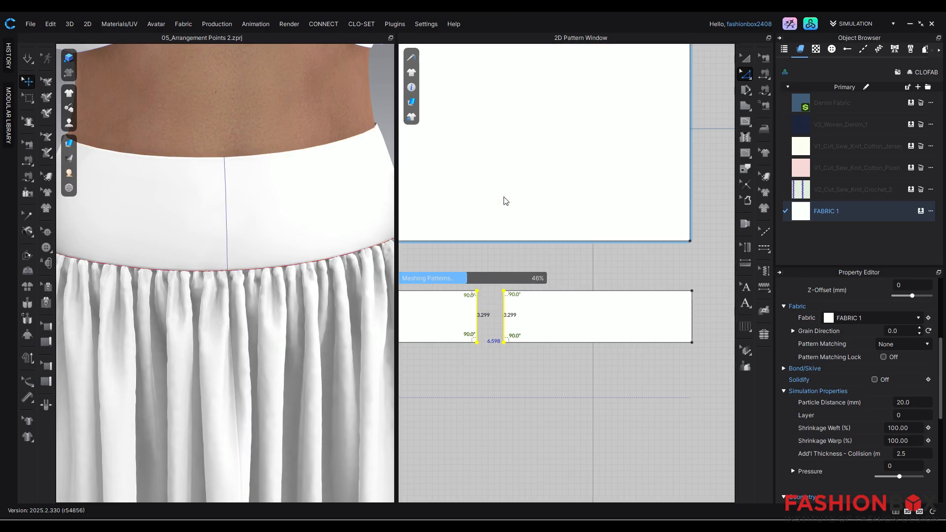
# Clear the edge selection and simulate the garment to settle the merged waistband, checking the waistband and skirt drape down to the hem
pyautogui.click(491, 393)
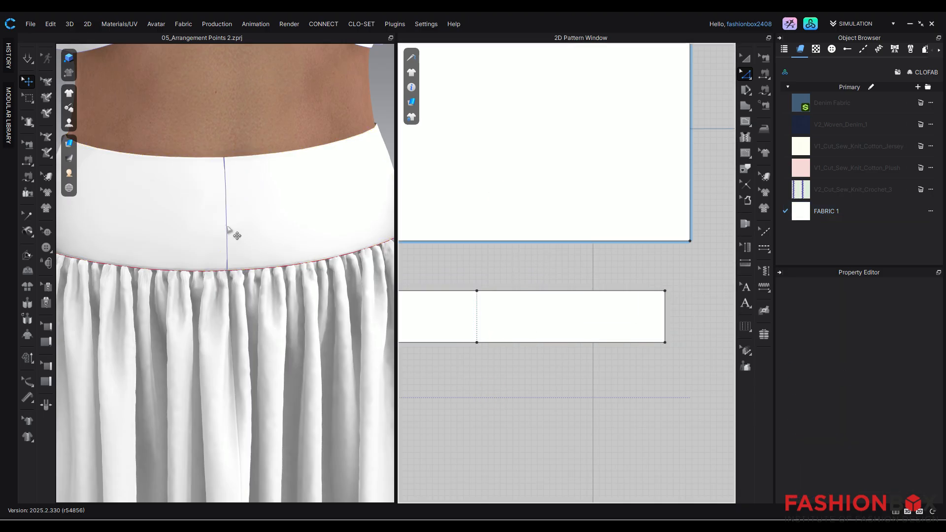
pyautogui.press('space')
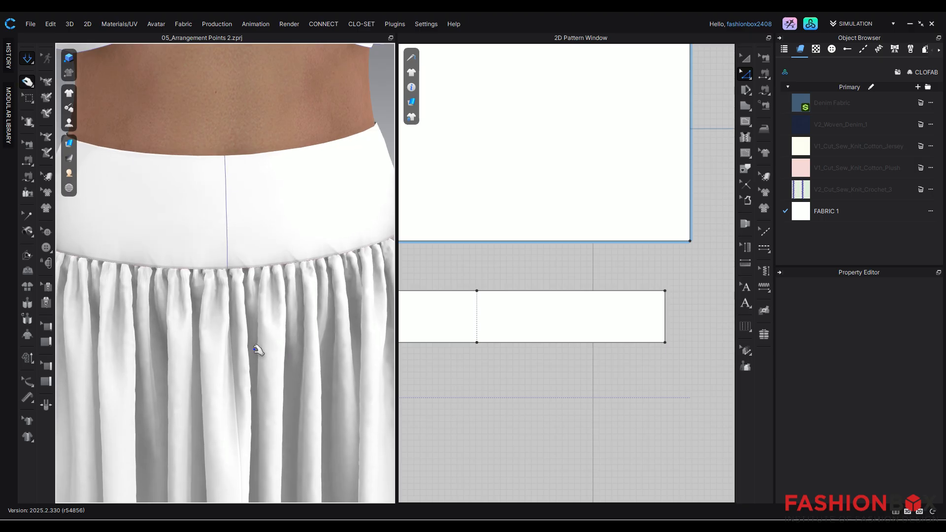
pyautogui.scroll(-3, 257, 355)
pyautogui.scroll(-2, 258, 355)
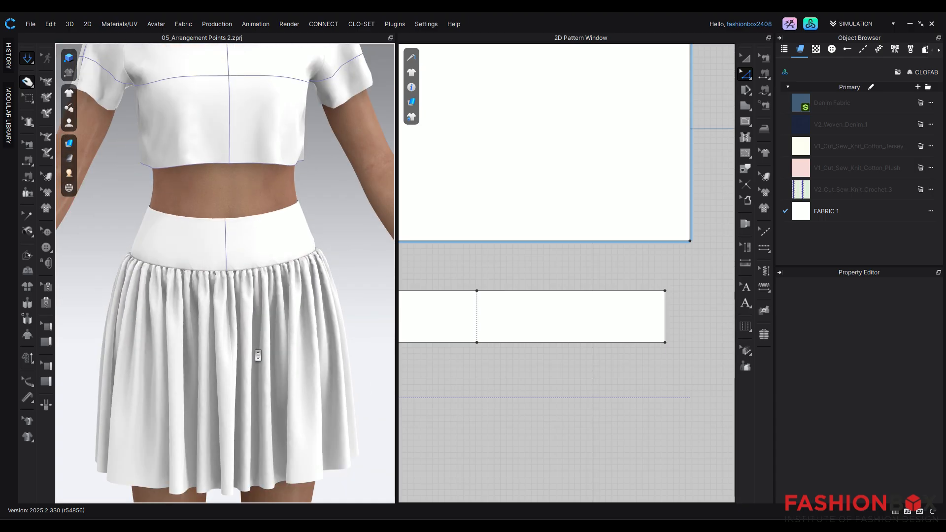
pyautogui.scroll(-2, 258, 356)
pyautogui.moveTo(251, 355); pyautogui.dragTo(298, 388, button='right')
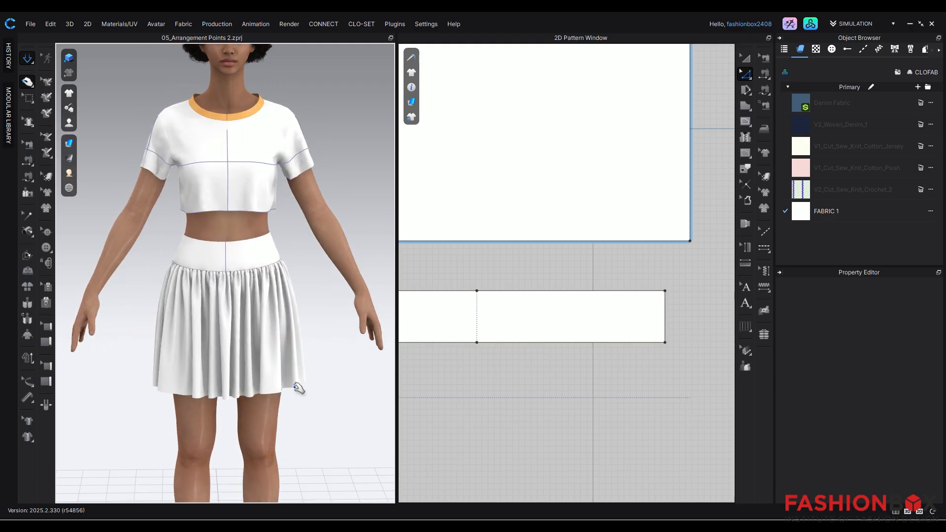
pyautogui.scroll(6, 298, 388)
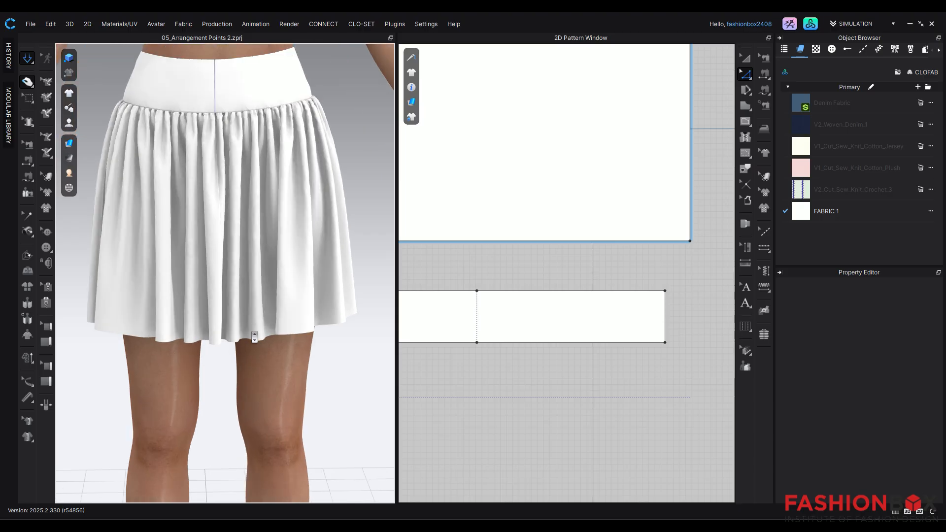
pyautogui.scroll(8, 275, 380)
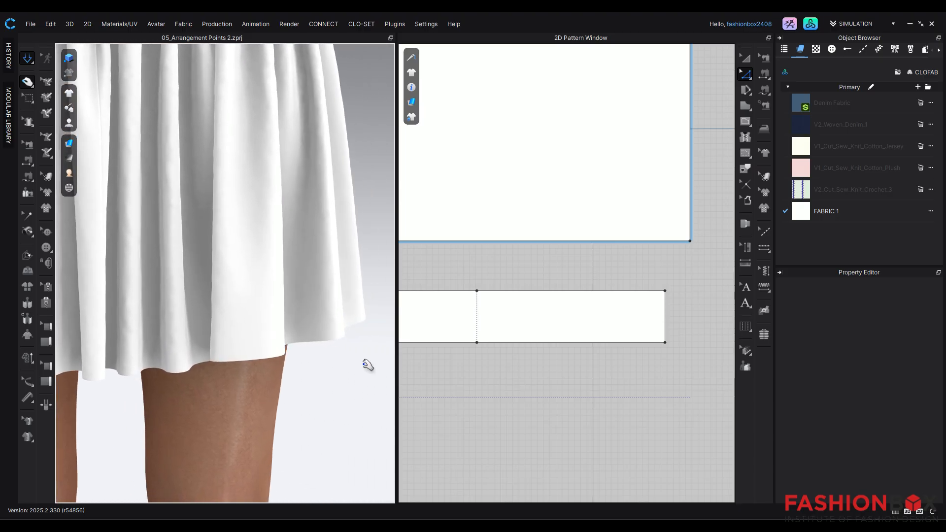
# Offset the hem edge of the skirt panel between the two waistband pieces as one internal line at 0.25 in
pyautogui.click(746, 59)
pyautogui.scroll(-5, 538, 291)
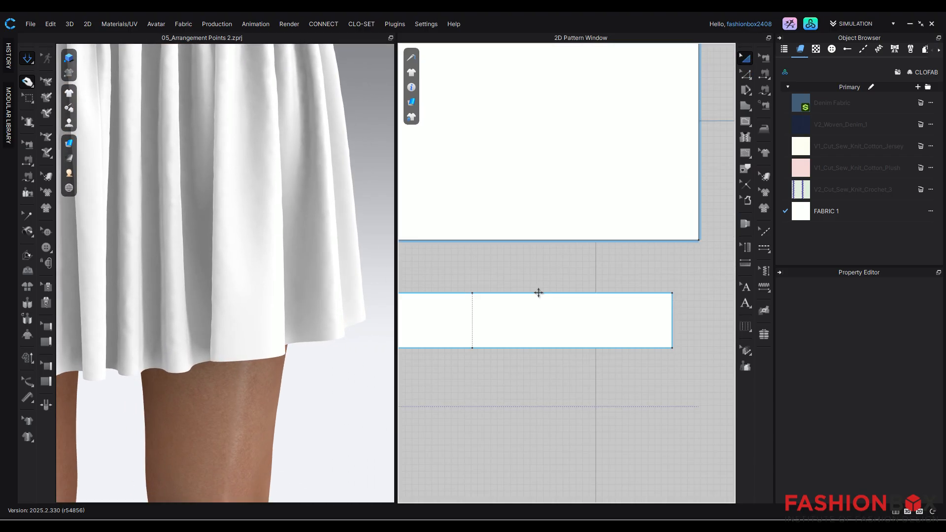
pyautogui.scroll(3, 445, 293)
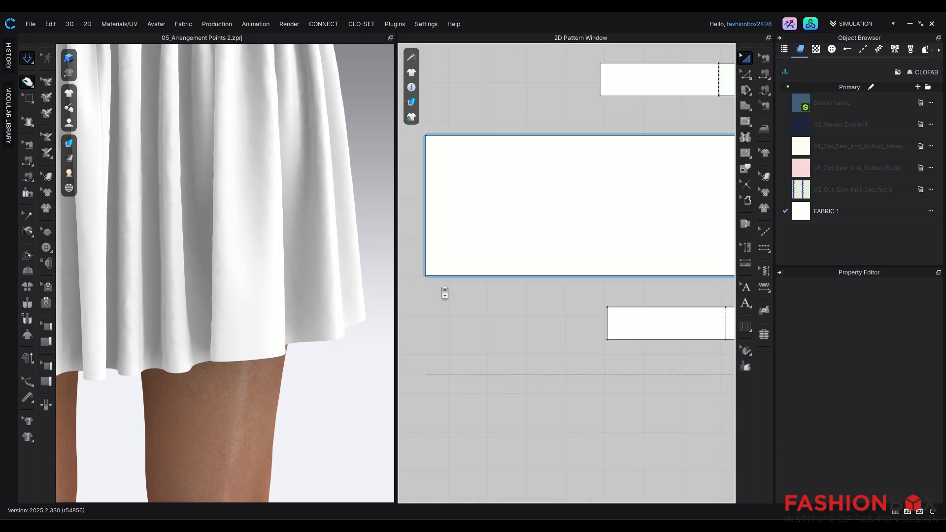
pyautogui.click(583, 254)
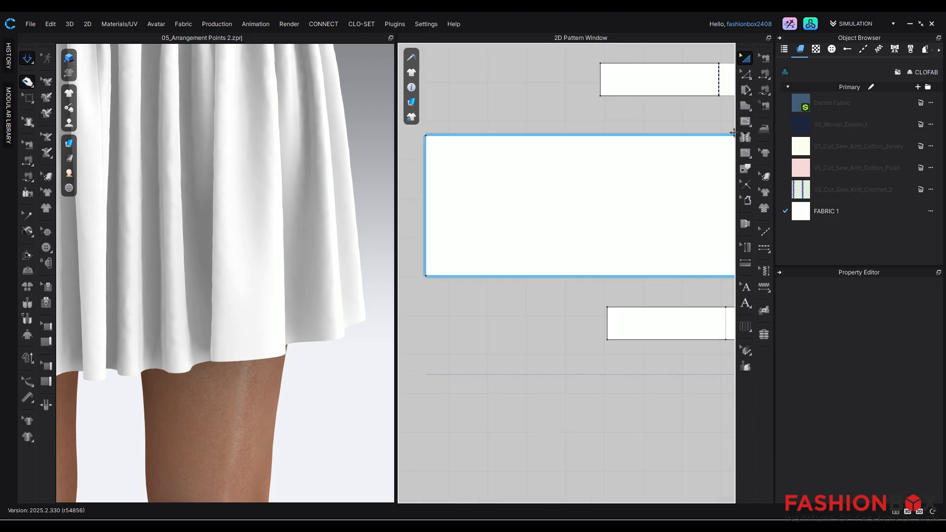
pyautogui.click(745, 75)
pyautogui.click(472, 276)
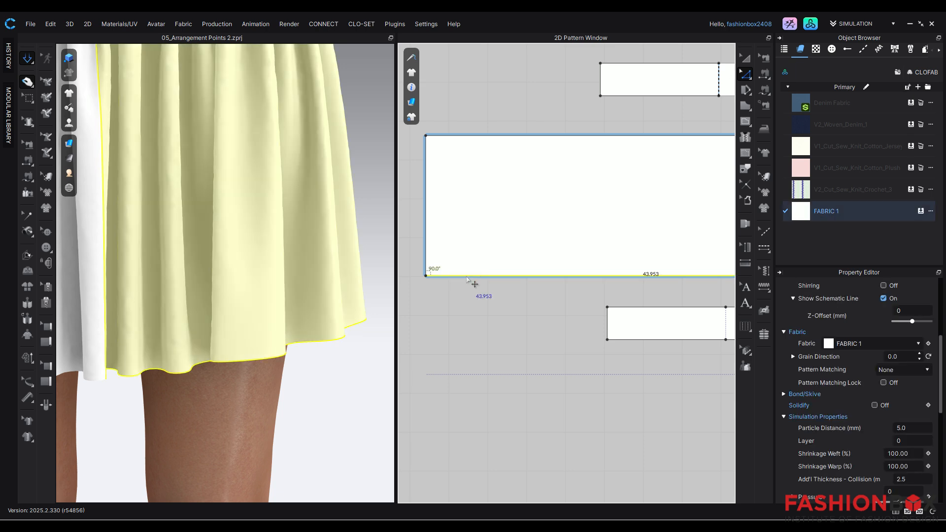
pyautogui.rightClick(466, 275)
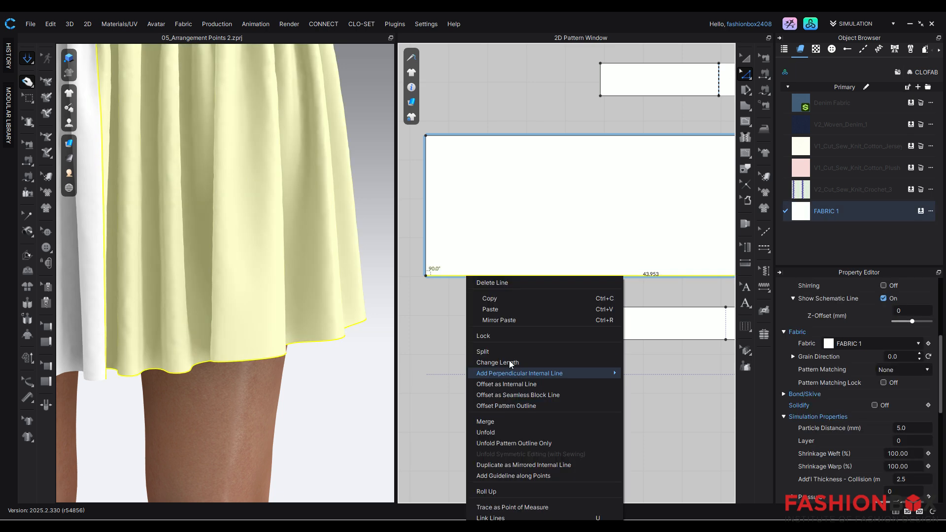
pyautogui.click(539, 383)
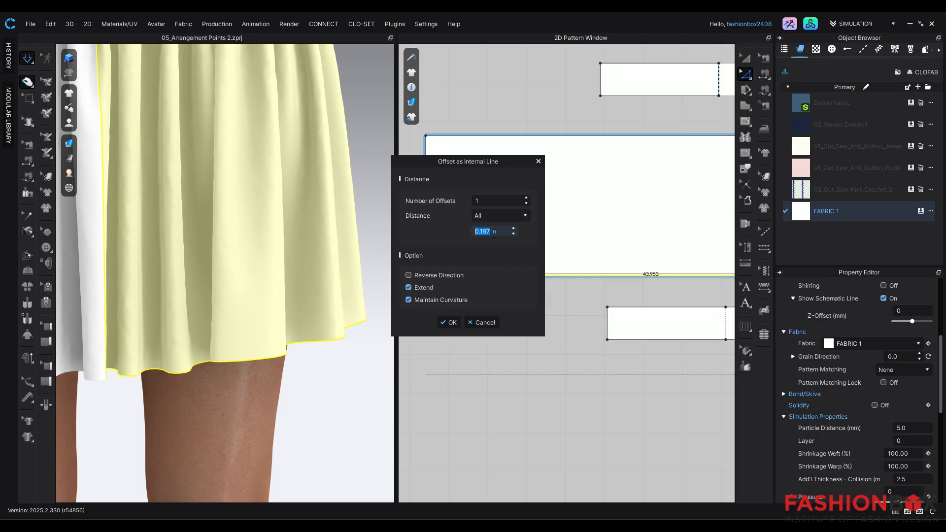
pyautogui.write('5')
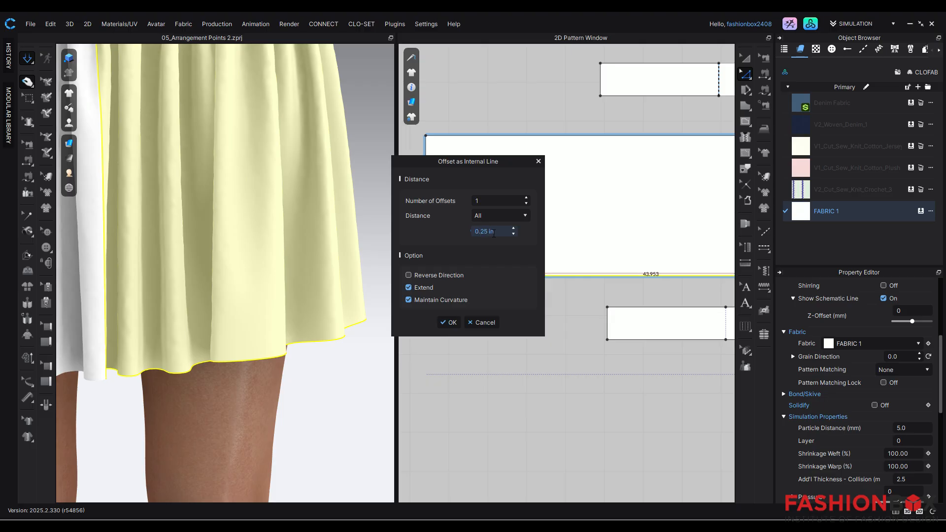
pyautogui.click(450, 325)
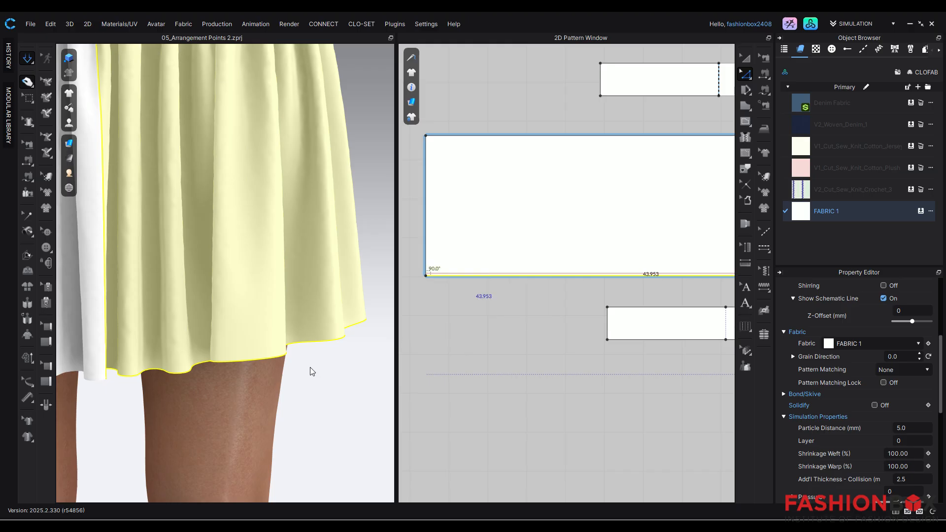
# Check the offset hem line on the draped skirt and the flat panels, and delete it
pyautogui.scroll(-3, 267, 394)
pyautogui.scroll(-4, 163, 379)
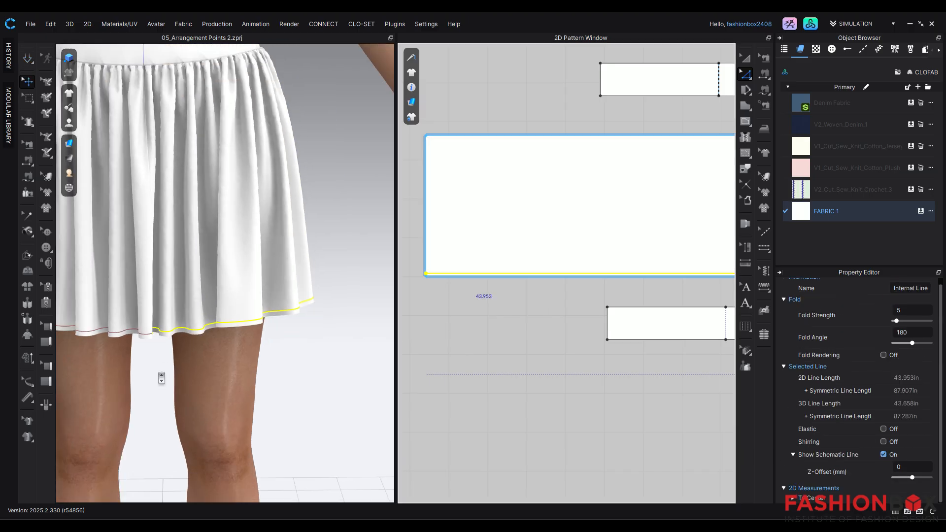
pyautogui.scroll(2, 161, 379)
pyautogui.scroll(4, 271, 340)
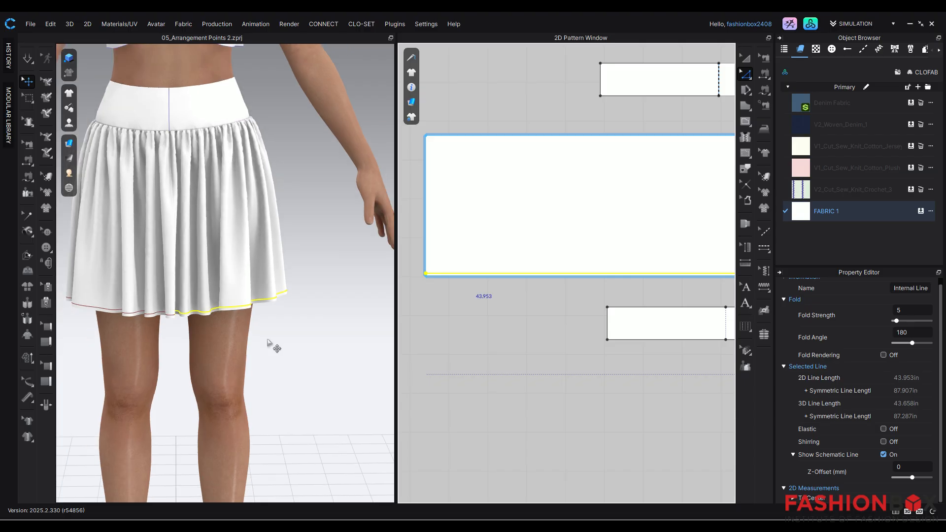
pyautogui.scroll(2, 269, 325)
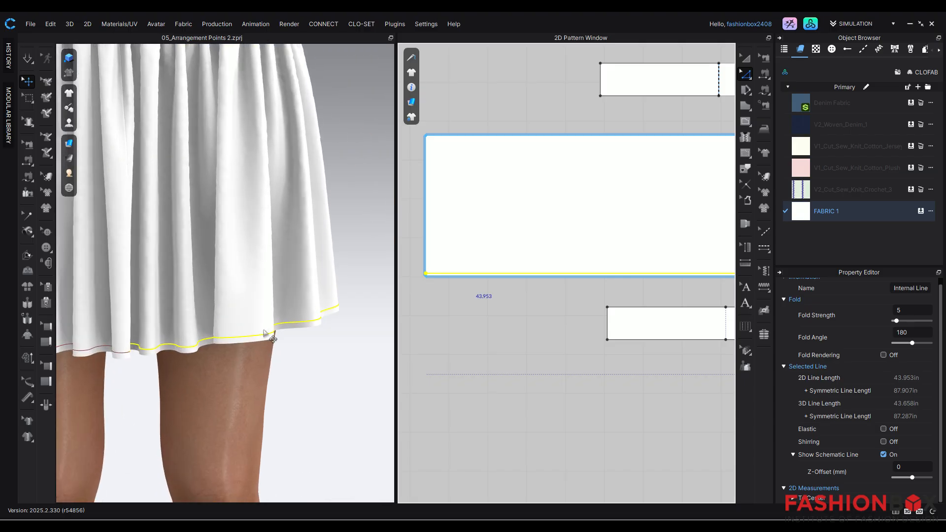
pyautogui.scroll(-3, 486, 338)
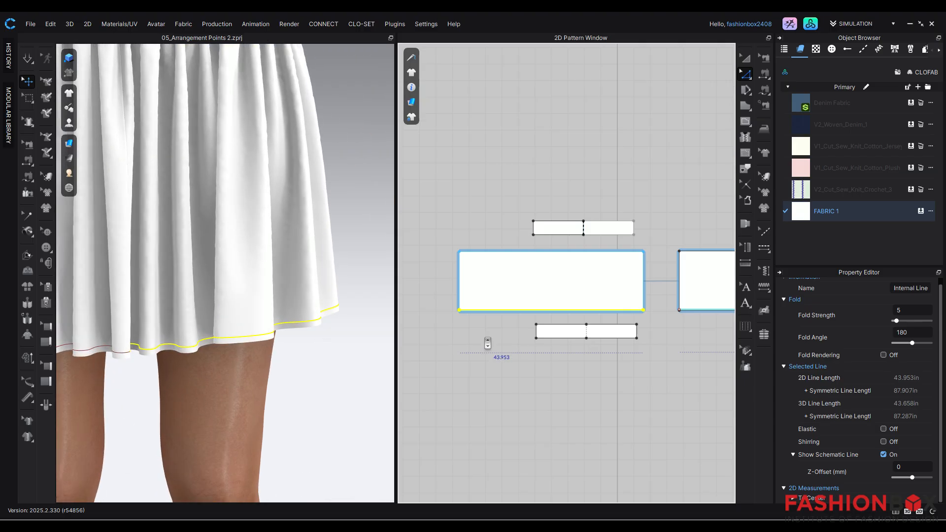
pyautogui.moveTo(517, 384); pyautogui.dragTo(450, 320, button='right')
pyautogui.scroll(3, 538, 280)
pyautogui.scroll(1, 537, 279)
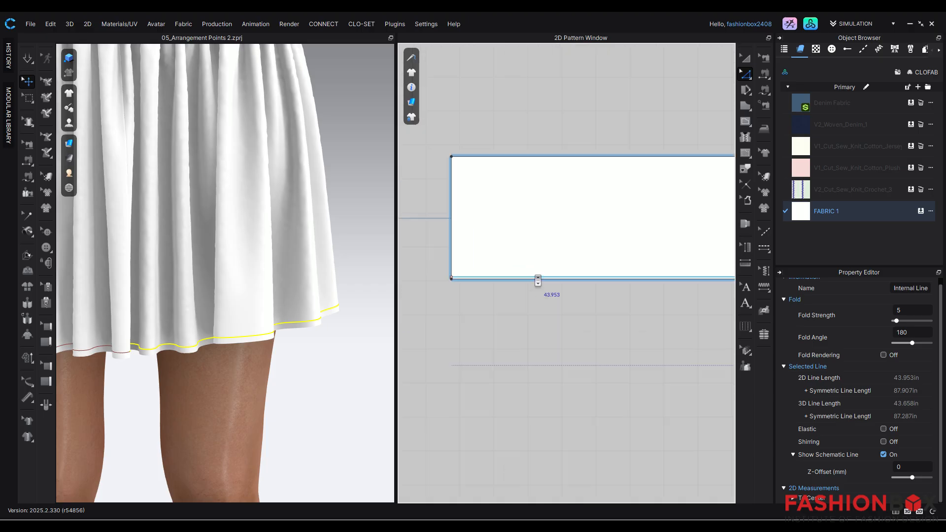
pyautogui.scroll(-6, 537, 283)
pyautogui.moveTo(516, 347); pyautogui.dragTo(657, 348, button='right')
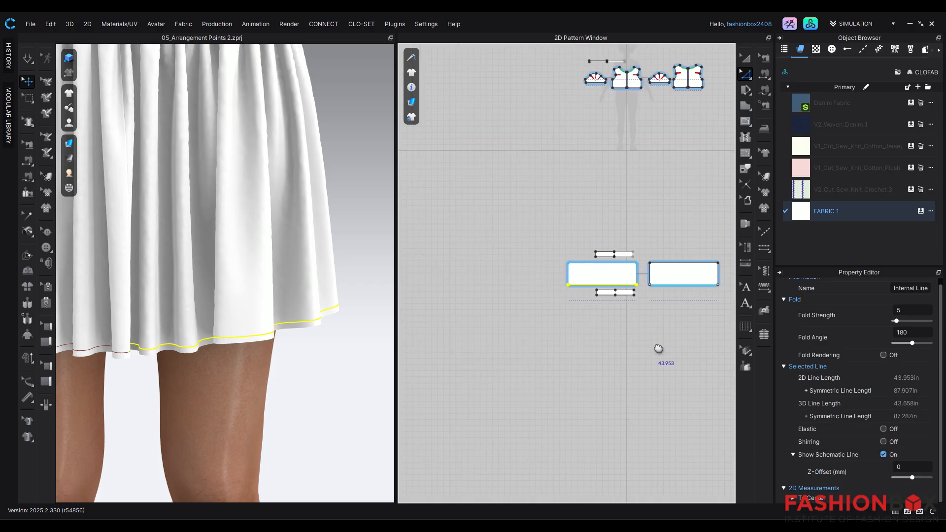
pyautogui.press('Delete')
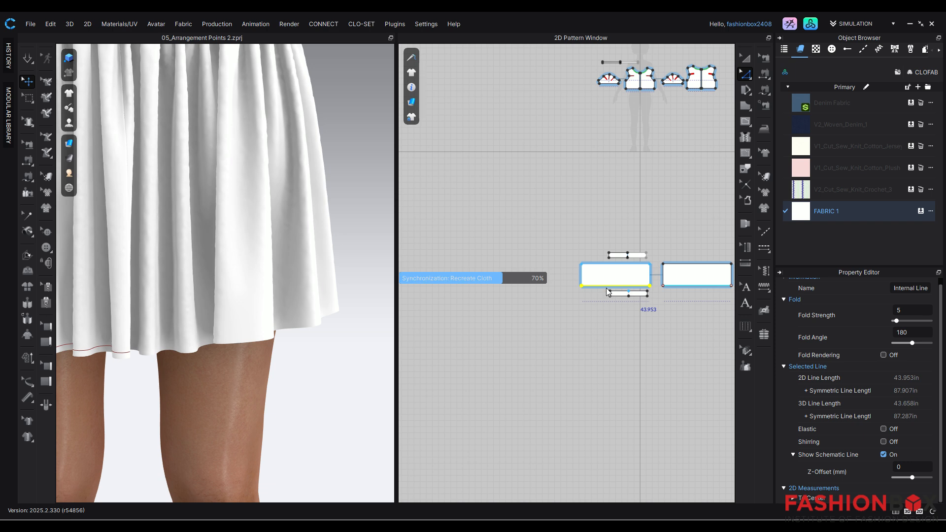
# Try an internal line offset 1 in from the same skirt panel's hem edge, check it on the draped skirt, and undo it
pyautogui.click(606, 287)
pyautogui.scroll(3, 606, 287)
pyautogui.scroll(1, 608, 293)
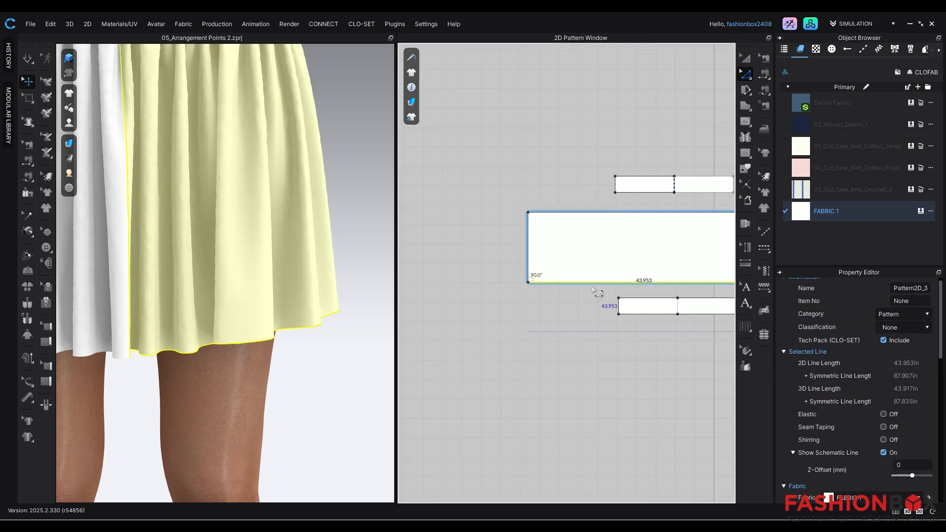
pyautogui.scroll(5, 595, 286)
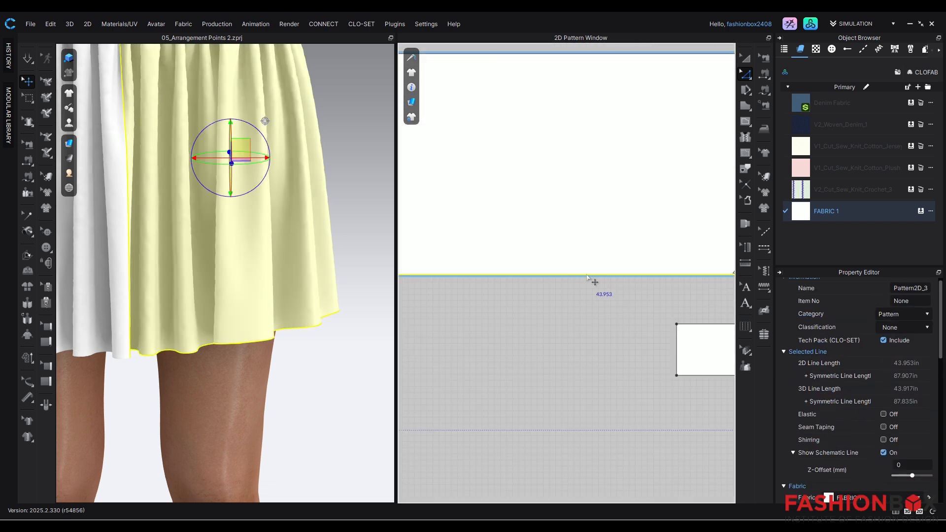
pyautogui.rightClick(587, 274)
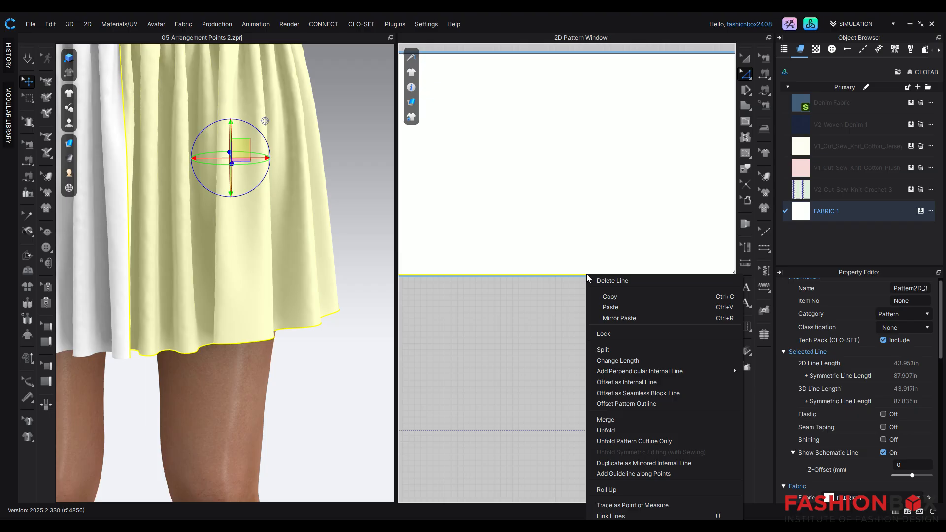
pyautogui.click(649, 382)
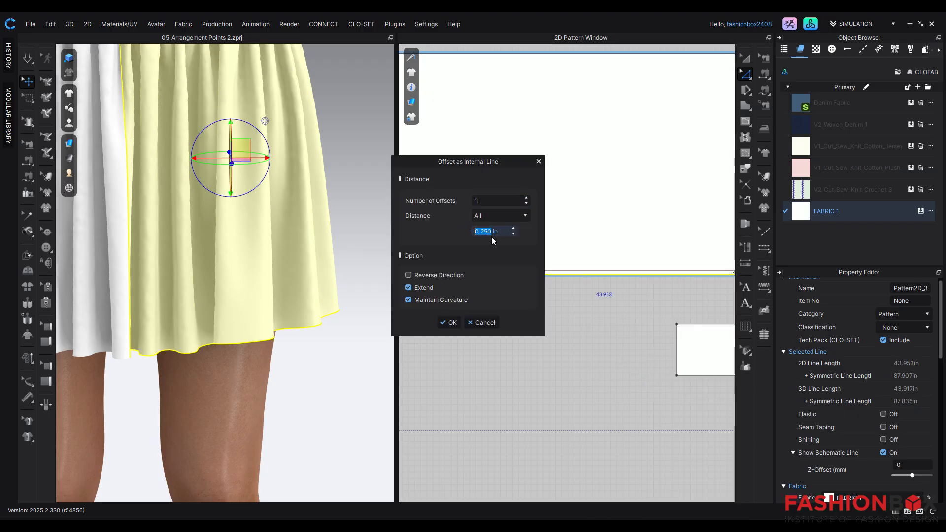
pyautogui.write('1')
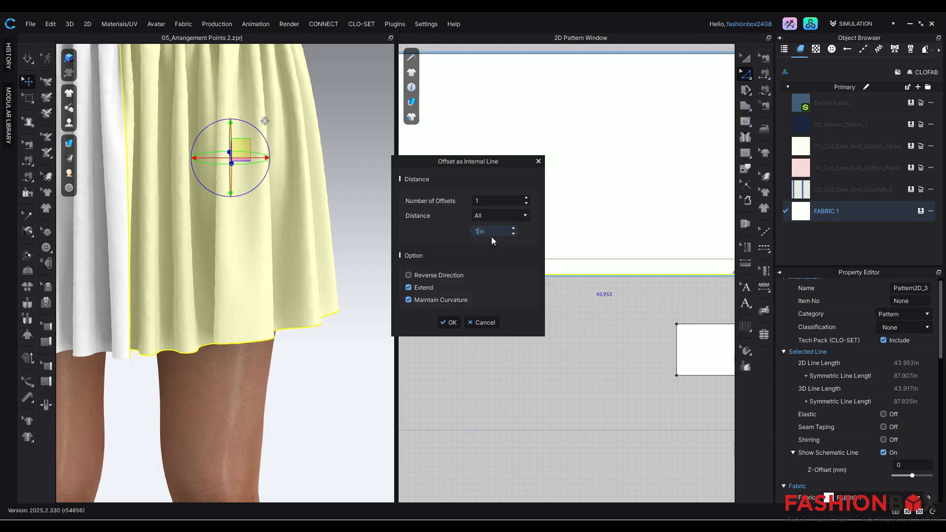
pyautogui.click(450, 323)
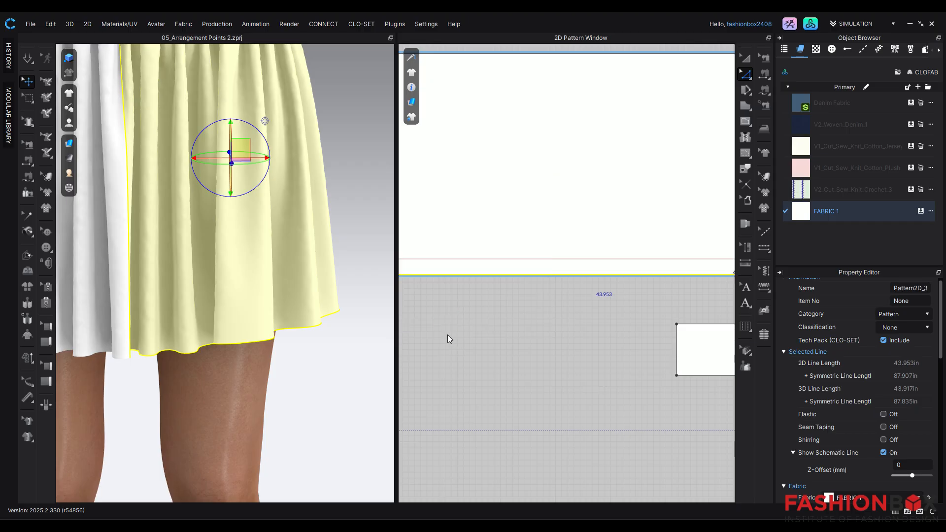
pyautogui.scroll(-2, 458, 368)
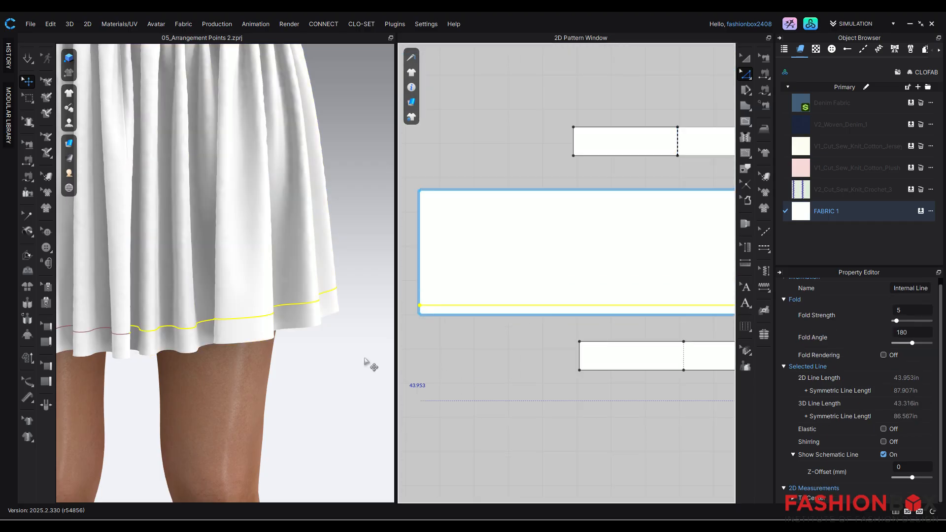
pyautogui.scroll(-4, 364, 365)
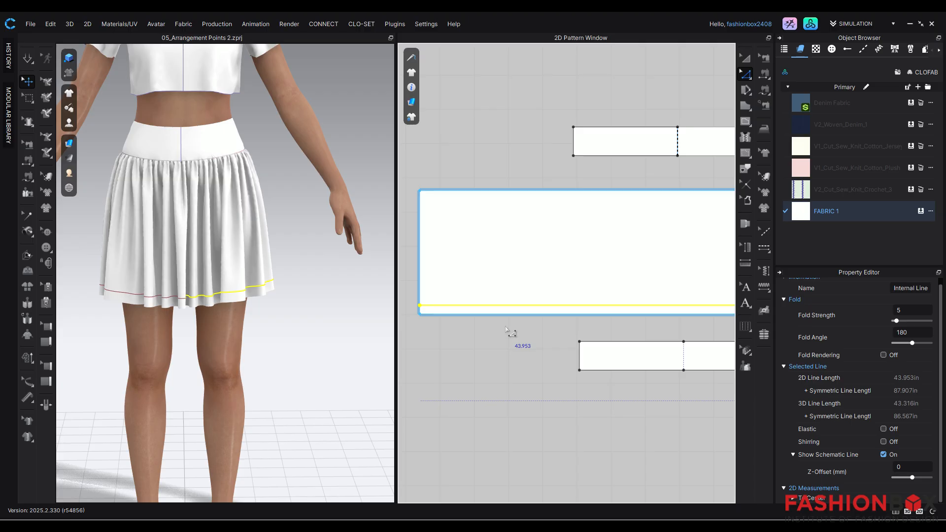
pyautogui.hotkey('ctrl', 'z')
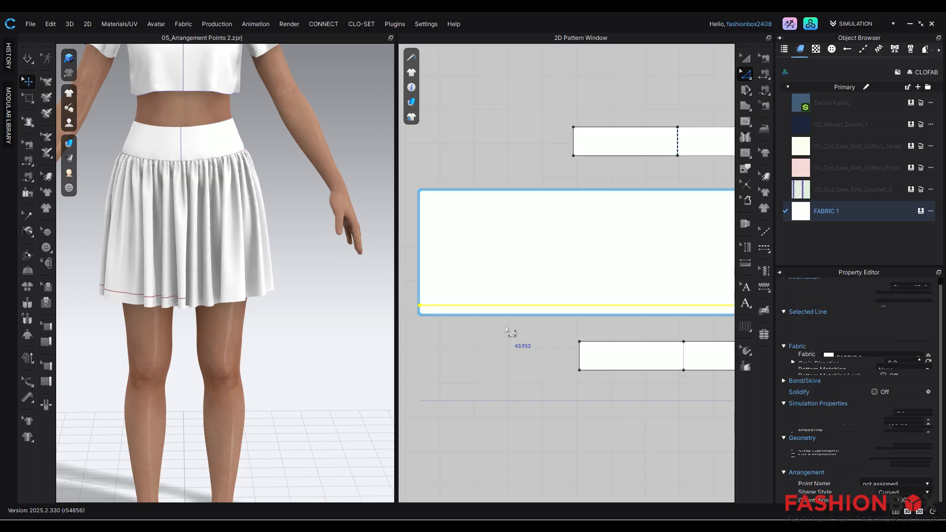
# Offset the skirt panel's hem edge as one internal line at 0.7 in
pyautogui.rightClick(500, 318)
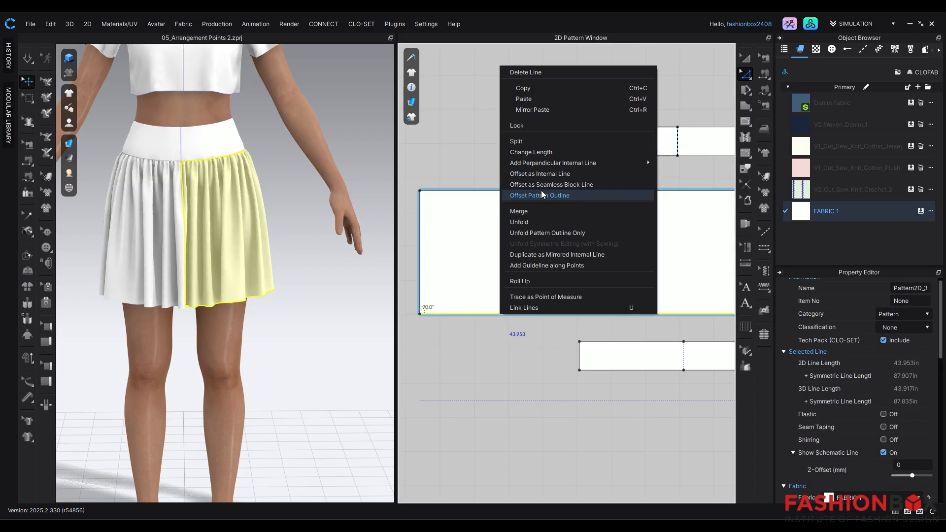
pyautogui.click(554, 173)
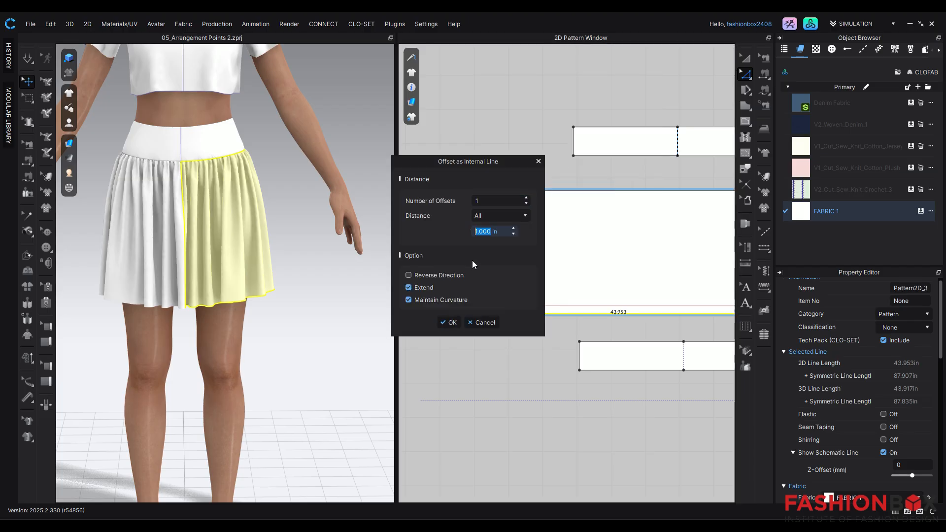
pyautogui.write('0.7')
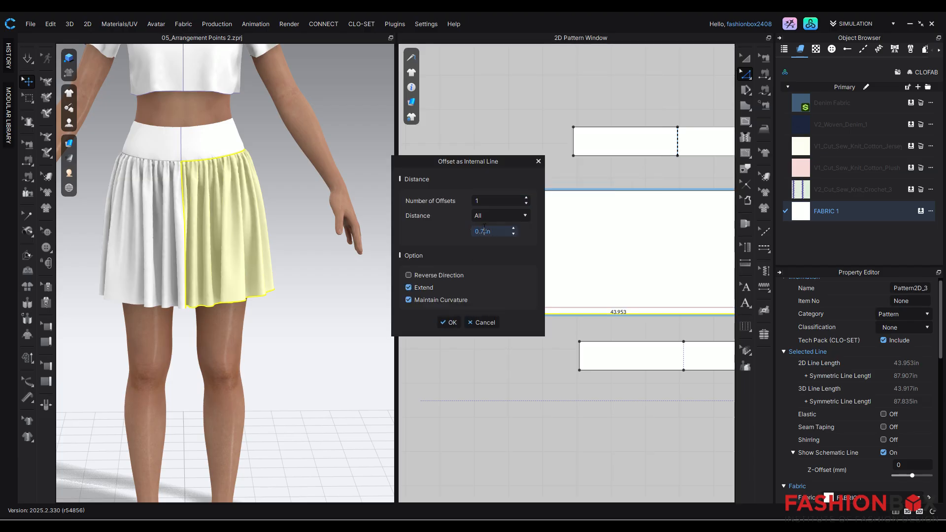
pyautogui.click(452, 322)
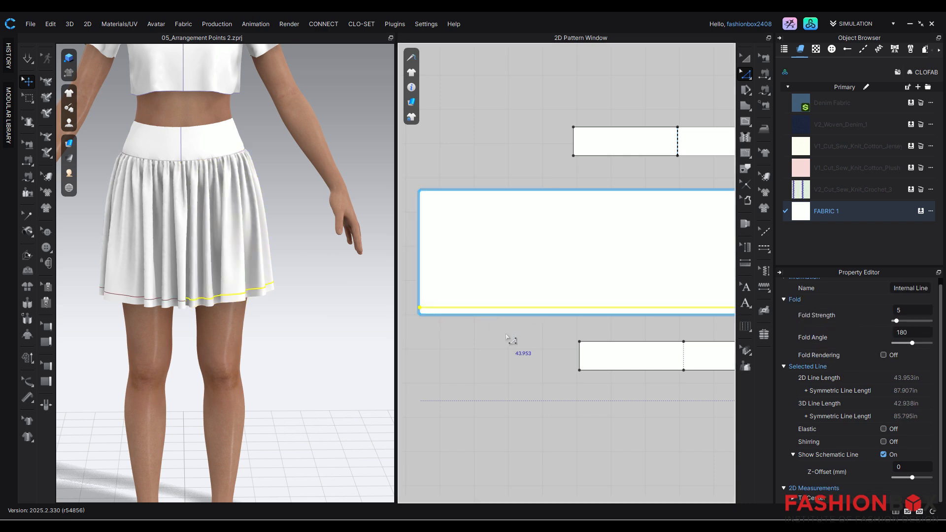
pyautogui.scroll(-3, 507, 338)
pyautogui.scroll(-1, 508, 347)
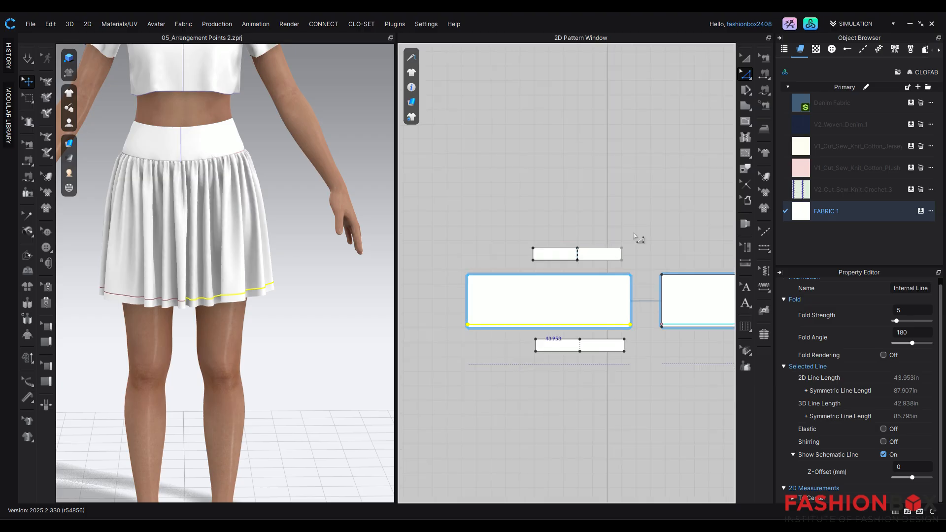
# Layer-clone the skirt panel without adjacent waistband pieces as an under layer, placing the copy directly below the original
pyautogui.click(746, 57)
pyautogui.scroll(-2, 566, 359)
pyautogui.click(463, 280)
pyautogui.moveTo(463, 279); pyautogui.dragTo(692, 323)
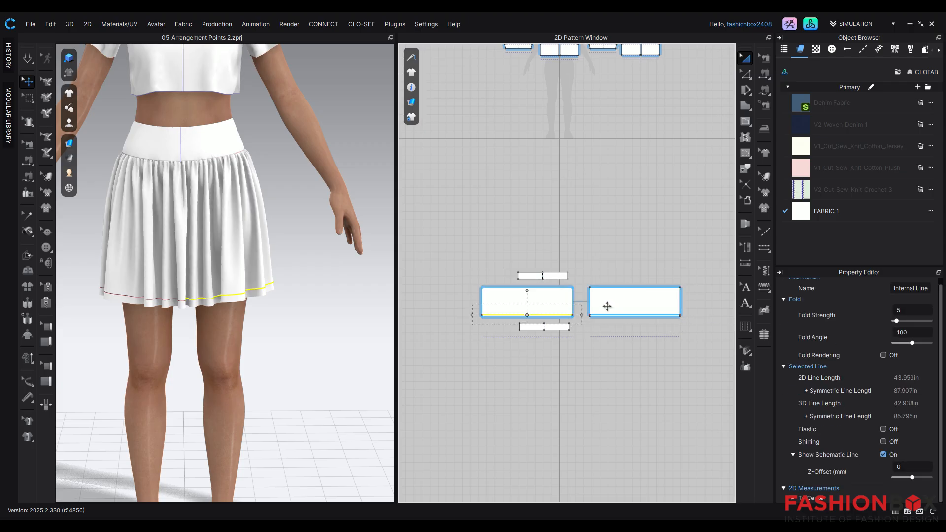
pyautogui.rightClick(607, 307)
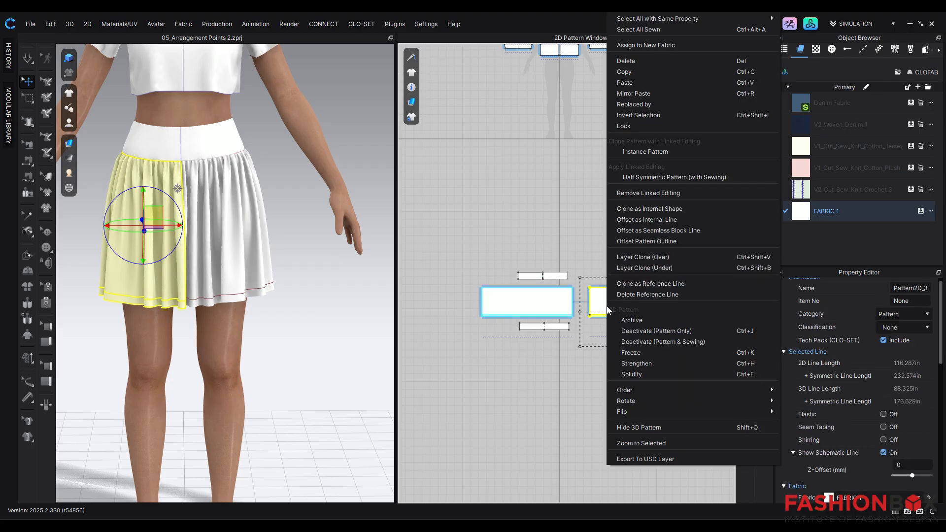
pyautogui.click(641, 268)
pyautogui.click(634, 362)
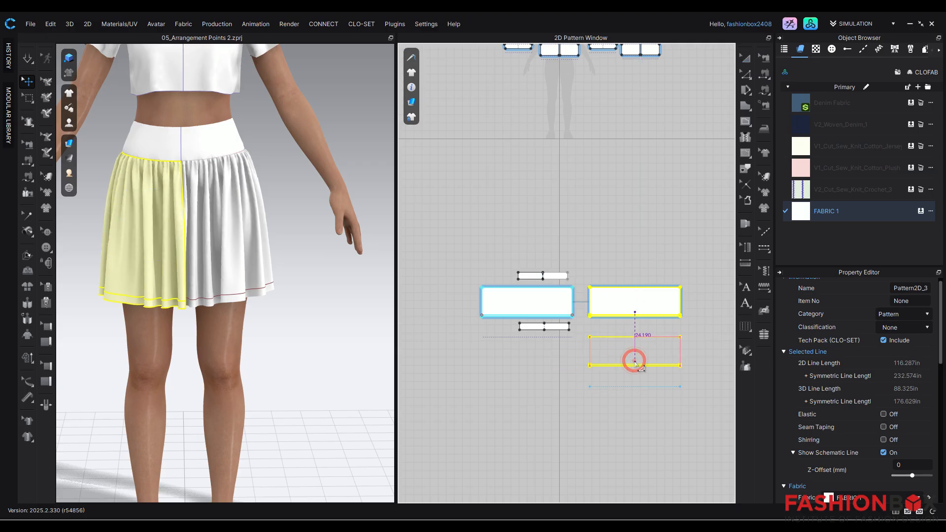
# Cut the cloned skirt panel along its internal hem line and delete the large upper part, keeping only the narrow hem strip
pyautogui.scroll(3, 647, 395)
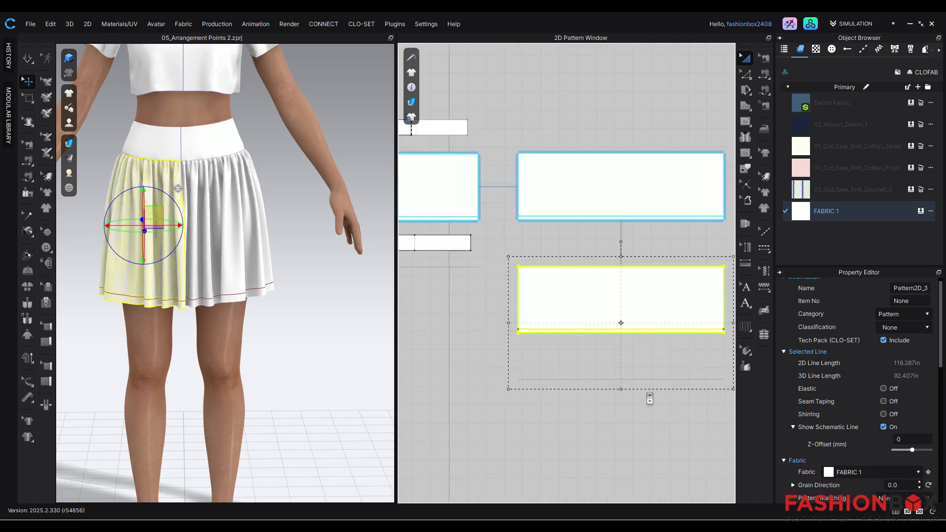
pyautogui.click(580, 328)
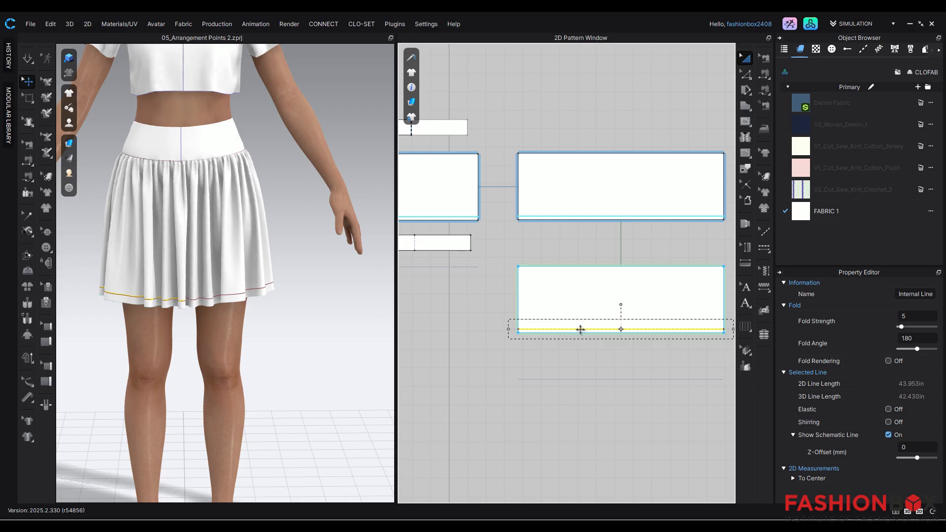
pyautogui.rightClick(580, 329)
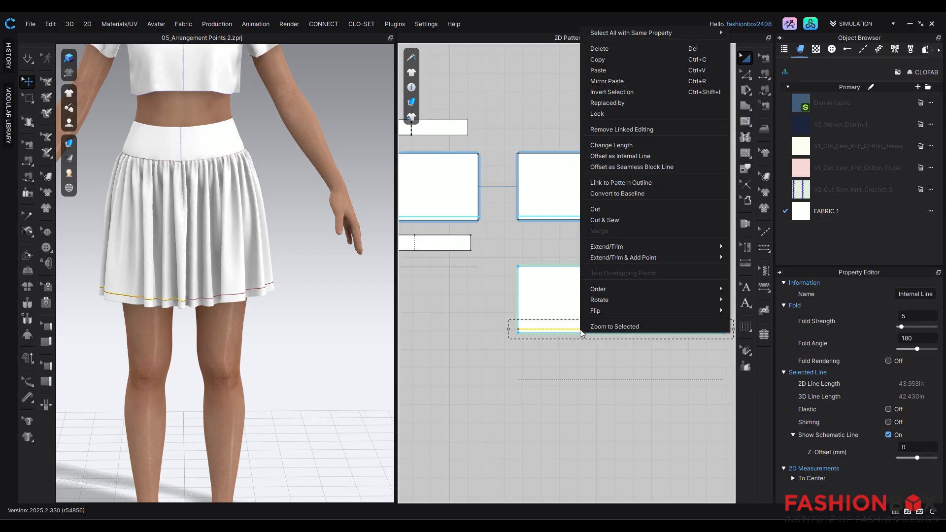
pyautogui.click(610, 208)
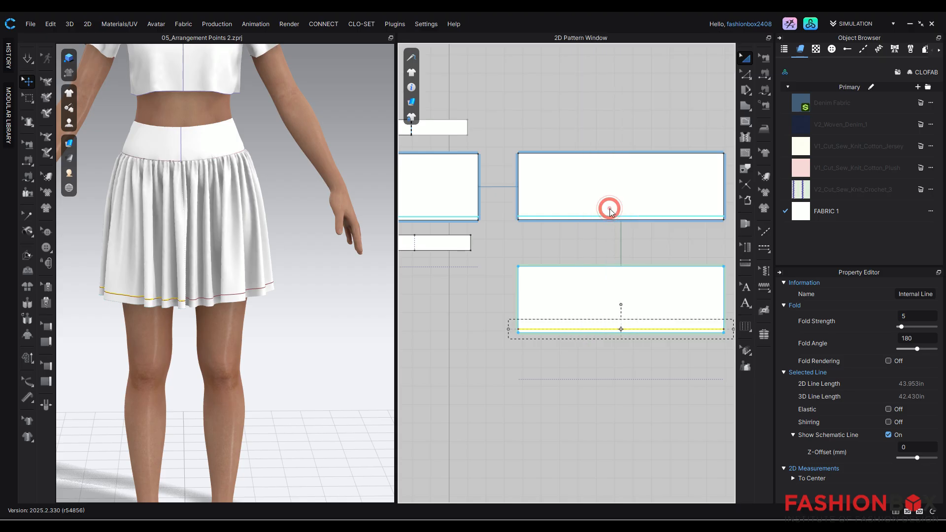
pyautogui.click(602, 299)
pyautogui.click(745, 56)
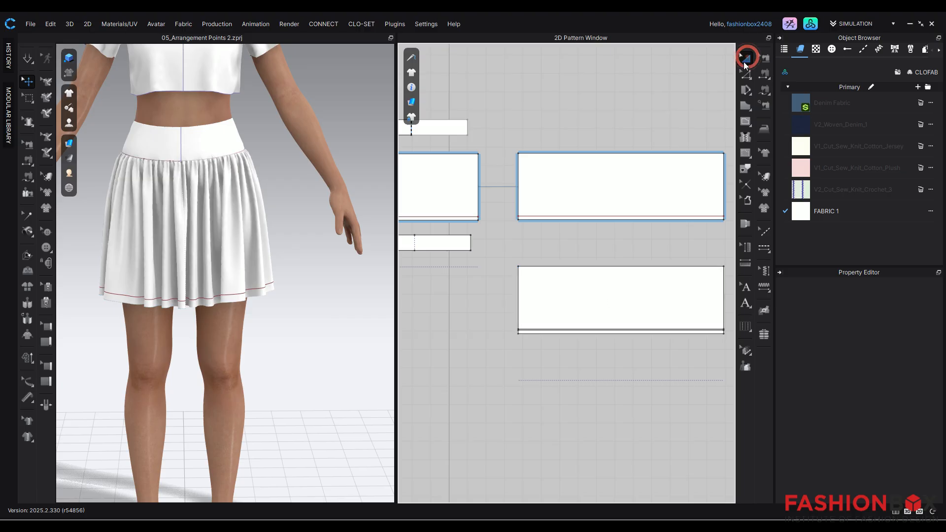
pyautogui.click(621, 280)
pyautogui.press('Delete')
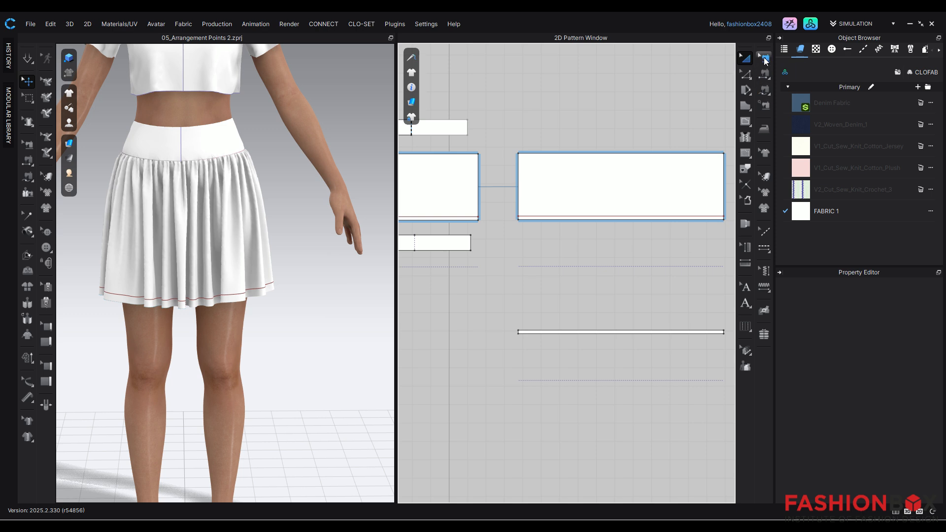
# Sew the hem strip's upper edge to the internal hem line of the skirt panel above it
pyautogui.click(764, 74)
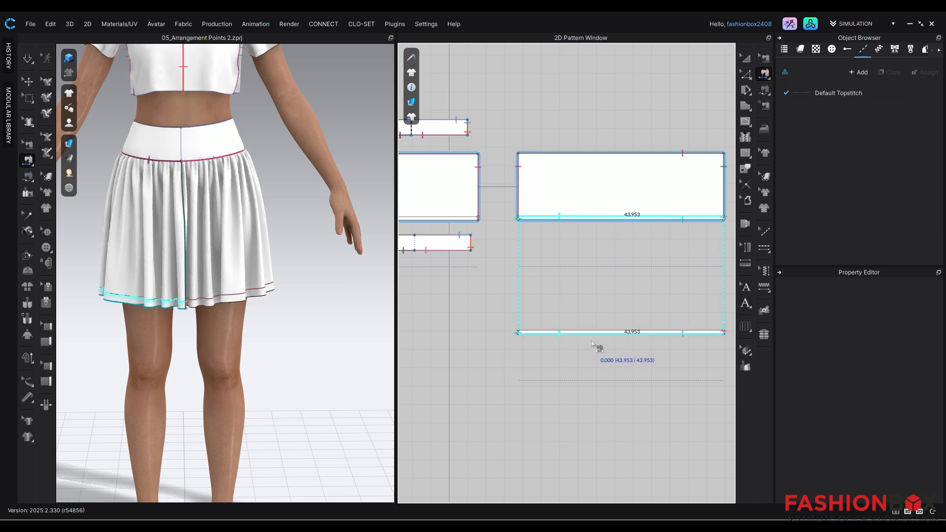
pyautogui.click(619, 330)
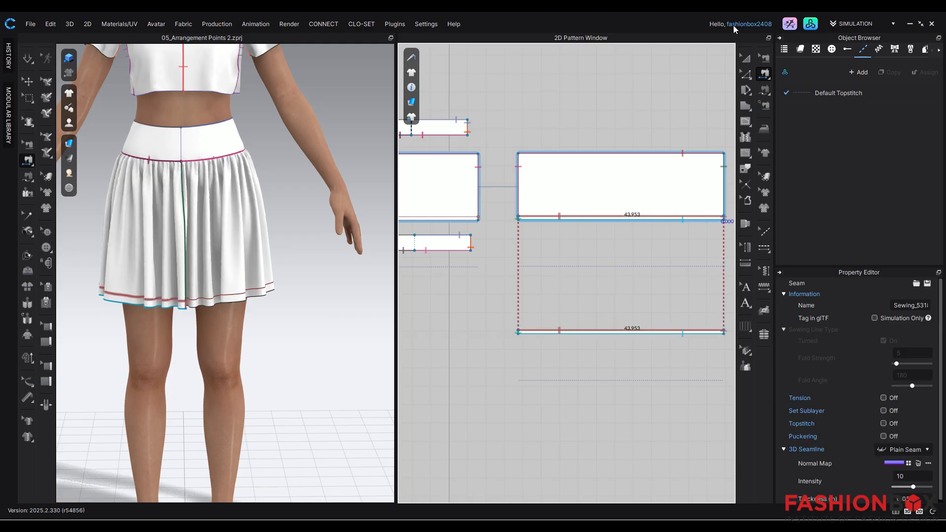
pyautogui.click(747, 61)
# Layer-clone the skirt panel between the two waistband pieces as an under layer, placing the copy below the lower waistband piece
pyautogui.scroll(5, 199, 321)
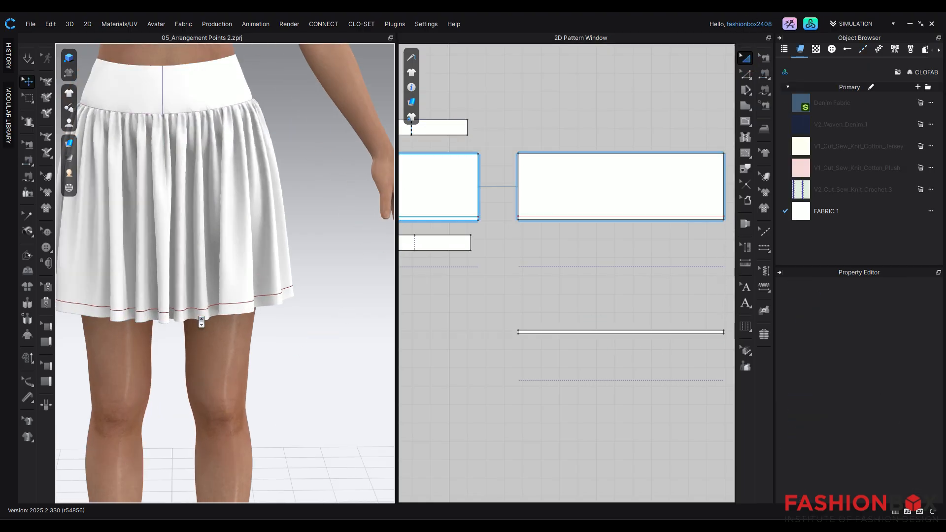
pyautogui.scroll(2, 201, 321)
pyautogui.moveTo(496, 338); pyautogui.dragTo(689, 321, button='middle')
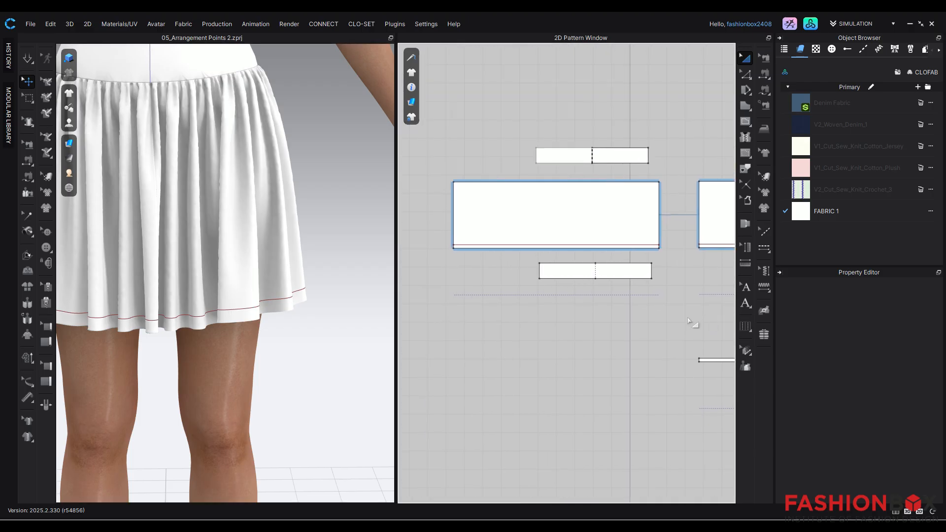
pyautogui.click(556, 231)
pyautogui.rightClick(555, 231)
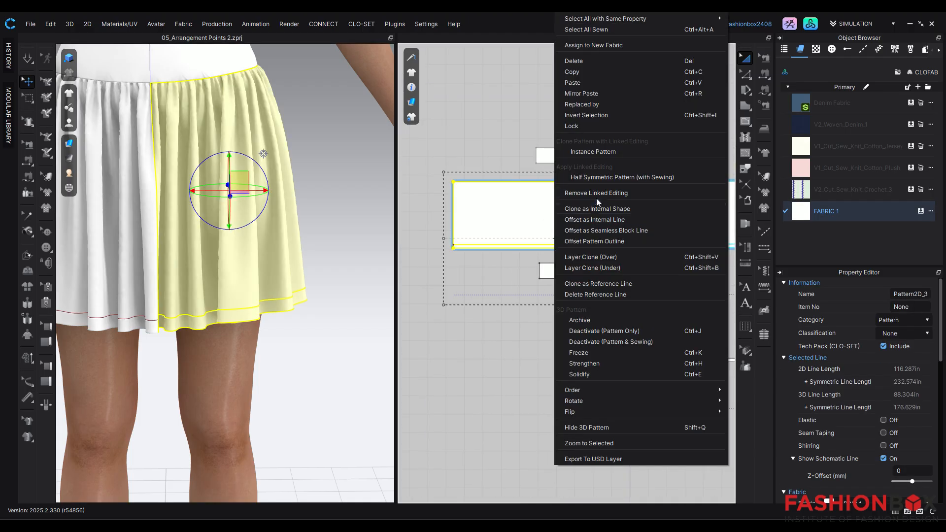
pyautogui.click(598, 268)
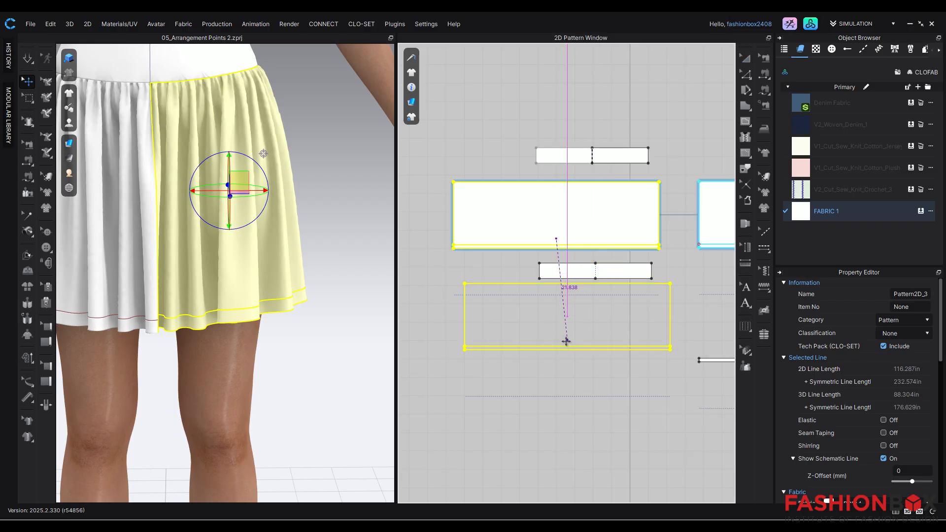
pyautogui.click(554, 352)
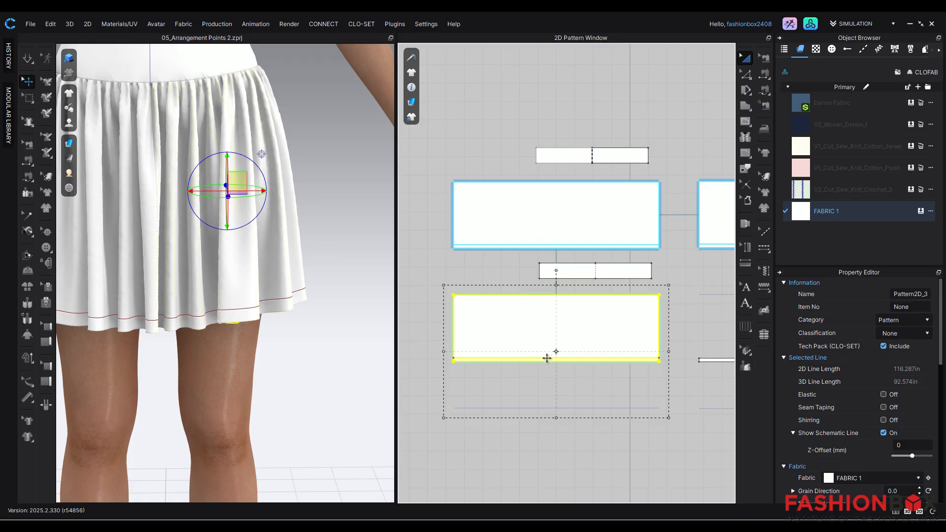
# Cut this second cloned panel along its internal hem line and delete the upper part, leaving a narrow hem strip
pyautogui.click(547, 358)
pyautogui.rightClick(546, 358)
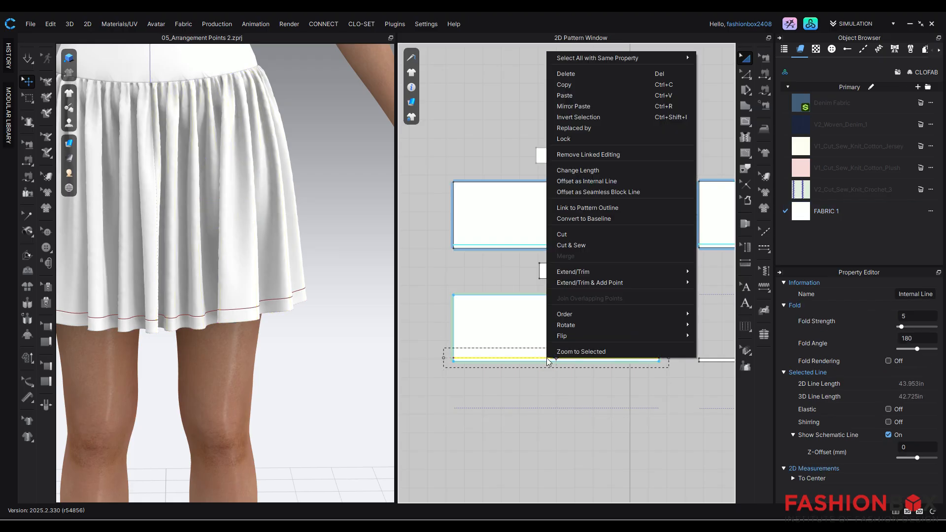
pyautogui.click(576, 234)
pyautogui.click(577, 328)
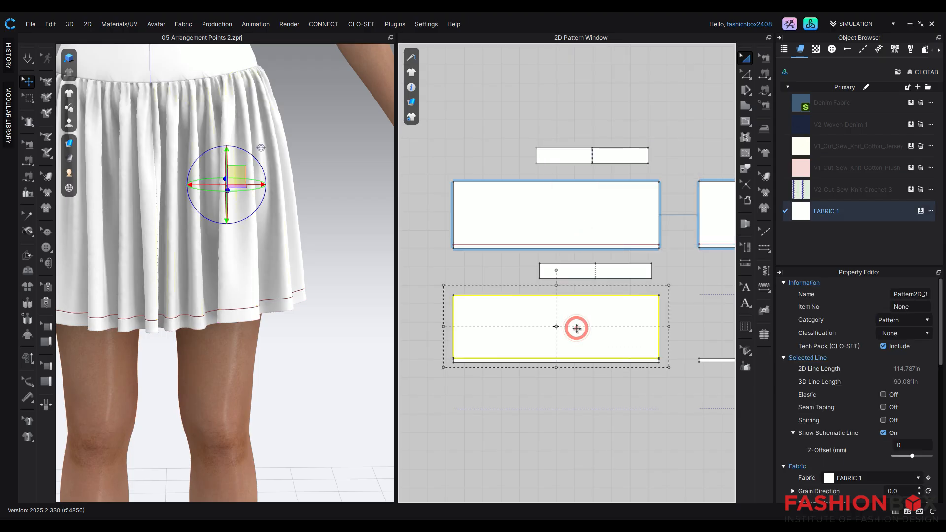
pyautogui.press('Delete')
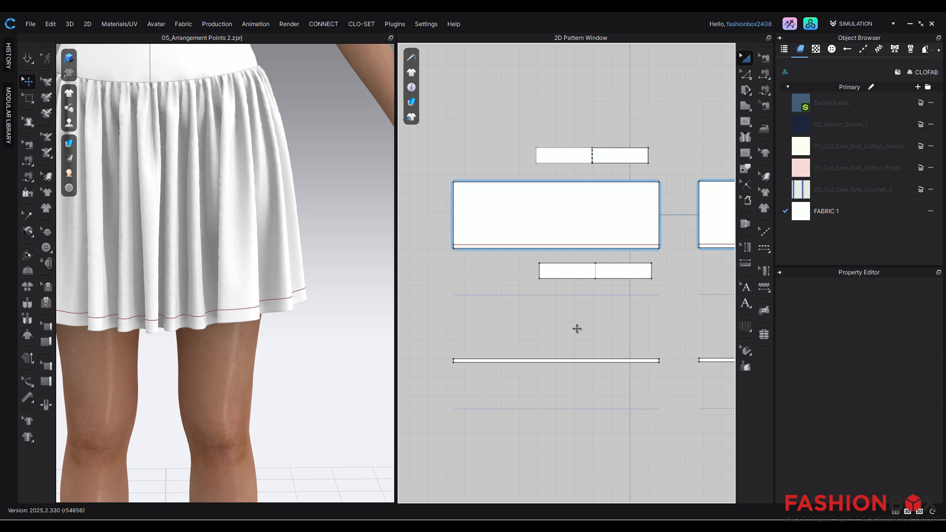
# Sew the second hem strip's upper edge to the internal hem line of the skirt panel between the waistband pieces
pyautogui.click(745, 75)
pyautogui.click(765, 74)
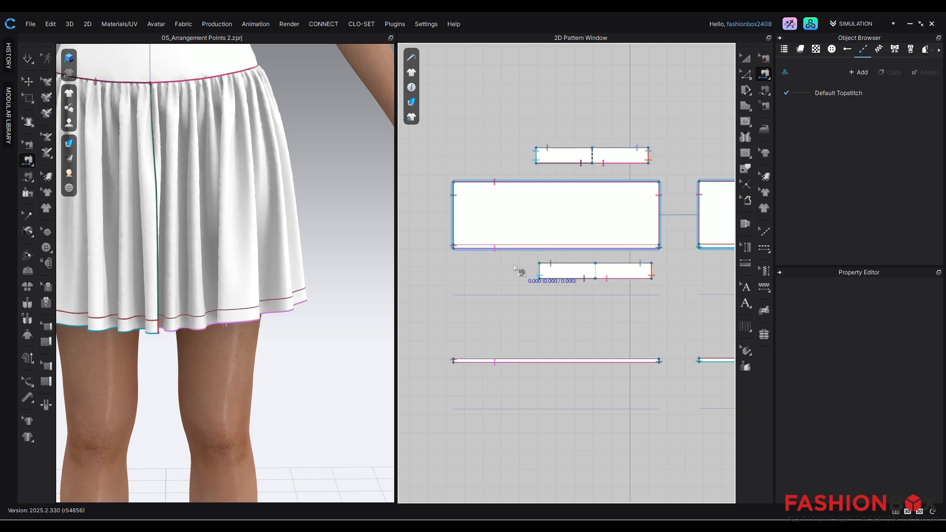
pyautogui.click(517, 244)
pyautogui.click(515, 359)
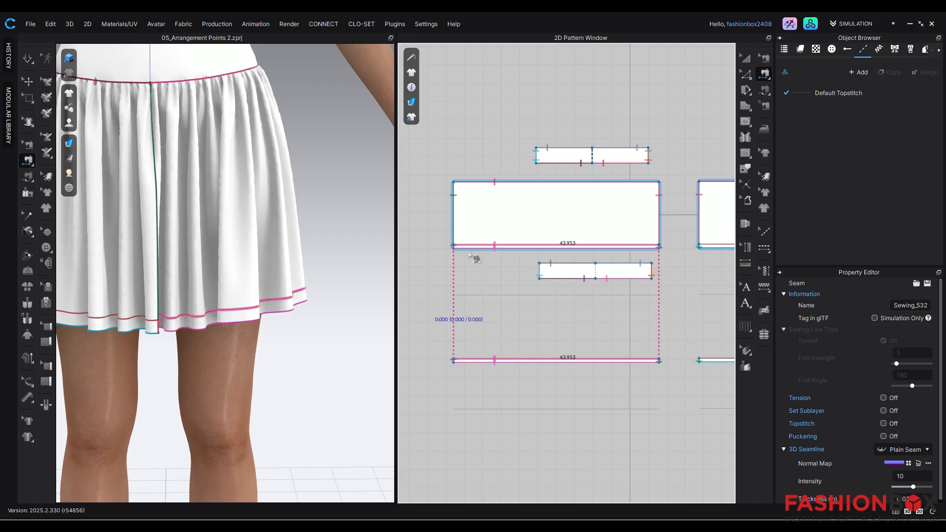
# Run the simulation and inspect the double-layered hem up close on the side of the draped skirt
pyautogui.press('a')
pyautogui.press('space')
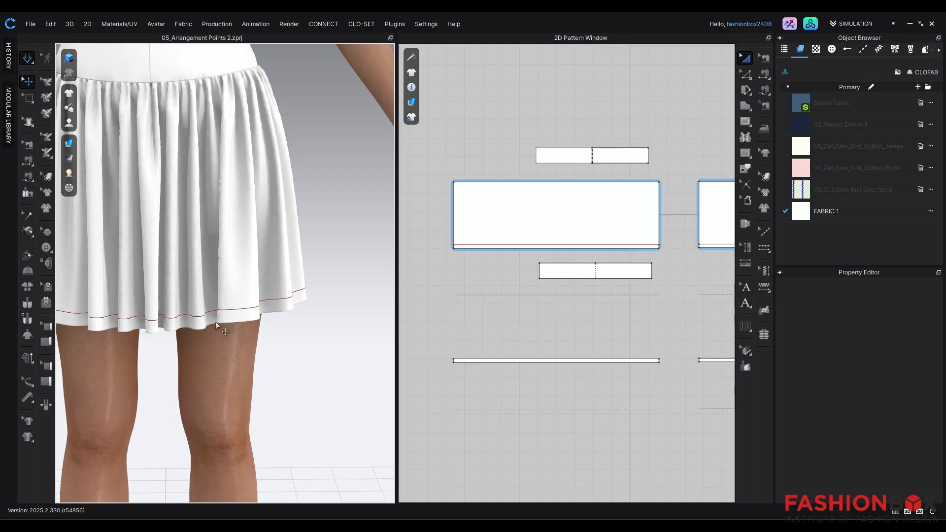
pyautogui.moveTo(261, 352); pyautogui.dragTo(382, 342, button='right')
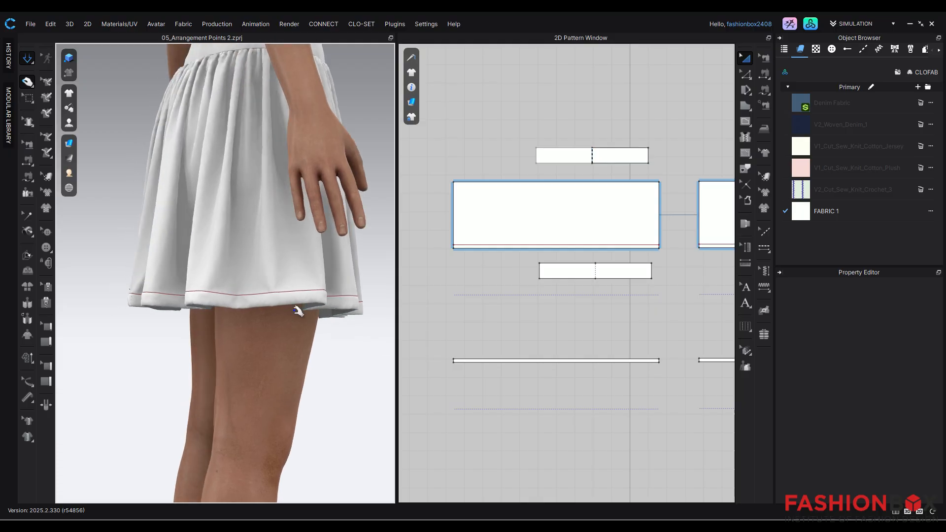
pyautogui.scroll(8, 298, 311)
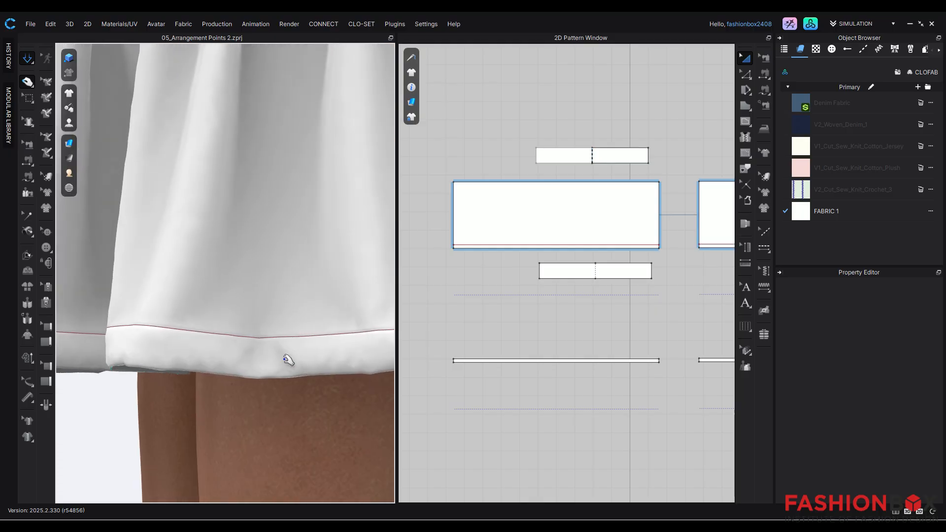
pyautogui.click(269, 362)
pyautogui.click(272, 397)
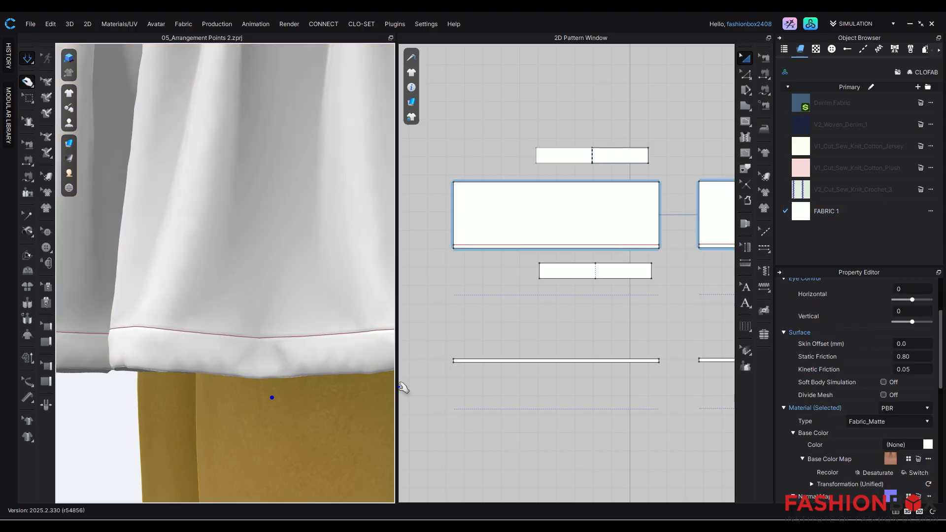
# Check the sewing properties of the hem strip's seam and review the draped skirt and whole outfit from the front
pyautogui.click(764, 58)
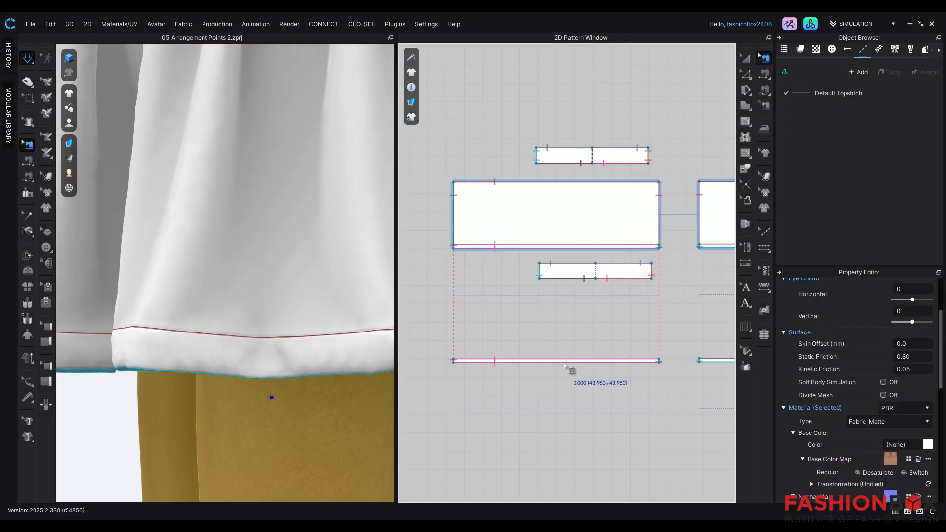
pyautogui.click(565, 365)
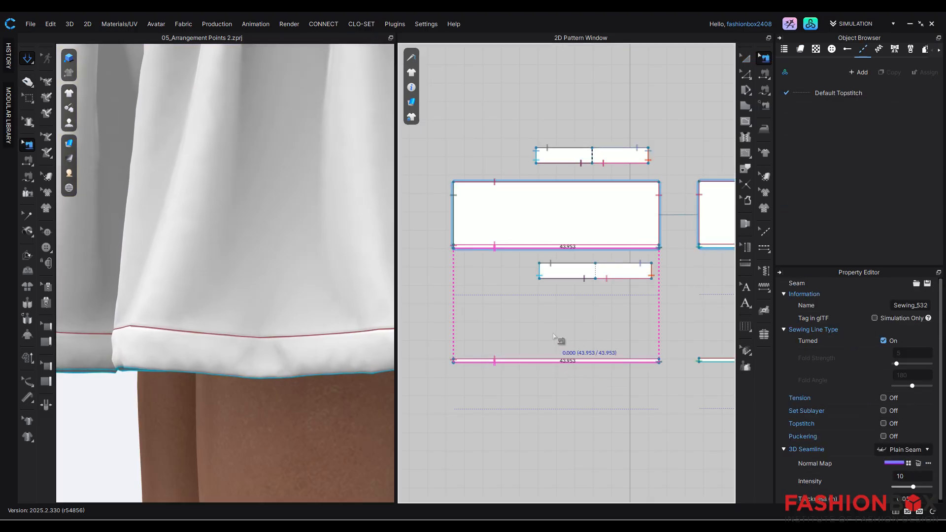
pyautogui.click(542, 323)
pyautogui.scroll(-3, 244, 405)
pyautogui.scroll(-6, 244, 405)
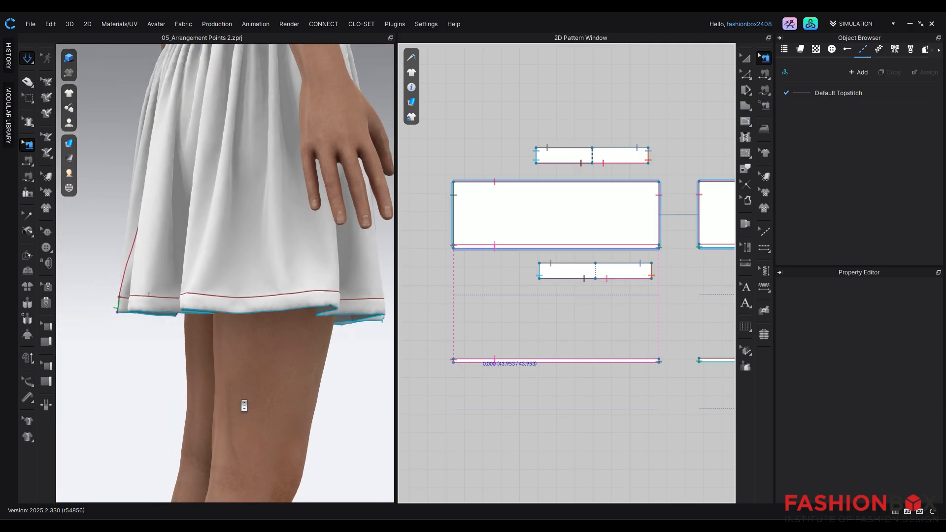
pyautogui.moveTo(244, 406); pyautogui.dragTo(156, 401, button='right')
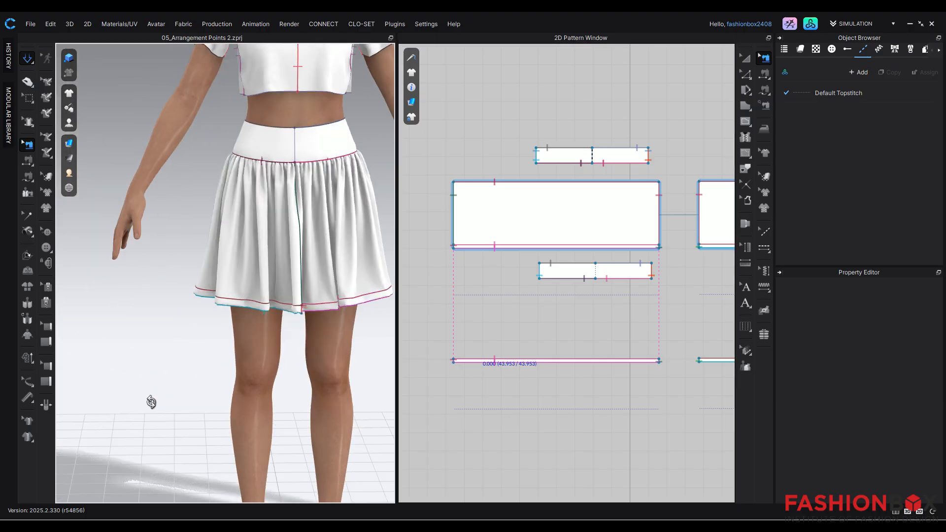
pyautogui.scroll(-3, 226, 367)
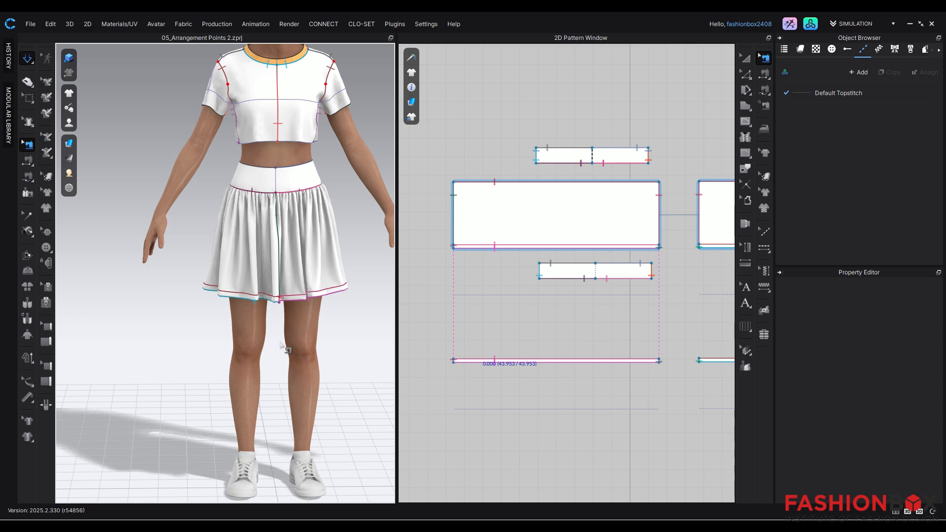
pyautogui.scroll(-2, 286, 348)
pyautogui.moveTo(324, 329)
pyautogui.mouseDown(button='right')
pyautogui.moveTo(483, 323)
pyautogui.moveTo(310, 331)
pyautogui.mouseUp(button='right')
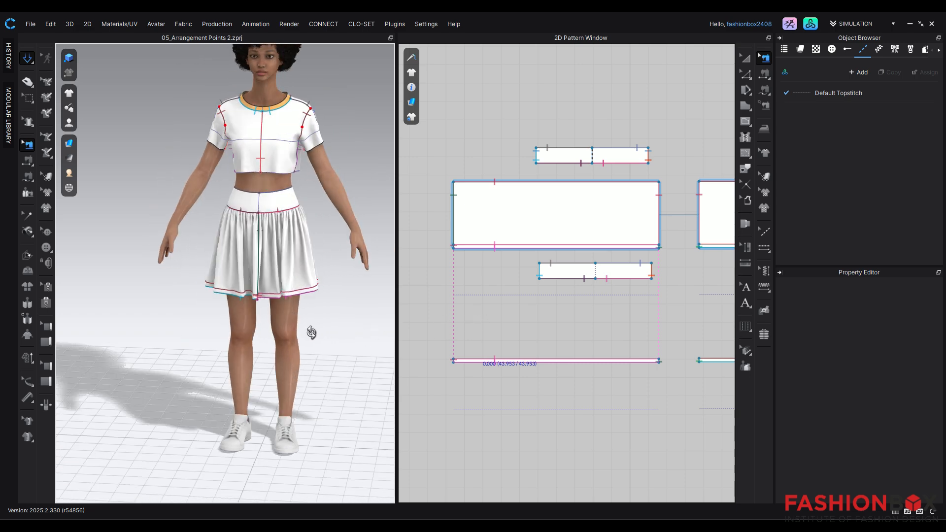
pyautogui.scroll(3, 378, 283)
pyautogui.scroll(-2, 507, 270)
pyautogui.scroll(-5, 507, 269)
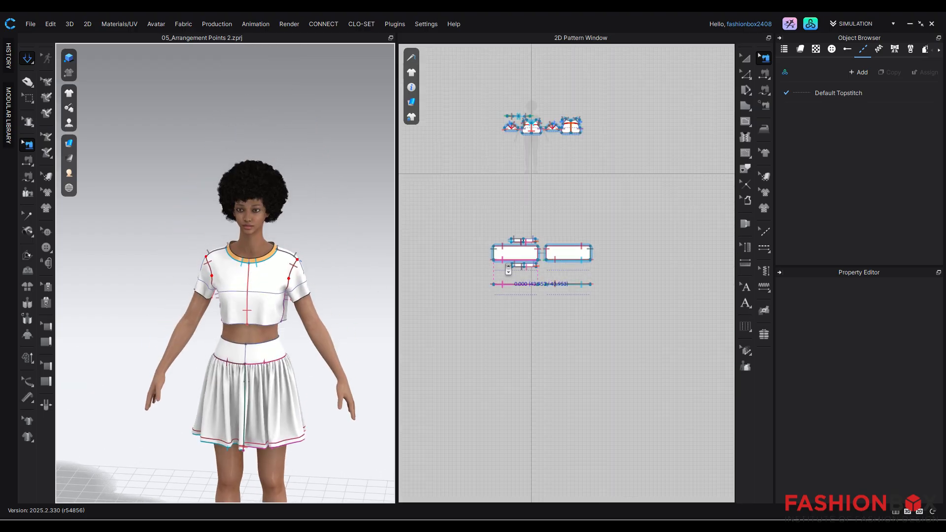
pyautogui.scroll(6, 524, 293)
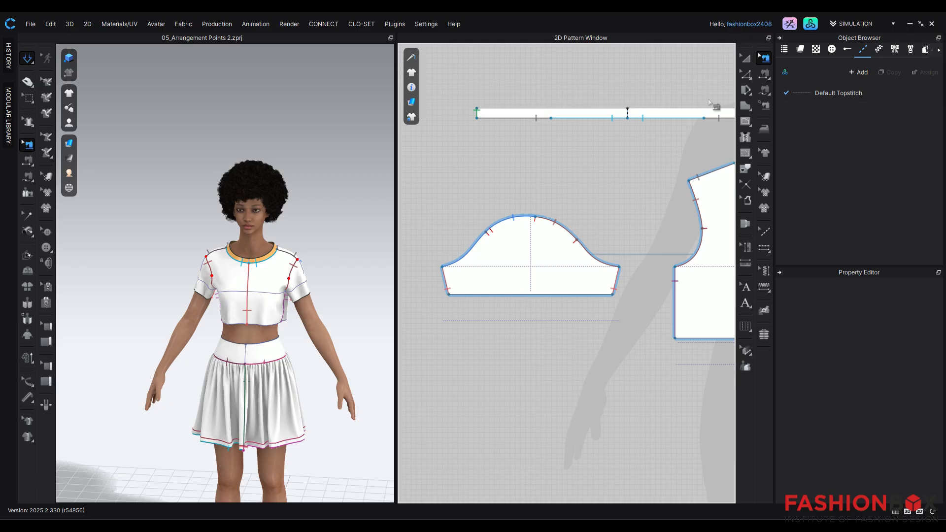
pyautogui.click(746, 74)
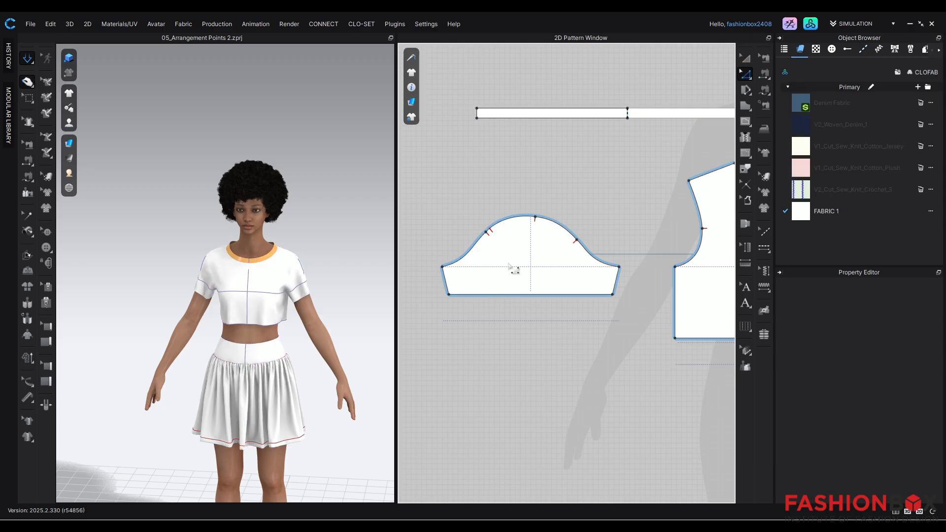
pyautogui.click(751, 57)
pyautogui.click(512, 264)
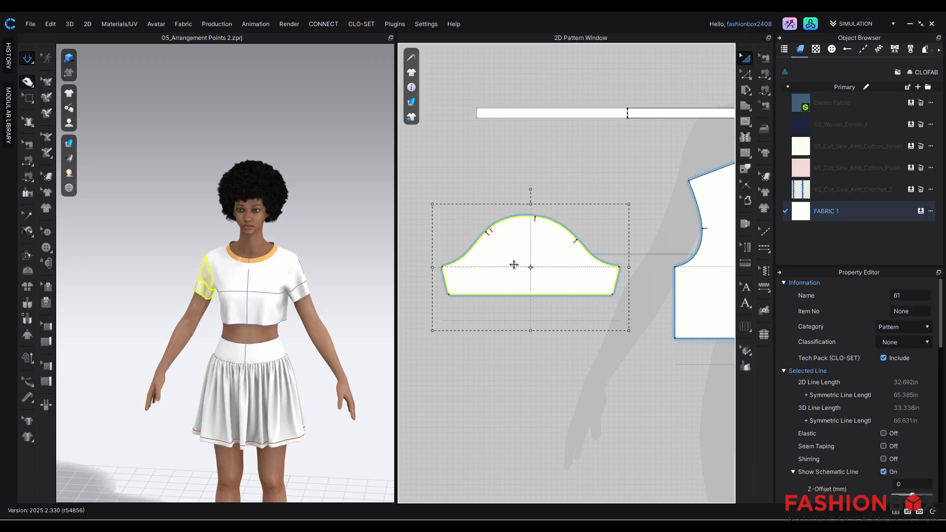
pyautogui.rightClick(513, 266)
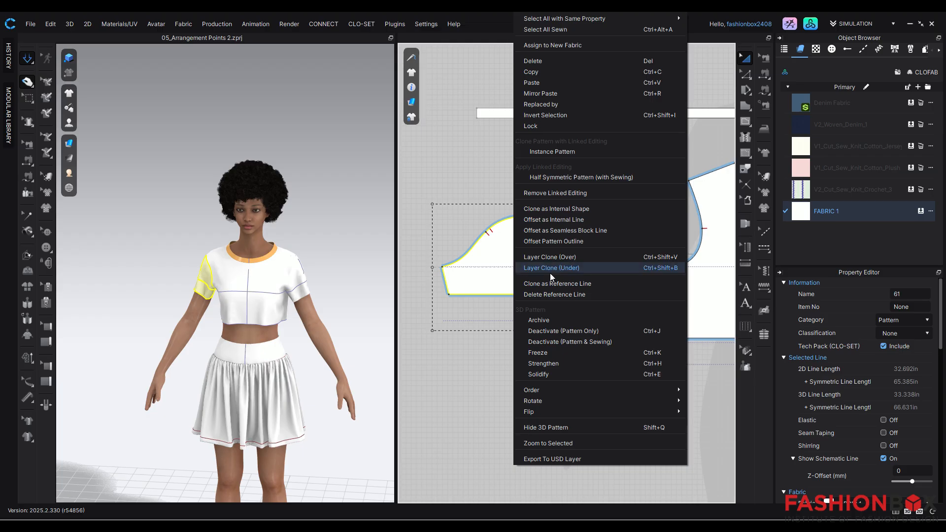
pyautogui.click(468, 309)
# Try to offset the sleeve pattern's hem edge inward as an internal line
pyautogui.click(746, 76)
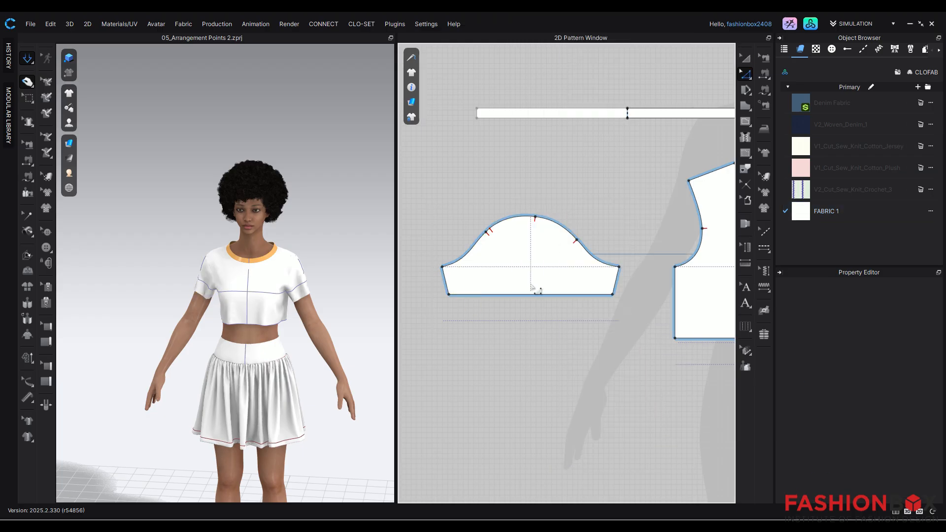
pyautogui.click(508, 295)
pyautogui.rightClick(508, 294)
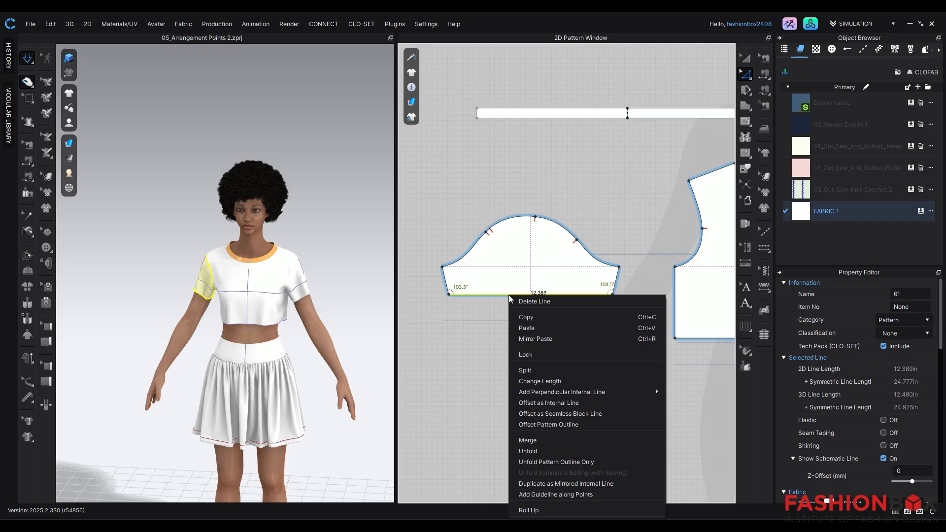
pyautogui.click(550, 401)
pyautogui.moveTo(489, 167); pyautogui.dragTo(358, 172)
pyautogui.click(319, 328)
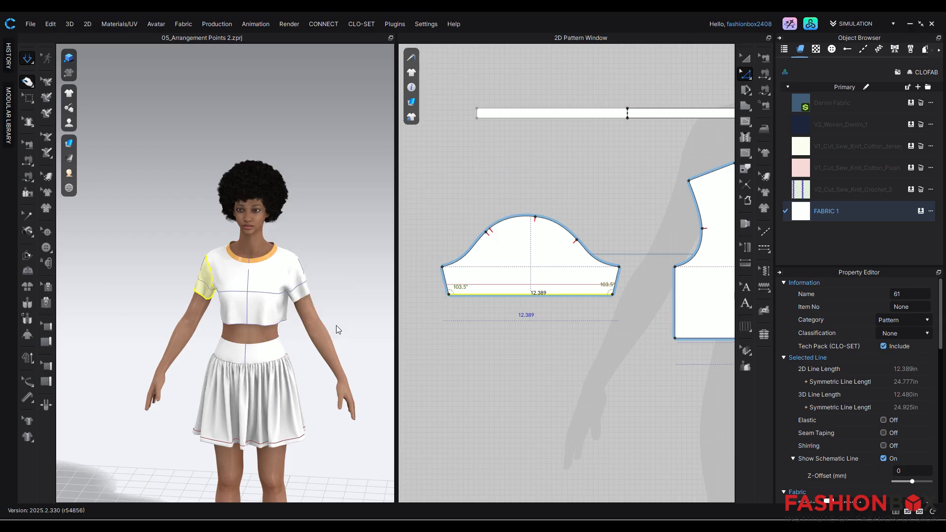
pyautogui.scroll(2, 473, 309)
pyautogui.scroll(1, 473, 309)
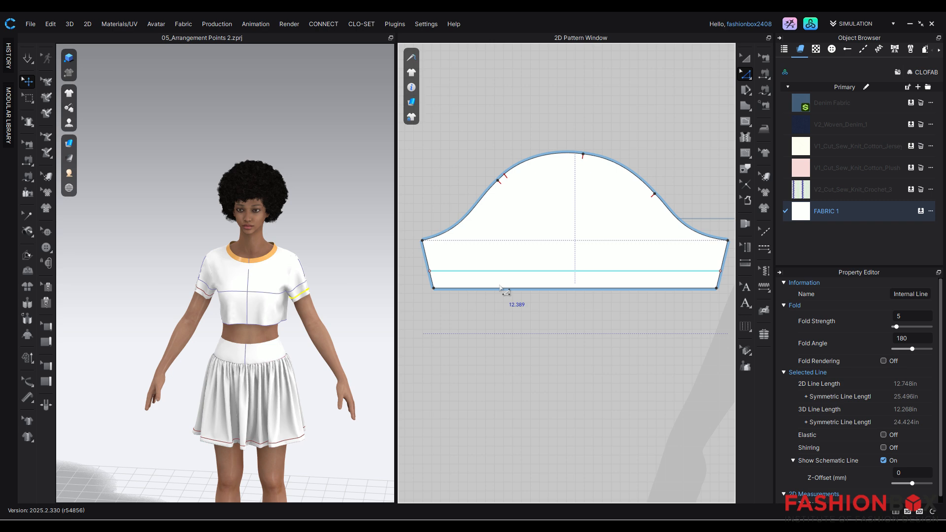
pyautogui.moveTo(334, 331); pyautogui.dragTo(346, 316, button='right')
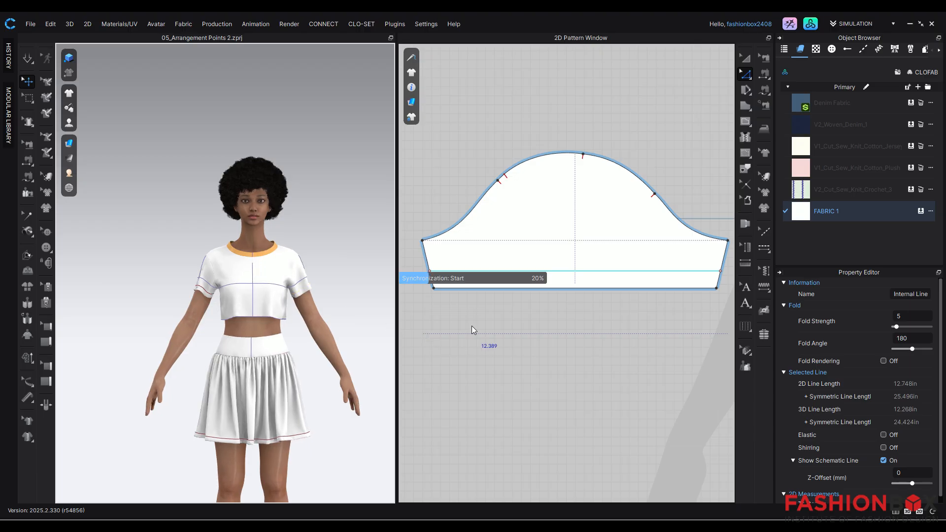
# Offset the sleeve pattern's hem edge inward as one internal line at a distance of 0.25 in
pyautogui.click(517, 289)
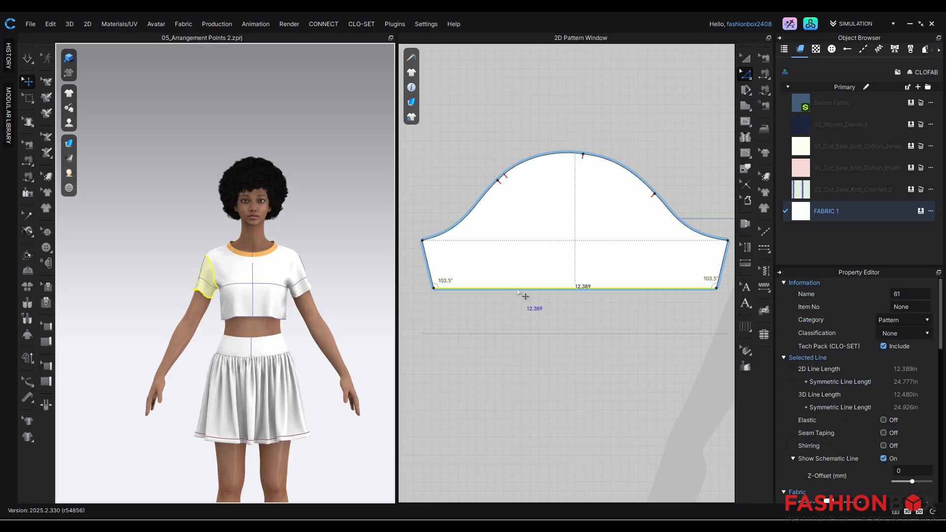
pyautogui.rightClick(517, 289)
pyautogui.click(584, 397)
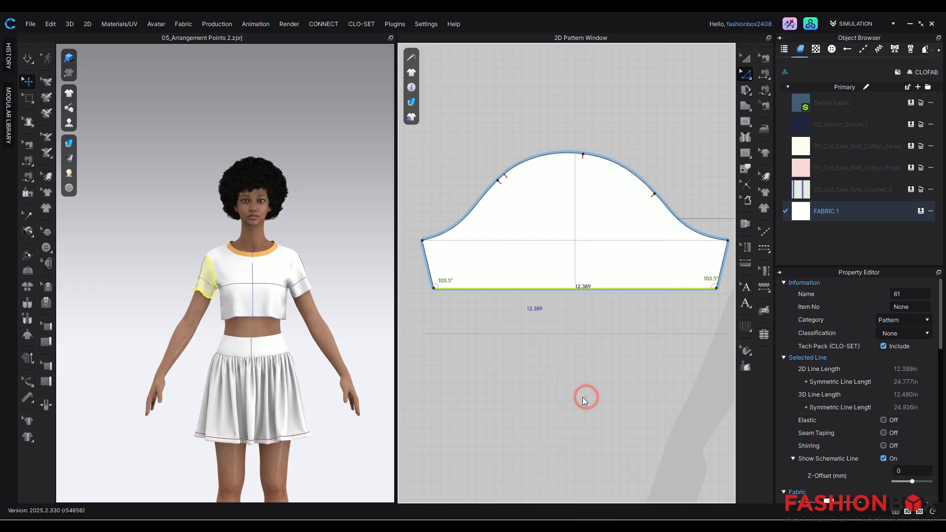
pyautogui.write('0.25')
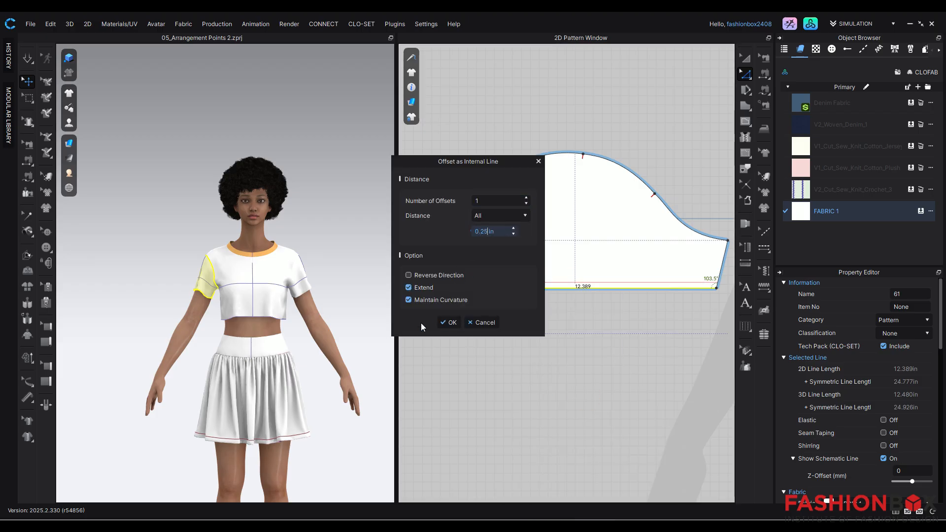
pyautogui.click(447, 322)
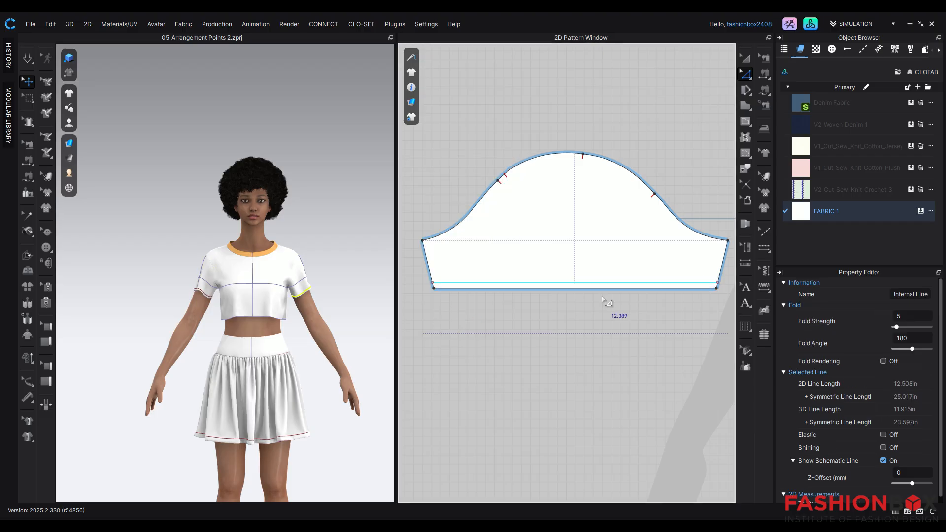
# Clone the sleeve pattern as an under layer and place the copy directly below the original
pyautogui.click(745, 57)
pyautogui.click(553, 228)
pyautogui.rightClick(552, 231)
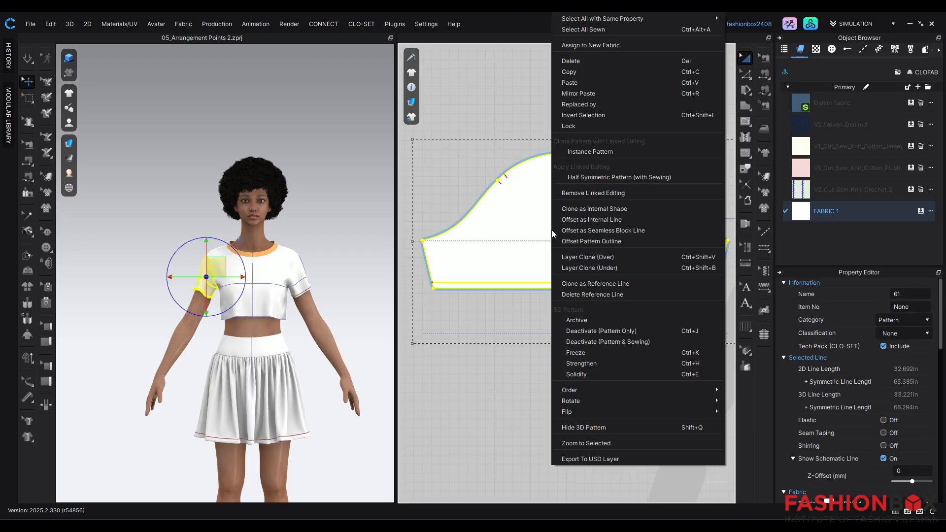
pyautogui.click(607, 269)
pyautogui.click(575, 394)
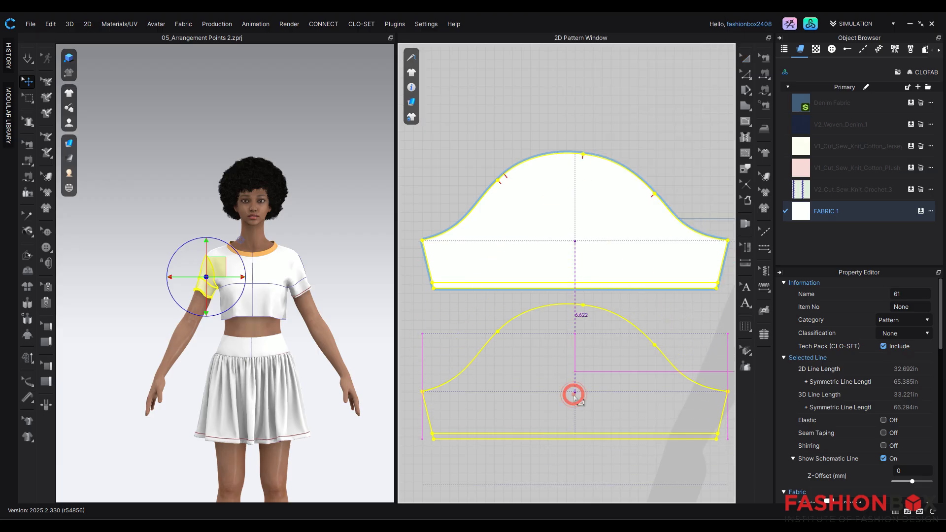
# Cut the cloned sleeve along its internal hem line and delete the upper part, leaving a narrow hem strip
pyautogui.click(595, 435)
pyautogui.rightClick(595, 434)
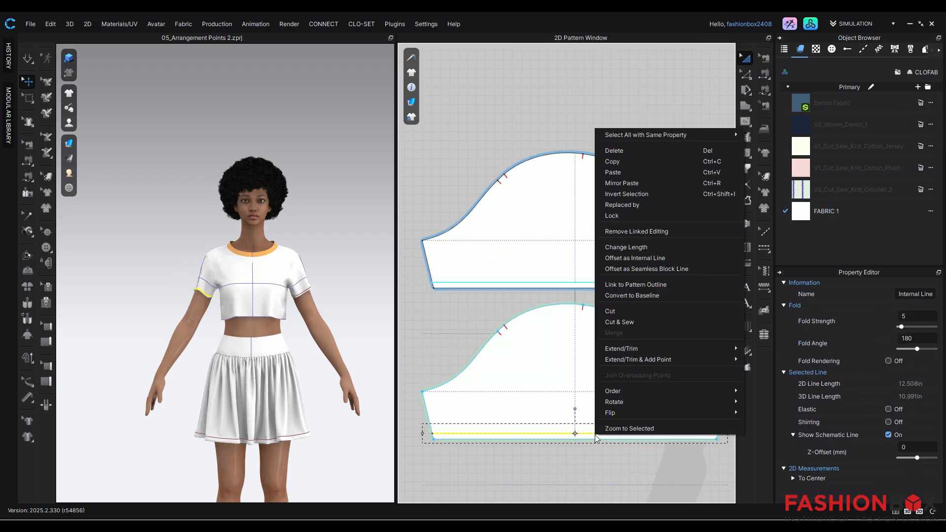
pyautogui.click(631, 309)
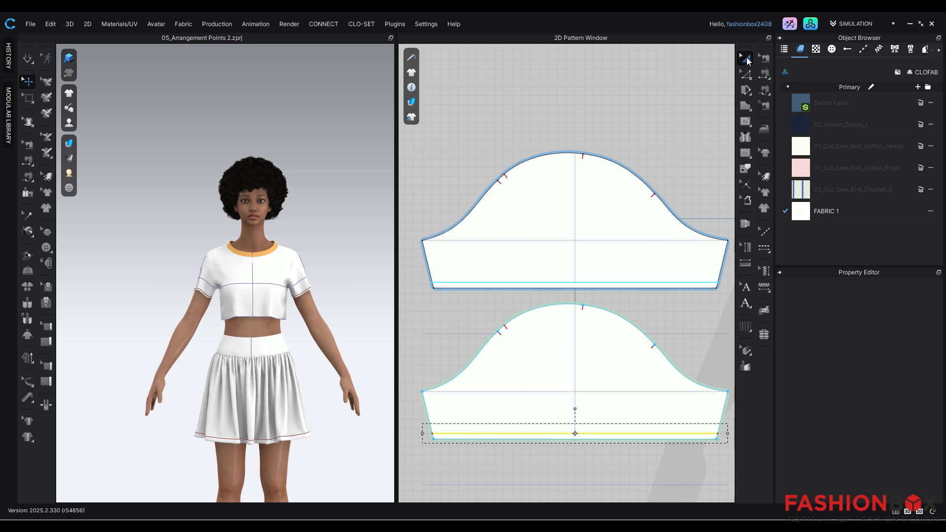
pyautogui.click(637, 386)
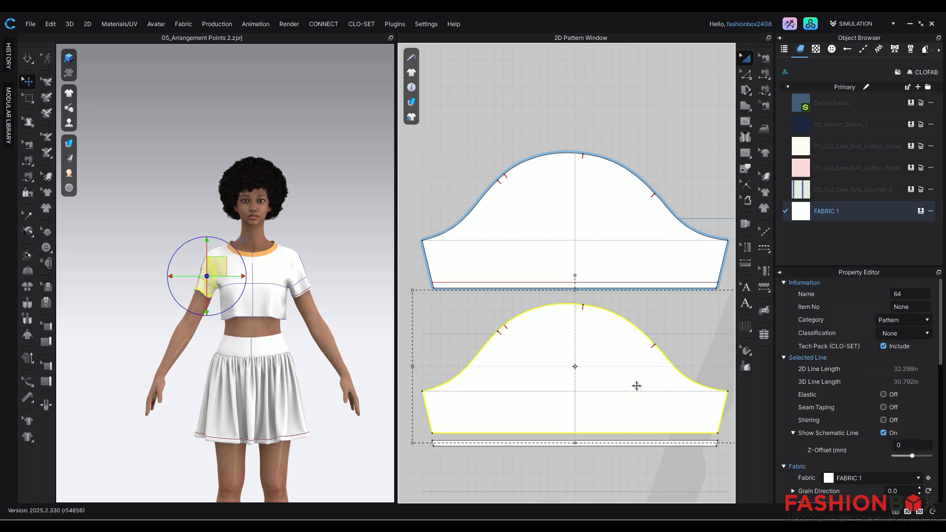
pyautogui.press('Delete')
# Sew the sleeve's internal hem line to the upper edge of the narrow sleeve hem strip
pyautogui.click(765, 73)
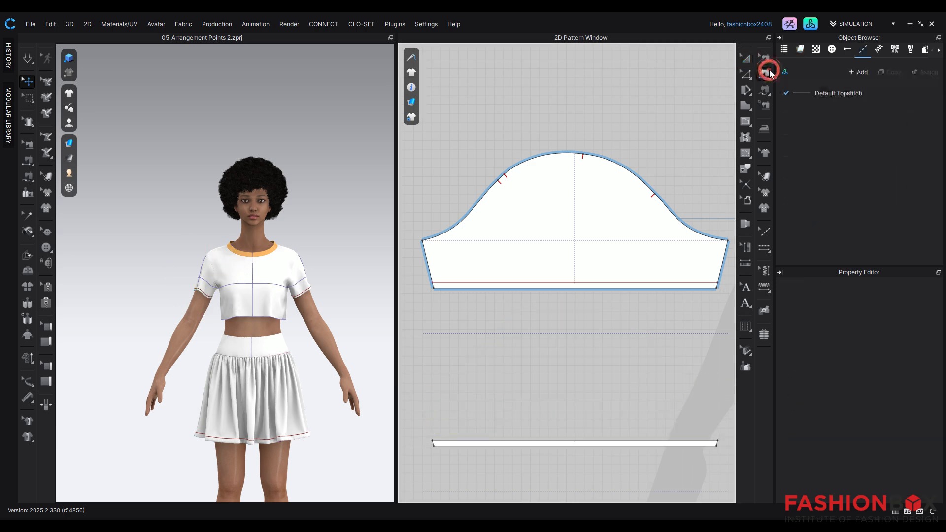
pyautogui.click(525, 285)
pyautogui.click(515, 437)
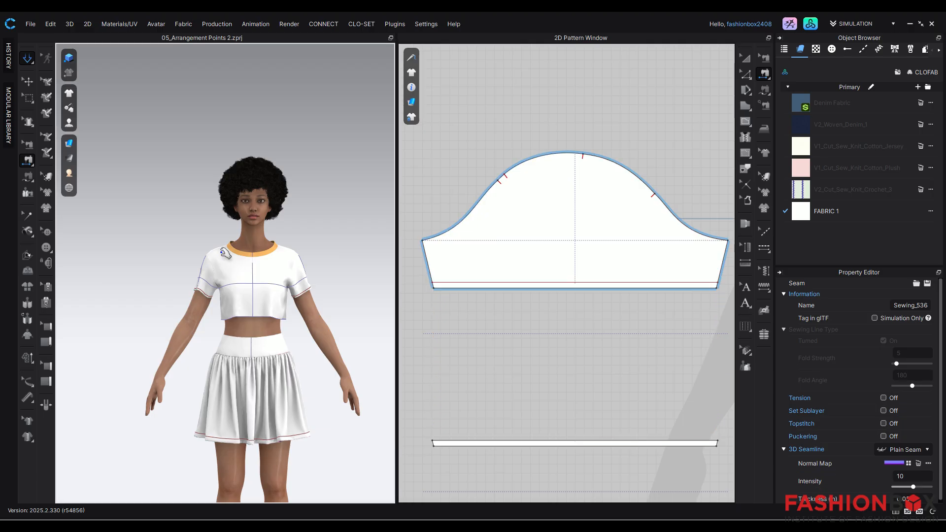
# Inspect the simulated sleeve hem up close and review the whole outfit from the front
pyautogui.press('q')
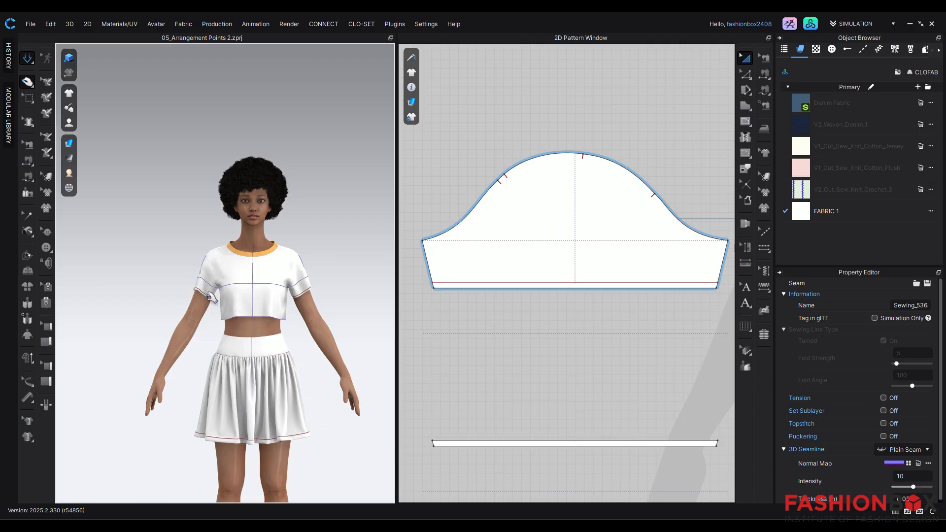
pyautogui.scroll(8, 215, 307)
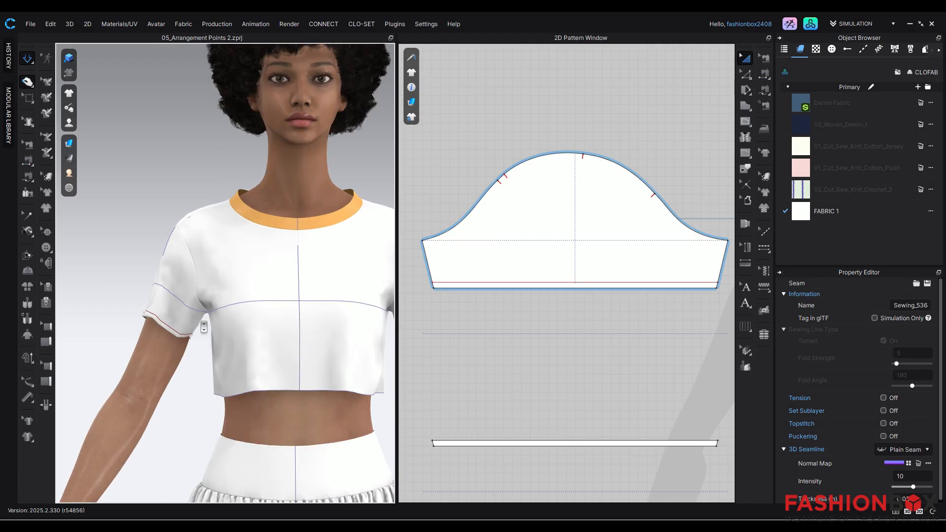
pyautogui.scroll(2, 152, 306)
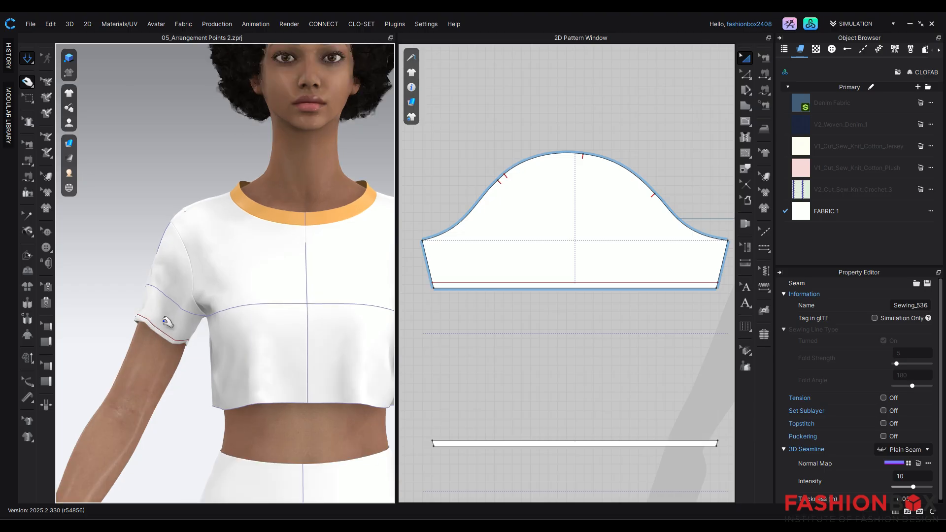
pyautogui.scroll(-10, 299, 378)
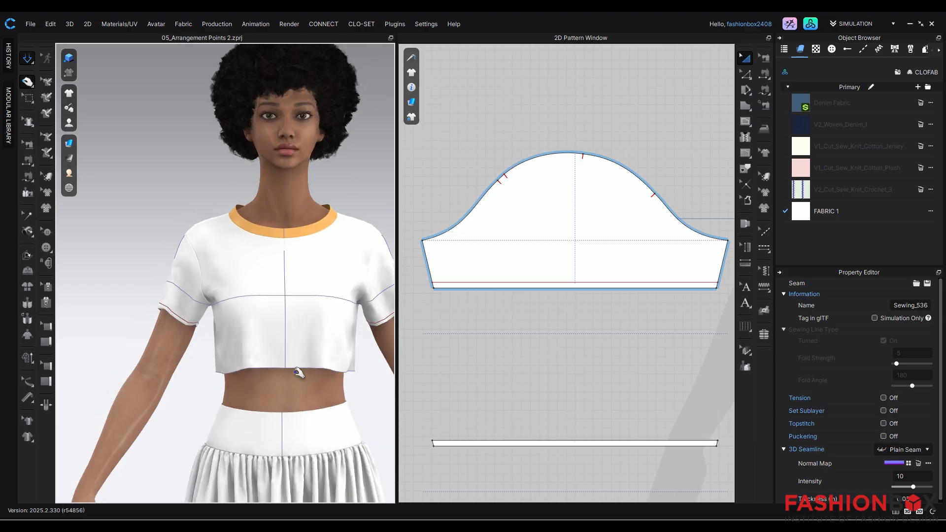
pyautogui.scroll(-6, 299, 379)
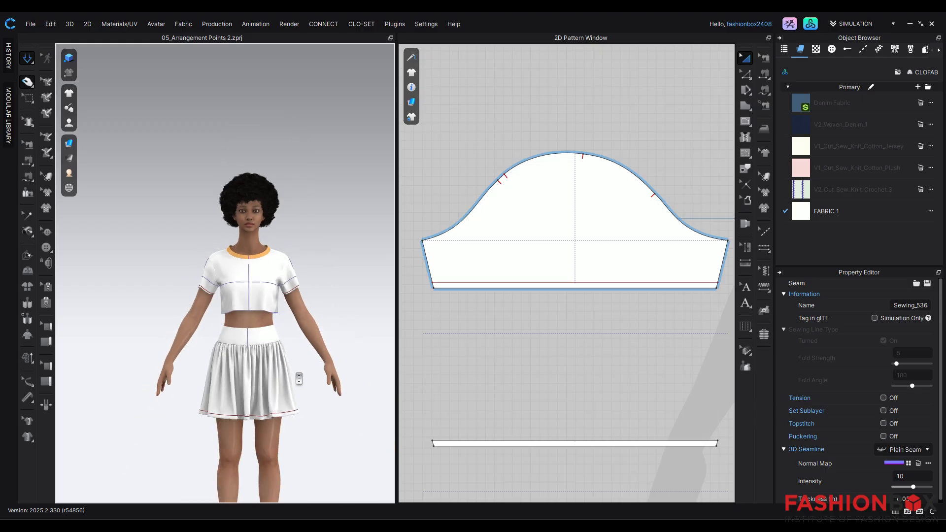
pyautogui.scroll(8, 264, 338)
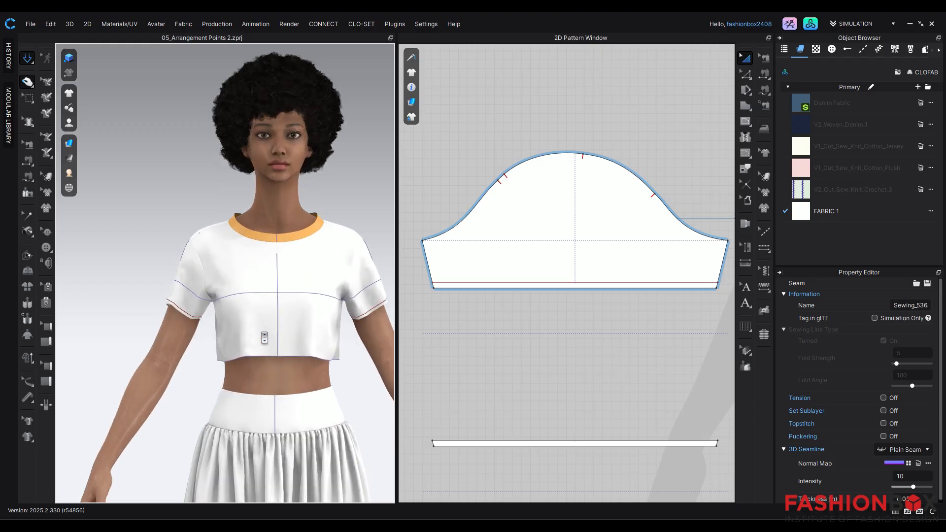
# Select the bottom edge of the top's front bodice pattern for editing
pyautogui.click(275, 367)
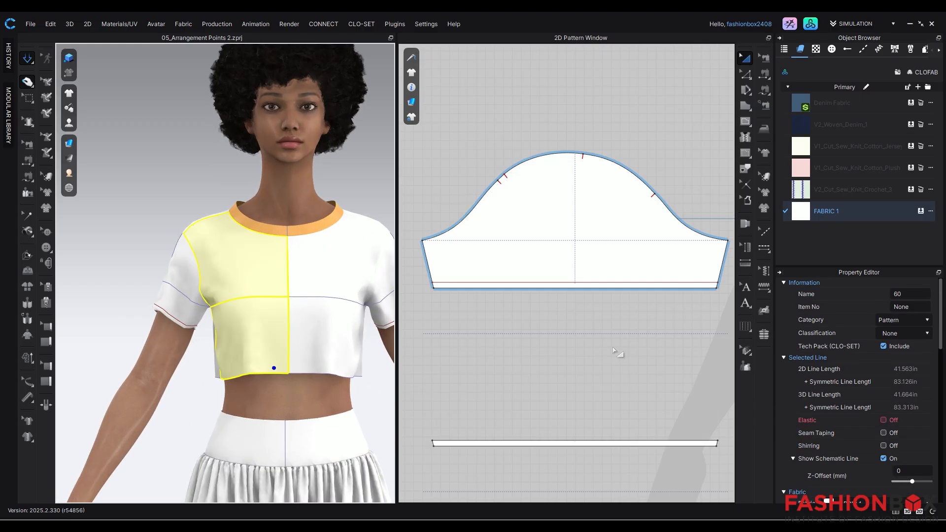
pyautogui.scroll(-10, 613, 350)
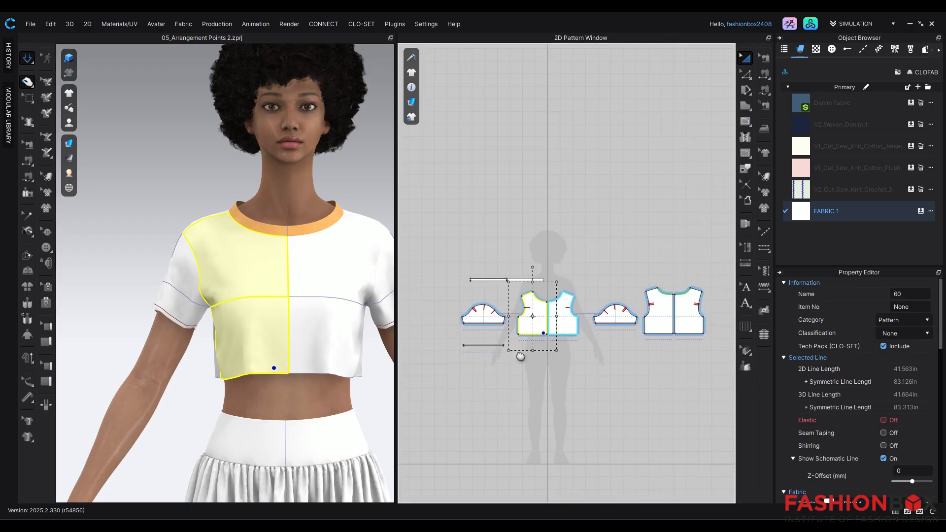
pyautogui.scroll(3, 523, 354)
pyautogui.click(747, 76)
pyautogui.click(501, 323)
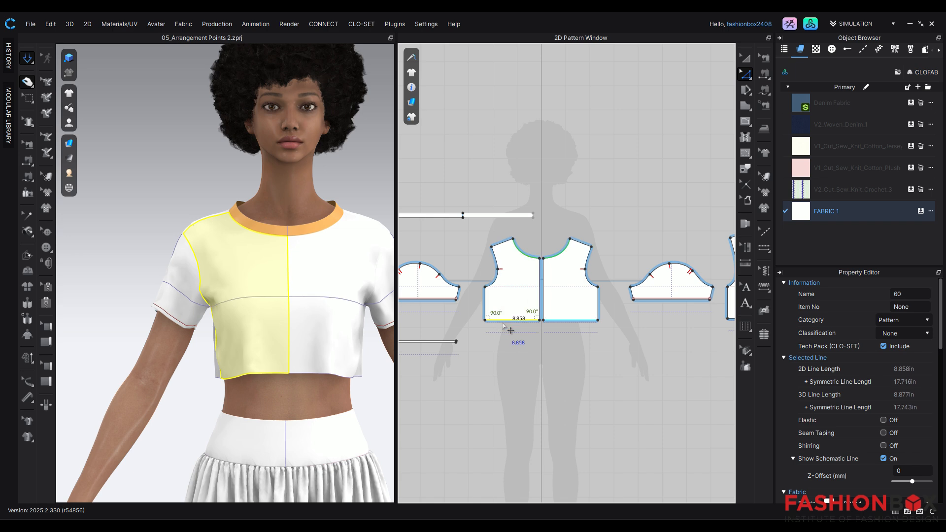
# Offset the front bodice hem as an internal line at 0.250 in
pyautogui.rightClick(503, 323)
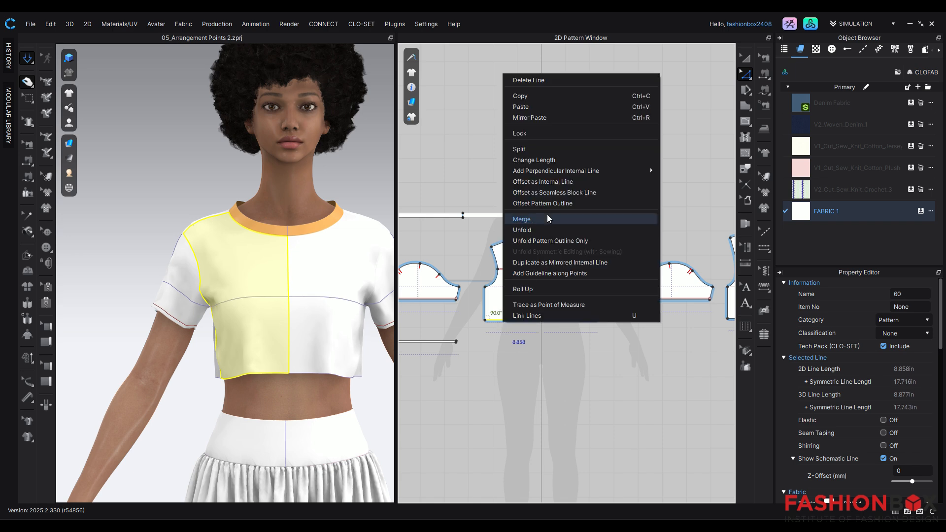
pyautogui.click(544, 181)
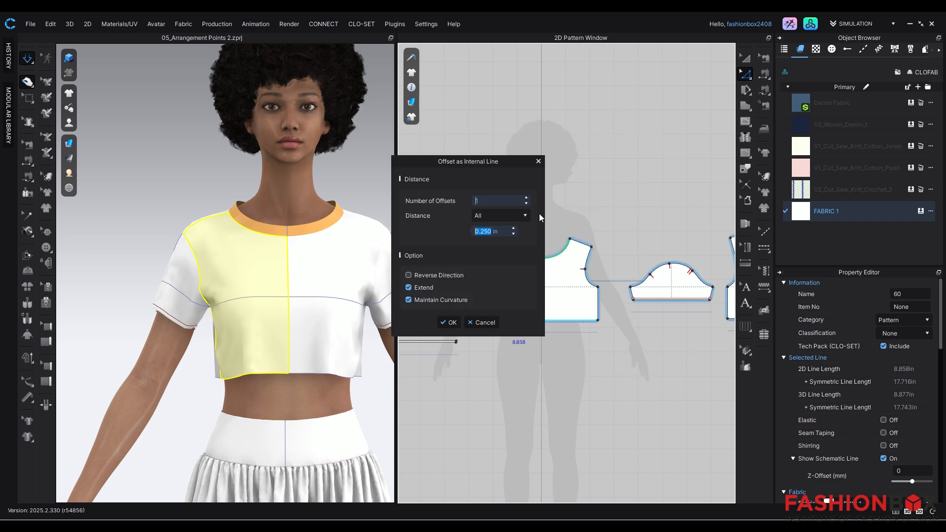
pyautogui.click(451, 323)
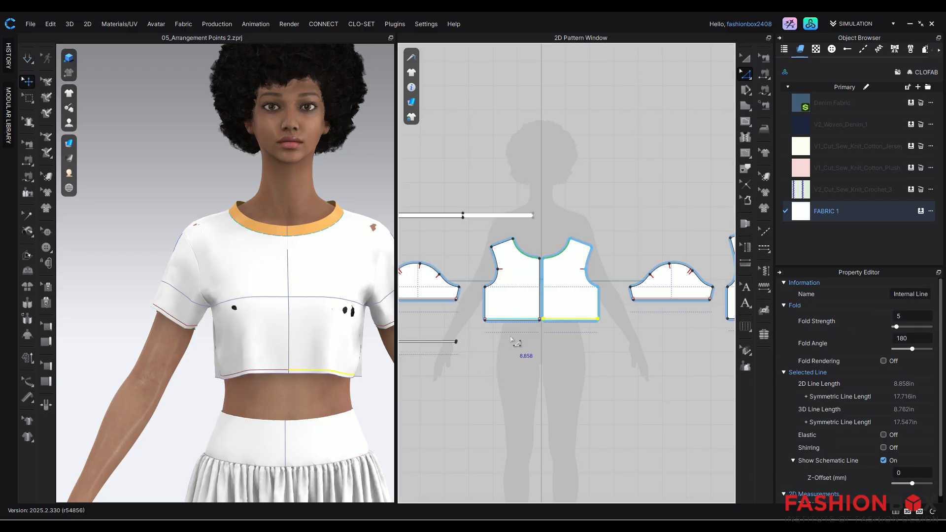
pyautogui.scroll(5, 567, 377)
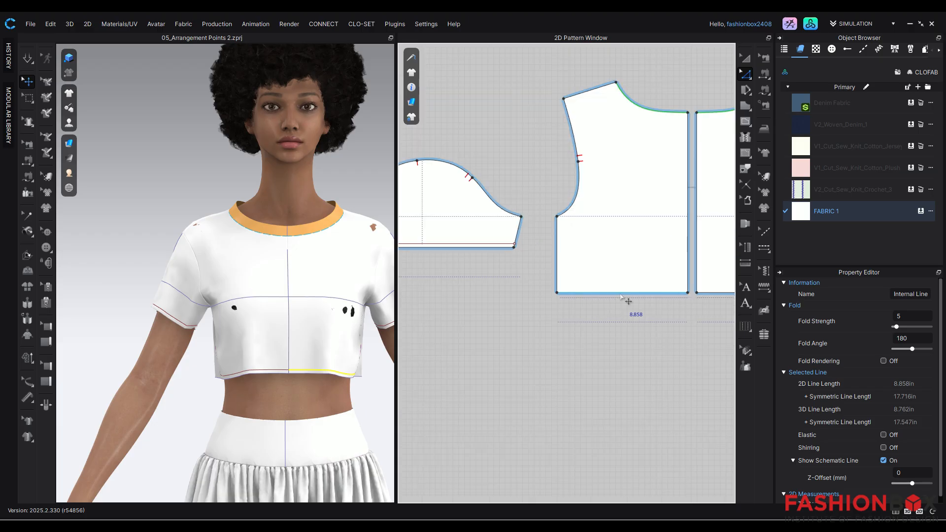
pyautogui.click(621, 295)
pyautogui.rightClick(625, 295)
pyautogui.click(596, 333)
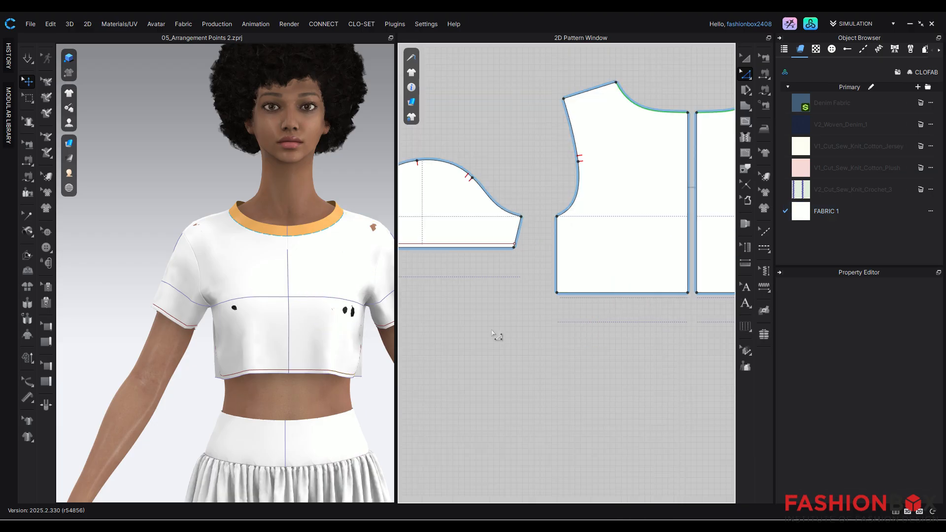
# Undo the 0.250 in hem offset and reselect the hem edge of the left-hand front bodice piece
pyautogui.moveTo(498, 334); pyautogui.dragTo(682, 331, button='right')
pyautogui.moveTo(682, 331); pyautogui.dragTo(685, 331, button='middle')
pyautogui.click(543, 331)
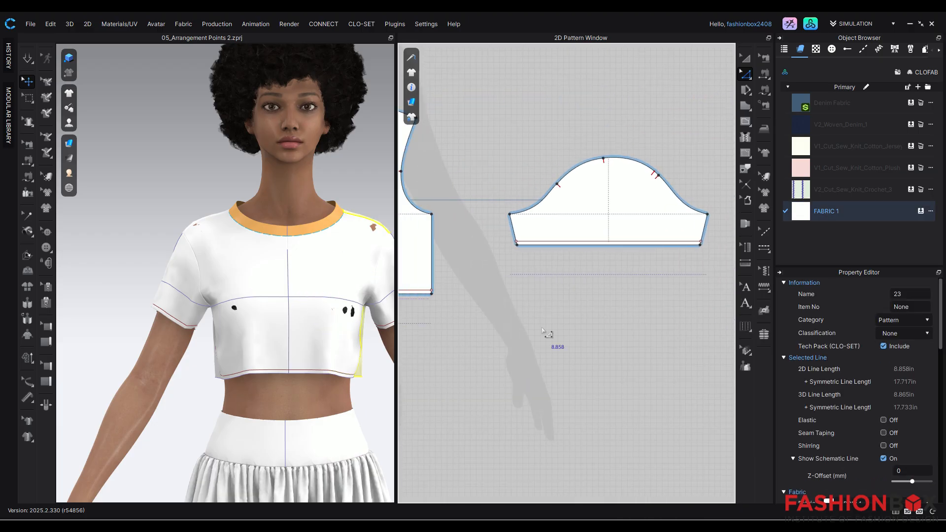
pyautogui.moveTo(505, 347); pyautogui.dragTo(684, 362, button='right')
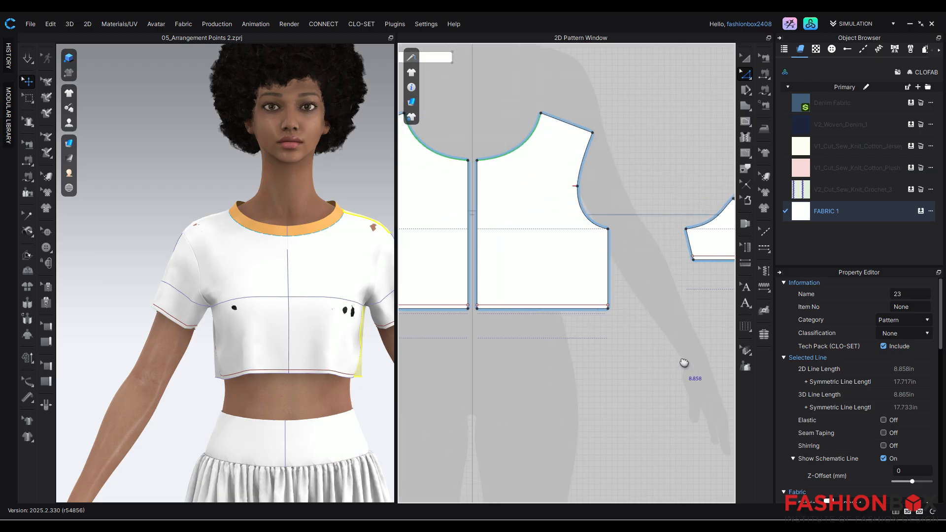
pyautogui.click(594, 338)
pyautogui.rightClick(576, 324)
pyautogui.click(507, 325)
pyautogui.moveTo(510, 332); pyautogui.dragTo(593, 343, button='right')
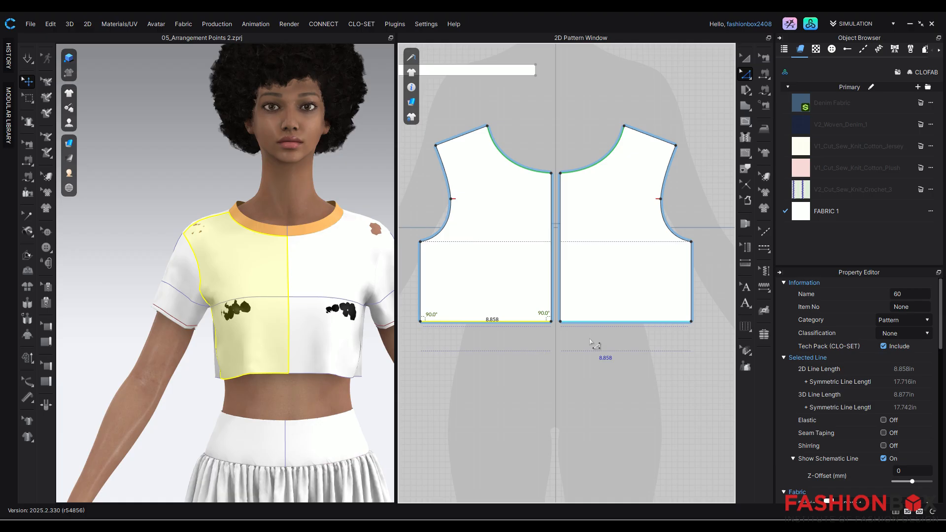
# Offset the front bodice hem as a single internal line at 0.5 in
pyautogui.rightClick(519, 324)
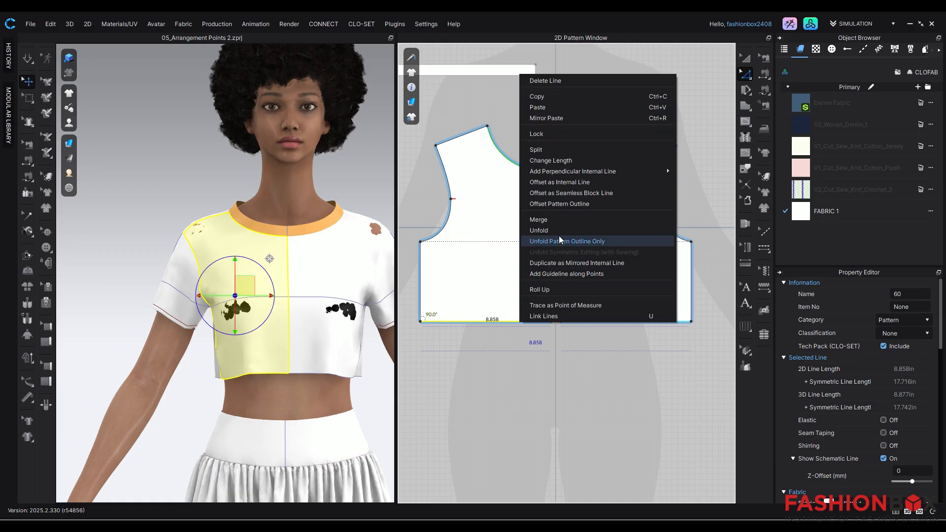
pyautogui.click(583, 182)
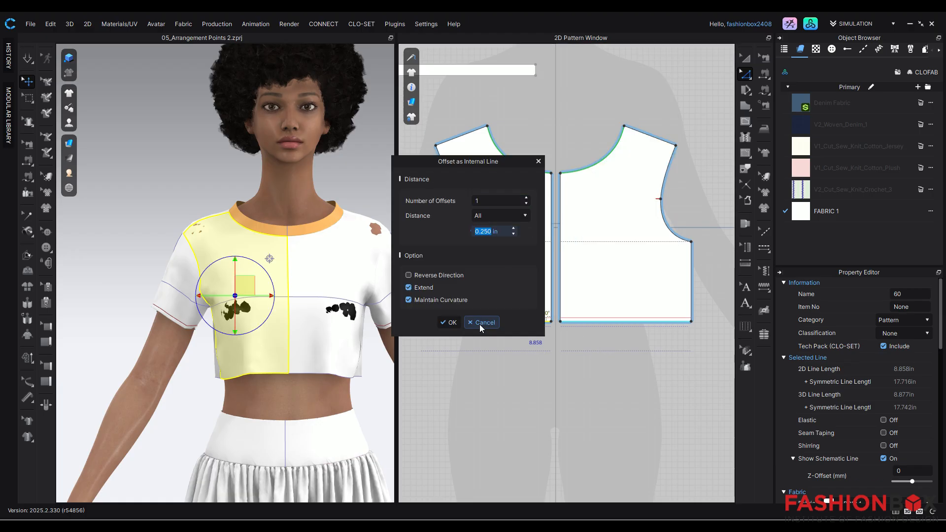
pyautogui.write('0.5')
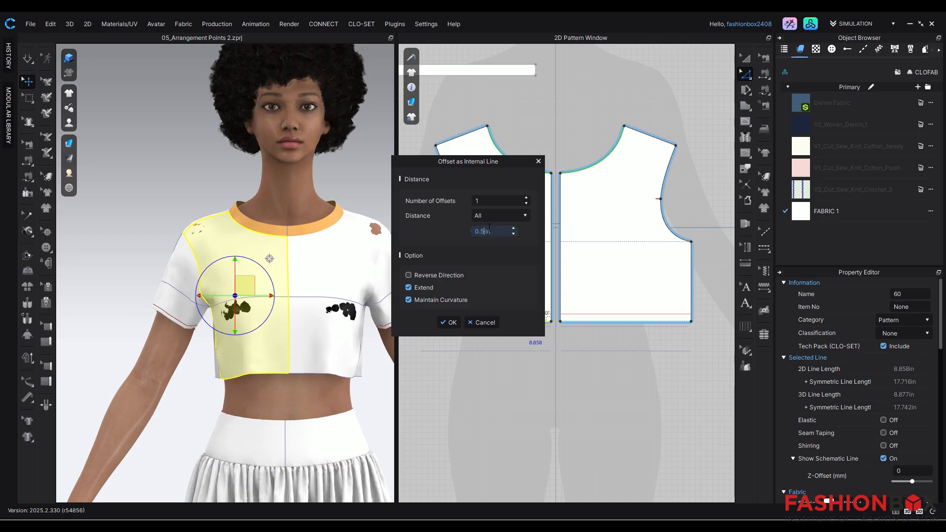
pyautogui.click(449, 322)
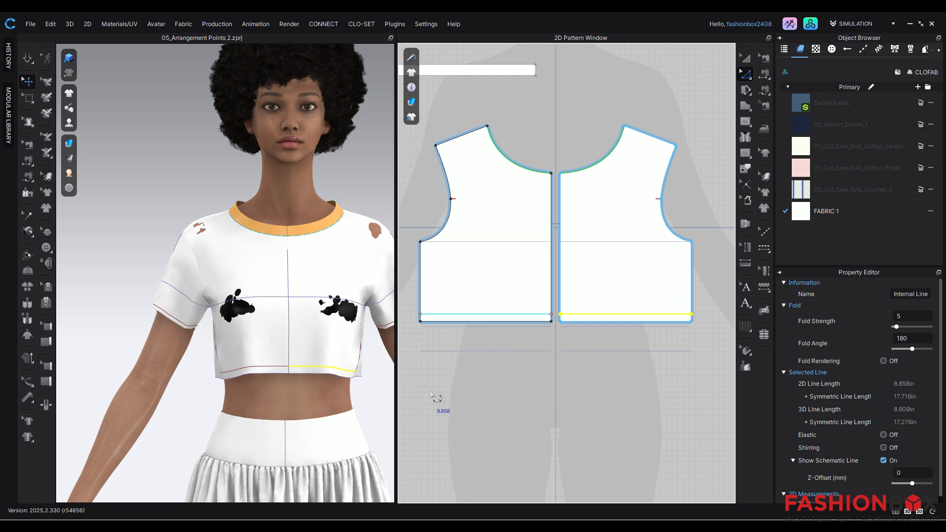
pyautogui.scroll(-2, 361, 411)
pyautogui.moveTo(343, 433)
pyautogui.mouseDown(button='right')
pyautogui.moveTo(414, 440)
pyautogui.moveTo(331, 439)
pyautogui.mouseUp(button='right')
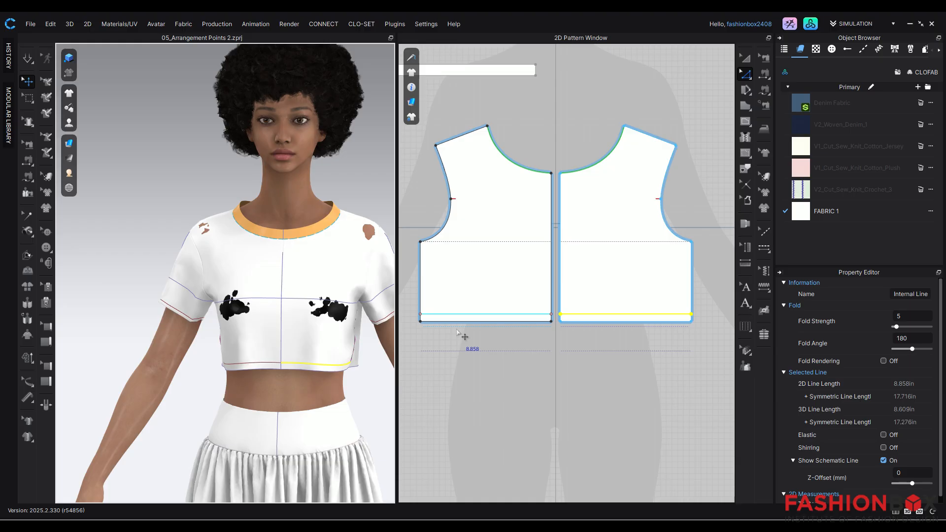
pyautogui.scroll(-4, 366, 419)
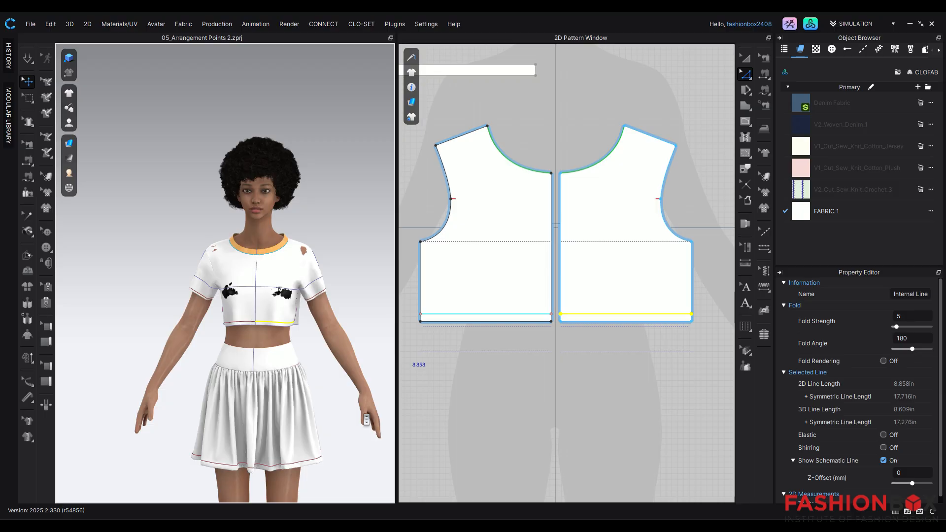
pyautogui.scroll(4, 366, 419)
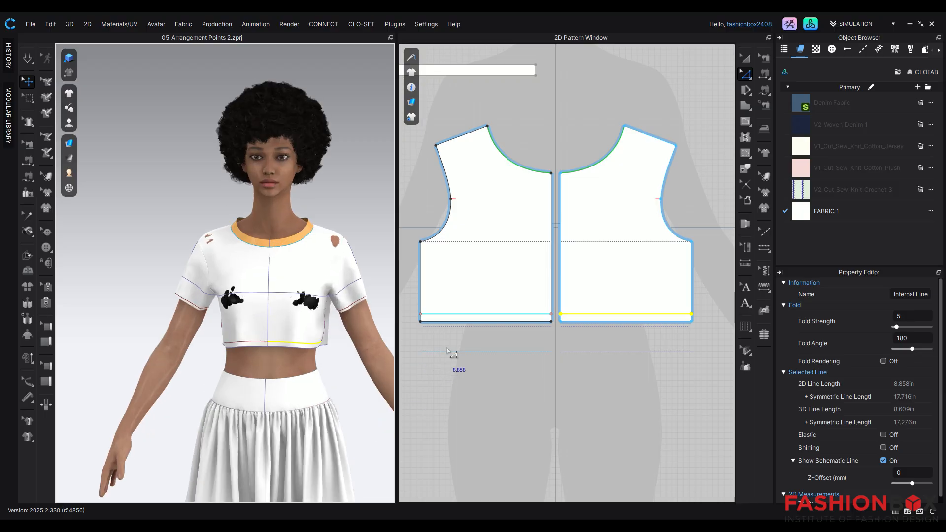
# Make a Layer Clone (Under) of the left-hand front bodice piece and place it about 14.2 in directly below the original
pyautogui.click(745, 57)
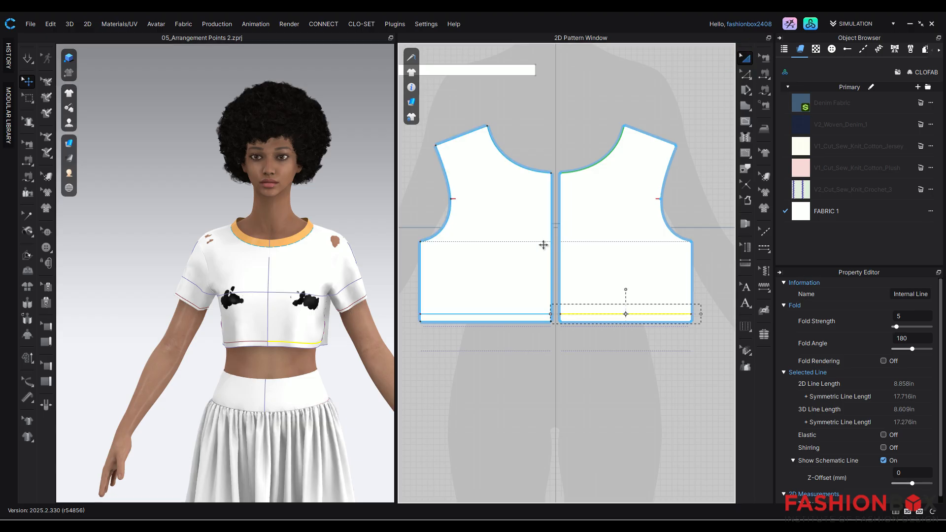
pyautogui.click(500, 260)
pyautogui.rightClick(500, 260)
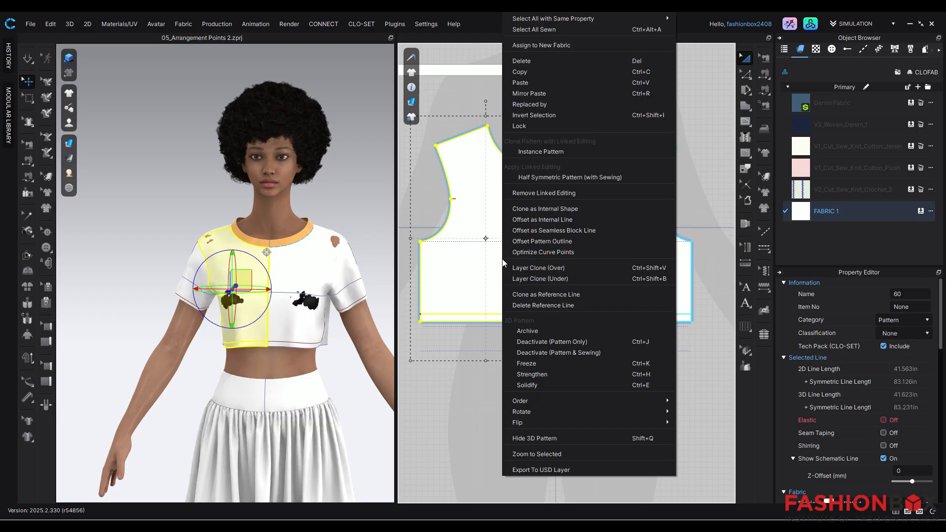
pyautogui.click(563, 278)
pyautogui.click(488, 445)
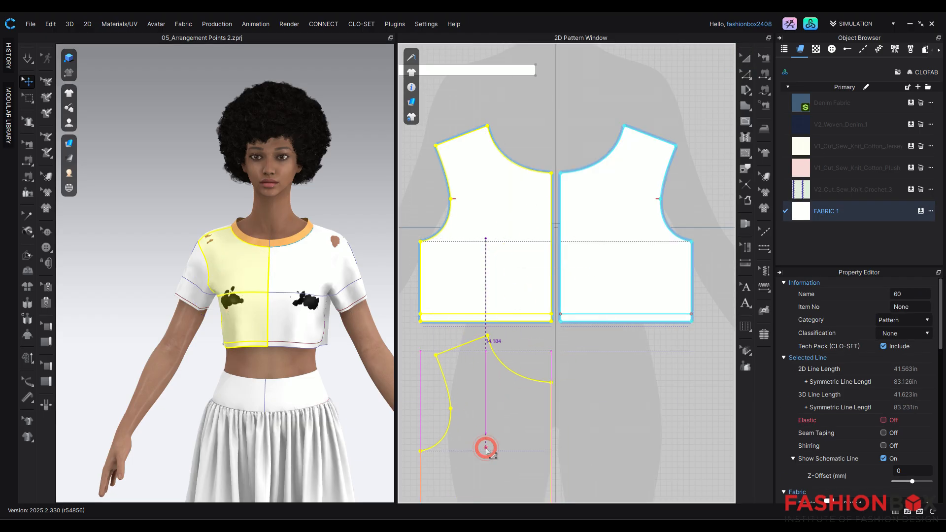
# Cut the cloned front bodice along its hem internal line and delete the upper part, keeping only the narrow hem strip
pyautogui.moveTo(675, 428); pyautogui.dragTo(686, 255, button='middle')
pyautogui.click(509, 351)
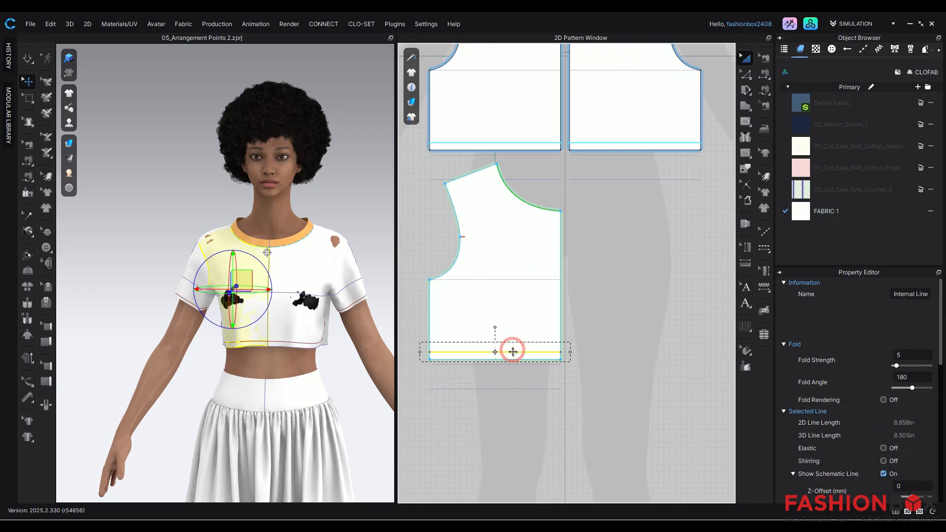
pyautogui.rightClick(512, 353)
pyautogui.click(588, 219)
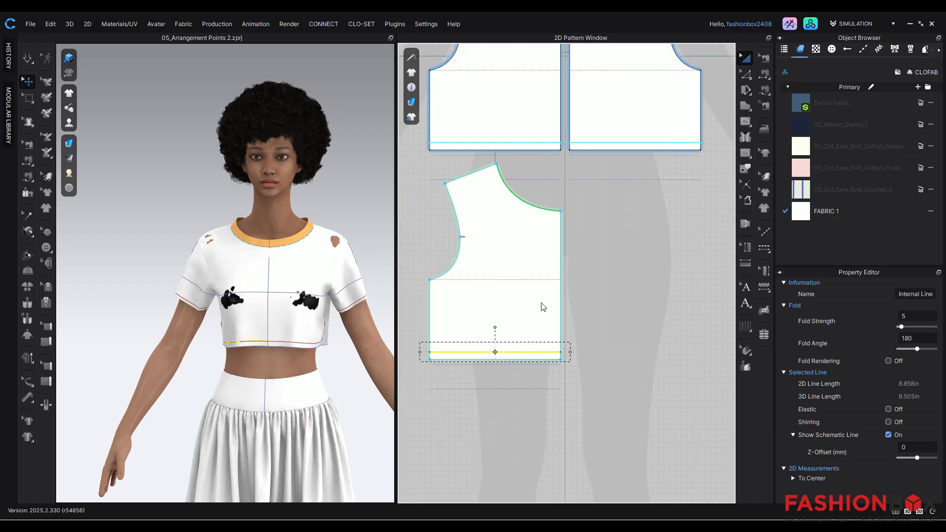
pyautogui.click(530, 282)
pyautogui.press('Delete')
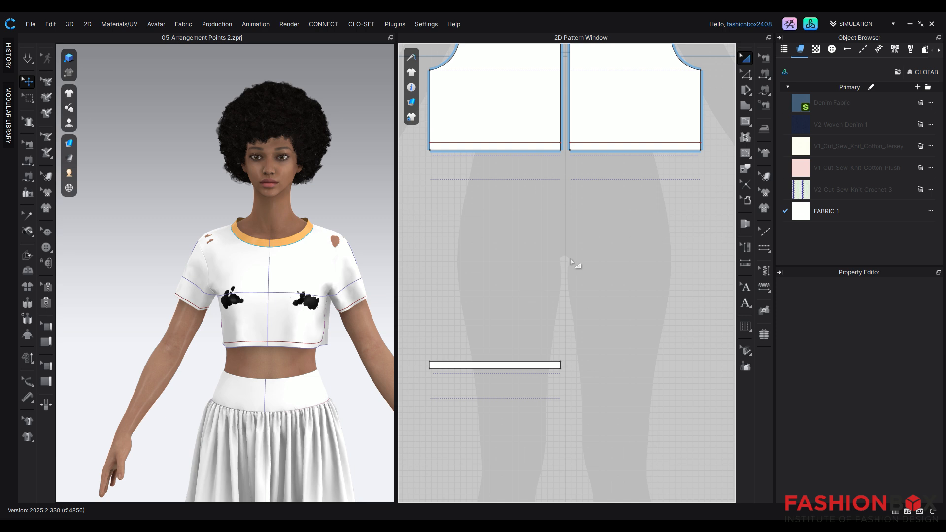
# Sew the left-hand front bodice's hem internal line to the upper edge of the hem strip
pyautogui.click(764, 73)
pyautogui.click(481, 144)
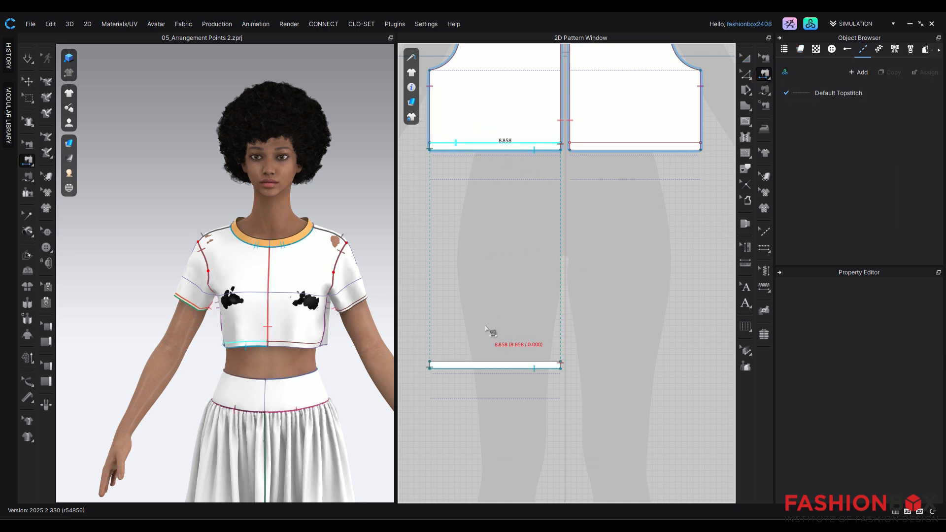
pyautogui.click(481, 362)
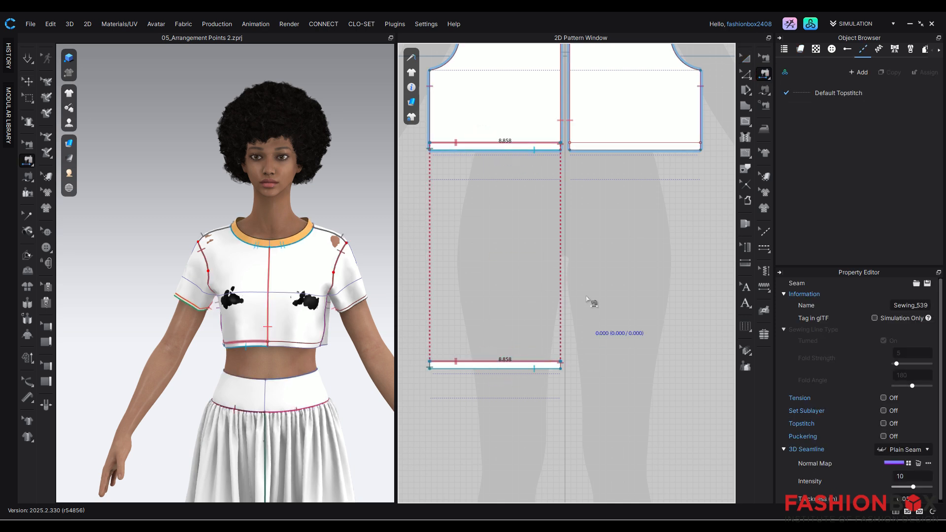
pyautogui.click(742, 58)
pyautogui.scroll(-2, 591, 222)
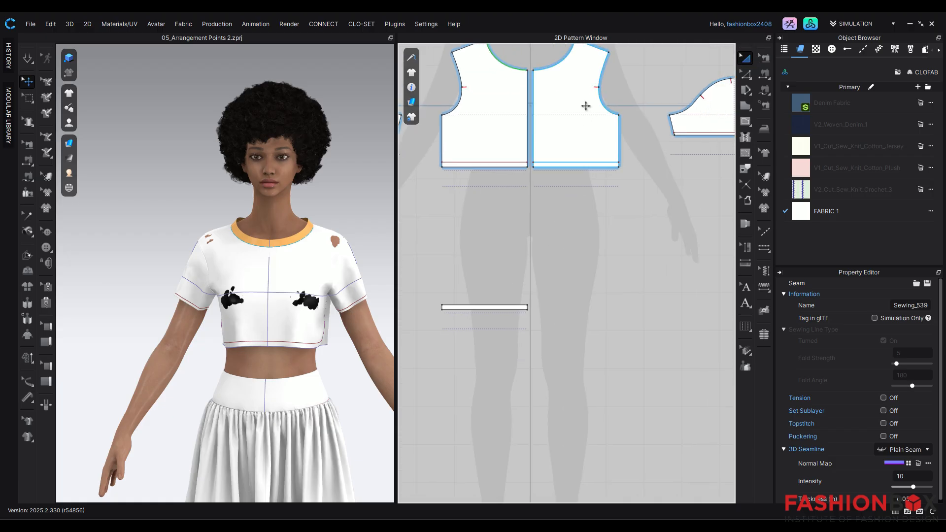
pyautogui.click(585, 106)
pyautogui.rightClick(570, 126)
pyautogui.click(541, 200)
pyautogui.scroll(-2, 542, 212)
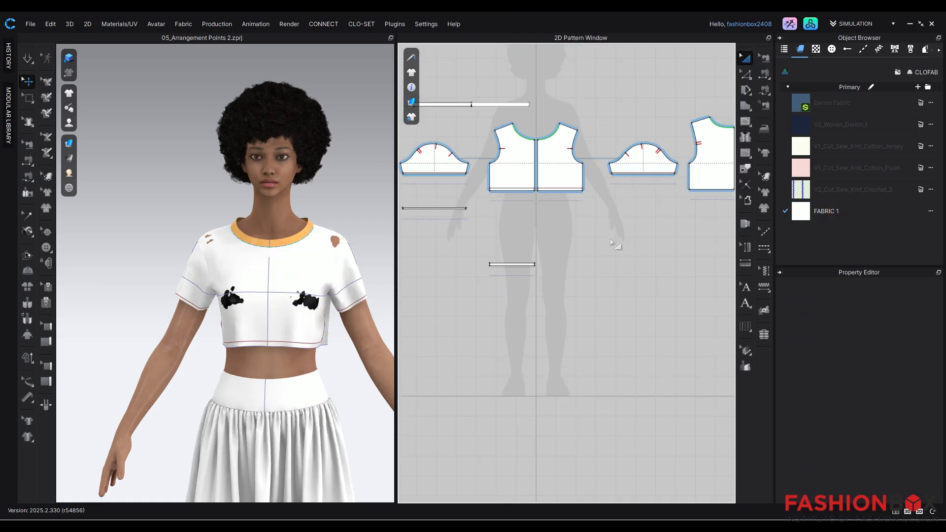
pyautogui.scroll(3, 610, 243)
pyautogui.click(455, 192)
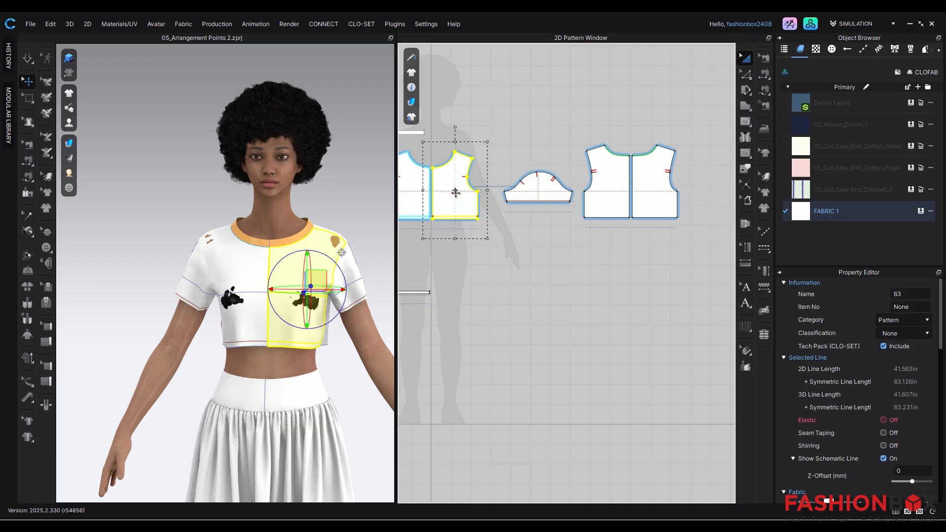
# Offset the back bodice hem as a single internal line at 0.500 in
pyautogui.press('z')
pyautogui.click(611, 216)
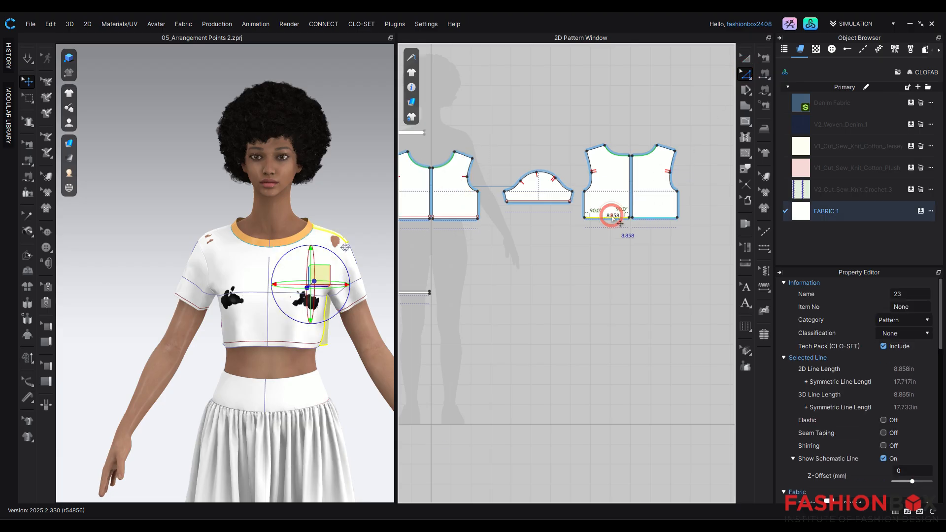
pyautogui.rightClick(611, 219)
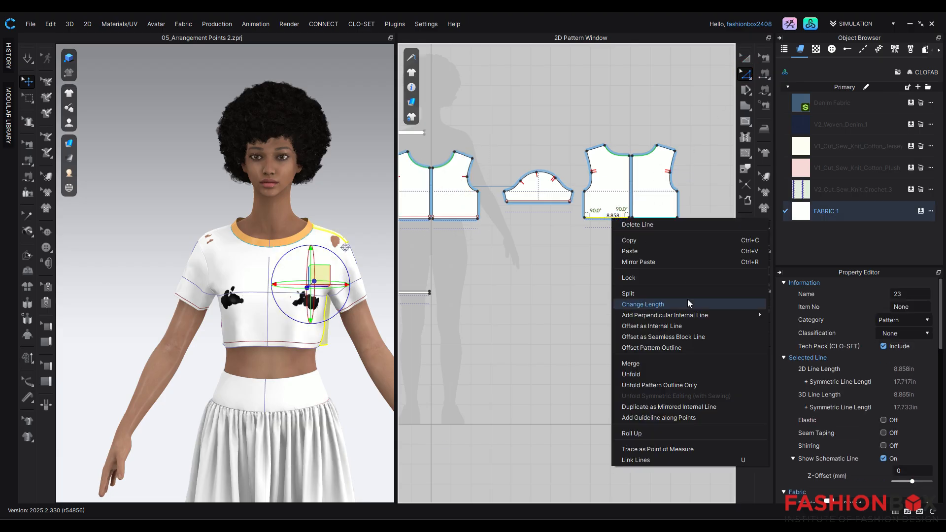
pyautogui.click(698, 325)
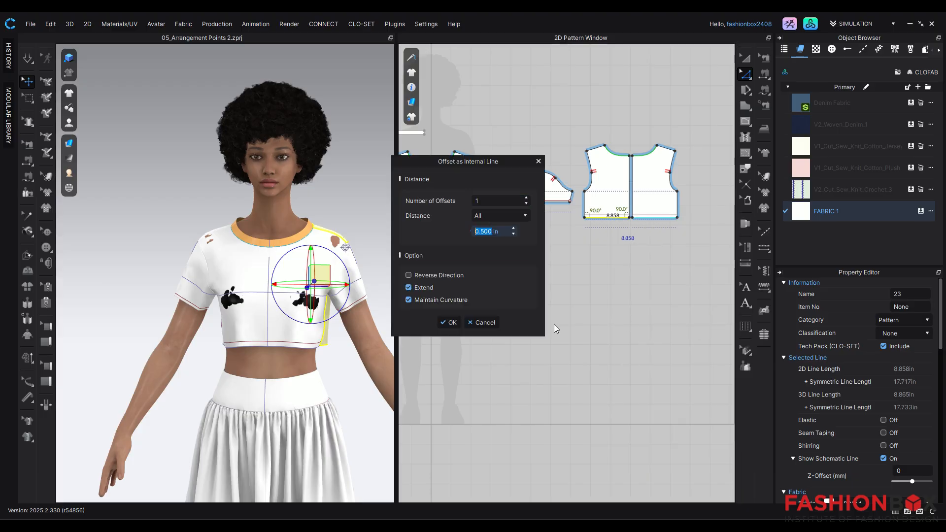
pyautogui.click(457, 326)
# Make Layer Clones (Under) of the right-hand front bodice and both back bodice pieces and place them just below the originals
pyautogui.click(746, 57)
pyautogui.keyDown('shift'); pyautogui.click(452, 195); pyautogui.keyUp('shift')
pyautogui.keyDown('shift'); pyautogui.click(605, 185); pyautogui.keyUp('shift')
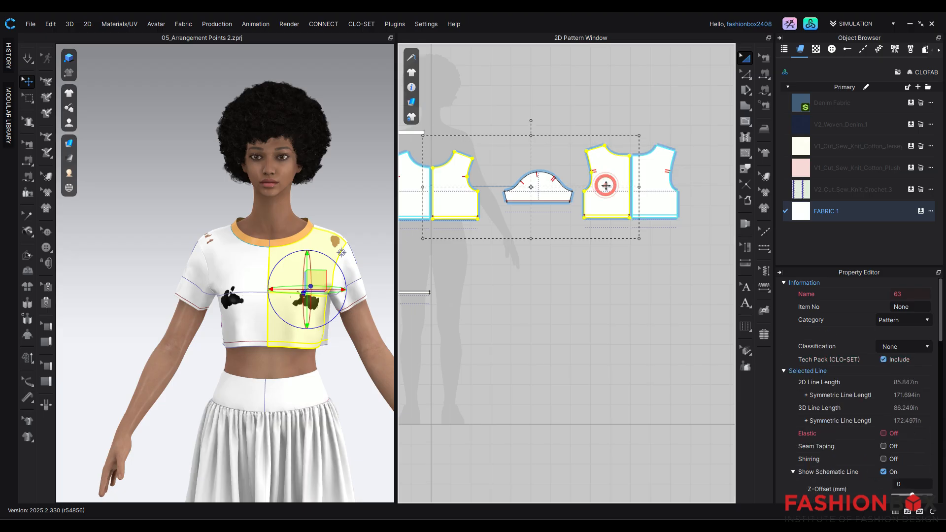
pyautogui.keyDown('shift'); pyautogui.click(652, 188); pyautogui.keyUp('shift')
pyautogui.rightClick(654, 192)
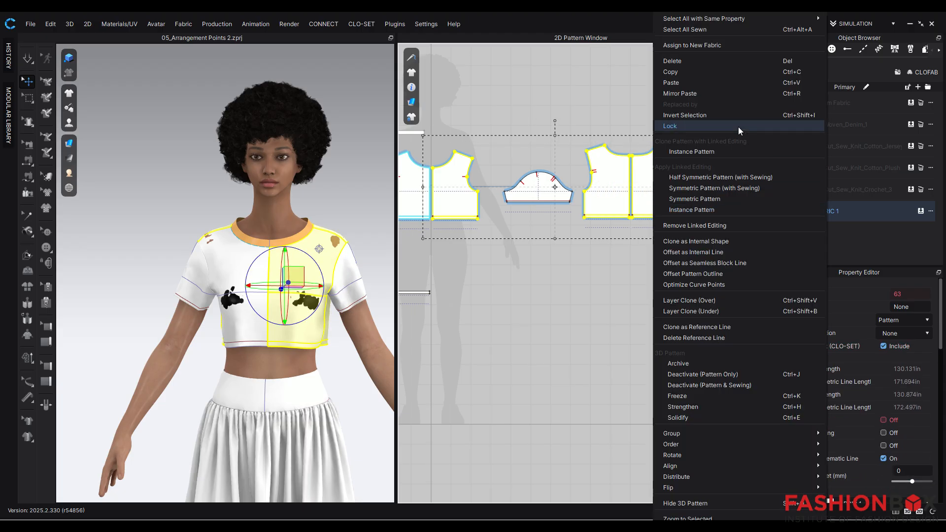
pyautogui.click(722, 311)
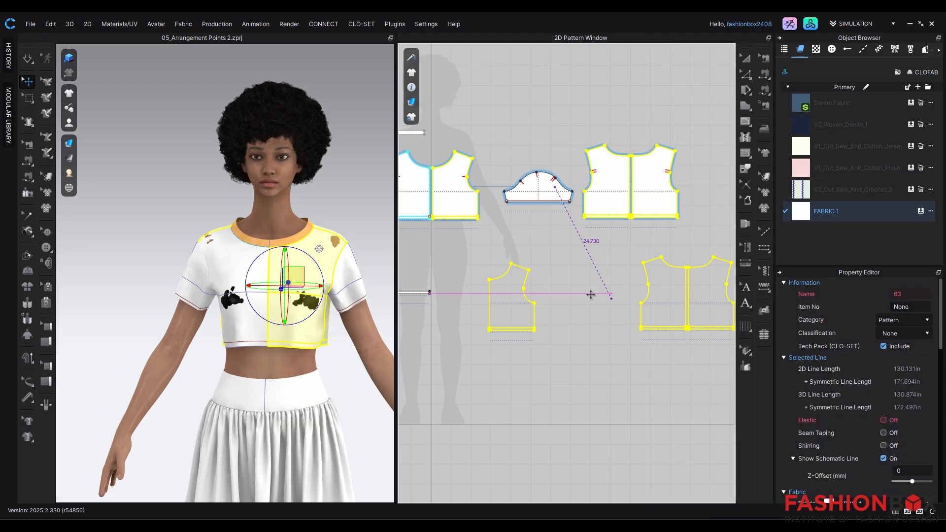
pyautogui.click(564, 264)
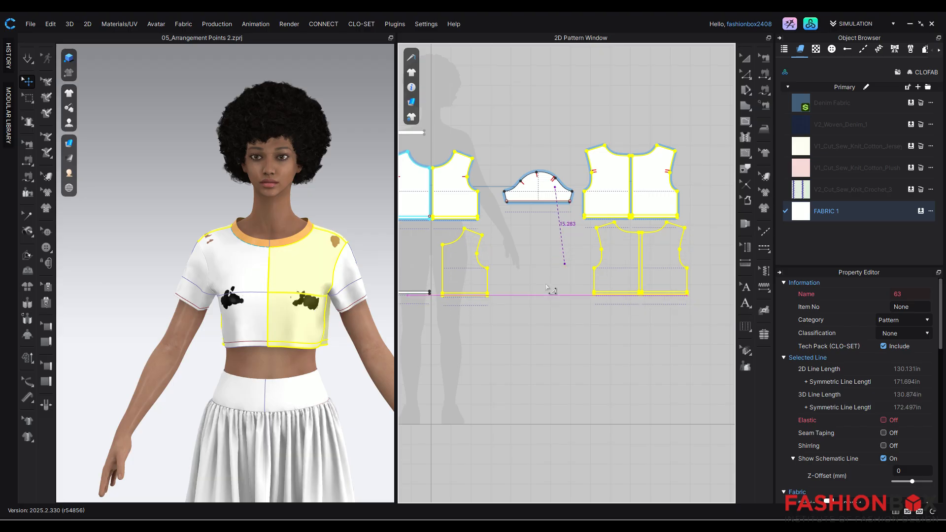
# Cut the cloned right-hand front bodice and both cloned back bodice pieces along their hem internal lines
pyautogui.click(469, 317)
pyautogui.click(471, 293)
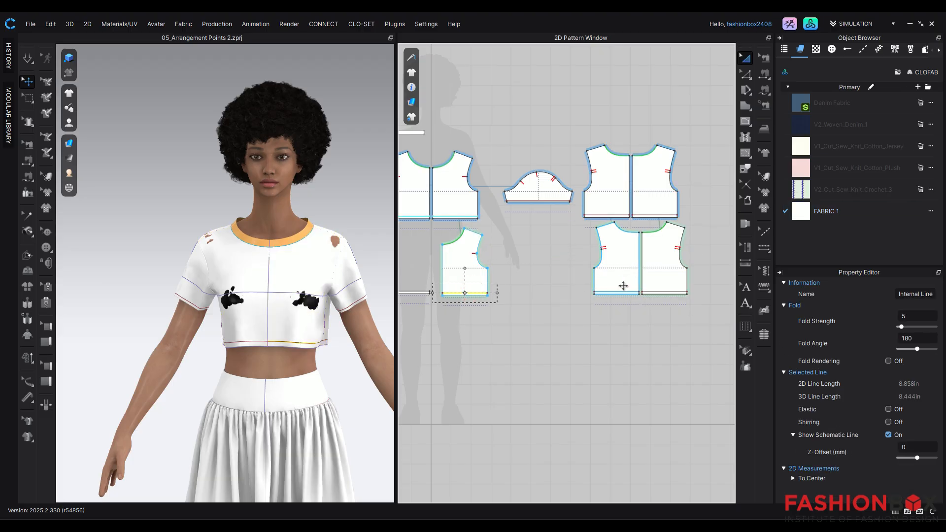
pyautogui.keyDown('shift'); pyautogui.click(618, 292); pyautogui.keyUp('shift')
pyautogui.keyDown('shift'); pyautogui.click(657, 293); pyautogui.keyUp('shift')
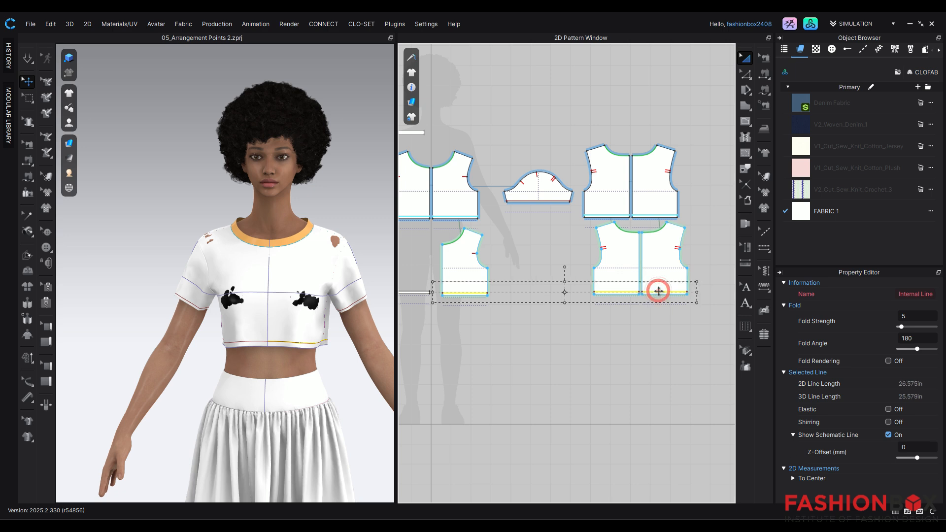
pyautogui.rightClick(658, 291)
pyautogui.click(689, 184)
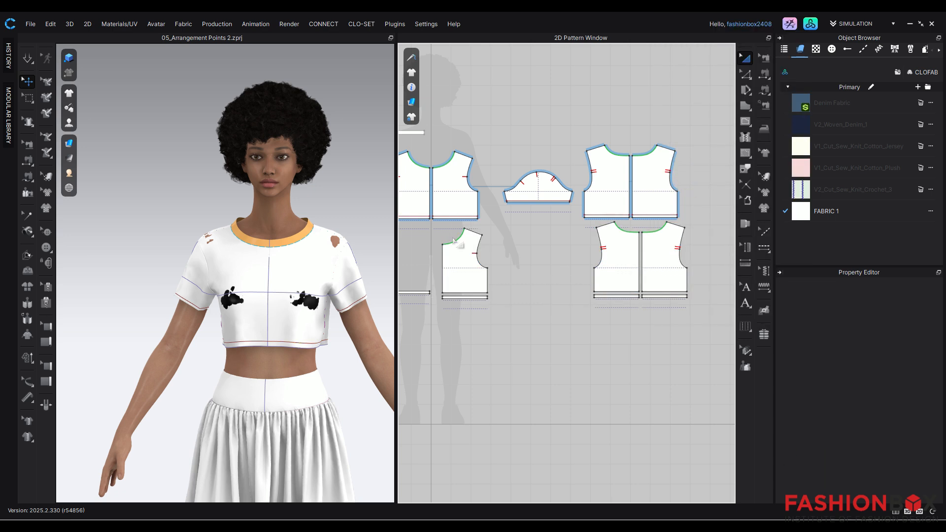
# Delete the upper parts of the three cut bodice clones, keeping only the narrow hem strips
pyautogui.click(473, 264)
pyautogui.press('Delete')
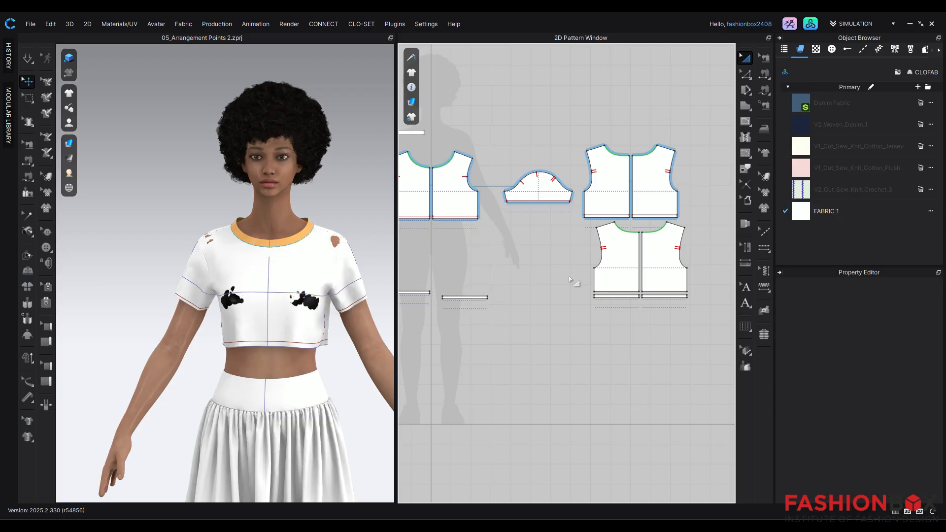
pyautogui.click(618, 276)
pyautogui.press('Delete')
pyautogui.click(659, 271)
pyautogui.press('Delete')
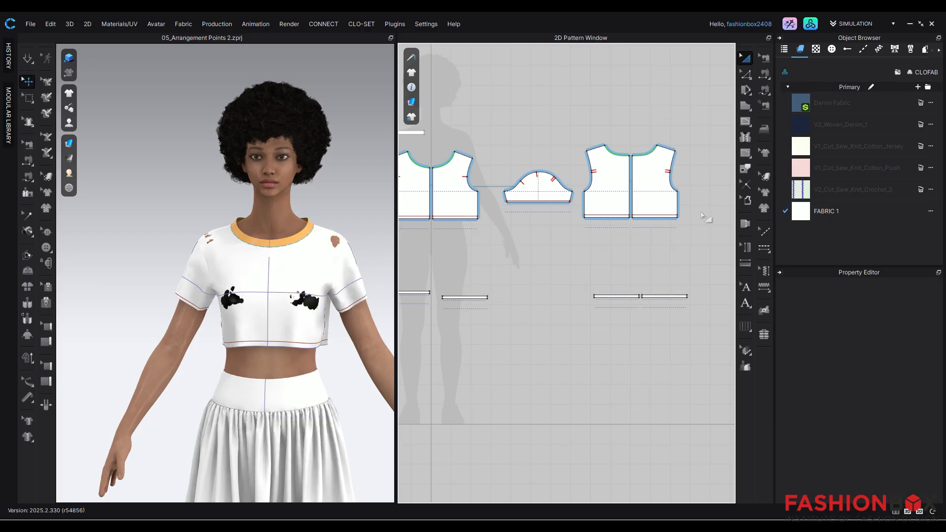
# Sew the hem internal lines of the right-hand front bodice and both back bodice pieces to the upper edges of their matching hem strips
pyautogui.click(763, 74)
pyautogui.click(463, 220)
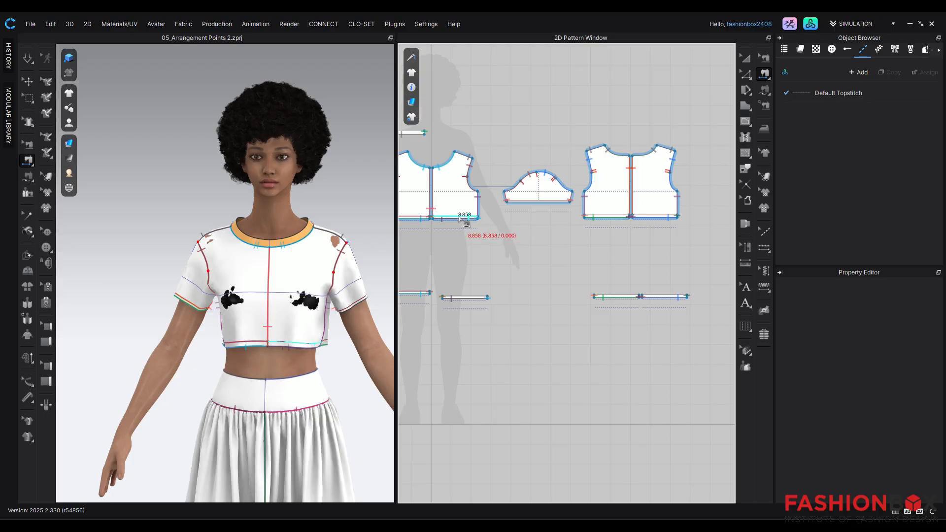
pyautogui.click(471, 296)
pyautogui.click(611, 216)
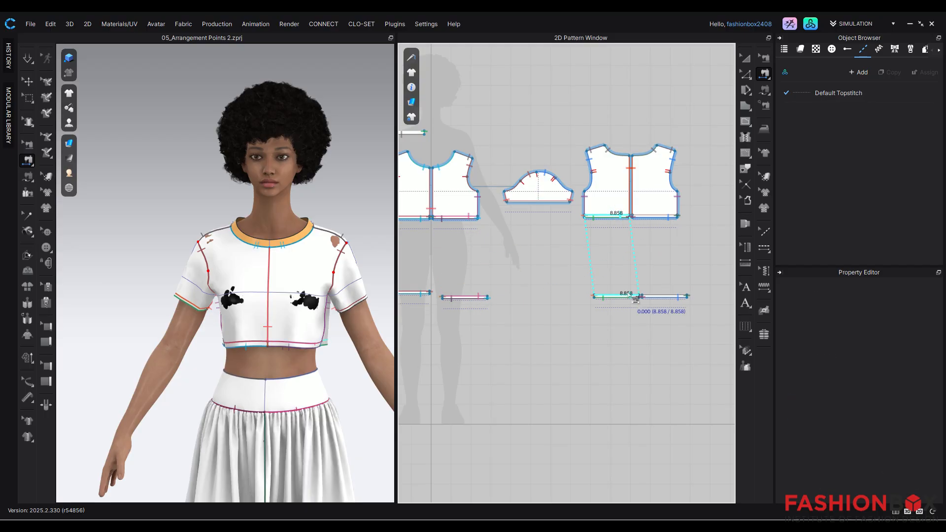
pyautogui.click(633, 296)
pyautogui.click(669, 216)
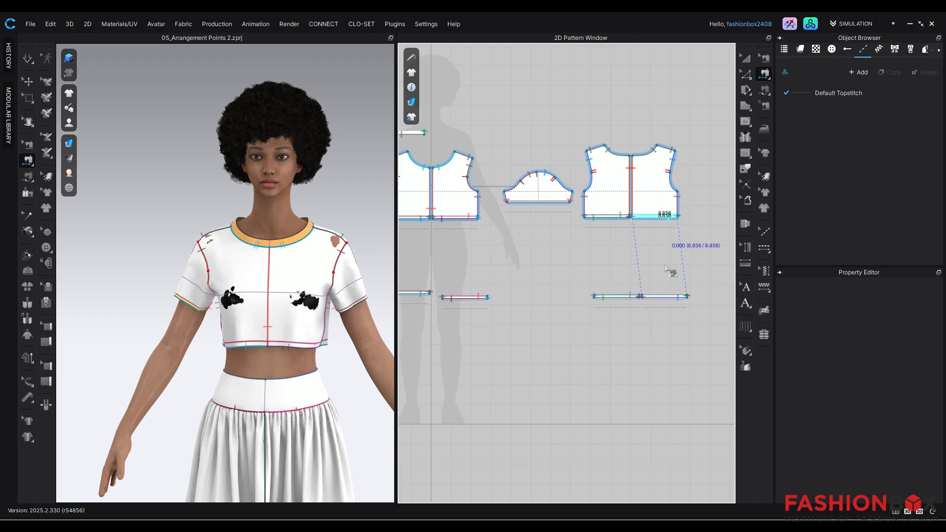
pyautogui.click(673, 296)
pyautogui.click(745, 58)
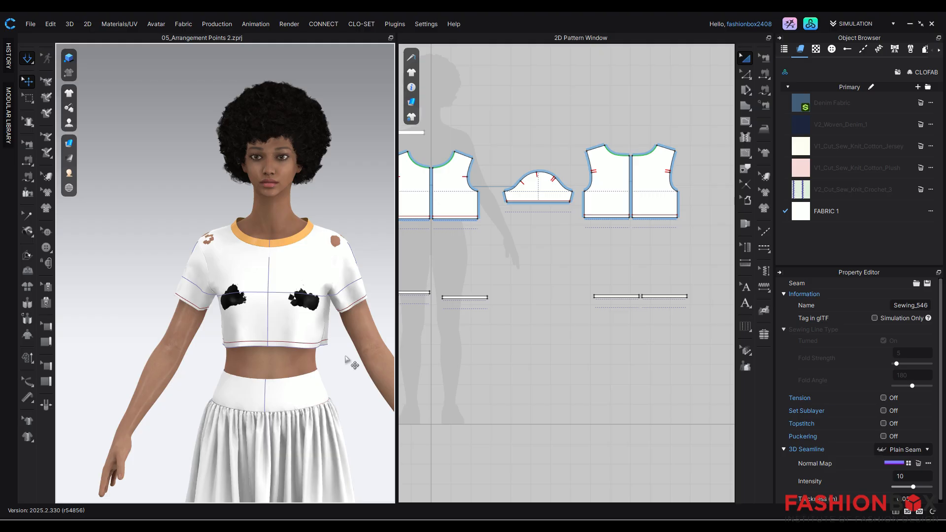
# Simulate the garment with the sewn hem strips and adjust the T-shirt's side hem on the avatar
pyautogui.press('space')
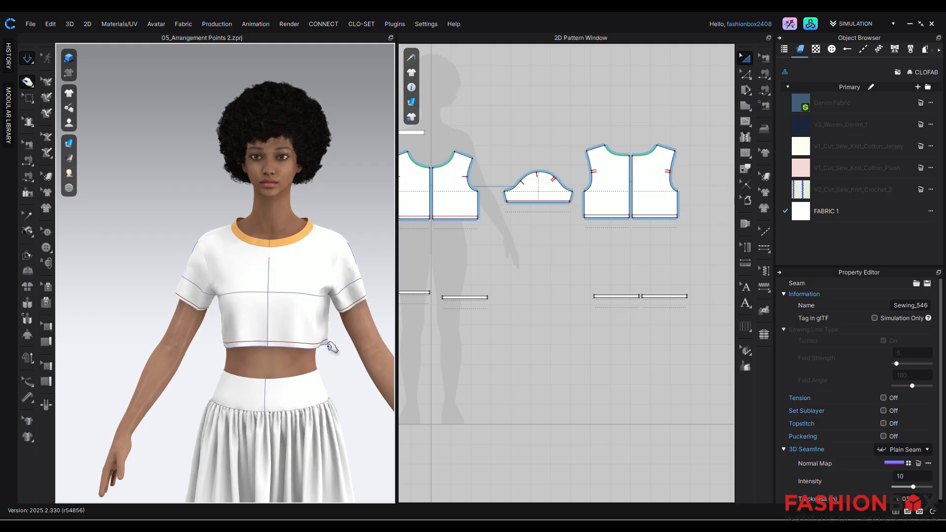
pyautogui.click(328, 344)
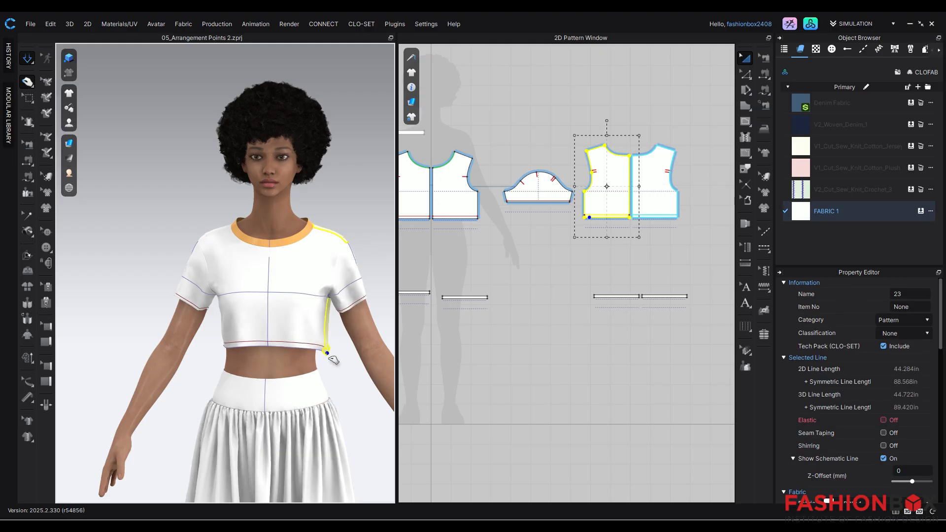
pyautogui.click(340, 378)
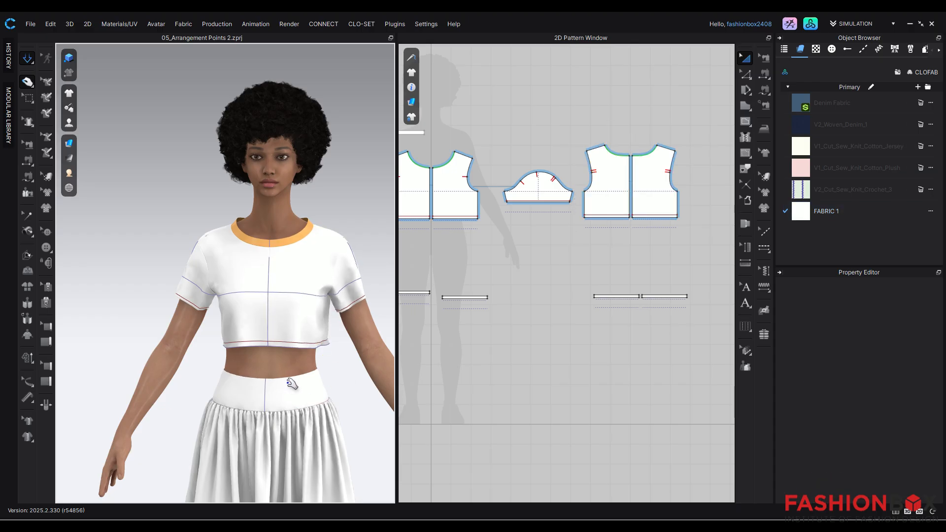
pyautogui.scroll(-3, 276, 382)
pyautogui.moveTo(277, 387)
pyautogui.mouseDown(button='right')
pyautogui.moveTo(523, 371)
pyautogui.moveTo(272, 385)
pyautogui.mouseUp(button='right')
pyautogui.scroll(5, 254, 328)
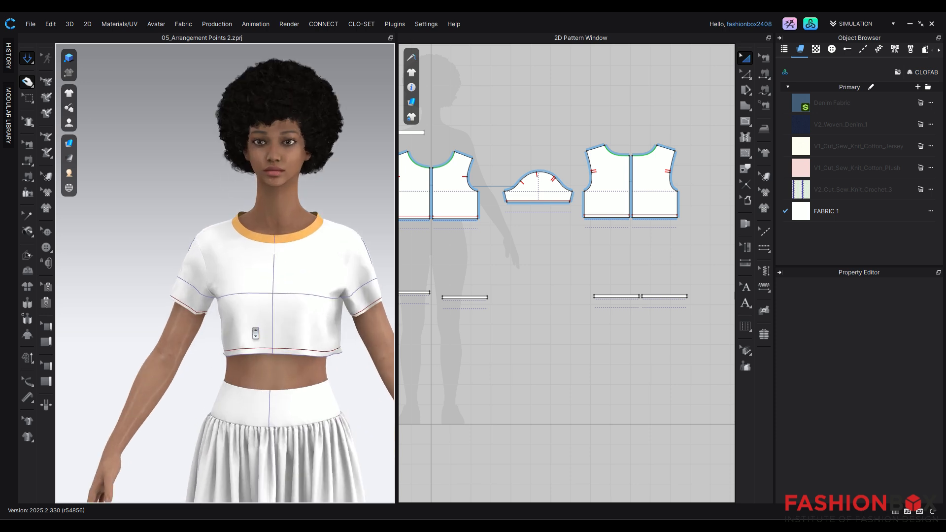
pyautogui.moveTo(295, 268); pyautogui.dragTo(270, 357, button='middle')
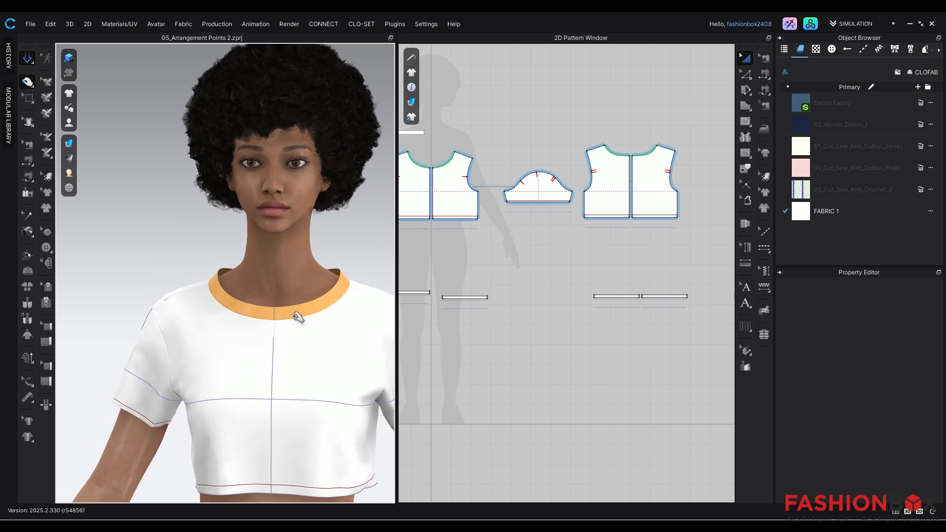
# Select the neckband on the avatar and switch the garment rendering style to Thick Textured Surface
pyautogui.scroll(2, 298, 315)
pyautogui.click(351, 298)
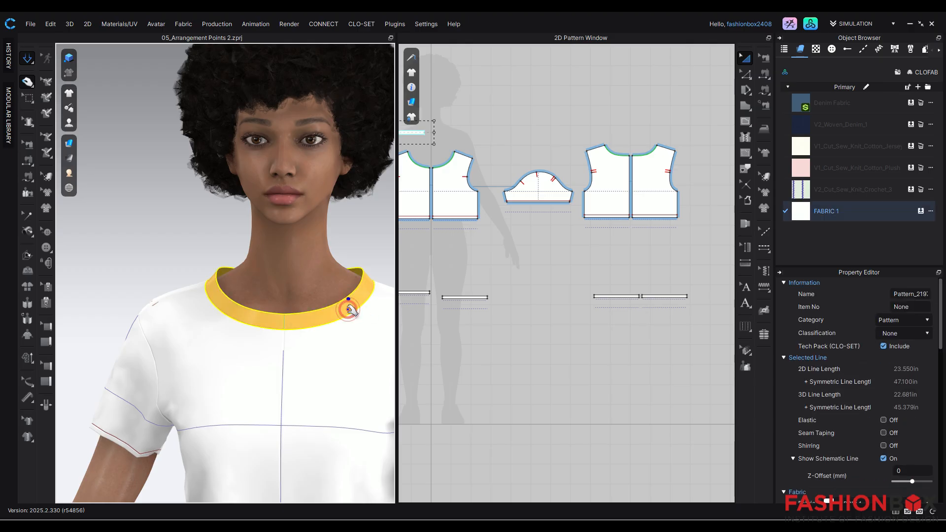
pyautogui.moveTo(341, 312); pyautogui.dragTo(318, 335, button='right')
pyautogui.click(318, 318)
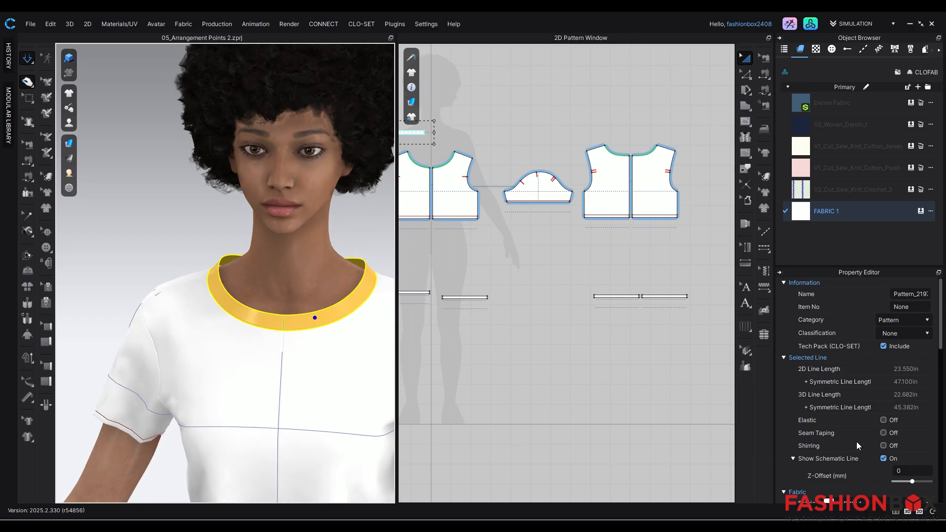
pyautogui.scroll(-5, 856, 441)
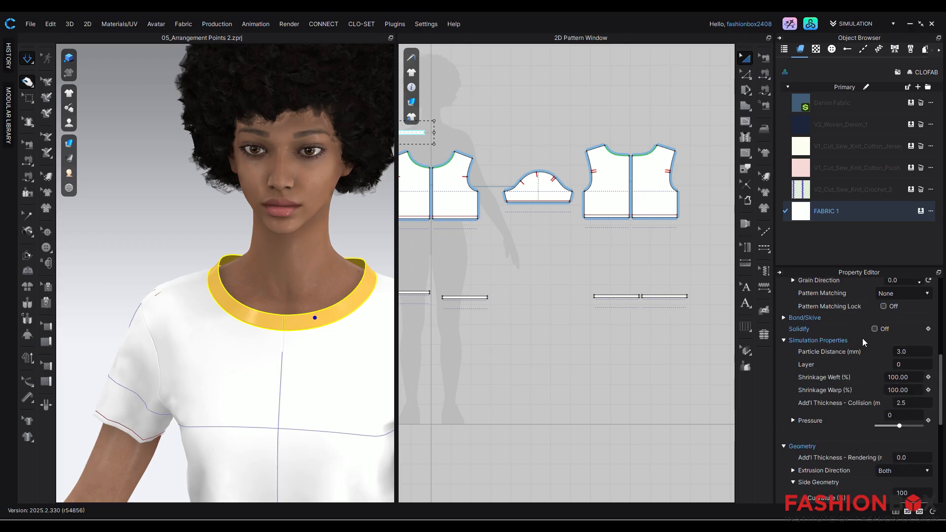
pyautogui.scroll(-5, 862, 444)
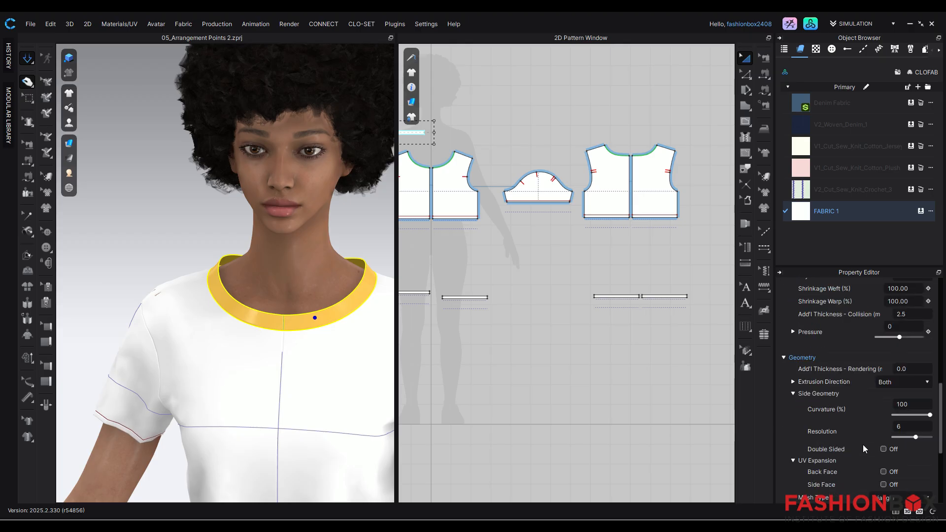
pyautogui.scroll(2, 862, 444)
pyautogui.scroll(5, 370, 295)
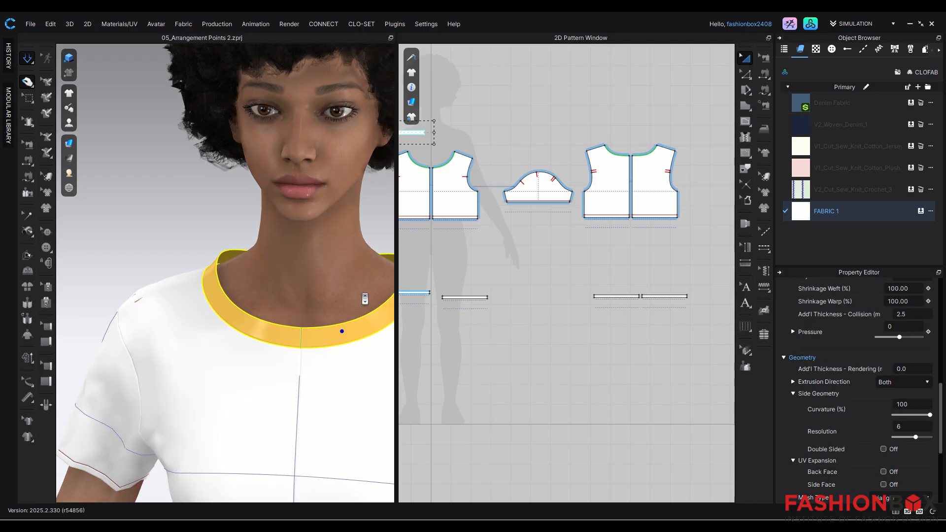
pyautogui.click(70, 142)
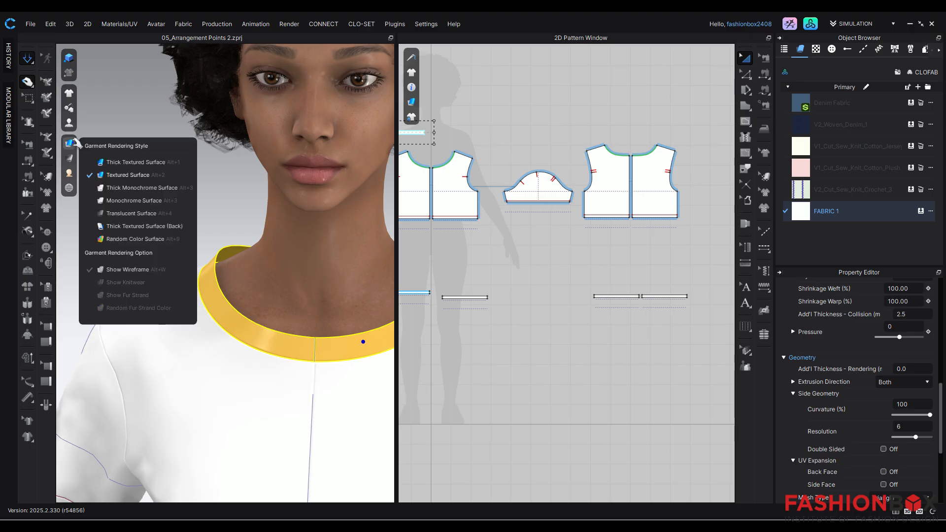
pyautogui.click(135, 162)
pyautogui.scroll(5, 240, 277)
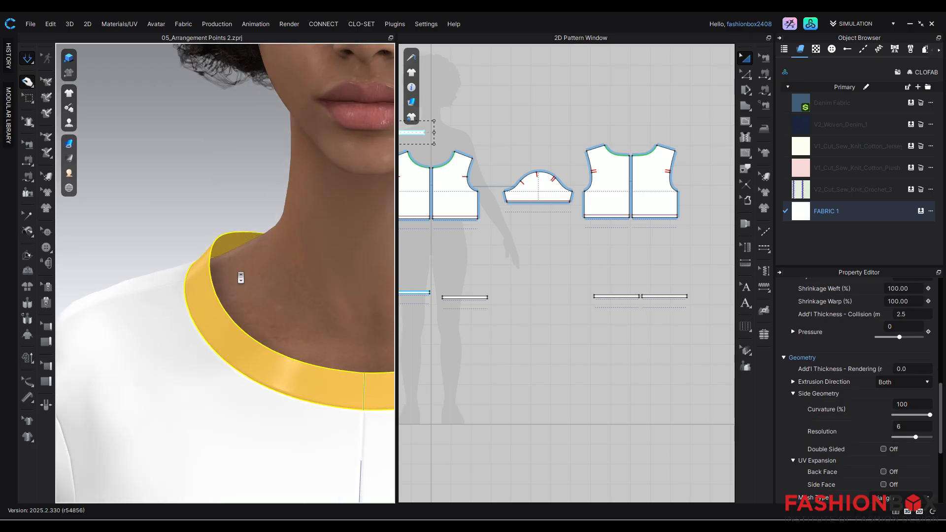
pyautogui.scroll(2, 240, 278)
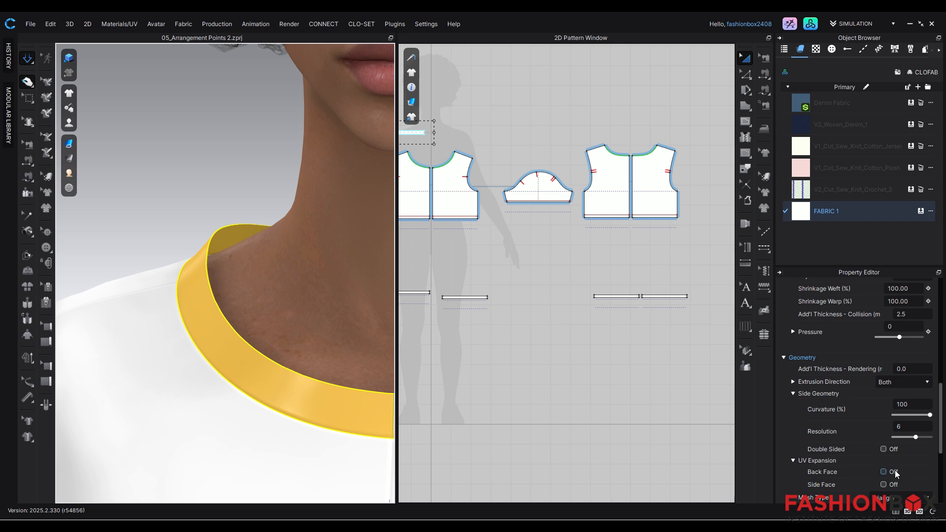
# Set the neckband's additional rendering thickness to 1.5
pyautogui.scroll(2, 884, 364)
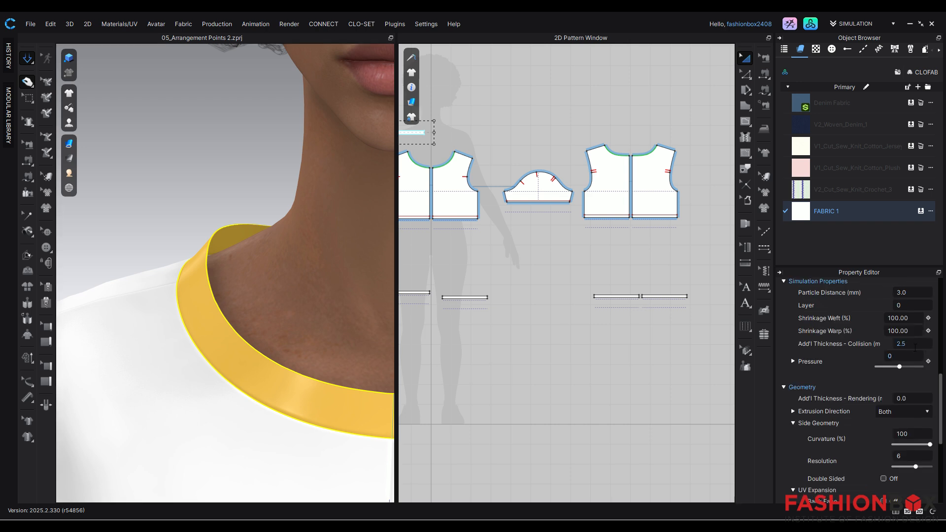
pyautogui.click(913, 398)
pyautogui.press('Return')
pyautogui.moveTo(312, 380); pyautogui.dragTo(182, 395, button='right')
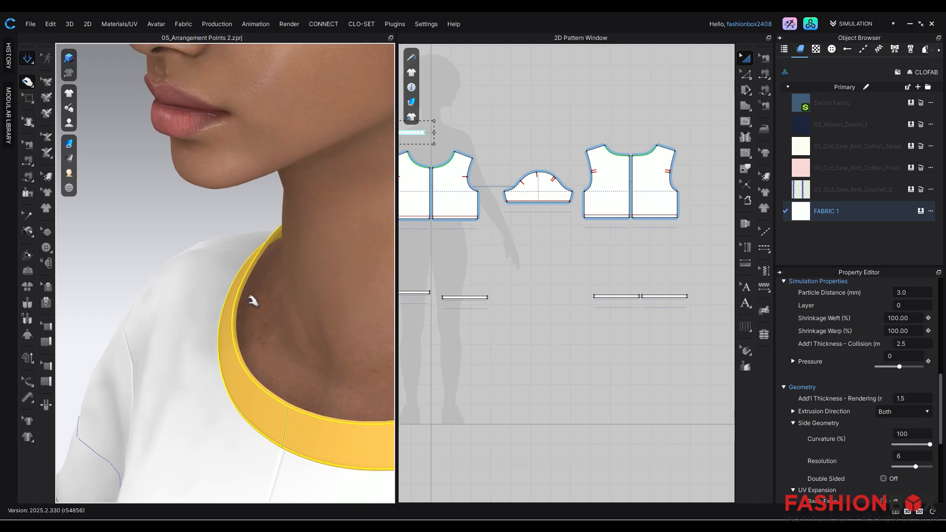
pyautogui.scroll(5, 271, 293)
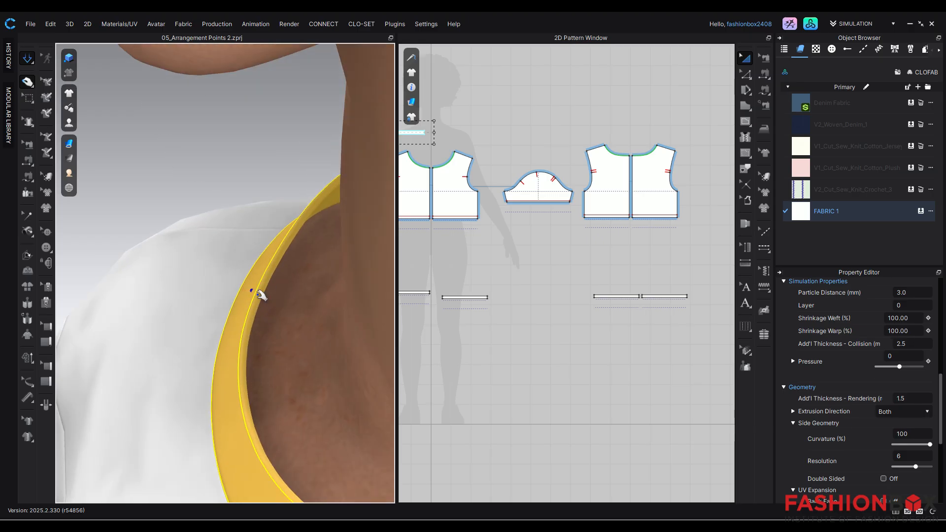
# Try the neckband with Unstrengthen applied and strengthen it again
pyautogui.rightClick(256, 291)
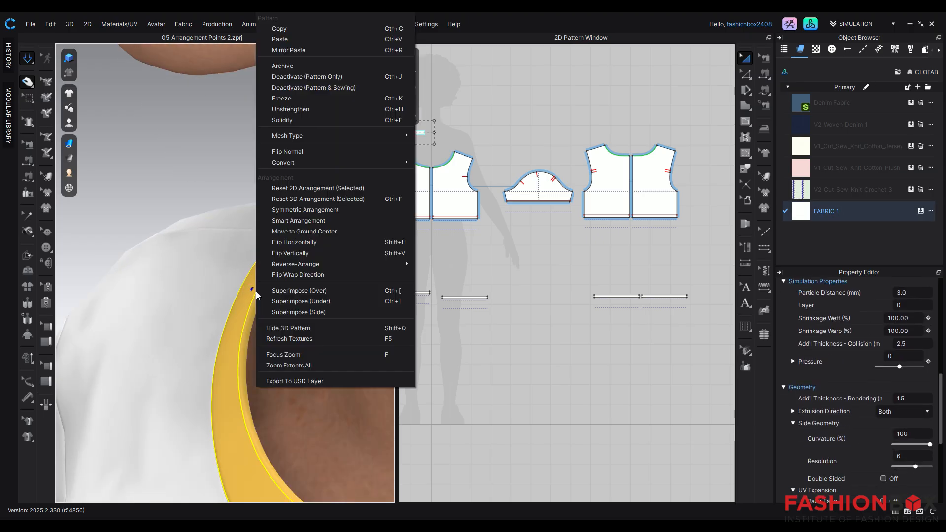
pyautogui.click(305, 111)
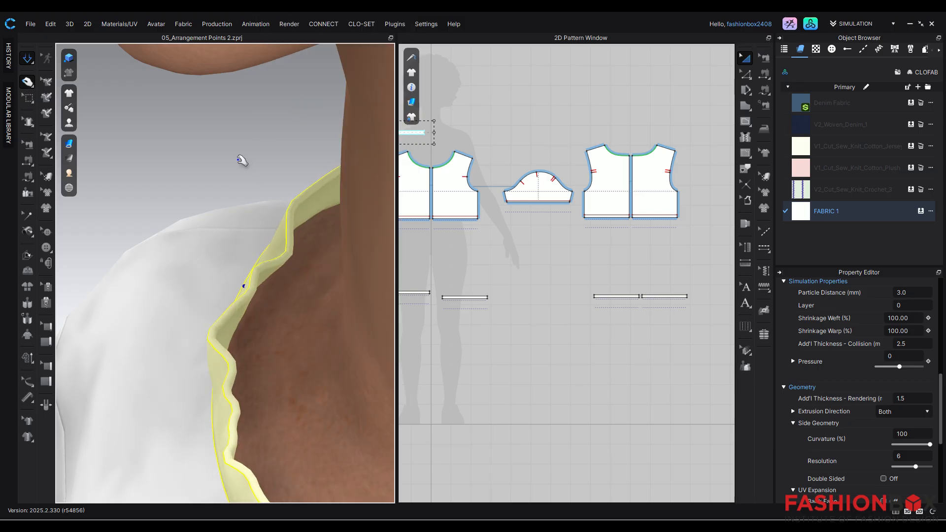
pyautogui.scroll(-1, 253, 395)
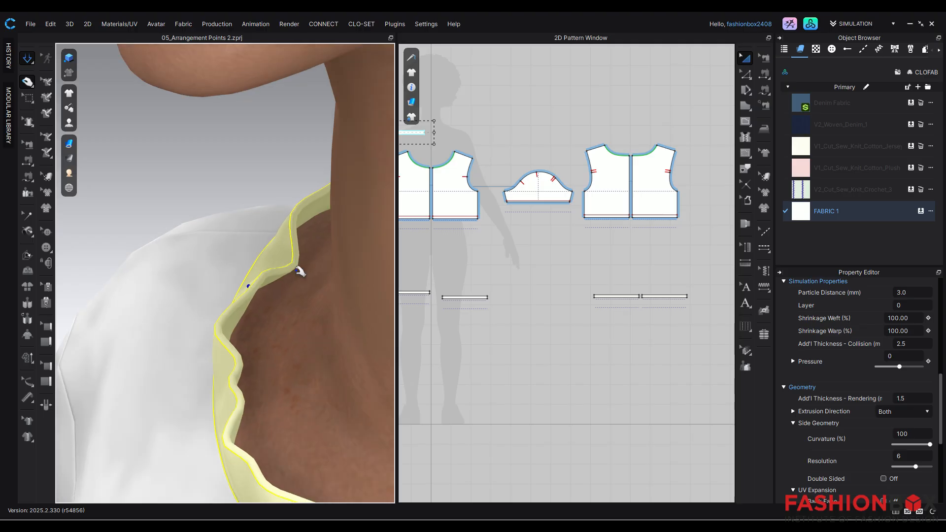
pyautogui.rightClick(271, 268)
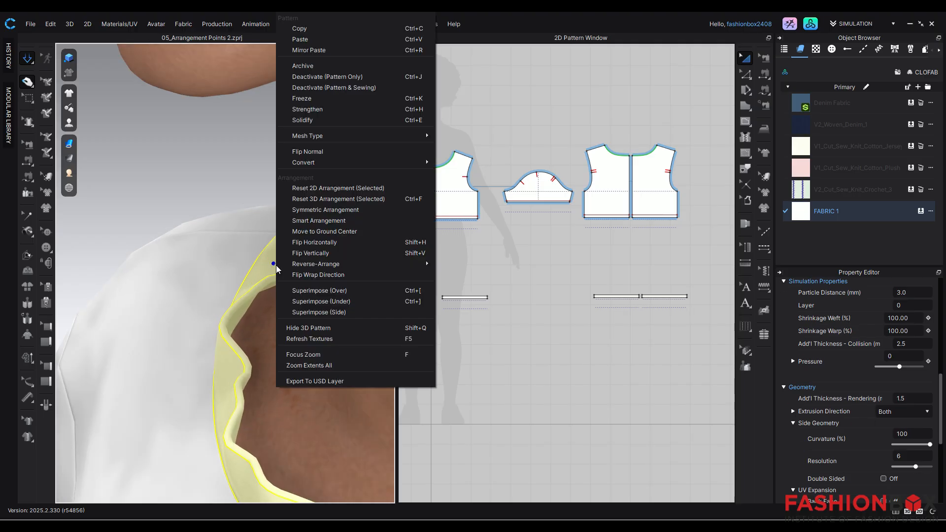
pyautogui.click(329, 122)
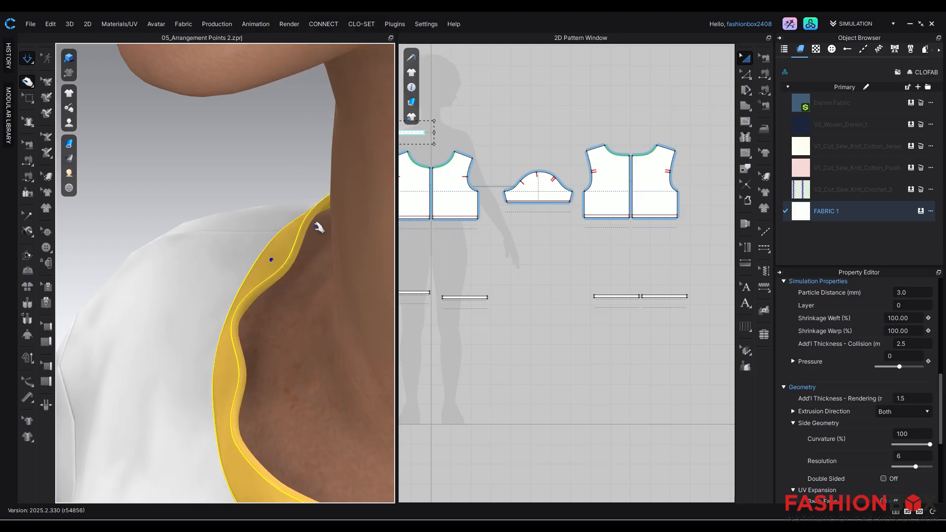
pyautogui.scroll(-4, 322, 358)
pyautogui.scroll(-5, 322, 358)
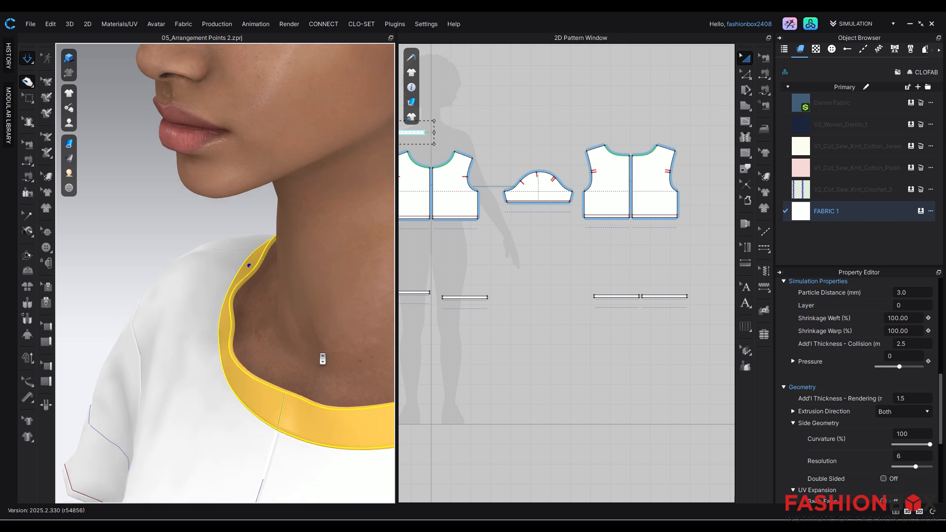
pyautogui.scroll(-5, 322, 359)
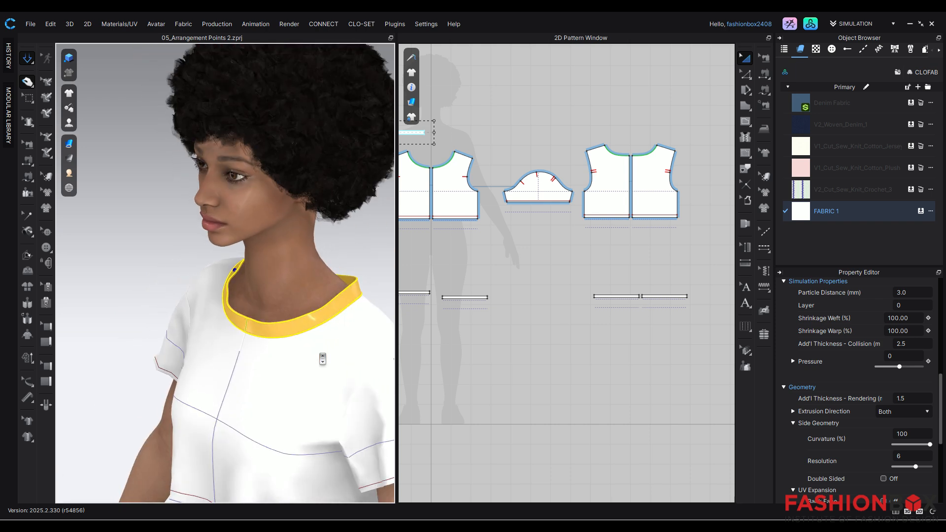
pyautogui.moveTo(313, 380); pyautogui.dragTo(373, 376, button='right')
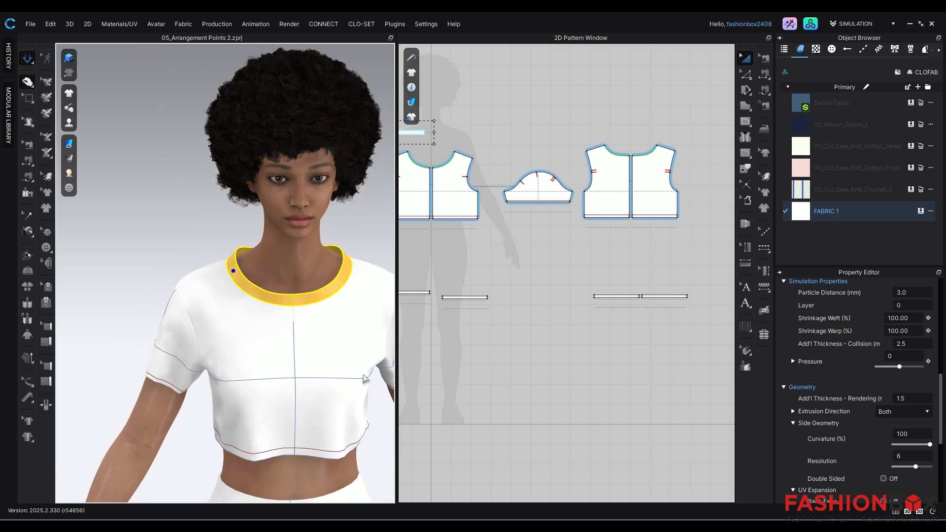
pyautogui.scroll(-5, 365, 379)
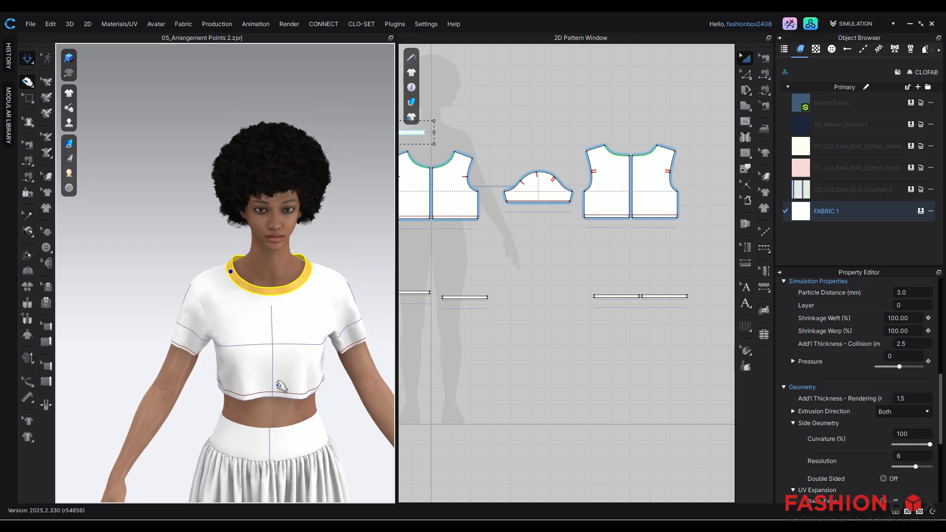
pyautogui.moveTo(288, 372); pyautogui.dragTo(280, 347, button='middle')
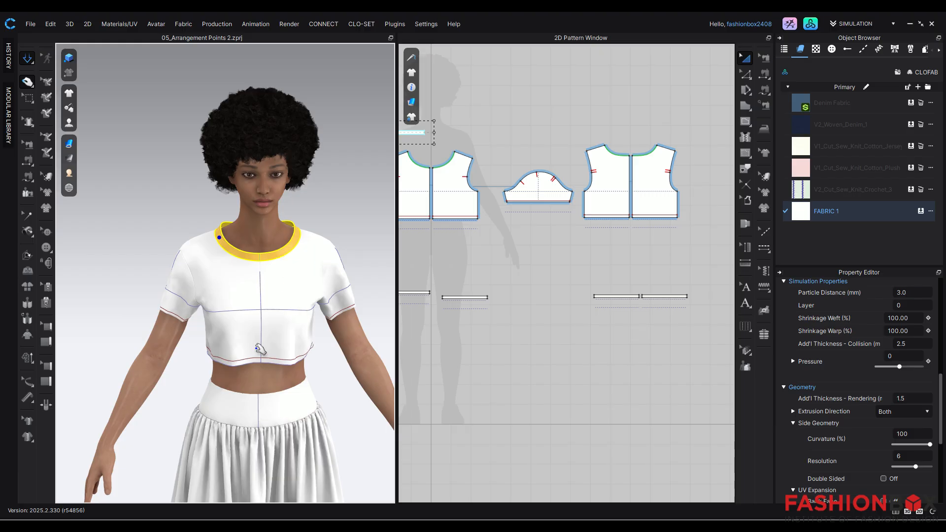
pyautogui.scroll(-5, 299, 338)
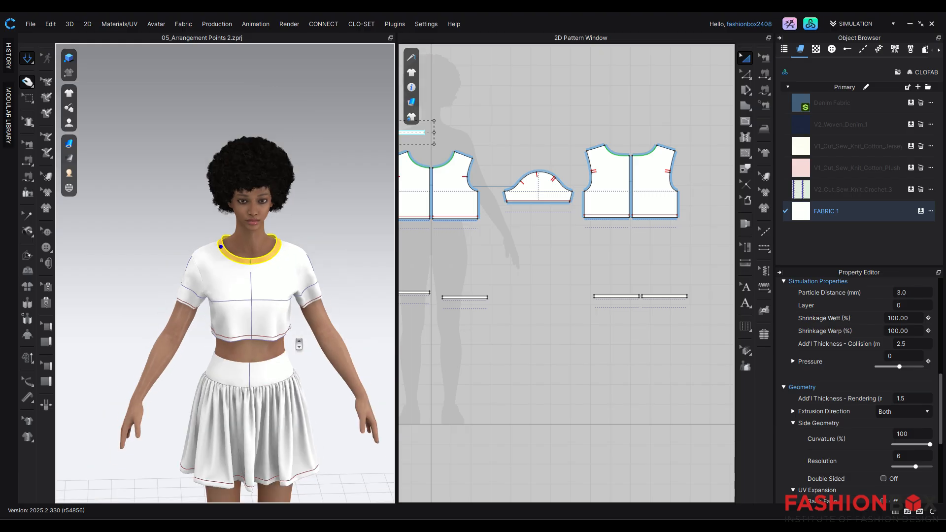
pyautogui.scroll(8, 257, 357)
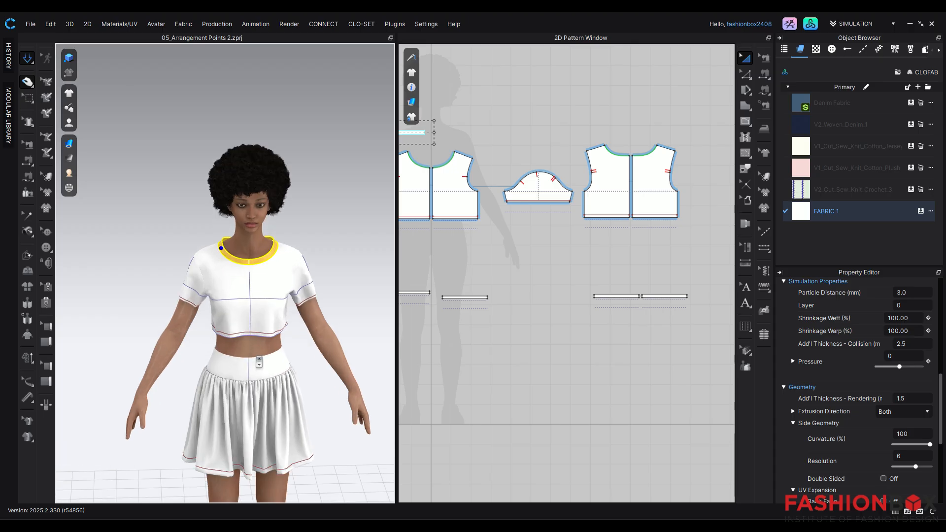
pyautogui.scroll(3, 258, 362)
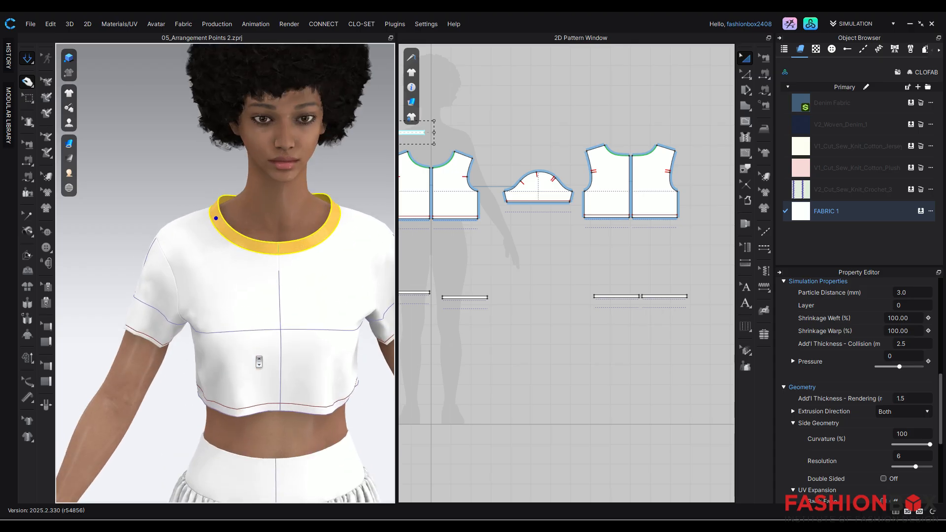
pyautogui.scroll(2, 287, 296)
pyautogui.scroll(3, 287, 296)
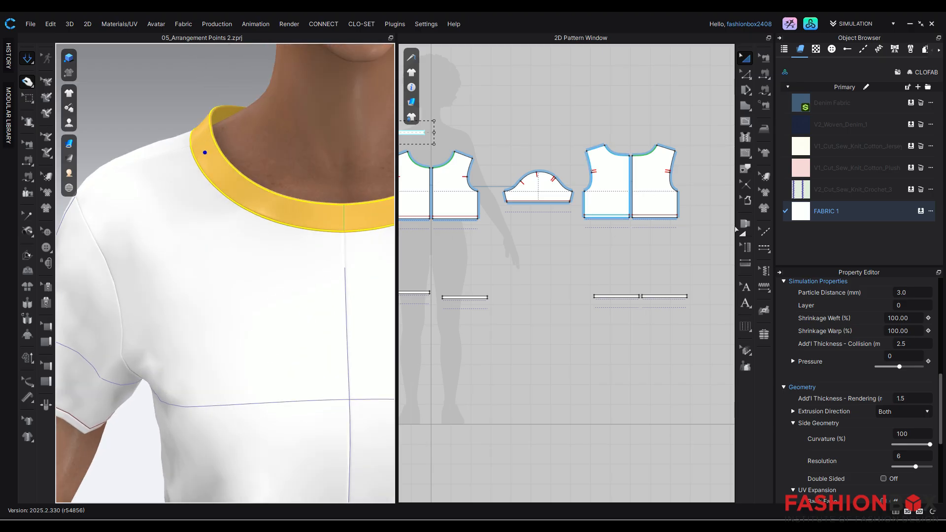
# Add a Segment Topstitch along the internal hem line of the T-shirt's back bodice
pyautogui.click(765, 249)
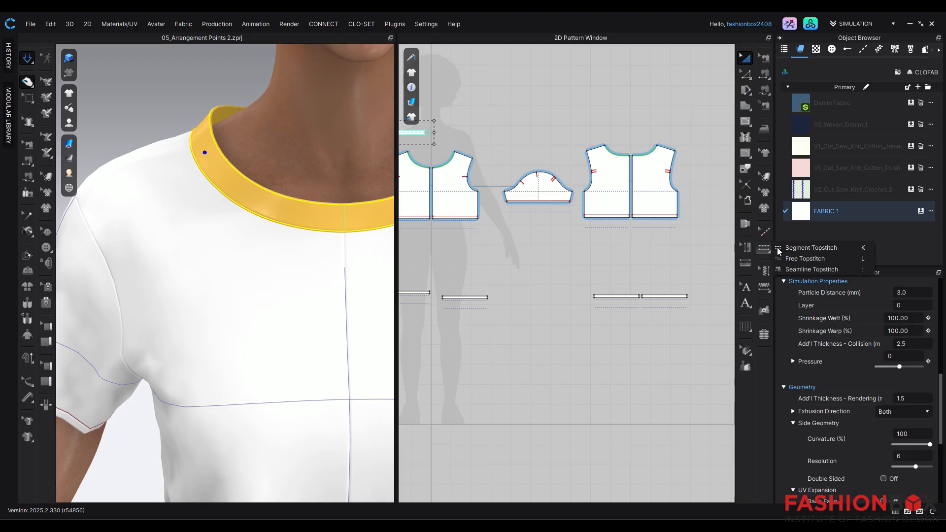
pyautogui.click(819, 249)
pyautogui.scroll(5, 605, 236)
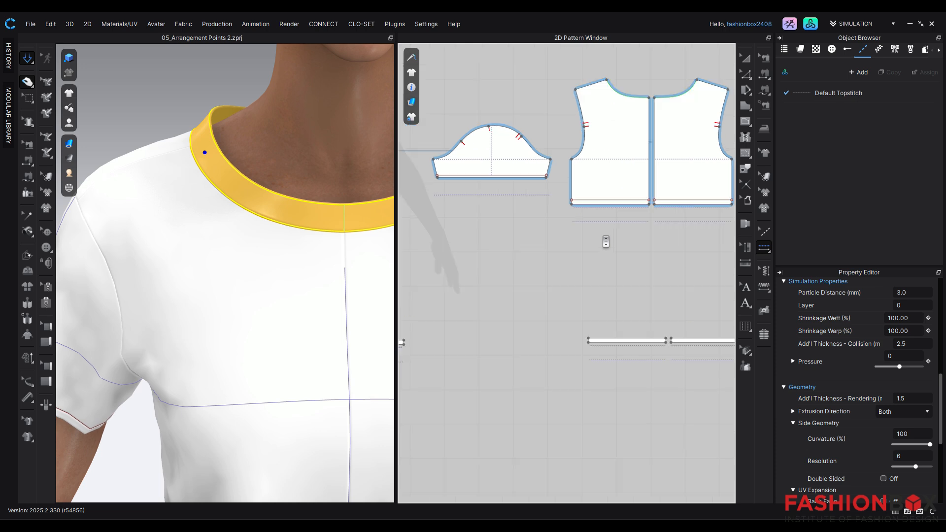
pyautogui.scroll(3, 606, 235)
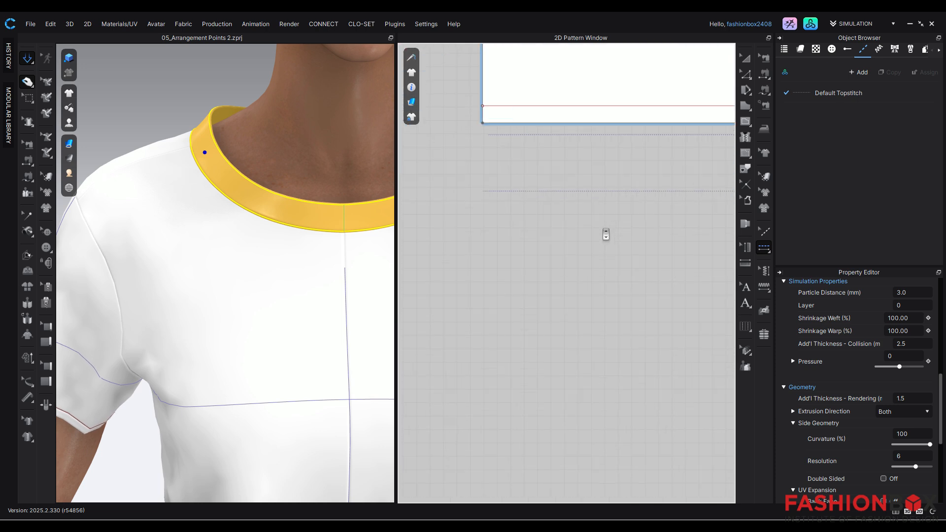
pyautogui.click(542, 110)
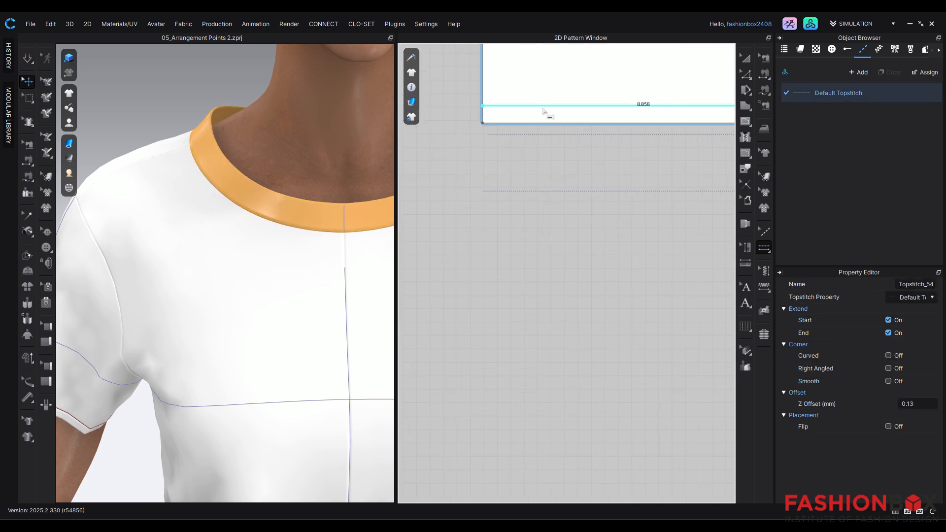
# Add the same segment topstitch along the internal hem line of the front bodice
pyautogui.scroll(-4, 541, 227)
pyautogui.scroll(-4, 579, 241)
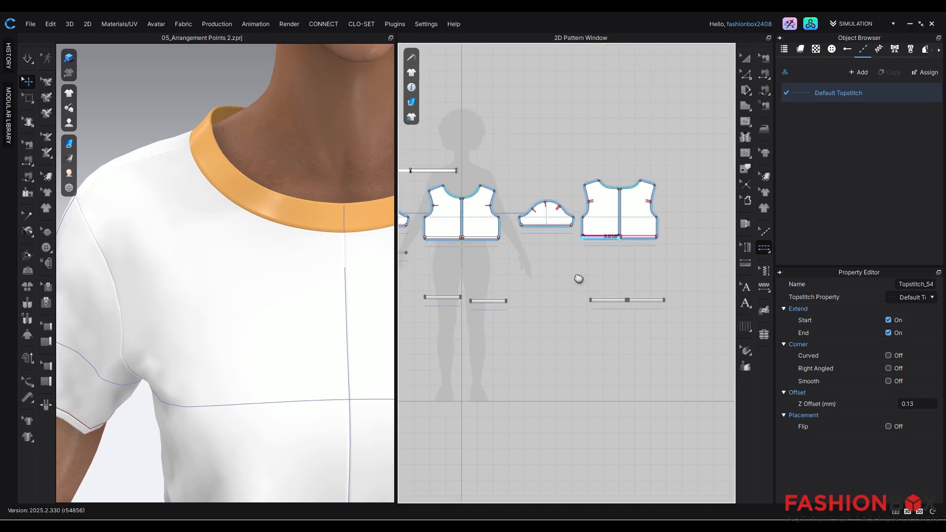
pyautogui.scroll(4, 522, 252)
pyautogui.click(501, 239)
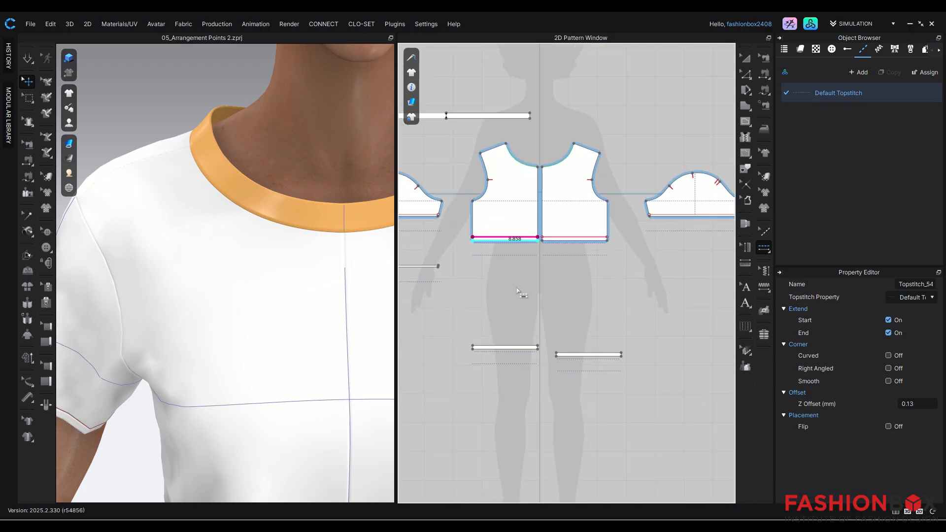
# Topstitch along the internal hem line of the sleeve pattern
pyautogui.scroll(-3, 494, 302)
pyautogui.moveTo(494, 302); pyautogui.dragTo(507, 246, button='right')
pyautogui.scroll(10, 471, 202)
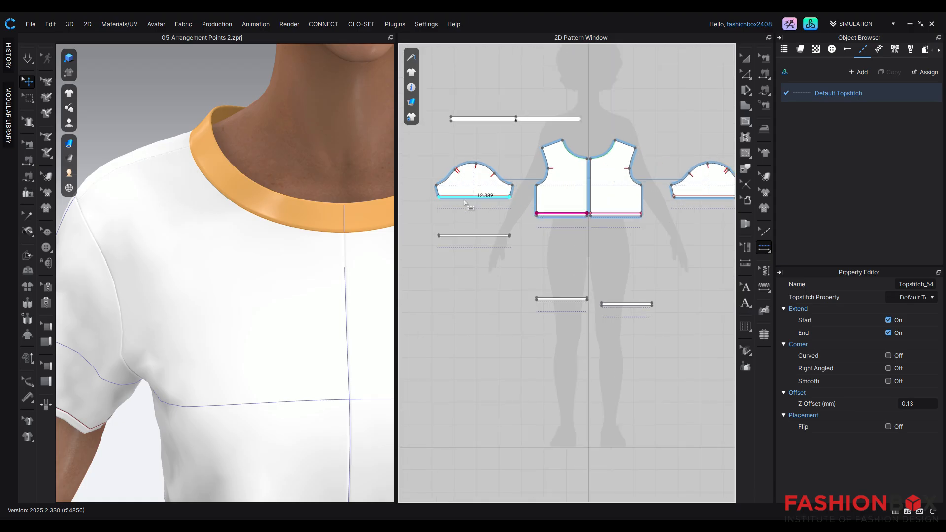
pyautogui.click(487, 180)
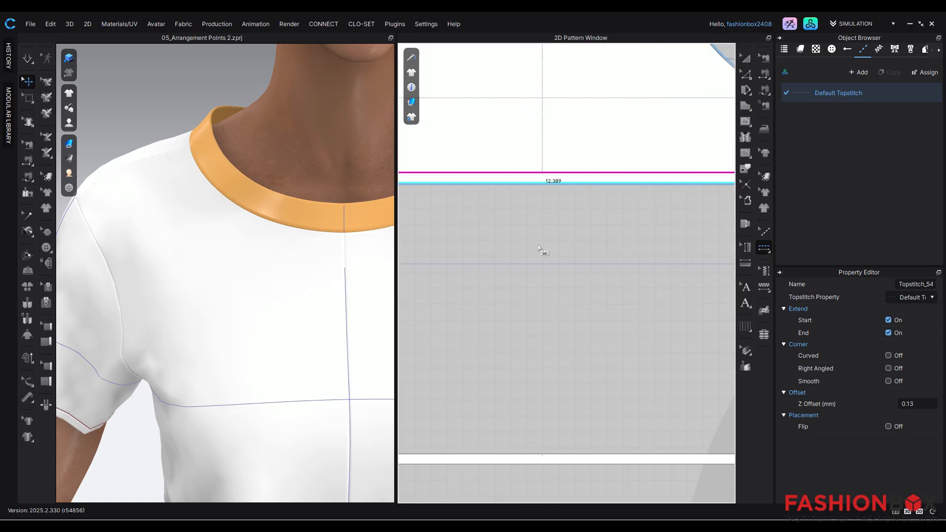
# Examine the topstitched hem lines on the sleeve and bodice patterns
pyautogui.scroll(-3, 545, 274)
pyautogui.scroll(10, 511, 244)
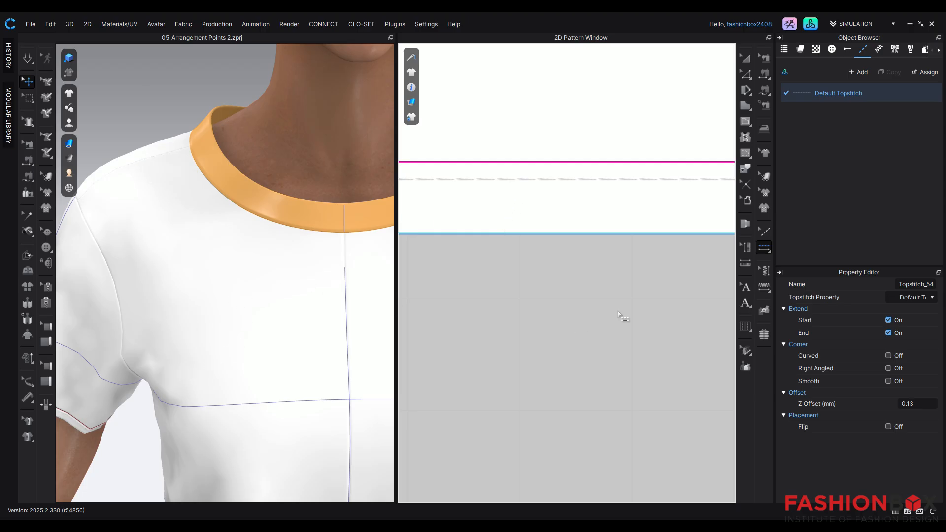
pyautogui.scroll(-8, 623, 317)
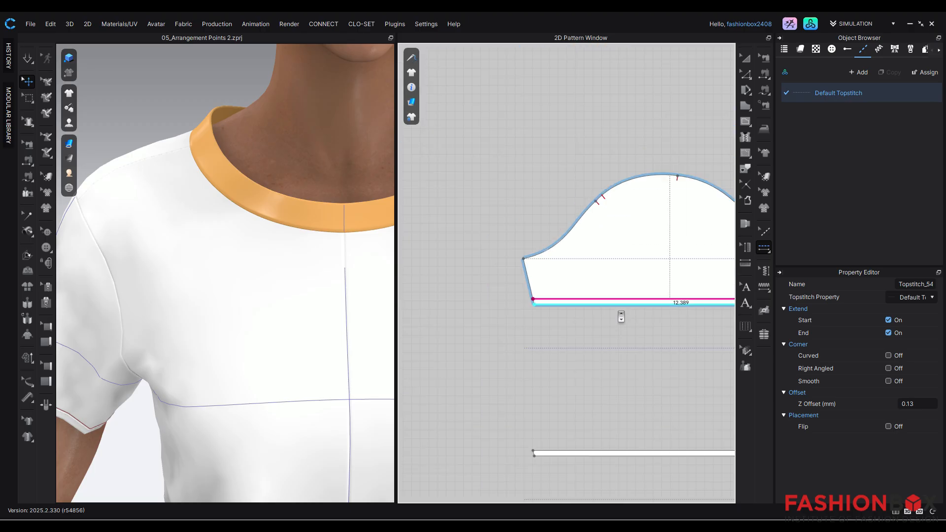
pyautogui.moveTo(646, 367); pyautogui.dragTo(538, 190, button='middle')
pyautogui.scroll(-5, 639, 314)
pyautogui.moveTo(653, 349); pyautogui.dragTo(397, 322, button='middle')
pyautogui.moveTo(616, 270); pyautogui.dragTo(509, 310, button='middle')
pyautogui.scroll(3, 563, 267)
pyautogui.scroll(-6, 571, 302)
pyautogui.moveTo(579, 338); pyautogui.dragTo(521, 288, button='middle')
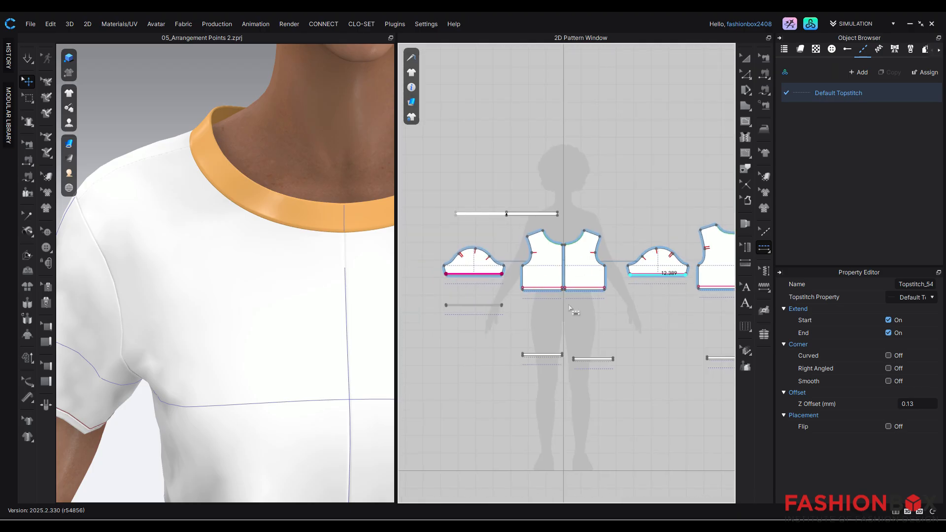
pyautogui.scroll(3, 570, 301)
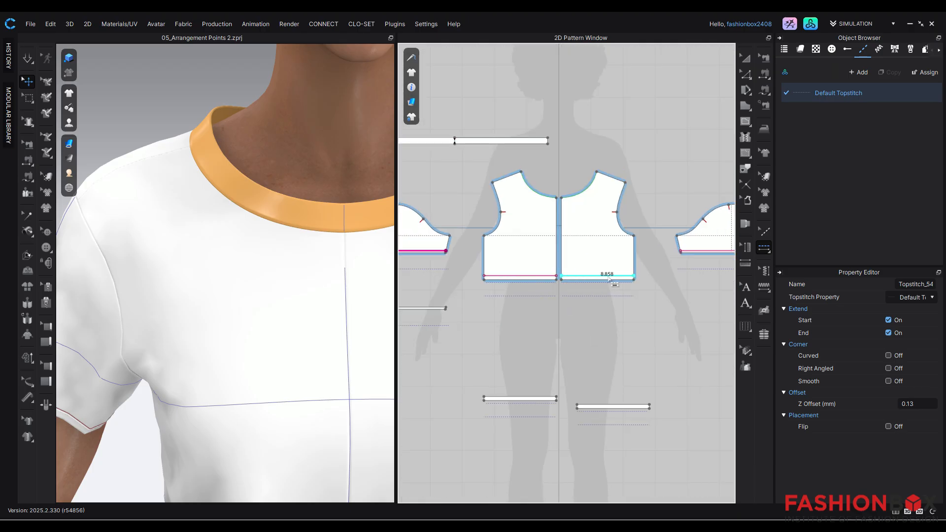
# Topstitch the upper and lower edges of the skirt's waistband piece above the skirt panel
pyautogui.moveTo(612, 382); pyautogui.dragTo(603, 310, button='middle')
pyautogui.scroll(-4, 593, 346)
pyautogui.moveTo(636, 425); pyautogui.dragTo(595, 195, button='middle')
pyautogui.scroll(2, 480, 355)
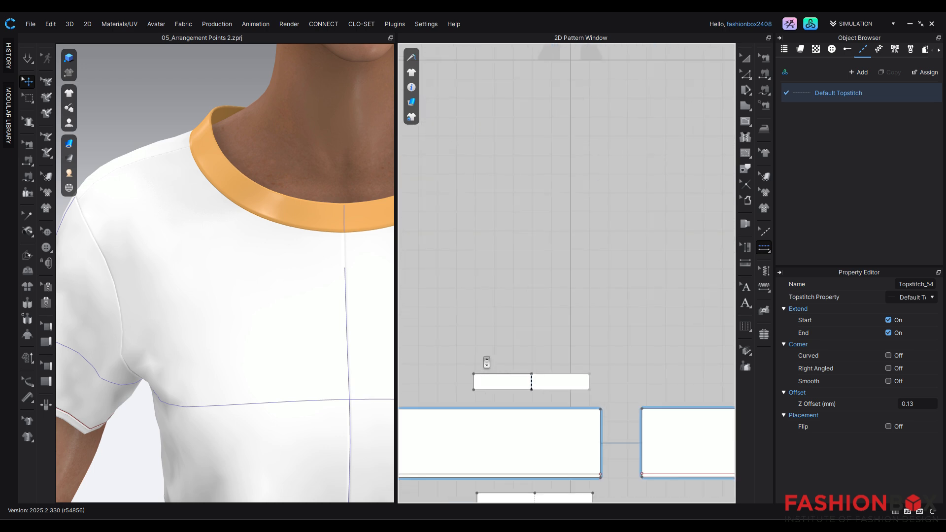
pyautogui.moveTo(486, 364); pyautogui.dragTo(511, 243, button='middle')
pyautogui.click(525, 257)
pyautogui.click(525, 274)
# Topstitch along the internal hem line of the skirt panel
pyautogui.scroll(-2, 582, 353)
pyautogui.scroll(-2, 583, 354)
pyautogui.moveTo(625, 399); pyautogui.dragTo(610, 370, button='middle')
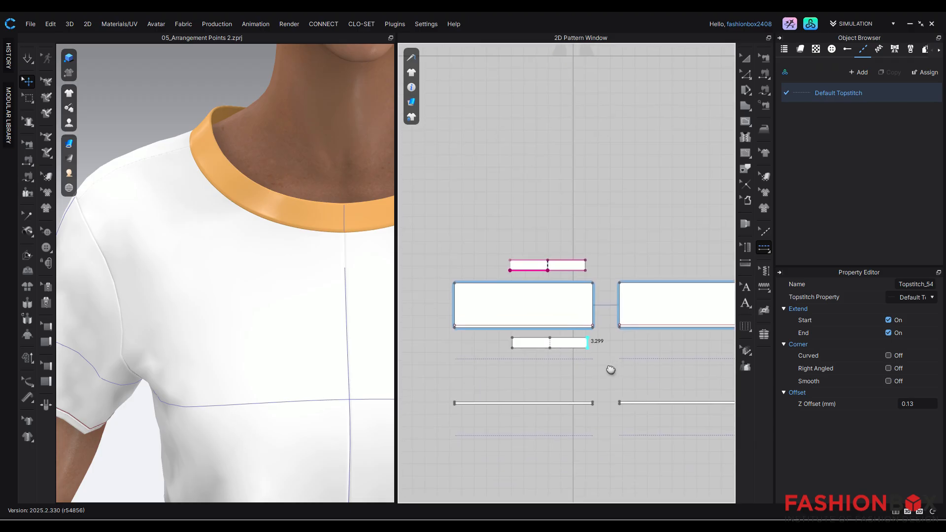
pyautogui.scroll(6, 485, 349)
pyautogui.click(493, 305)
pyautogui.scroll(-5, 548, 382)
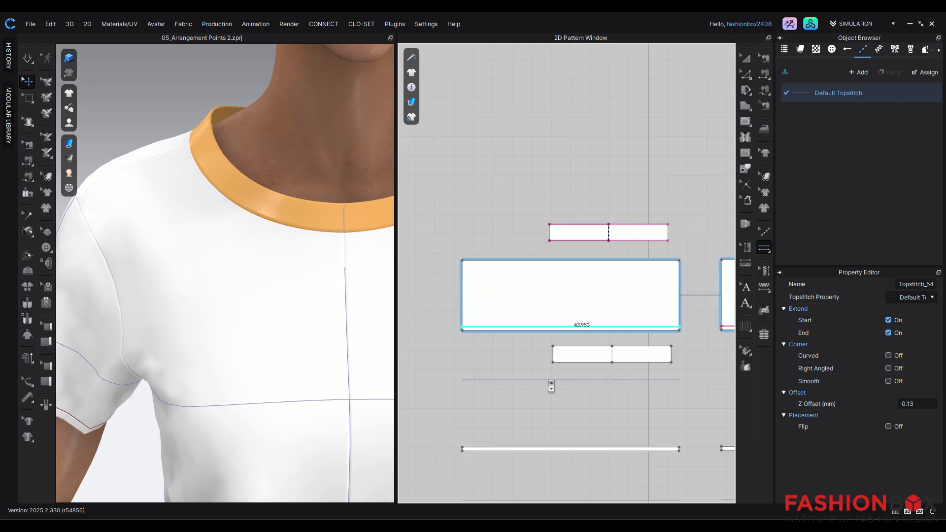
# Topstitch both halves of the front bodice's neckline
pyautogui.moveTo(570, 405); pyautogui.dragTo(518, 439, button='middle')
pyautogui.scroll(-4, 526, 428)
pyautogui.scroll(5, 530, 213)
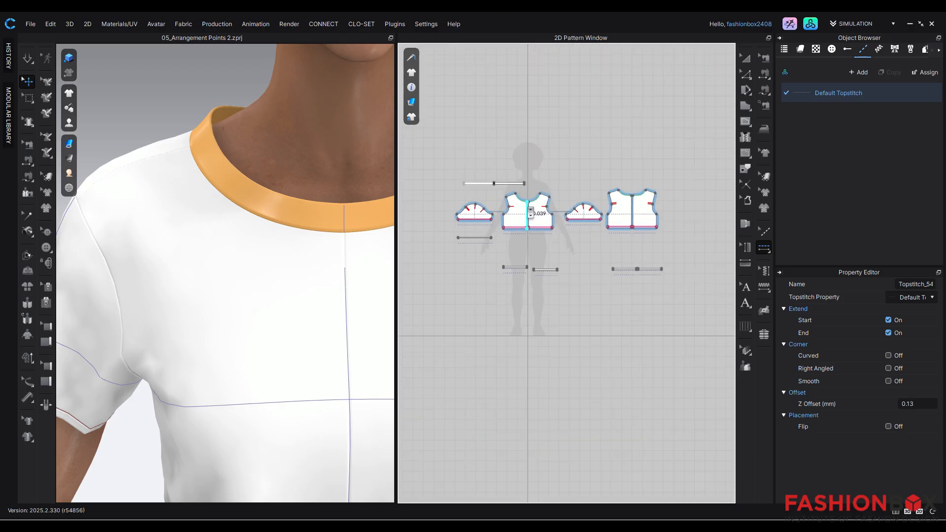
pyautogui.scroll(4, 531, 213)
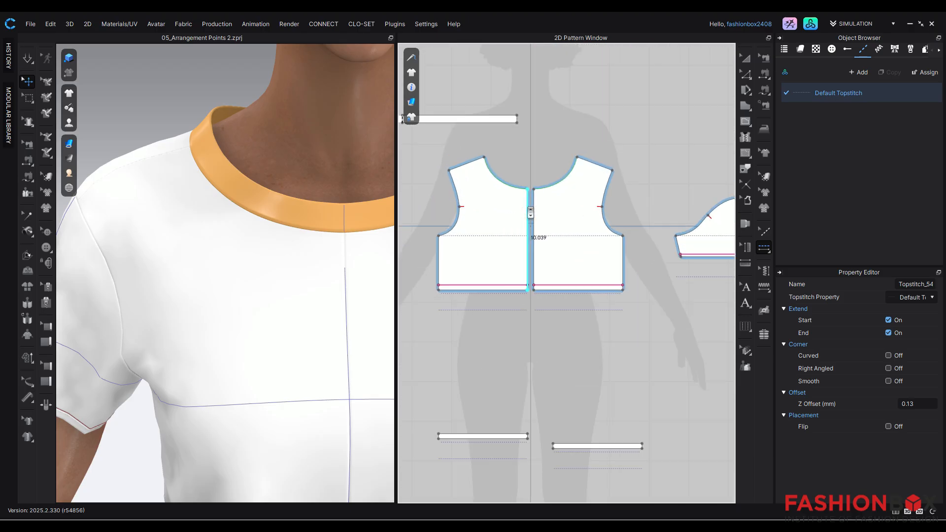
pyautogui.click(507, 184)
pyautogui.click(566, 182)
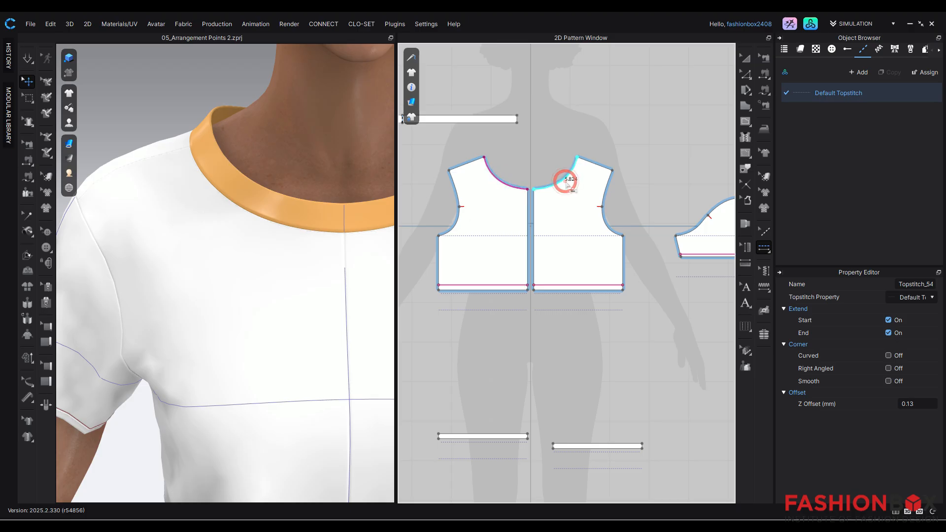
# Topstitch the neckline curves of the back bodice
pyautogui.scroll(3, 601, 262)
pyautogui.scroll(-2, 628, 386)
pyautogui.moveTo(628, 387); pyautogui.dragTo(405, 413, button='middle')
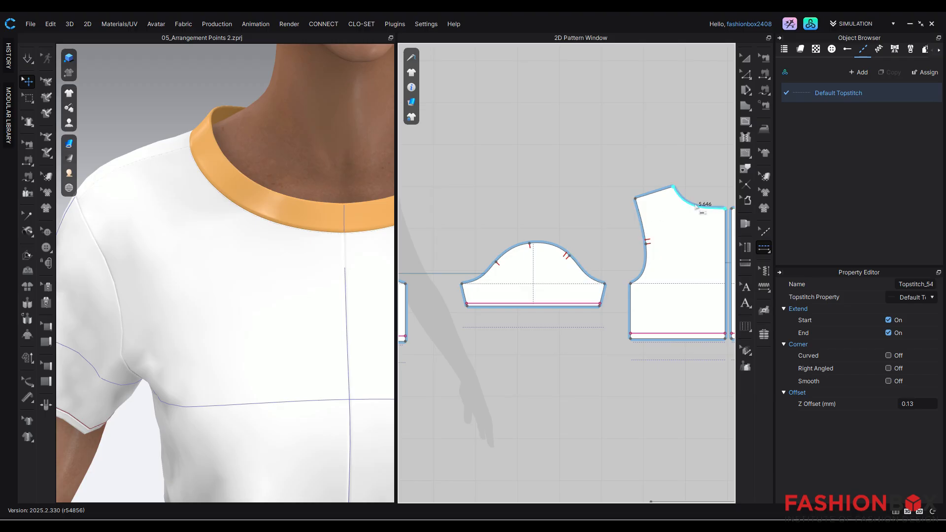
pyautogui.moveTo(686, 280); pyautogui.dragTo(489, 344, button='middle')
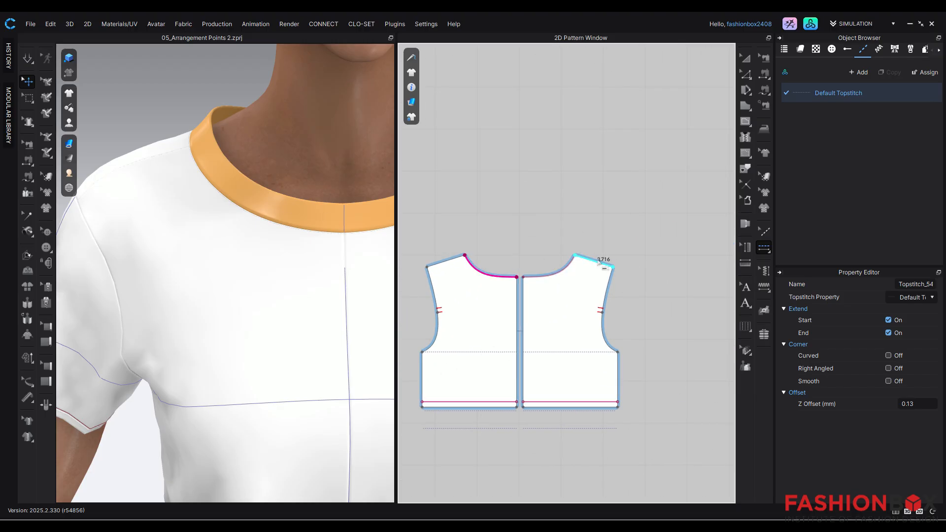
# Select the Default Topstitch style and try an offset of 1/32"
pyautogui.scroll(5, 295, 238)
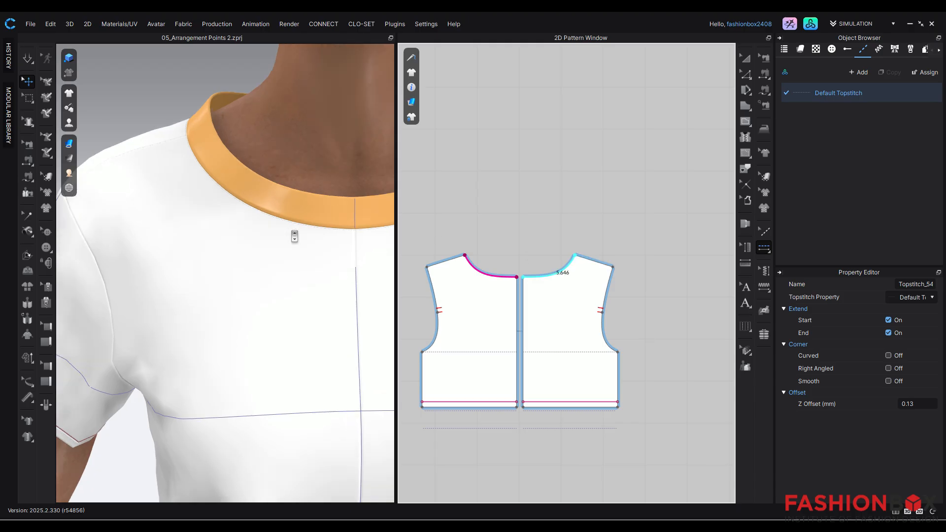
pyautogui.scroll(5, 275, 270)
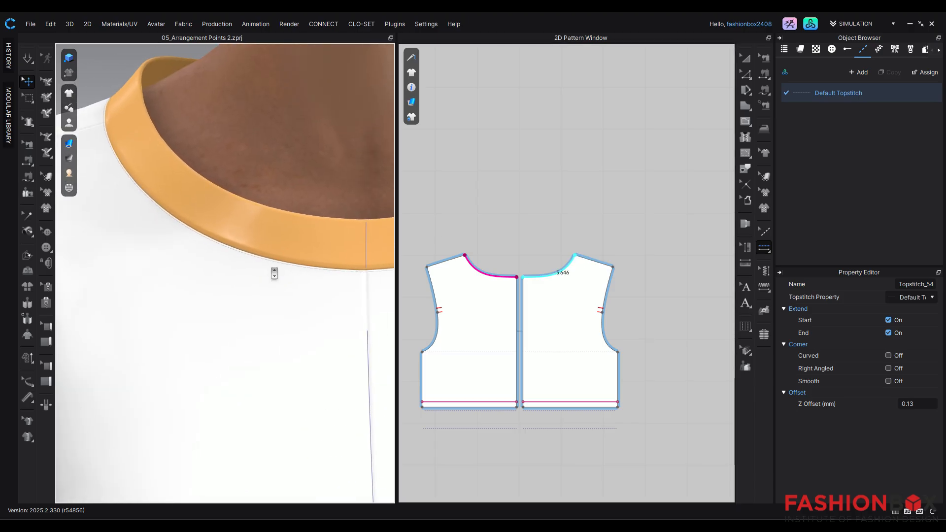
pyautogui.click(839, 96)
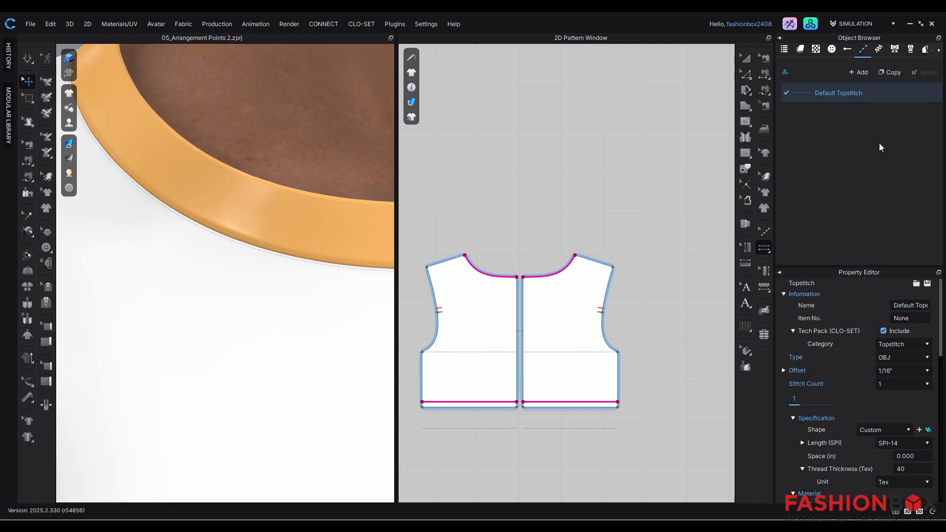
pyautogui.click(914, 372)
pyautogui.click(912, 396)
# Set the Default Topstitch's thread thickness to 120 Tex
pyautogui.doubleClick(881, 92)
pyautogui.scroll(-2, 917, 427)
pyautogui.click(917, 411)
pyautogui.press('Return')
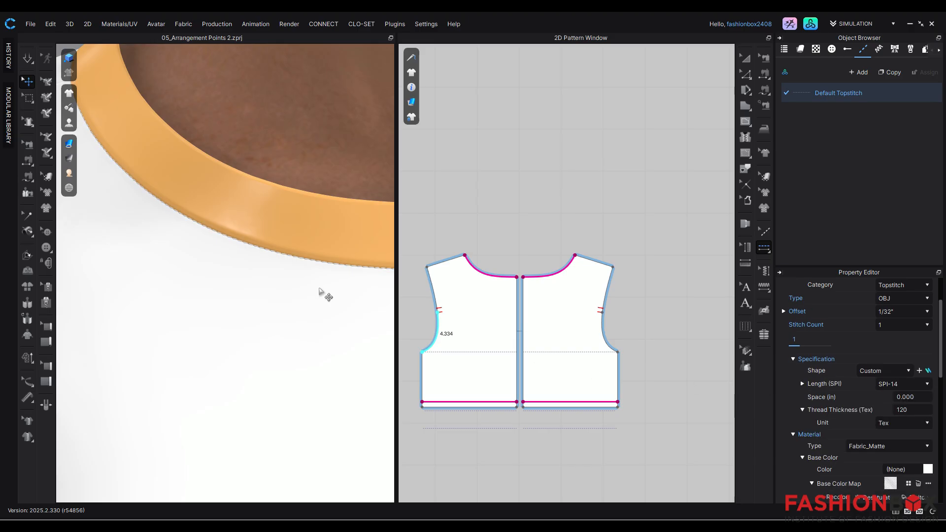
# Check the neckline stitches up close and set the topstitch offset to 1/16"
pyautogui.scroll(-4, 261, 266)
pyautogui.scroll(5, 276, 258)
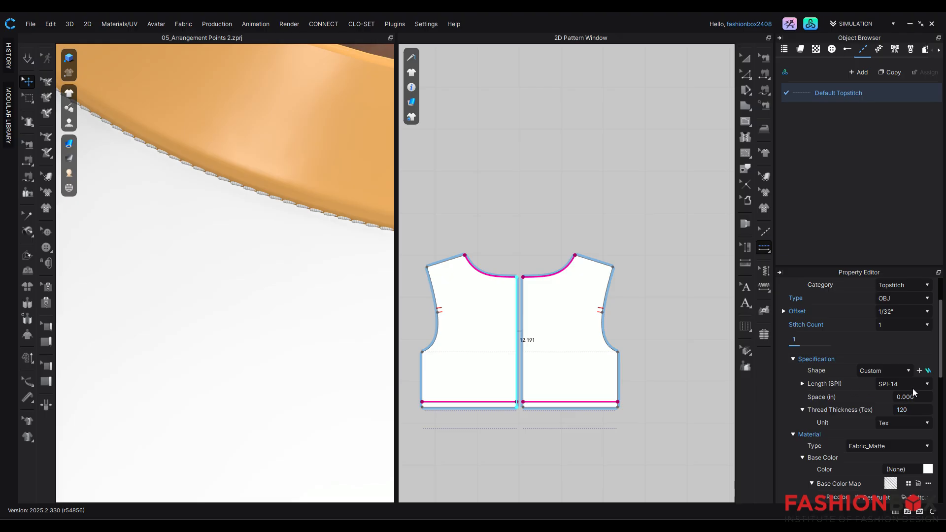
pyautogui.click(902, 314)
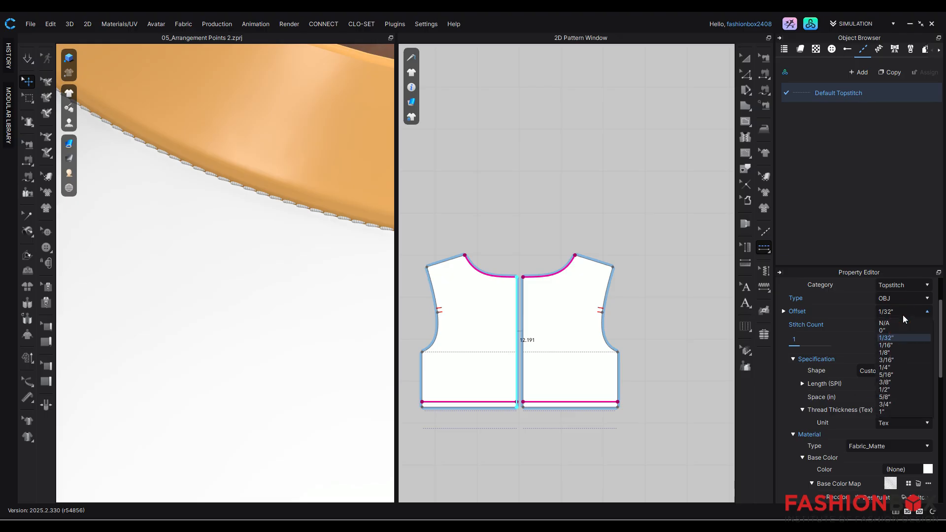
pyautogui.click(899, 342)
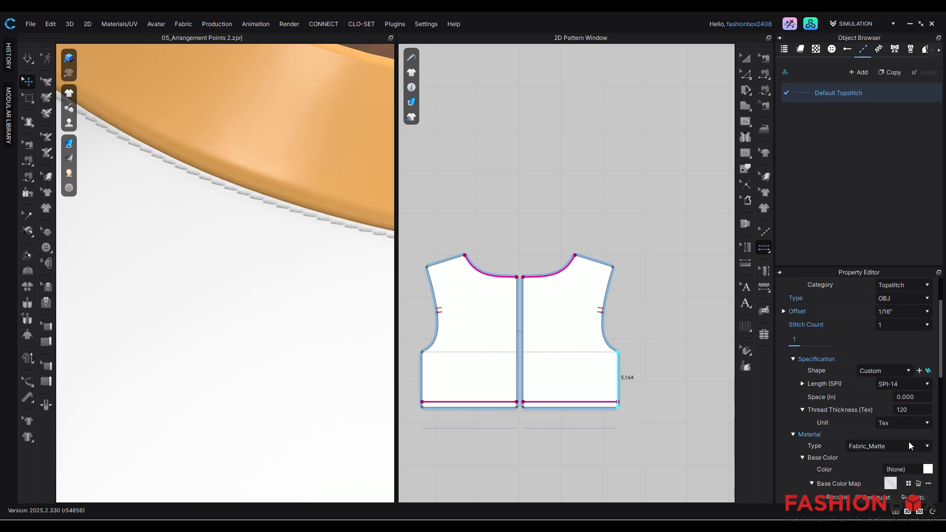
# Turn on the 3D option in the Default Topstitch's configuration settings
pyautogui.scroll(-5, 909, 442)
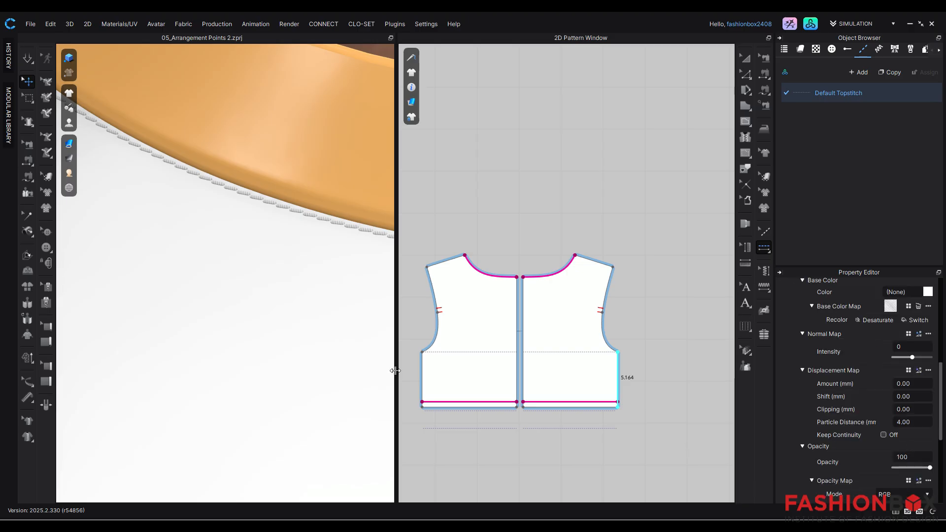
pyautogui.scroll(-4, 278, 347)
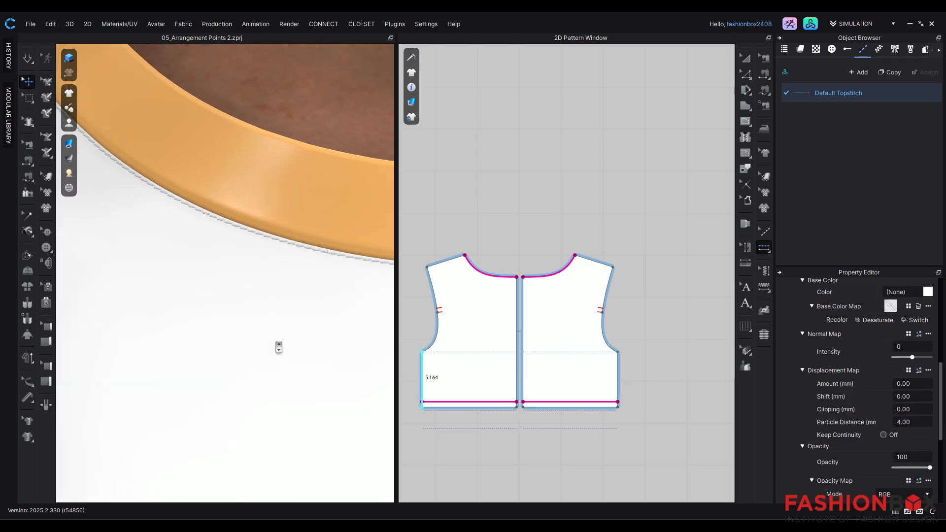
pyautogui.scroll(-5, 279, 347)
pyautogui.moveTo(200, 344); pyautogui.dragTo(196, 341, button='middle')
pyautogui.scroll(-5, 894, 420)
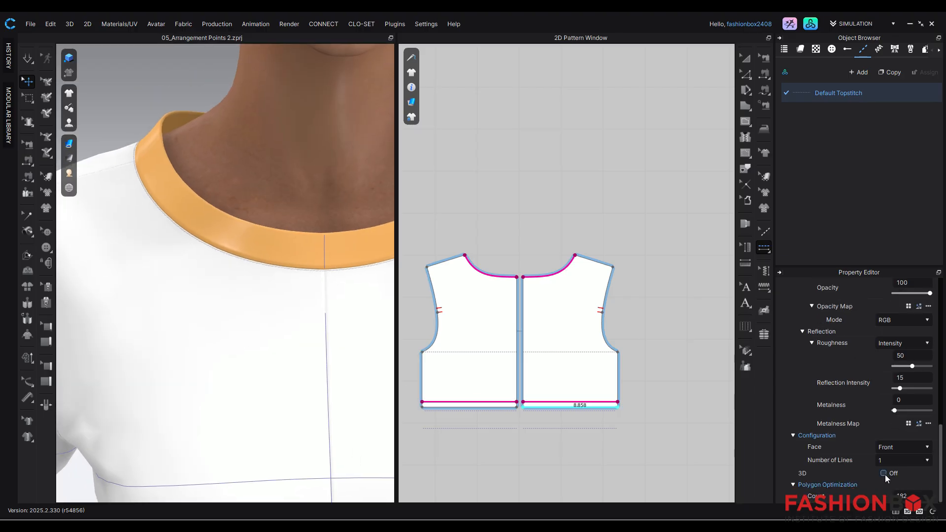
pyautogui.click(883, 473)
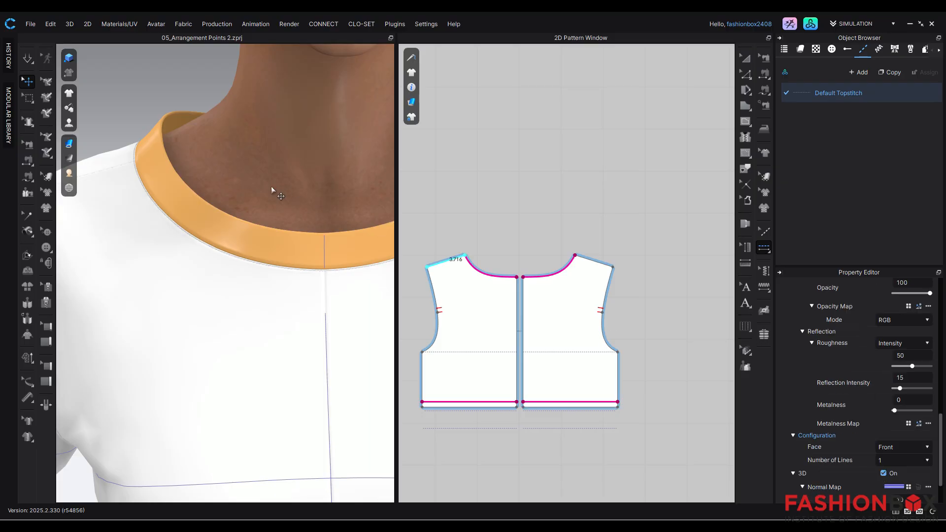
# Examine the neckline and sleeve hem topstitching up close on the 3D garment
pyautogui.scroll(10, 220, 258)
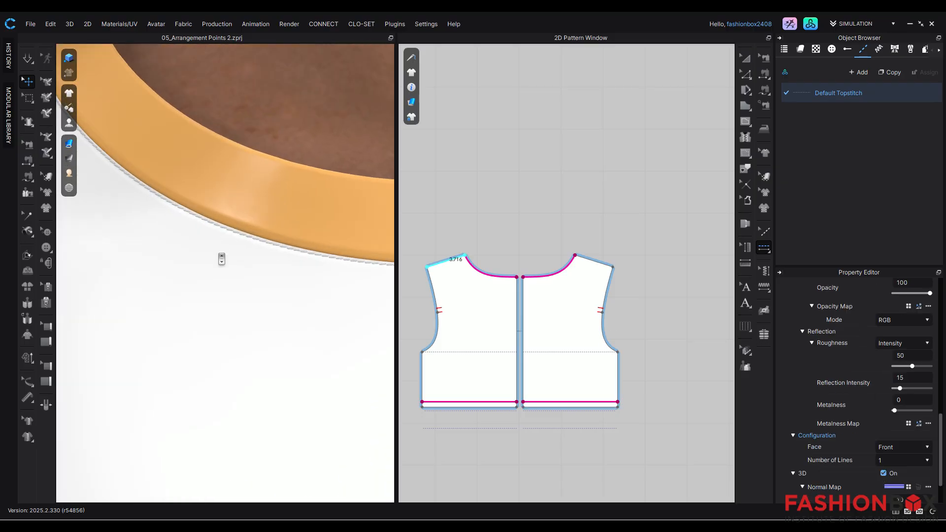
pyautogui.scroll(1, 223, 258)
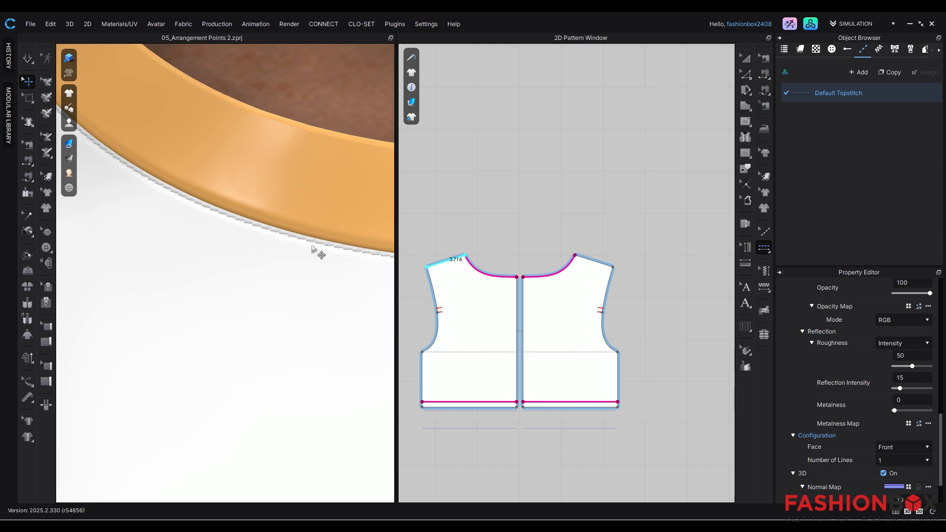
pyautogui.scroll(-10, 297, 344)
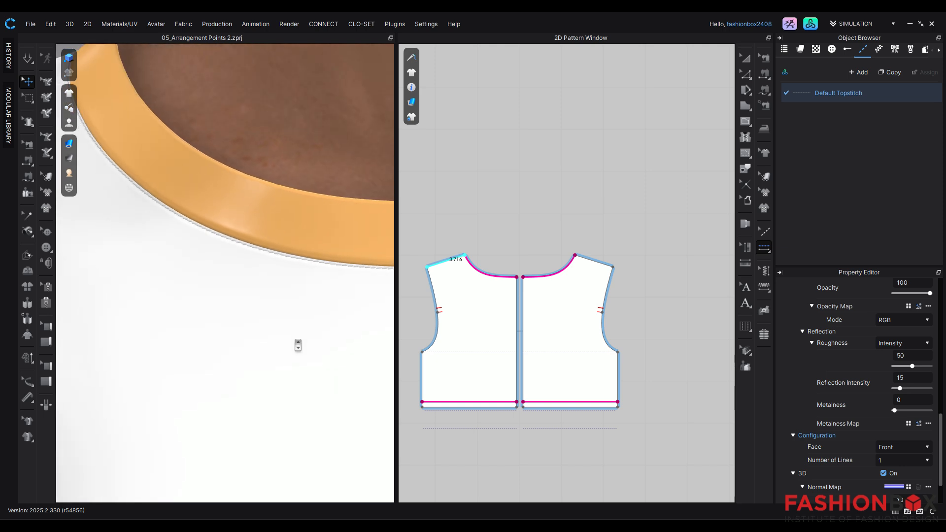
pyautogui.scroll(-8, 297, 344)
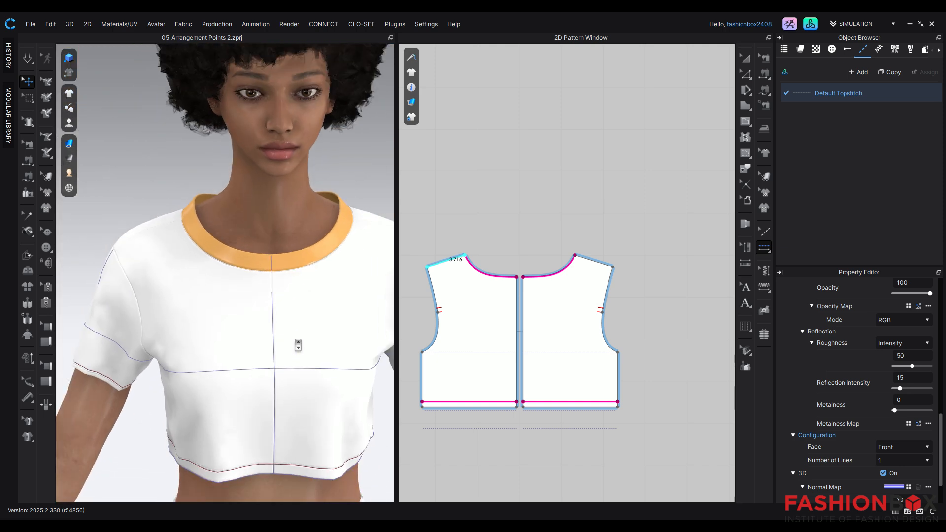
pyautogui.scroll(5, 274, 295)
pyautogui.scroll(5, 212, 305)
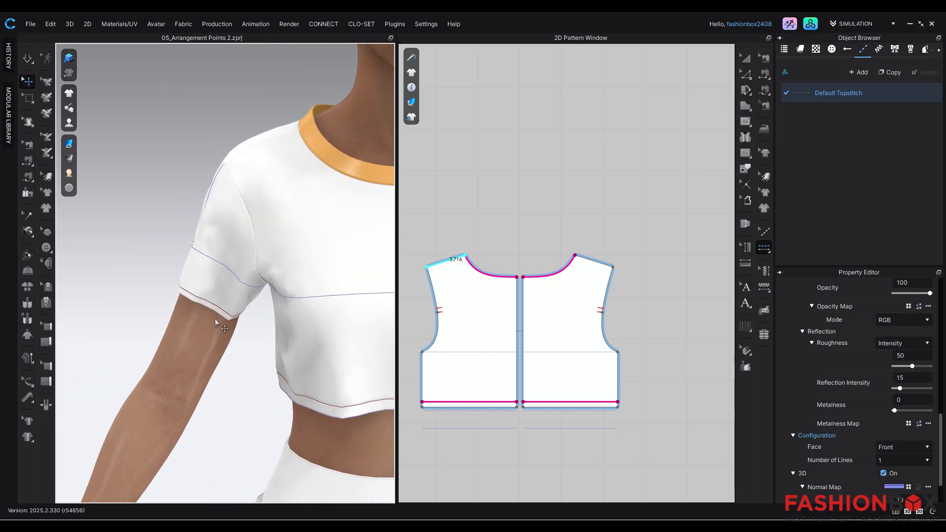
pyautogui.scroll(5, 216, 330)
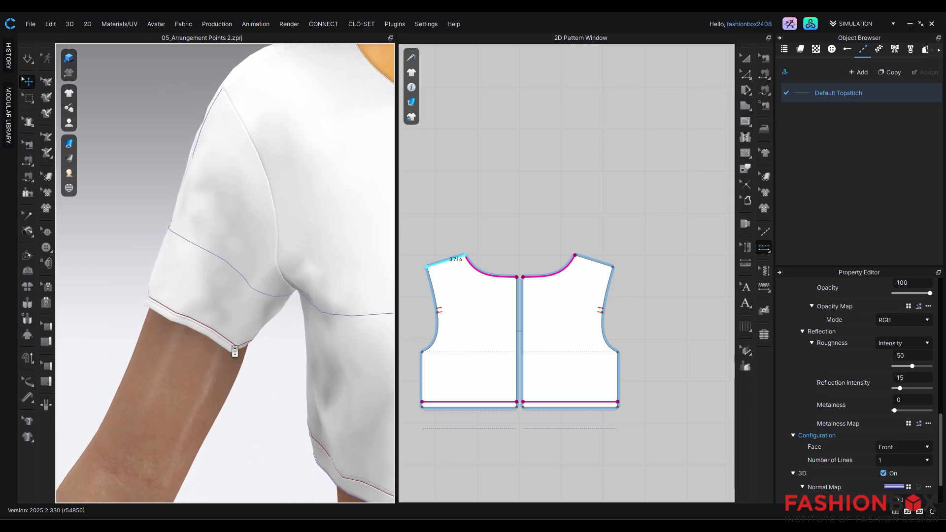
pyautogui.scroll(5, 235, 351)
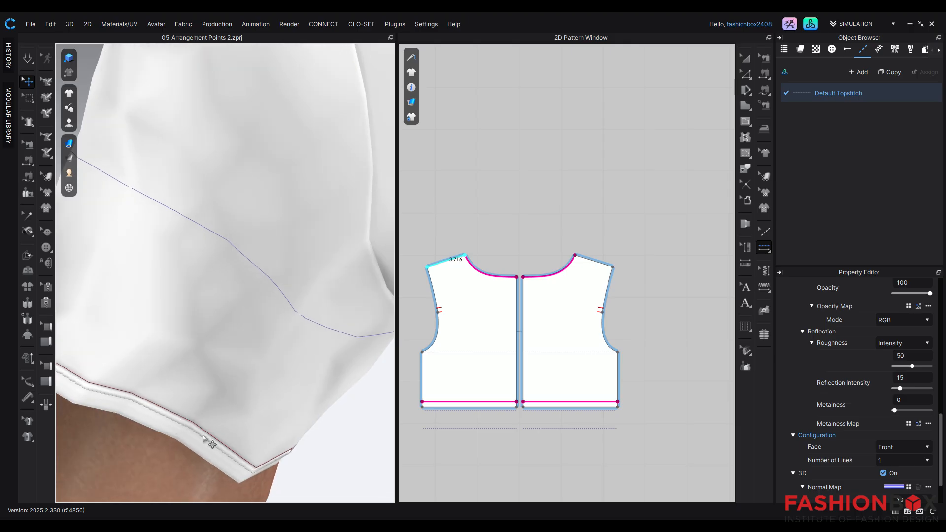
pyautogui.scroll(-3, 315, 458)
pyautogui.scroll(-5, 316, 458)
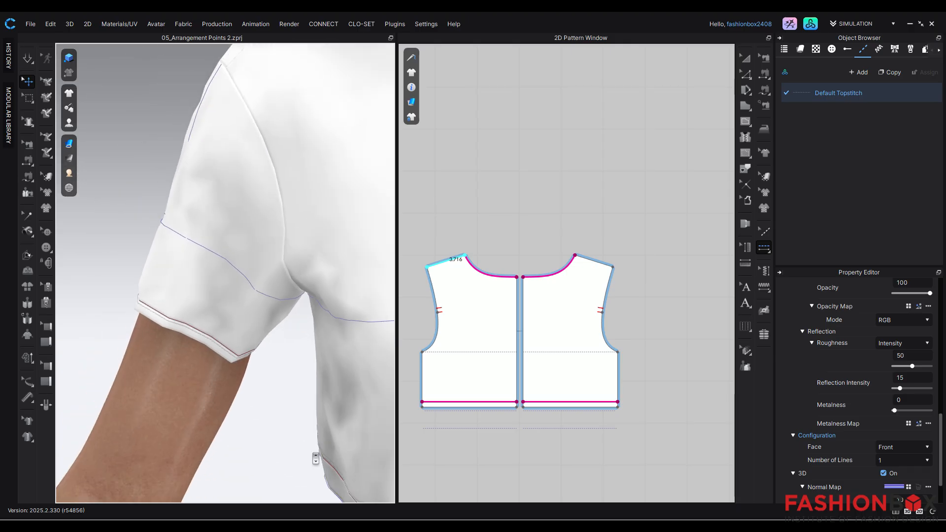
# Examine which side of the T-shirt's bottom hem line the topstitch runs on, in both the 3D garment and the 2D pattern
pyautogui.moveTo(316, 457); pyautogui.dragTo(154, 352, button='middle')
pyautogui.scroll(2, 236, 333)
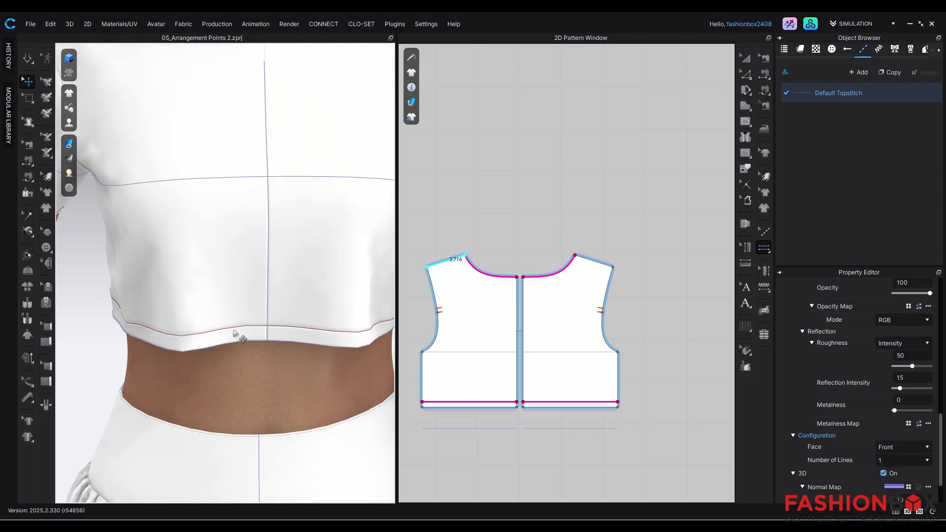
pyautogui.scroll(6, 235, 331)
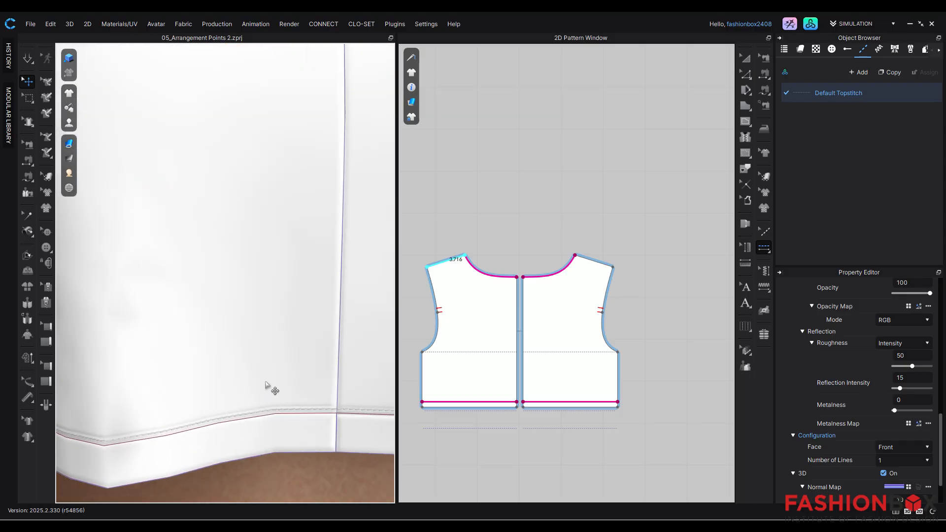
pyautogui.moveTo(266, 384); pyautogui.dragTo(273, 319, button='middle')
pyautogui.scroll(2, 249, 369)
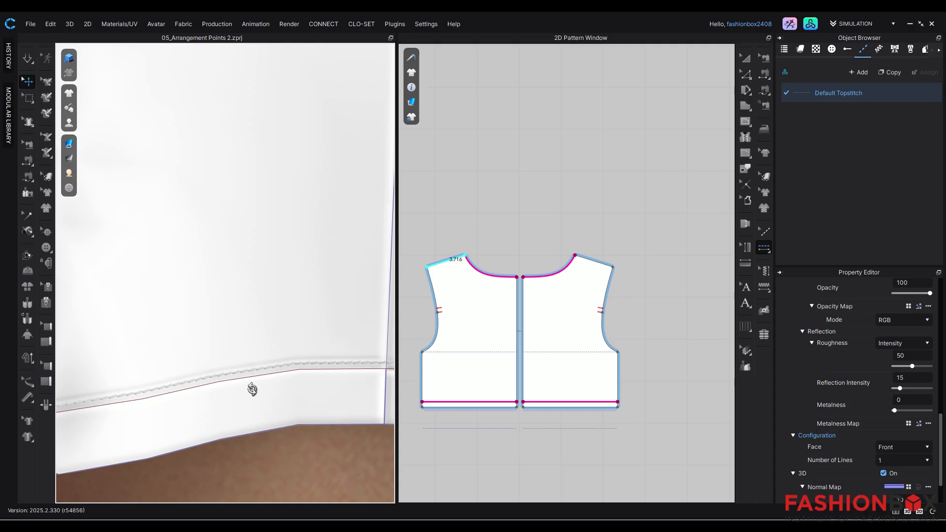
pyautogui.moveTo(252, 389); pyautogui.dragTo(253, 372, button='right')
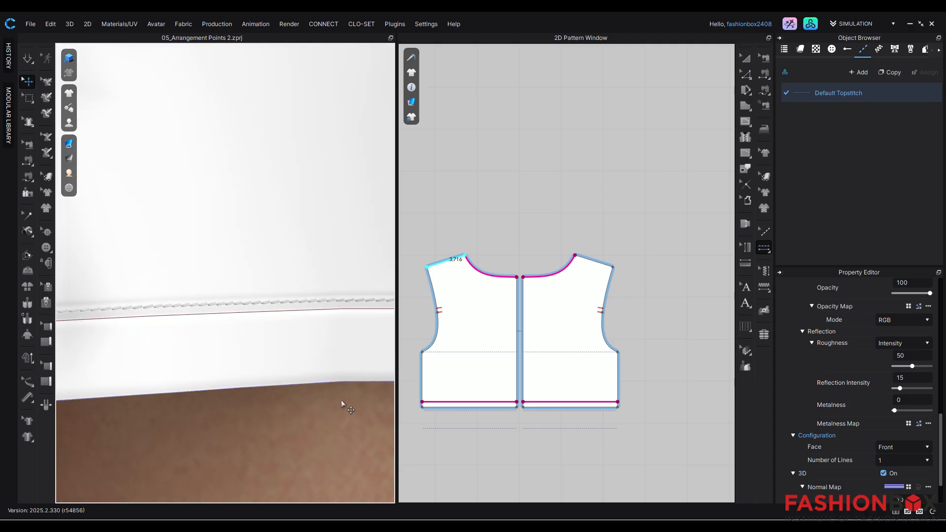
pyautogui.scroll(3, 450, 420)
pyautogui.scroll(3, 456, 428)
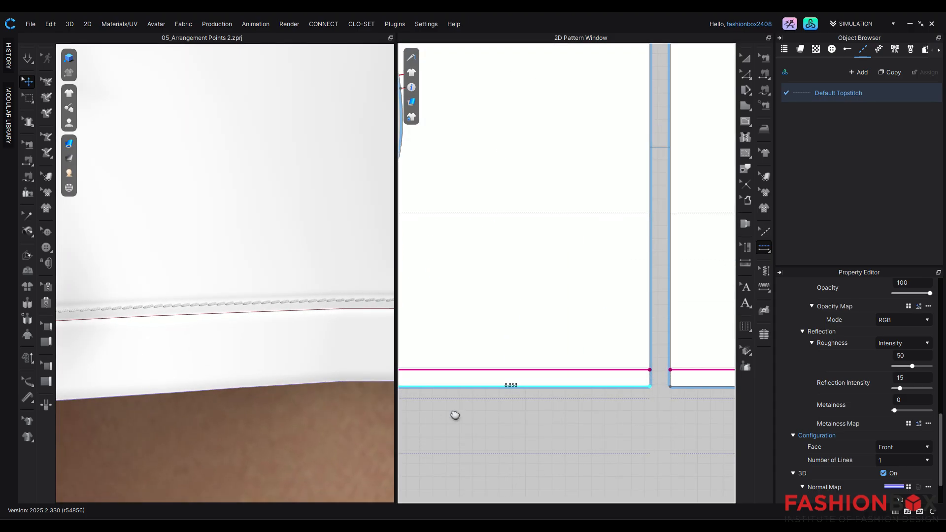
pyautogui.scroll(4, 502, 353)
pyautogui.moveTo(503, 352); pyautogui.dragTo(539, 344, button='middle')
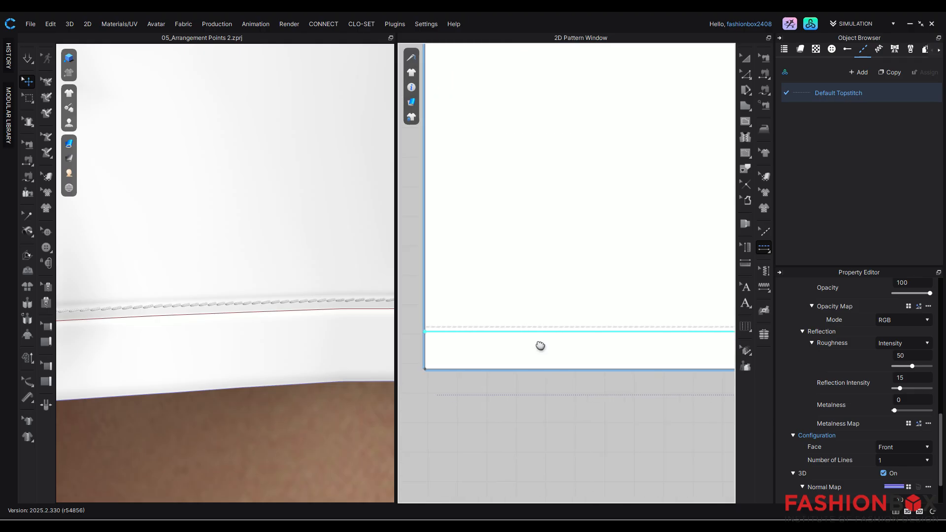
pyautogui.scroll(-3, 333, 345)
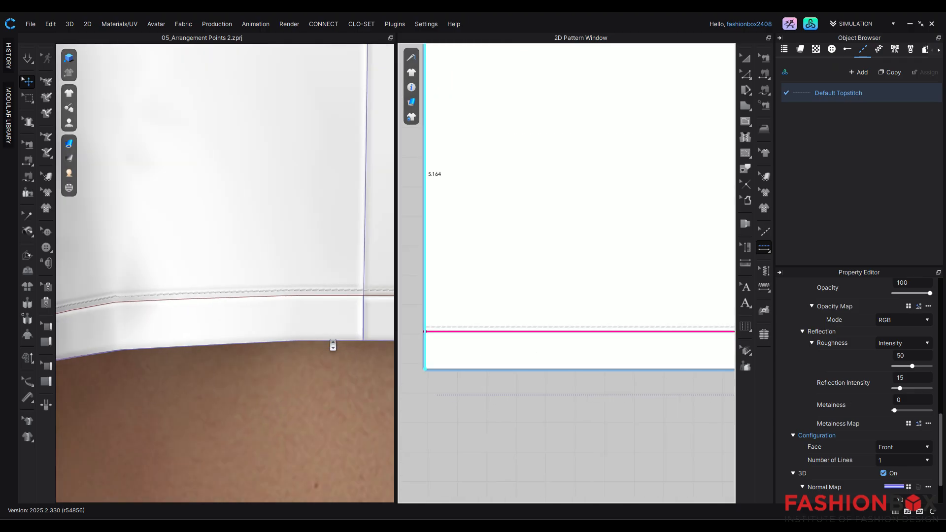
pyautogui.scroll(2, 466, 353)
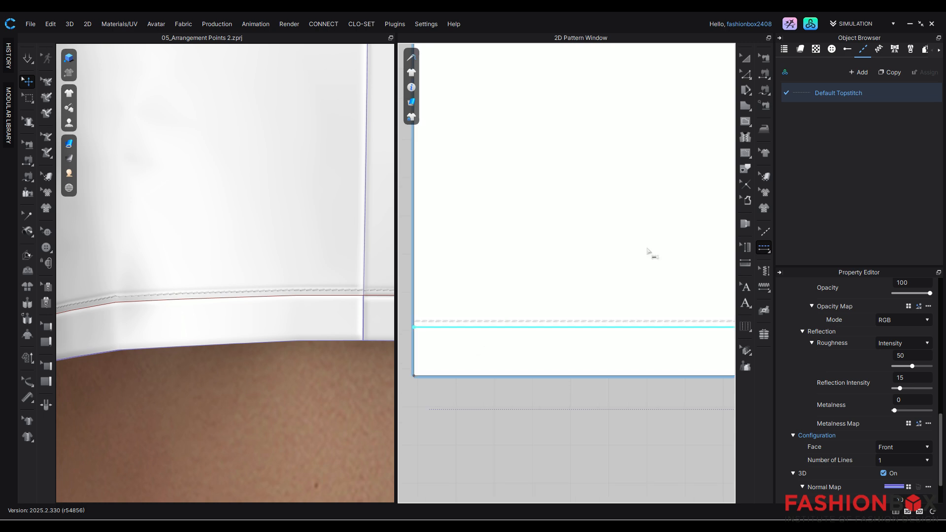
# Flip the placement of the topstitch on the hem line of the T-shirt's back panel
pyautogui.click(770, 232)
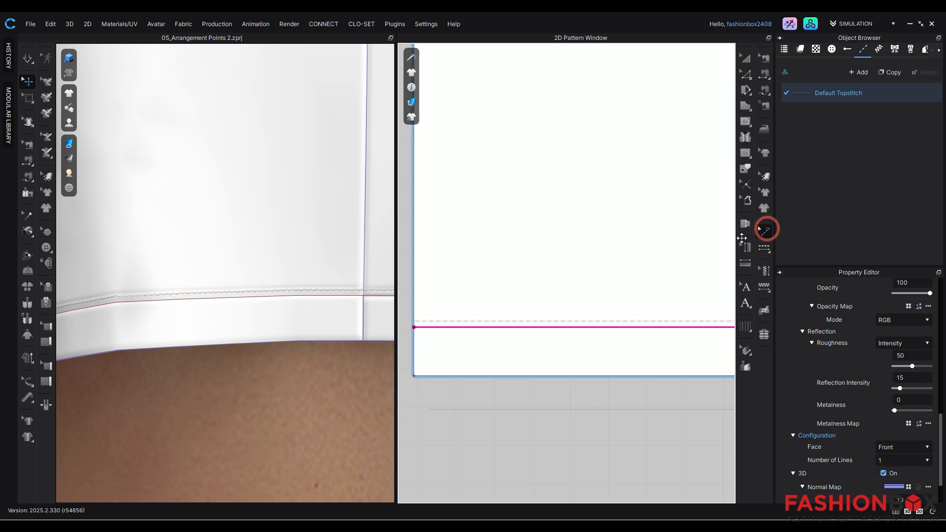
pyautogui.click(530, 332)
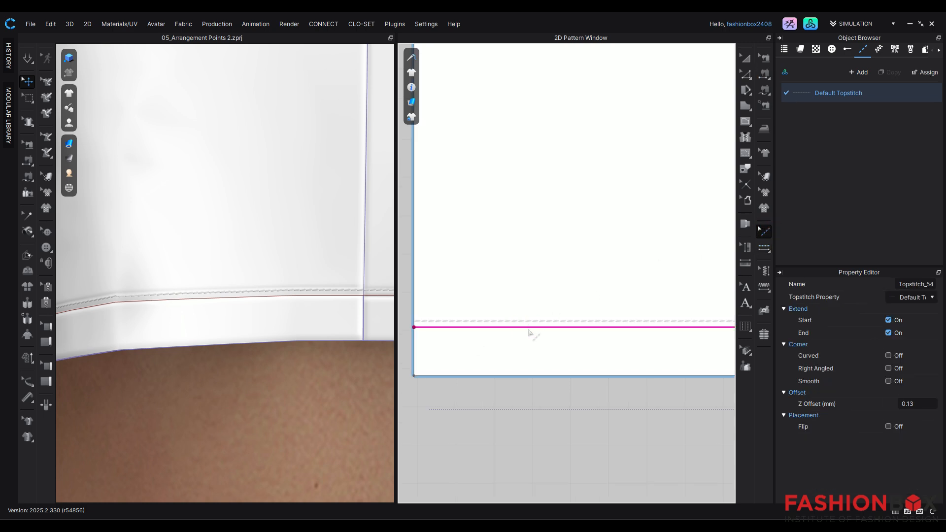
pyautogui.click(888, 427)
pyautogui.scroll(5, 471, 346)
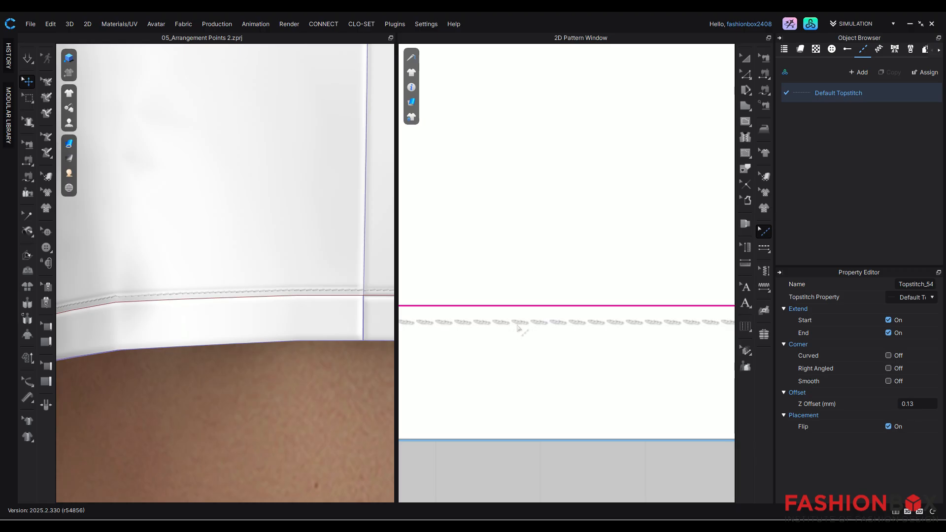
pyautogui.scroll(-5, 519, 329)
pyautogui.scroll(5, 559, 350)
# Flip the hem topstitch's placement on the T-shirt's front panel and check the stitches in 3D
pyautogui.scroll(-8, 595, 390)
pyautogui.moveTo(575, 407); pyautogui.dragTo(737, 396, button='middle')
pyautogui.scroll(8, 566, 378)
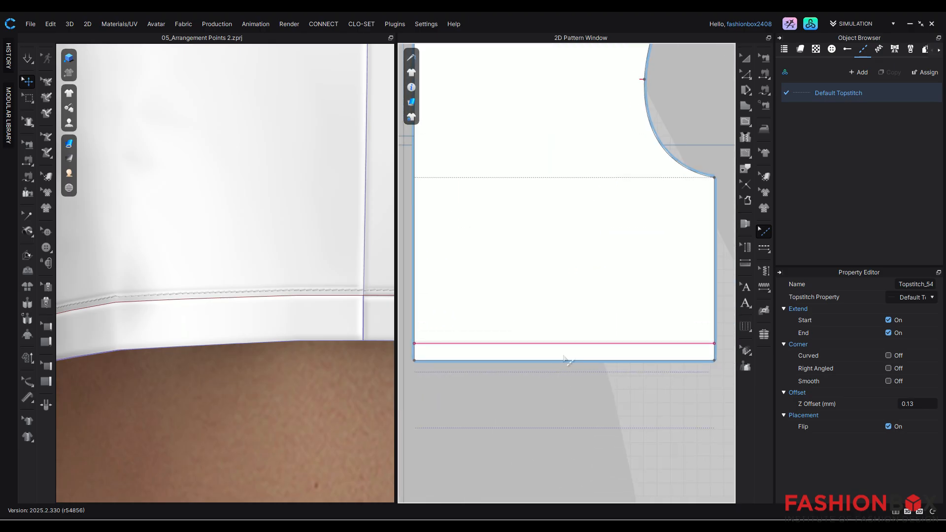
pyautogui.click(568, 349)
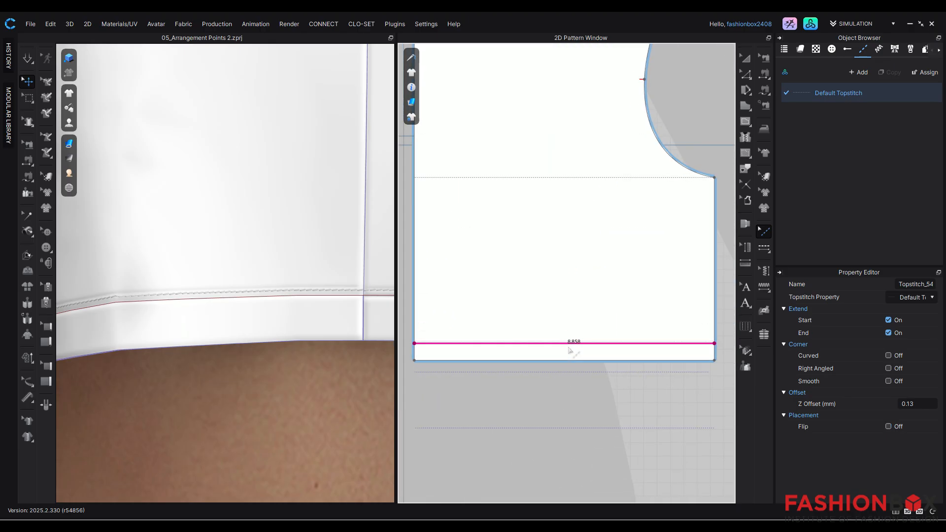
pyautogui.click(888, 426)
pyautogui.scroll(3, 551, 370)
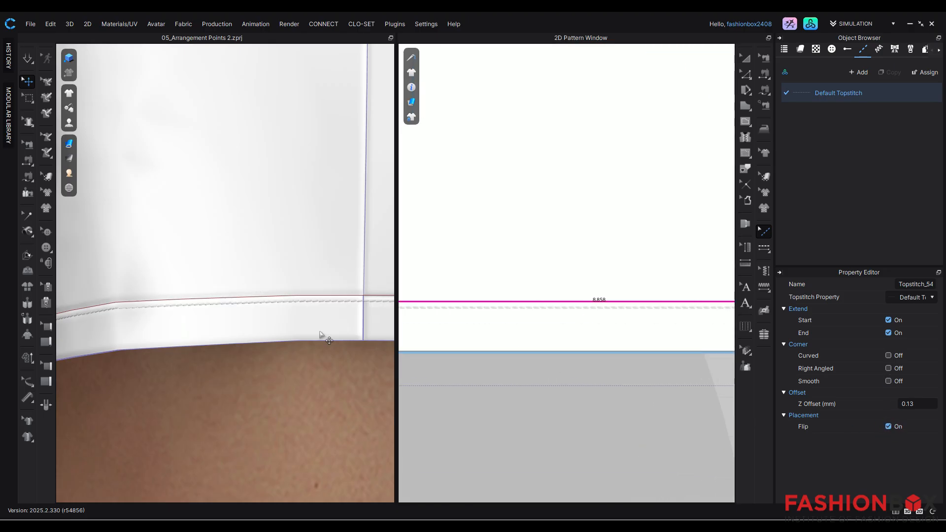
pyautogui.scroll(4, 172, 310)
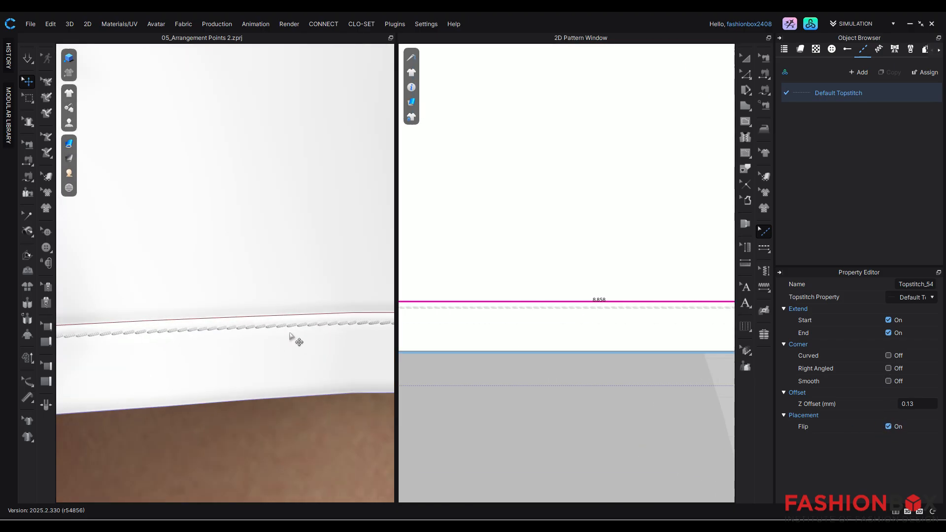
# Examine the topstitching along the T-shirt's hem and the skirt's waistband on the 3D garment
pyautogui.scroll(-5, 280, 414)
pyautogui.scroll(-3, 285, 418)
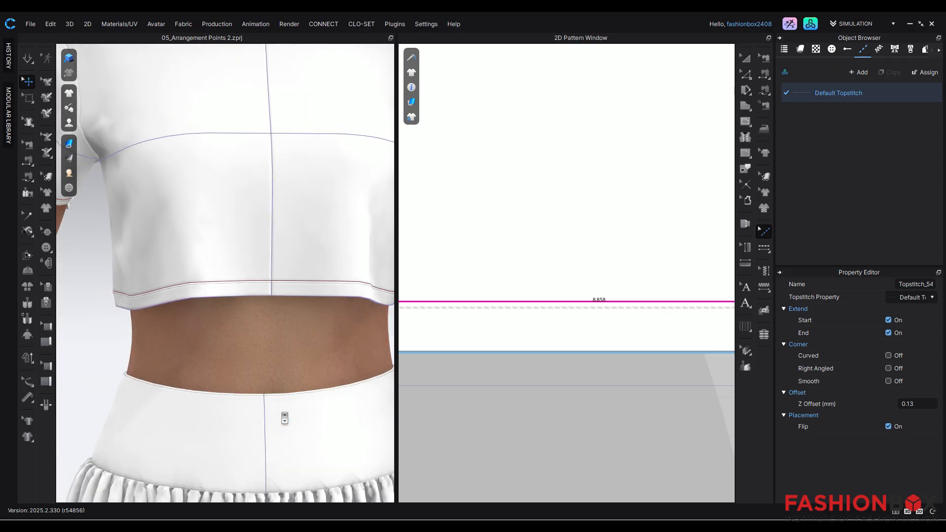
pyautogui.moveTo(285, 419); pyautogui.dragTo(275, 296, button='middle')
pyautogui.scroll(2, 231, 355)
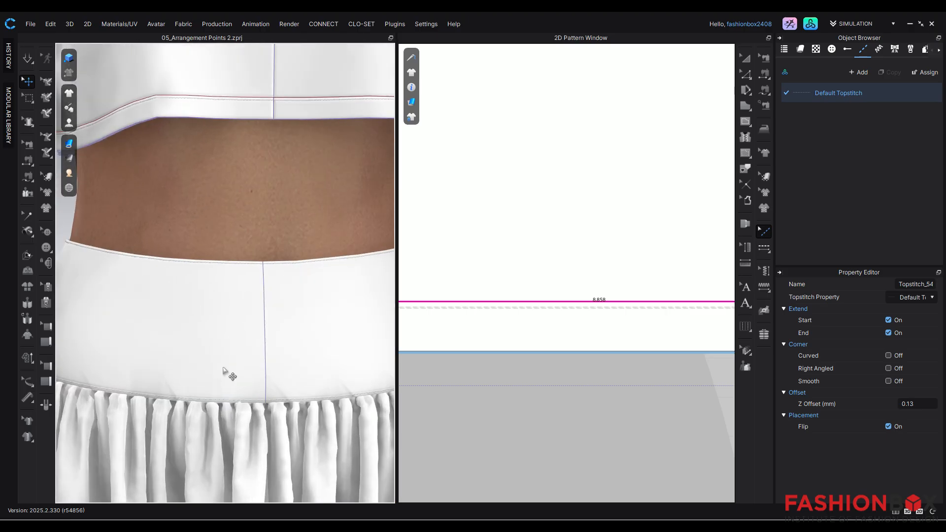
pyautogui.scroll(3, 241, 378)
pyautogui.moveTo(262, 405); pyautogui.dragTo(285, 267, button='middle')
pyautogui.scroll(3, 213, 354)
pyautogui.scroll(-1, 227, 371)
pyautogui.scroll(-4, 226, 370)
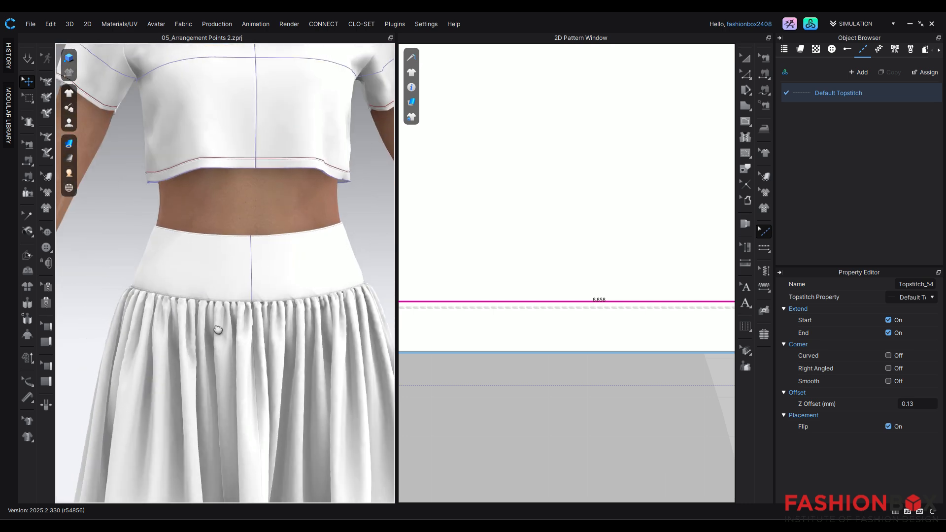
# Flip the topstitch placement along the skirt's hem line and check it on the 3D skirt
pyautogui.scroll(3, 165, 273)
pyautogui.moveTo(301, 483); pyautogui.dragTo(262, 197, button='middle')
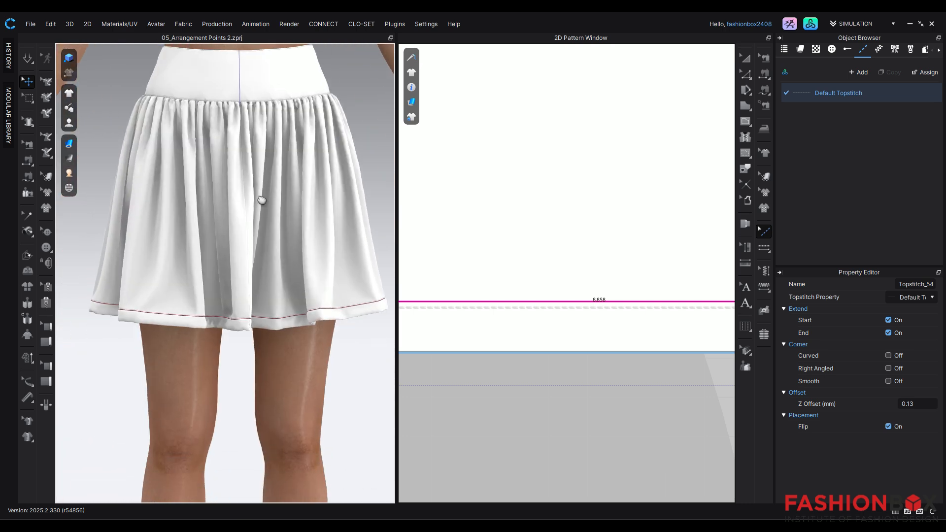
pyautogui.scroll(3, 240, 340)
pyautogui.scroll(4, 253, 401)
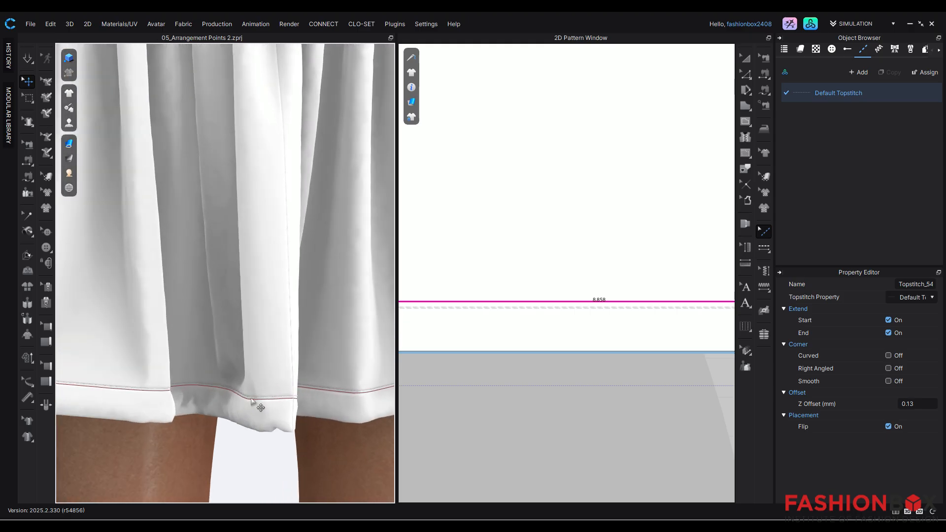
pyautogui.scroll(4, 297, 419)
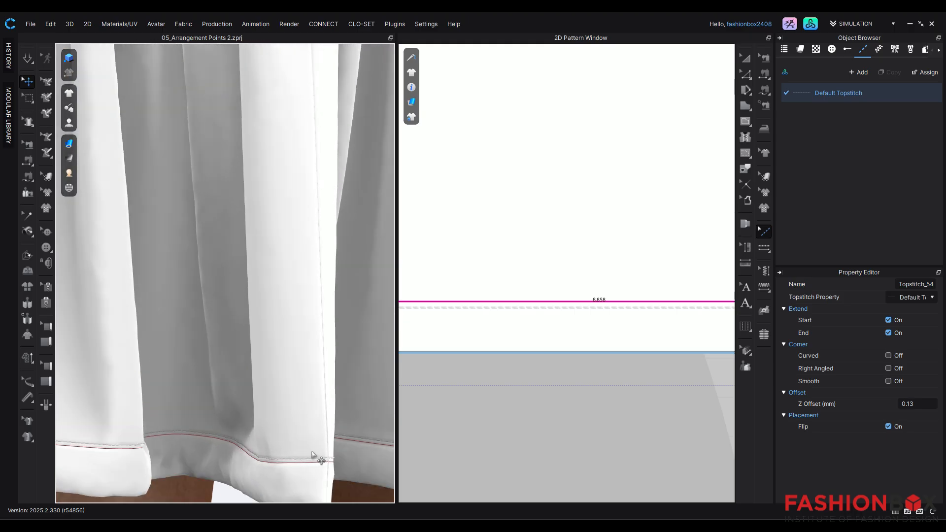
pyautogui.scroll(-10, 579, 357)
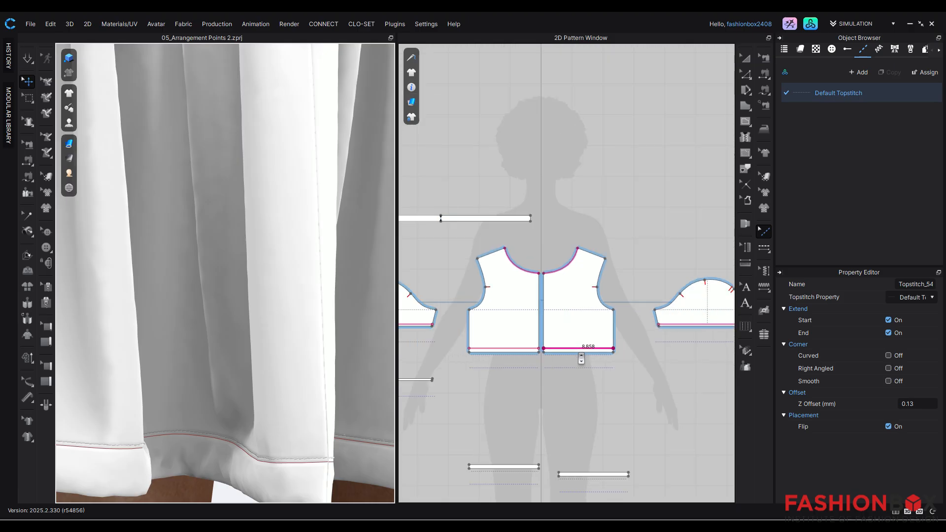
pyautogui.moveTo(590, 390); pyautogui.dragTo(571, 128, button='middle')
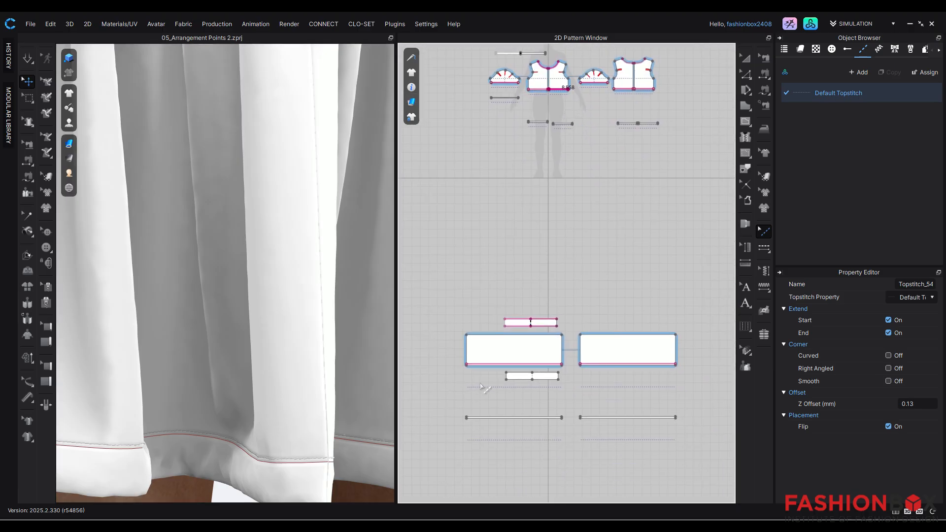
pyautogui.scroll(10, 483, 387)
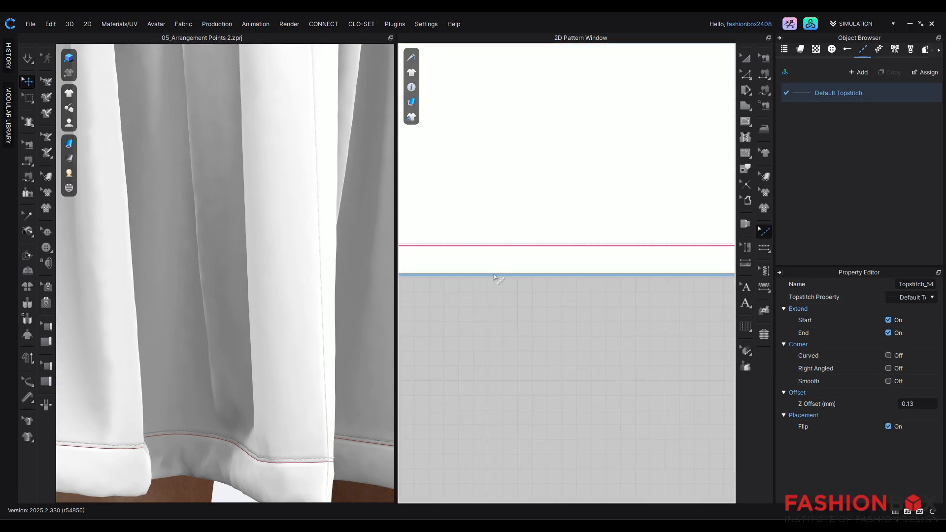
pyautogui.click(496, 246)
pyautogui.click(888, 427)
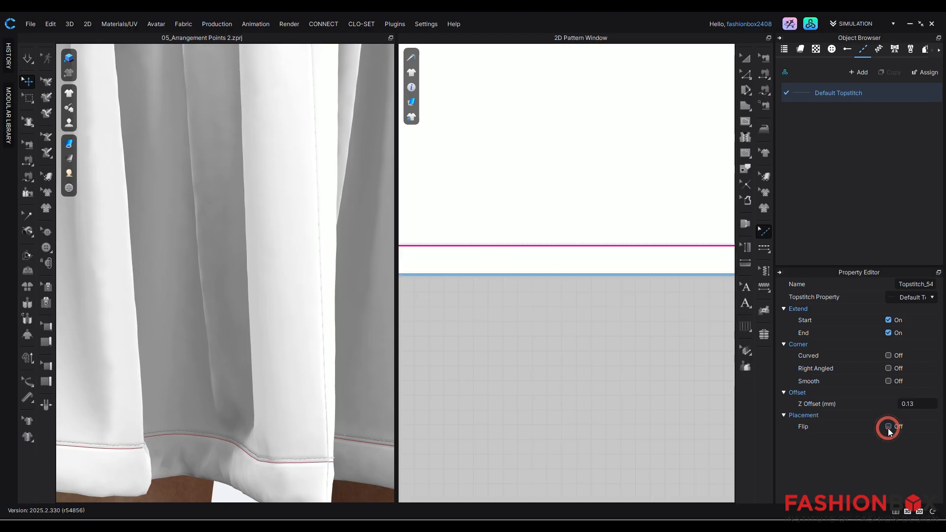
pyautogui.scroll(-3, 276, 447)
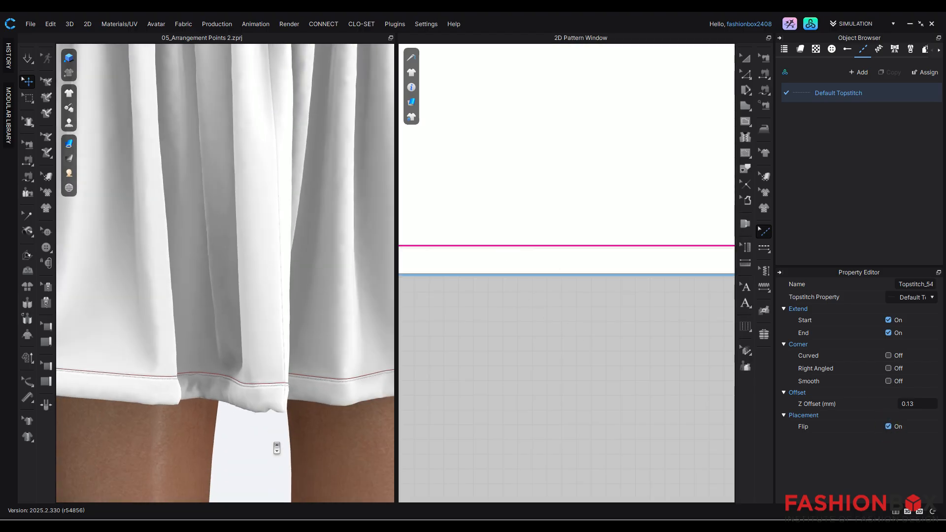
pyautogui.scroll(-2, 309, 422)
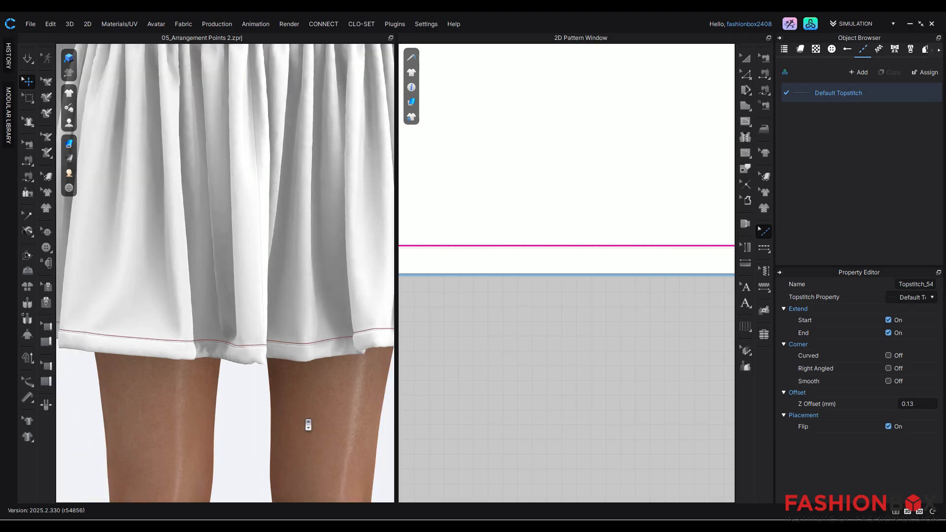
# Examine the skirt's hem topstitching and the complete outfit on the avatar, along with the hem line in the 2D pattern
pyautogui.scroll(-3, 341, 409)
pyautogui.scroll(-2, 285, 409)
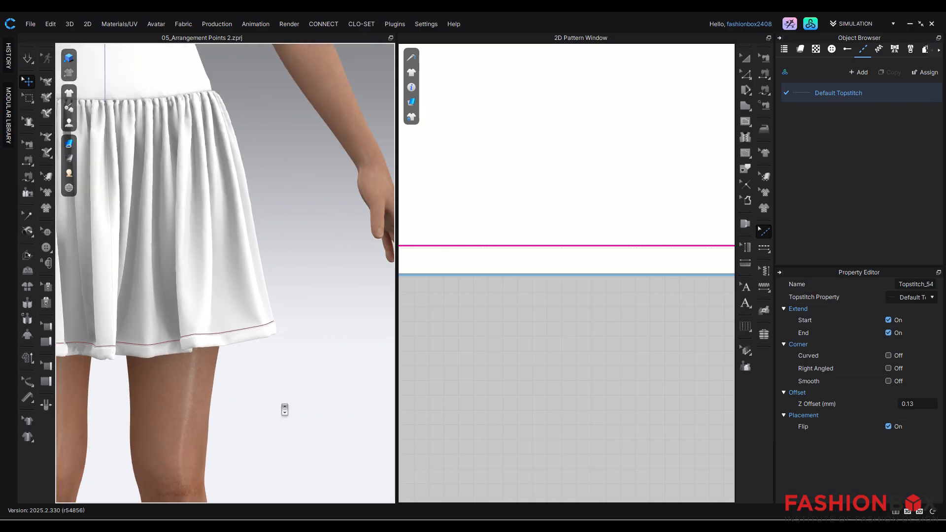
pyautogui.scroll(-5, 640, 359)
pyautogui.scroll(-2, 646, 380)
pyautogui.moveTo(647, 392); pyautogui.dragTo(200, 374, button='middle')
pyautogui.scroll(5, 537, 325)
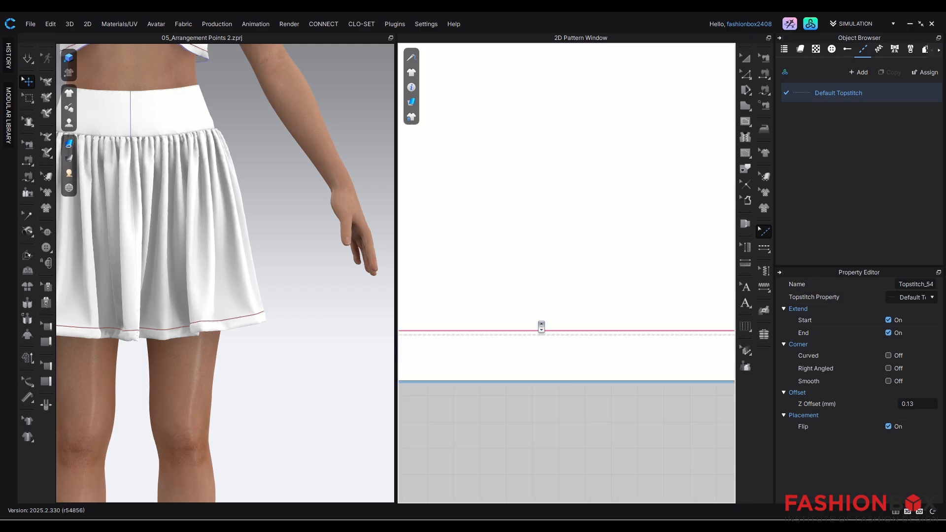
pyautogui.scroll(-6, 273, 385)
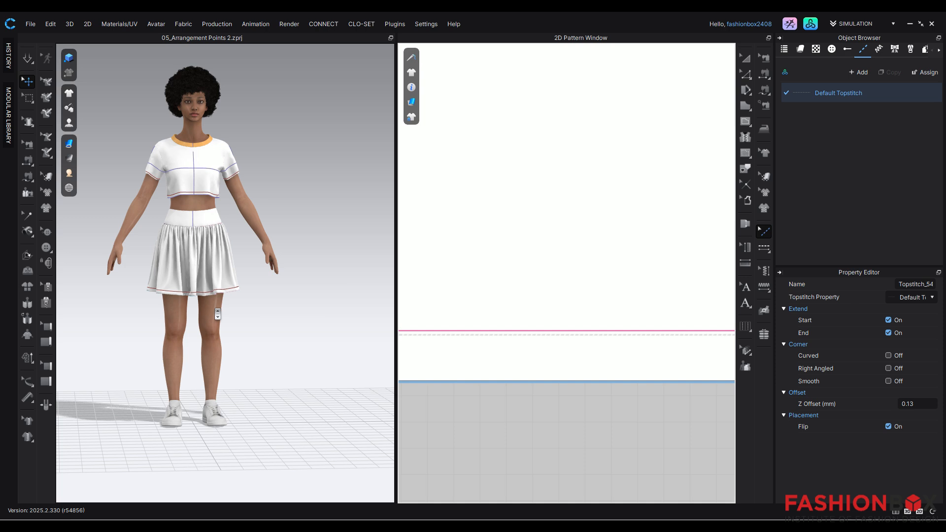
# Assign the V2_Woven_Denim_1 fabric to all of the skirt's pattern pieces, including the waistband and hem strips
pyautogui.click(745, 58)
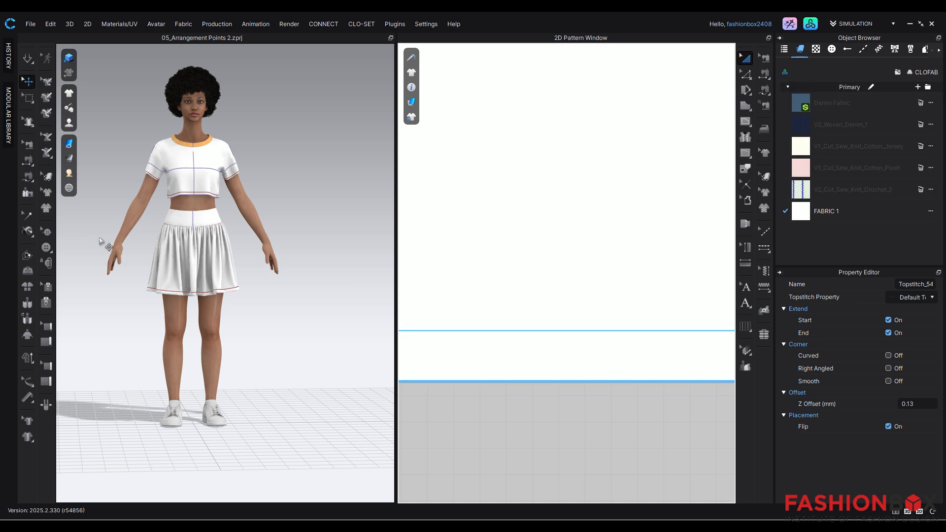
pyautogui.click(29, 365)
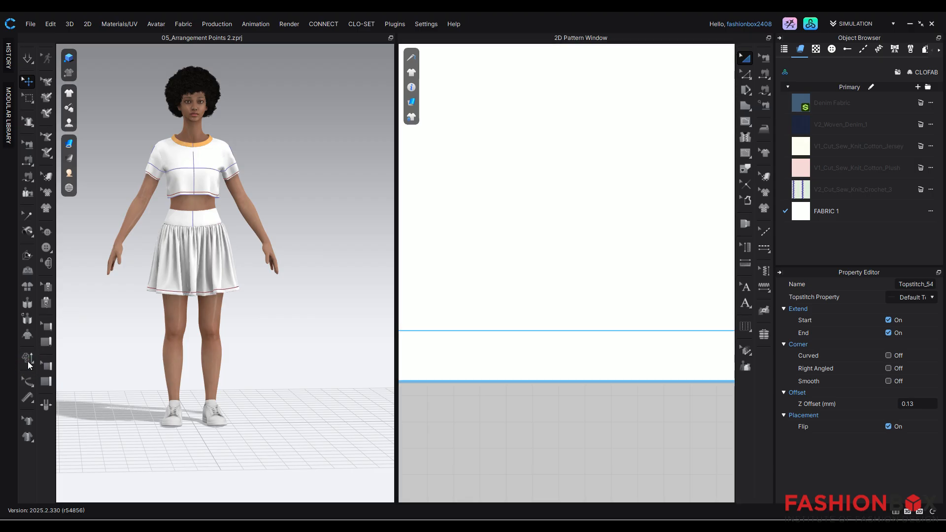
pyautogui.moveTo(15, 347); pyautogui.dragTo(40, 369)
pyautogui.press('Escape')
pyautogui.click(744, 60)
pyautogui.scroll(-8, 609, 220)
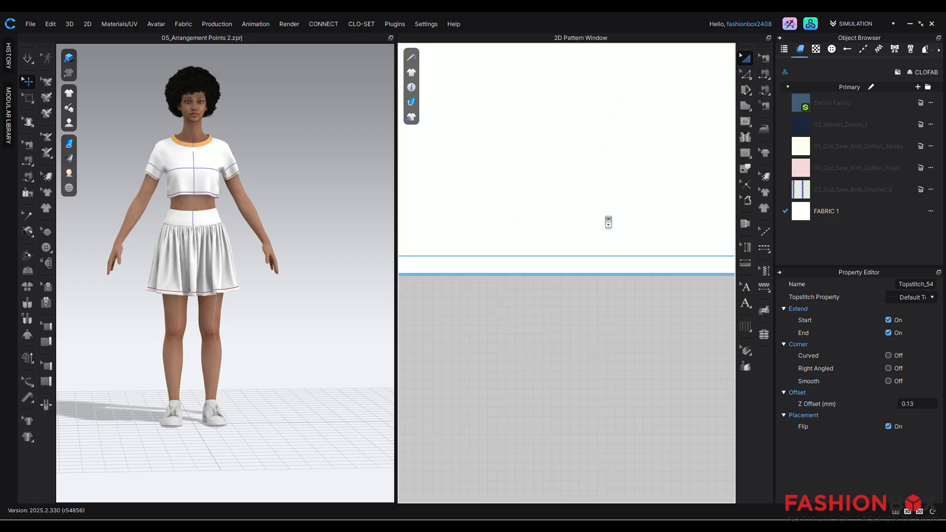
pyautogui.scroll(-10, 608, 220)
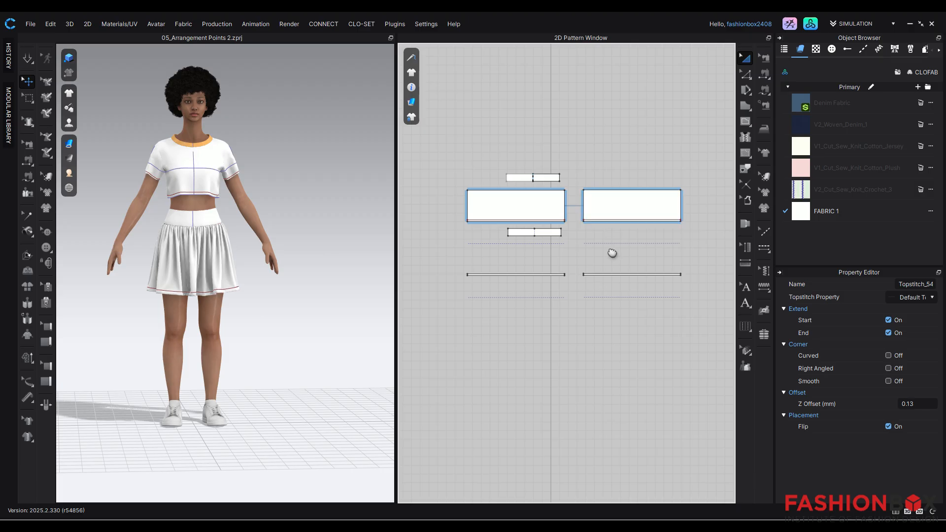
pyautogui.moveTo(617, 241); pyautogui.dragTo(610, 216, button='right')
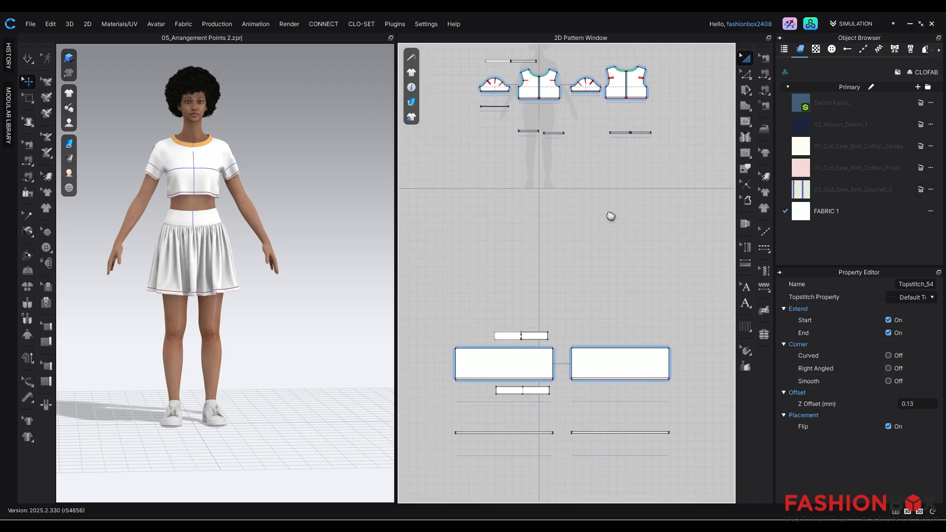
pyautogui.scroll(-3, 546, 256)
pyautogui.moveTo(442, 250); pyautogui.dragTo(662, 387)
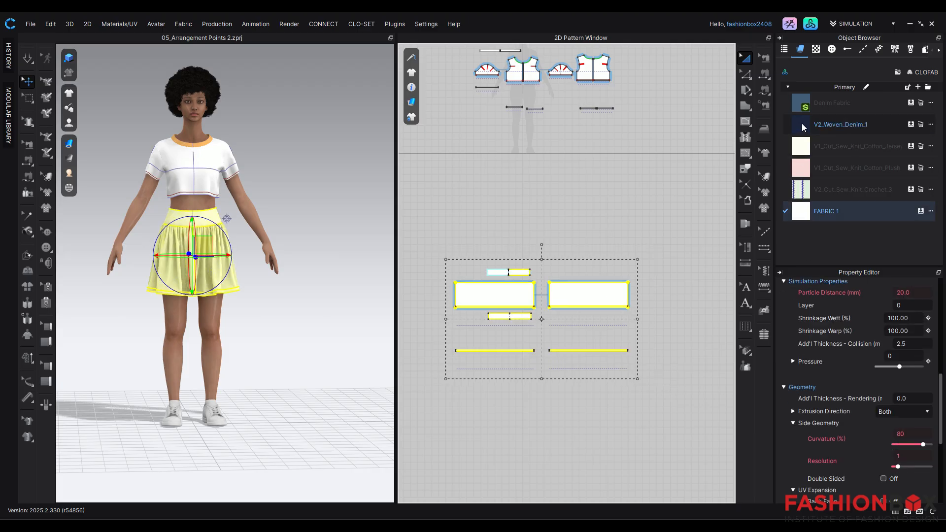
pyautogui.click(910, 125)
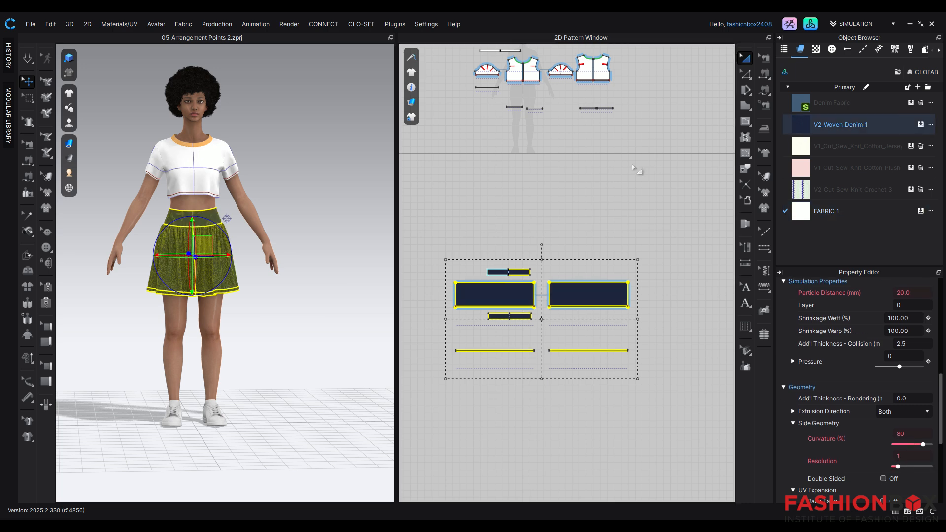
pyautogui.click(482, 183)
# Simulate the denim skirt so it drapes on the avatar, checking its hem topstitch up close before stopping the simulation
pyautogui.scroll(5, 373, 274)
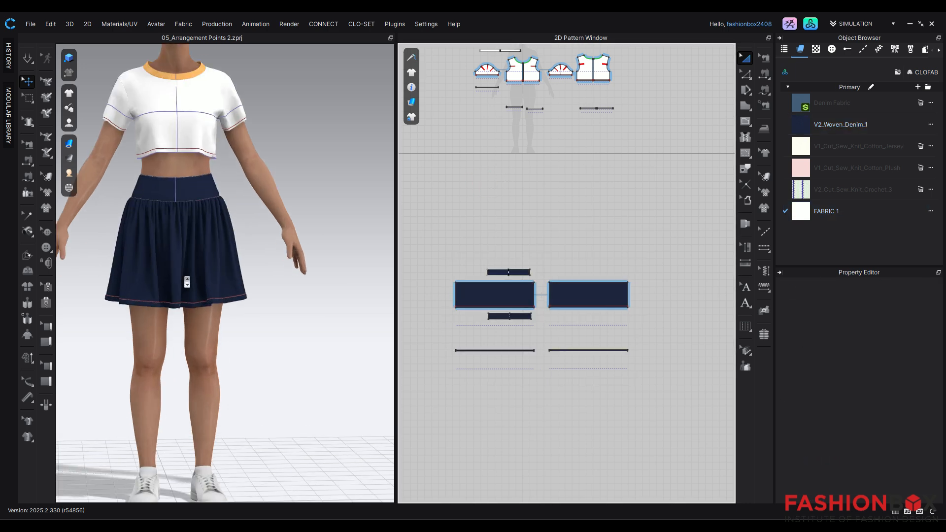
pyautogui.press('space')
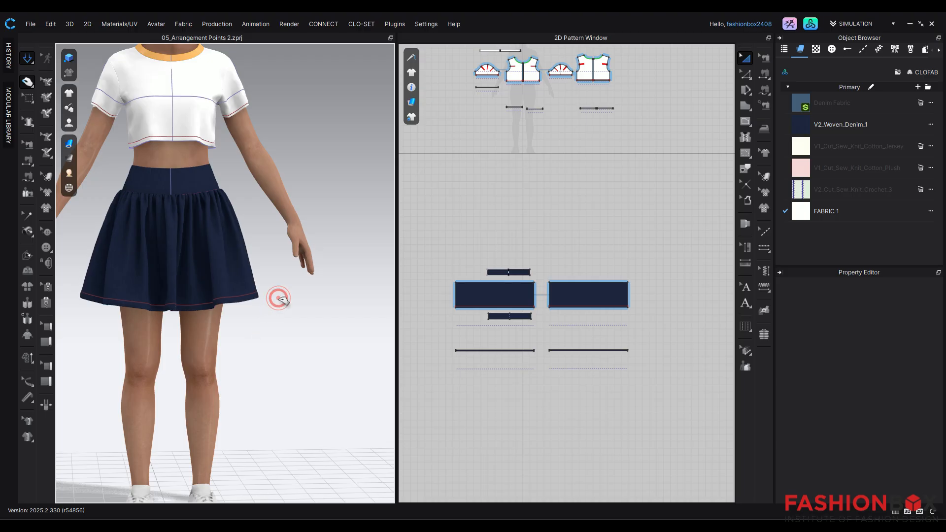
pyautogui.scroll(-4, 329, 315)
pyautogui.moveTo(295, 336); pyautogui.dragTo(276, 338, button='right')
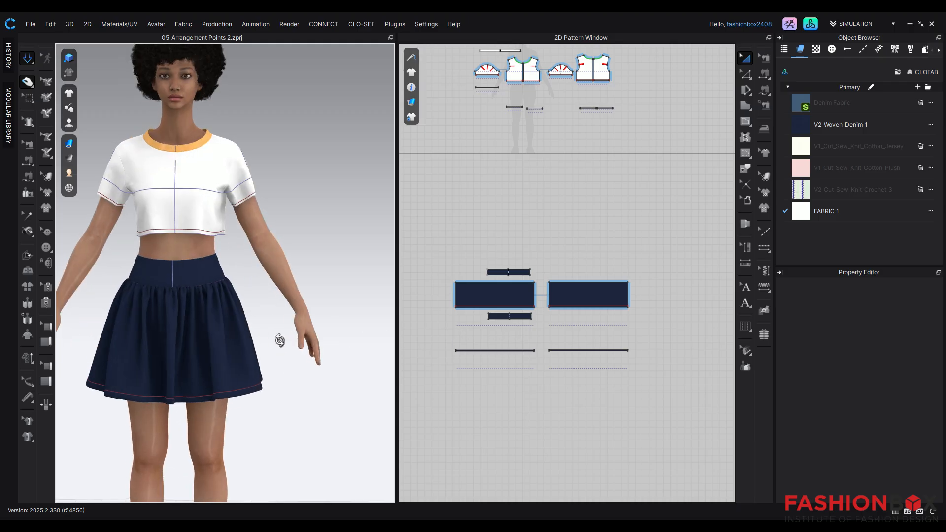
pyautogui.scroll(4, 279, 389)
pyautogui.scroll(5, 226, 355)
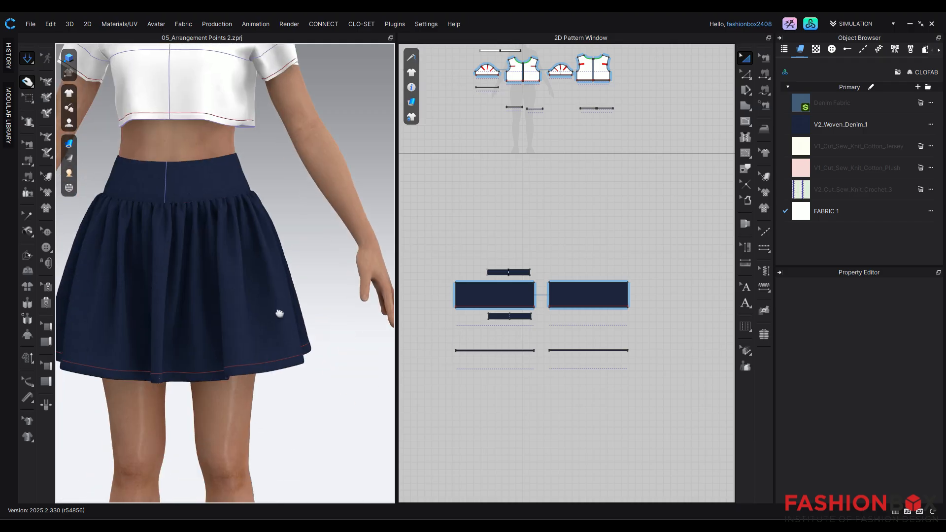
pyautogui.scroll(4, 296, 369)
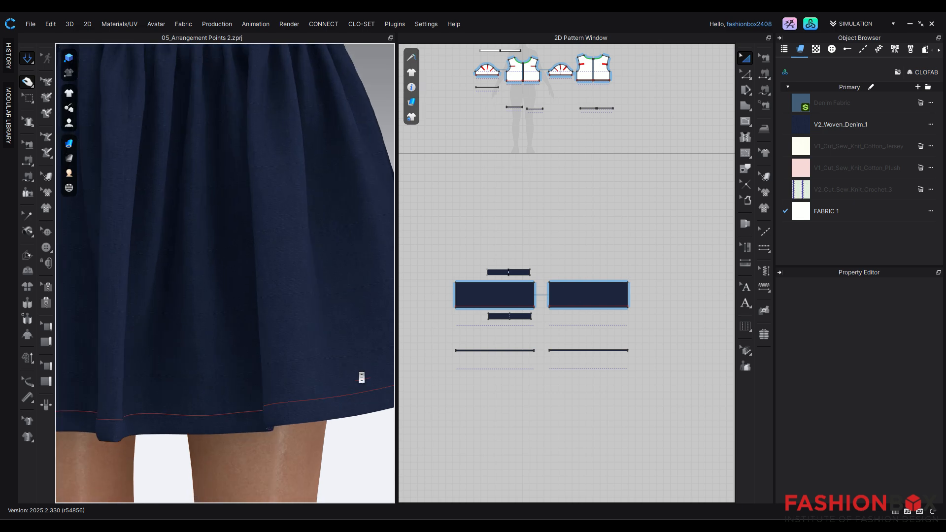
pyautogui.moveTo(350, 383); pyautogui.dragTo(313, 296, button='middle')
pyautogui.scroll(4, 288, 364)
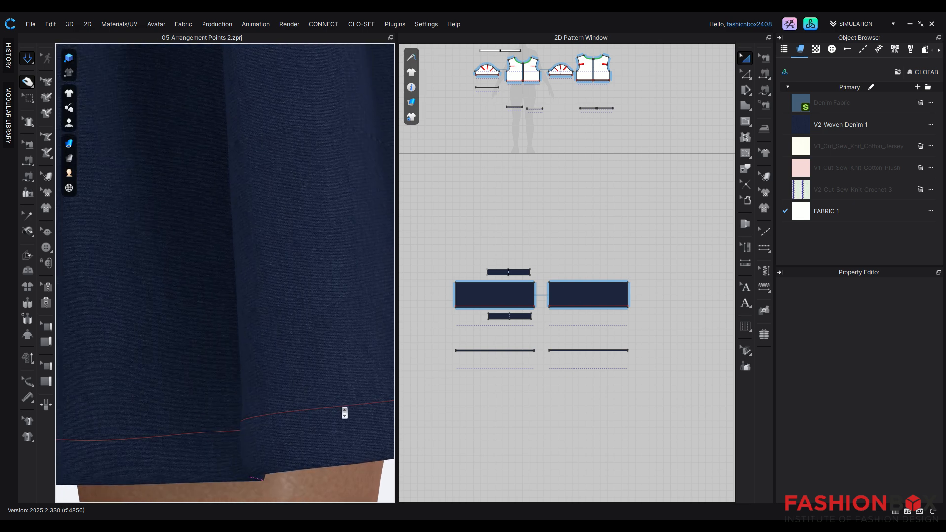
pyautogui.scroll(-4, 344, 413)
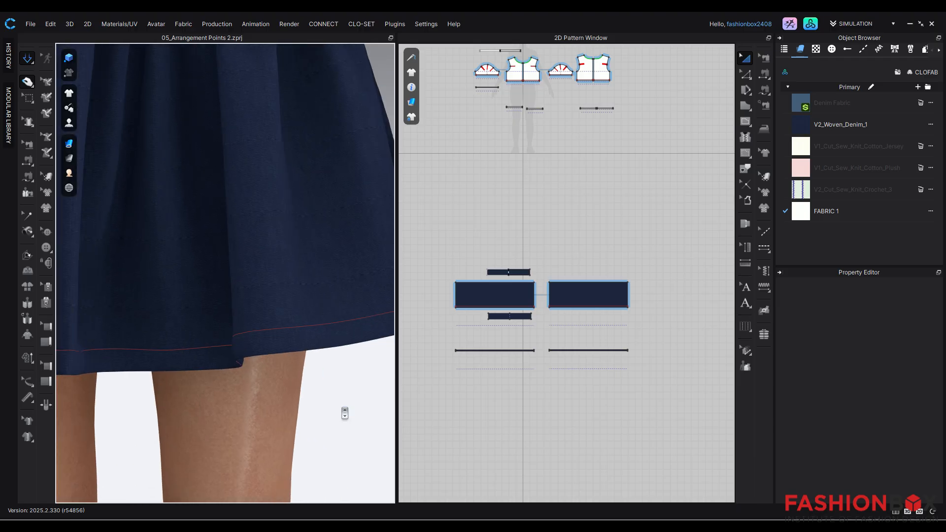
pyautogui.press('space')
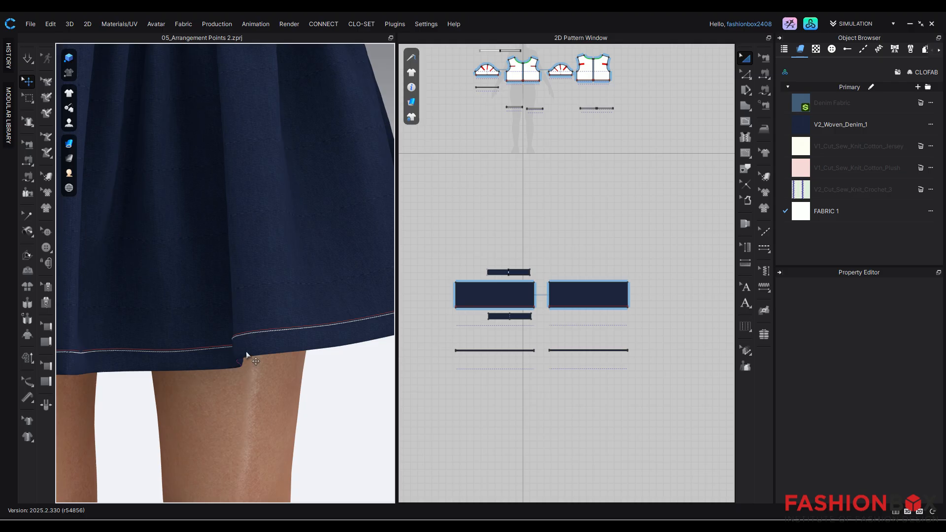
# Inspect the topstitching on the denim skirt's hem and waistband, and review the whole outfit from an angle
pyautogui.scroll(5, 246, 351)
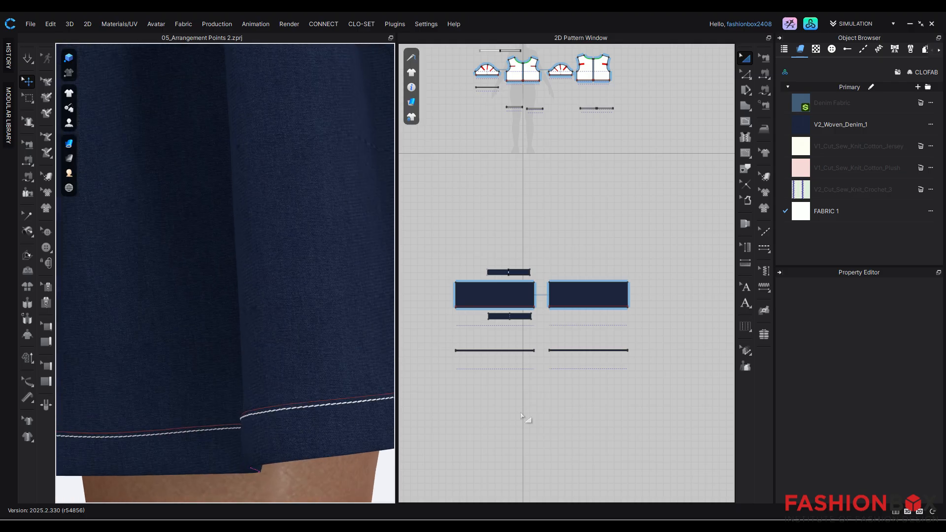
pyautogui.scroll(-3, 521, 415)
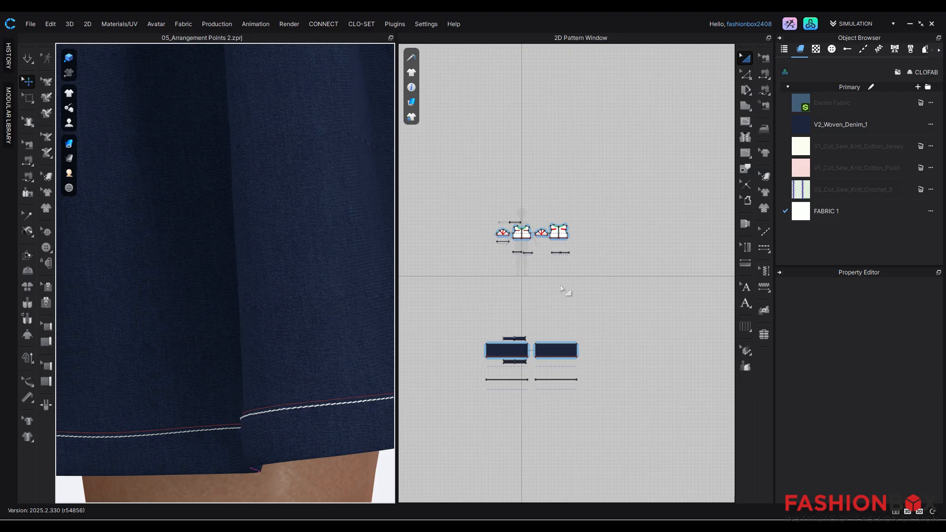
pyautogui.scroll(-5, 366, 354)
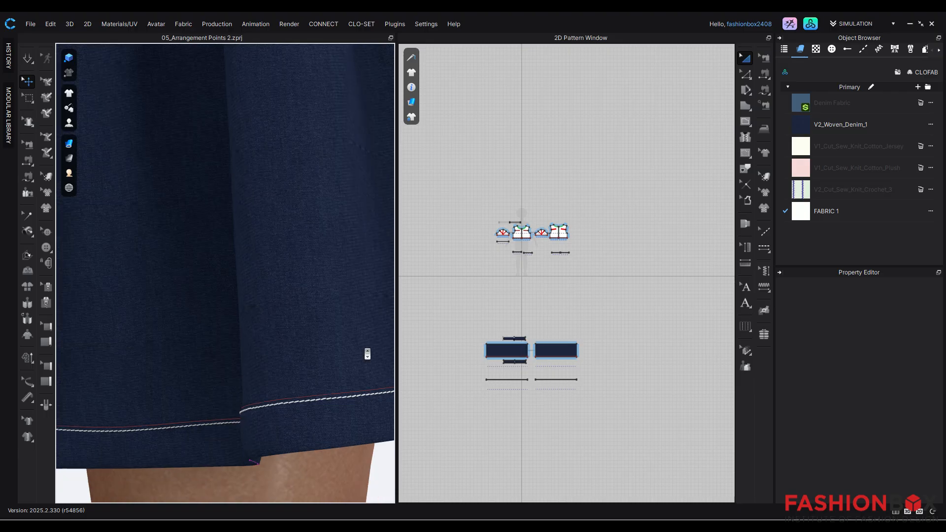
pyautogui.scroll(-5, 367, 354)
pyautogui.scroll(-2, 285, 323)
pyautogui.scroll(1, 231, 335)
pyautogui.moveTo(227, 336); pyautogui.dragTo(266, 338, button='right')
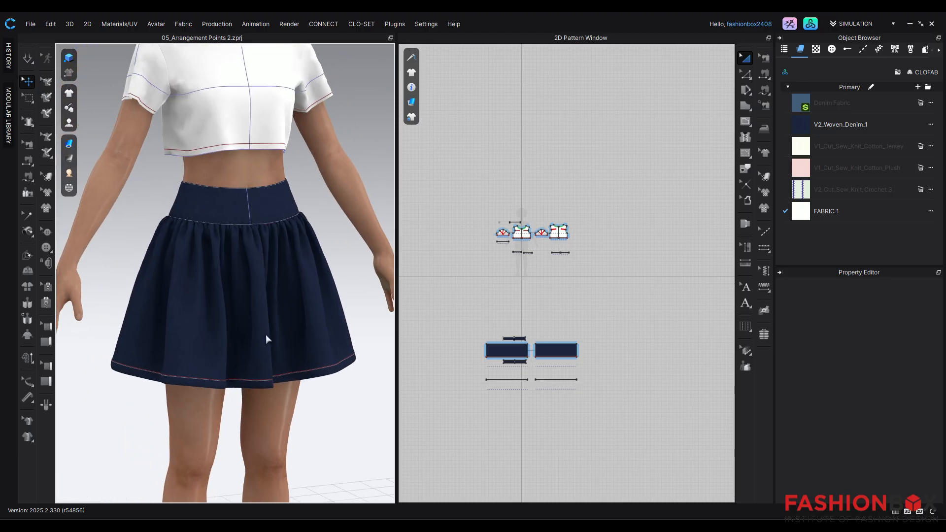
pyautogui.scroll(2, 258, 240)
pyautogui.moveTo(258, 241); pyautogui.dragTo(236, 387, button='middle')
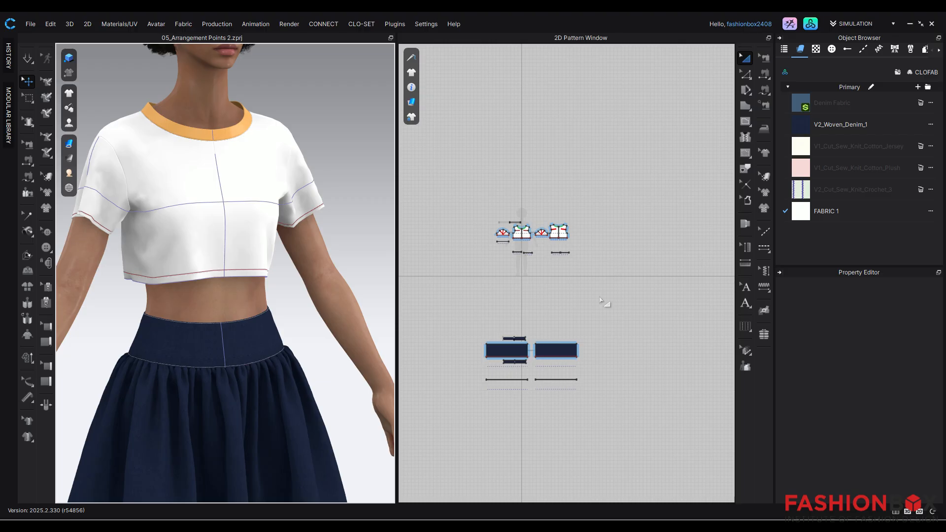
pyautogui.scroll(-5, 229, 299)
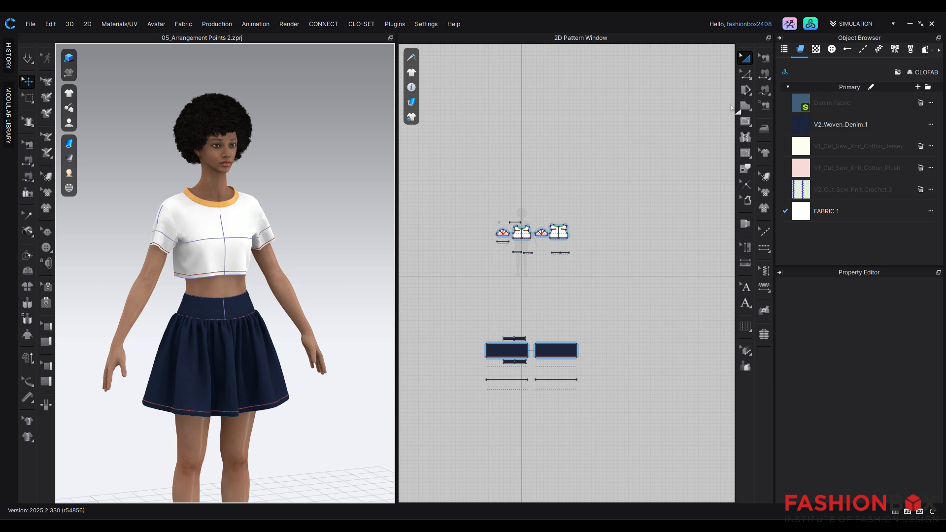
# Assign the V1_Cut_Sew_Knit_Cotton_Plush fabric to the T-shirt's body, sleeve and hem pattern pieces
pyautogui.click(745, 60)
pyautogui.moveTo(475, 205); pyautogui.dragTo(625, 298)
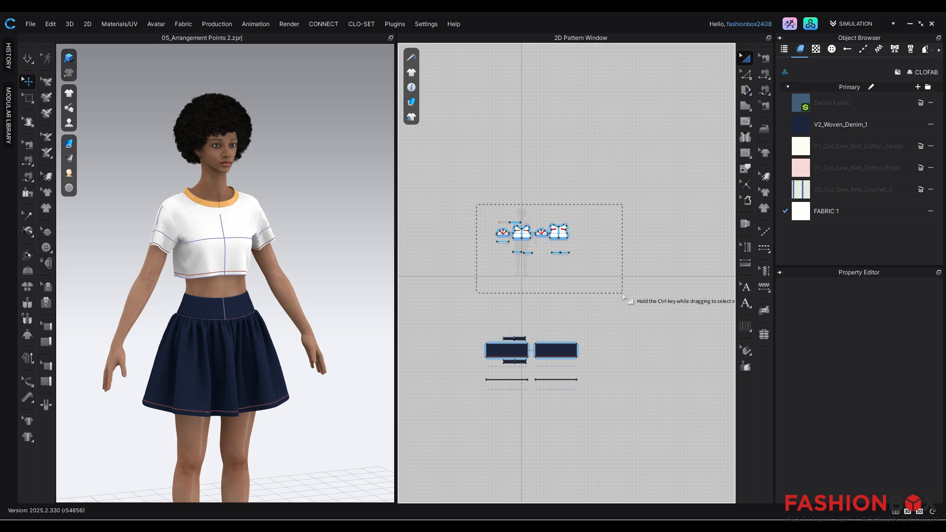
pyautogui.click(849, 220)
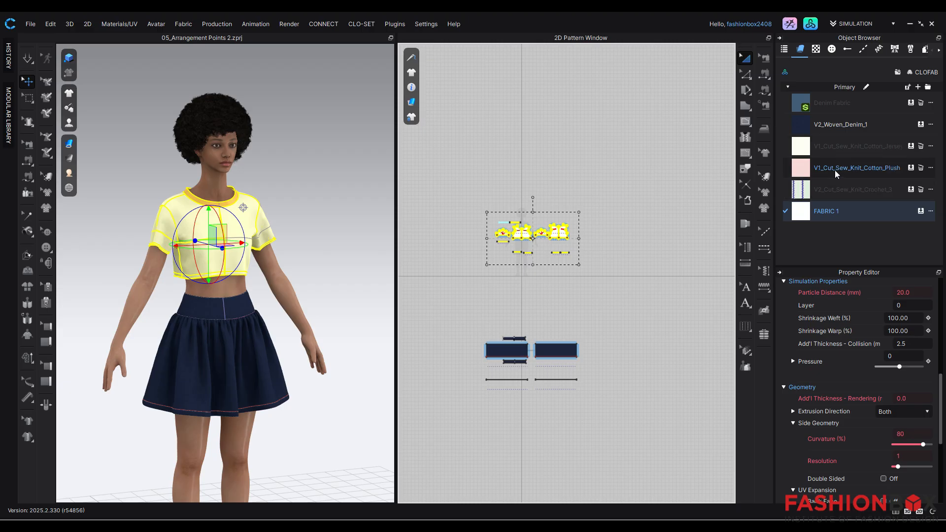
pyautogui.click(808, 174)
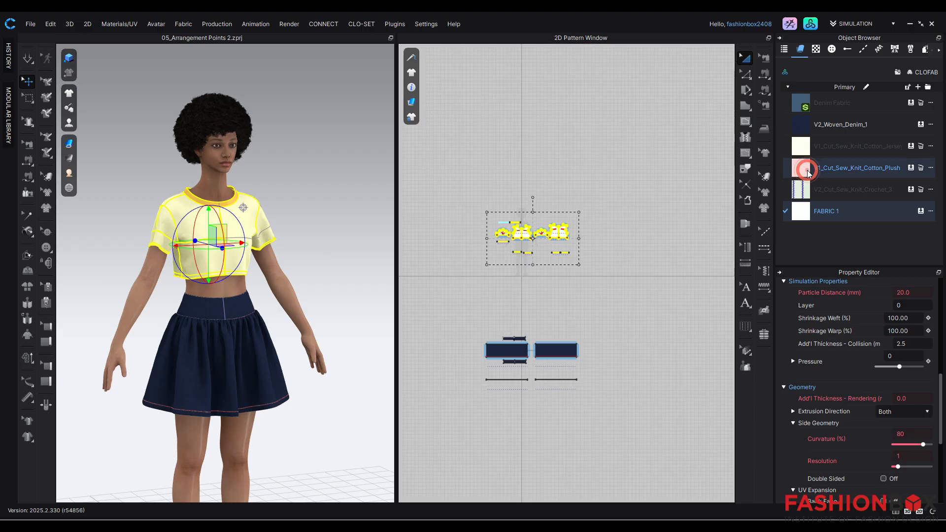
pyautogui.moveTo(445, 192); pyautogui.dragTo(656, 280)
pyautogui.click(910, 168)
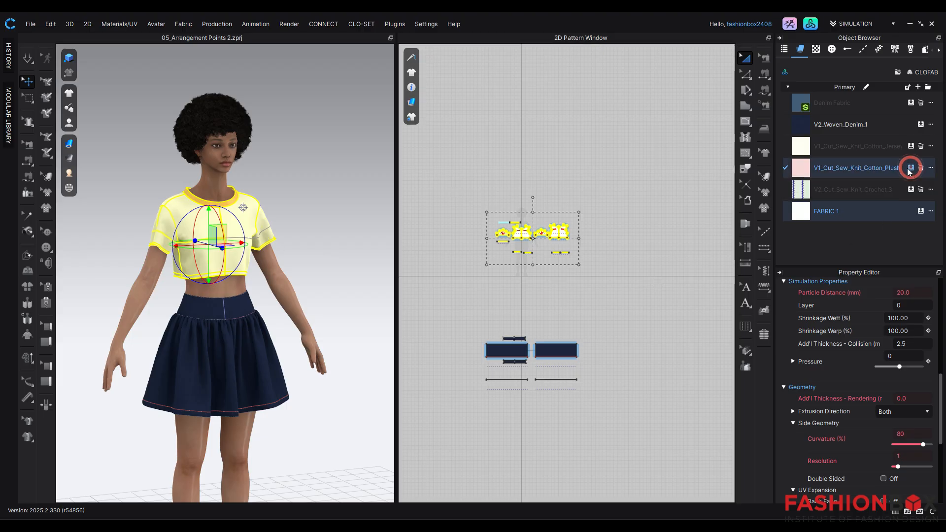
pyautogui.click(458, 196)
# Simulate the T-shirt in the pink knit fabric and check how it drapes from the front and side
pyautogui.press('space')
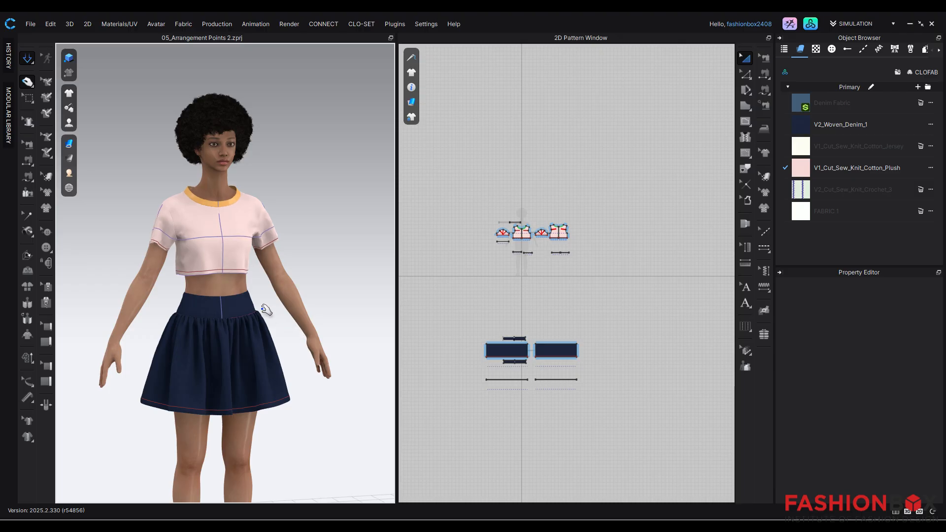
pyautogui.moveTo(254, 290); pyautogui.dragTo(224, 300, button='right')
pyautogui.click(259, 274)
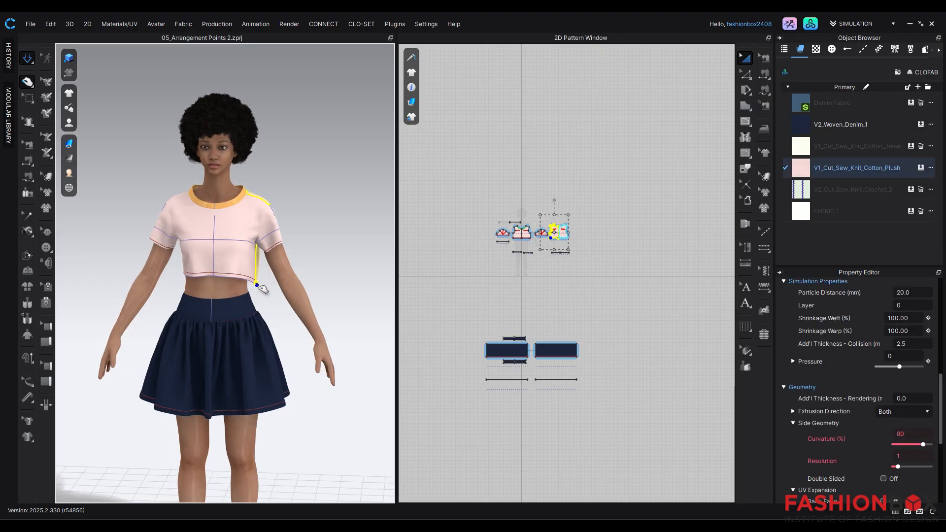
pyautogui.click(211, 289)
pyautogui.moveTo(313, 237); pyautogui.dragTo(381, 238, button='right')
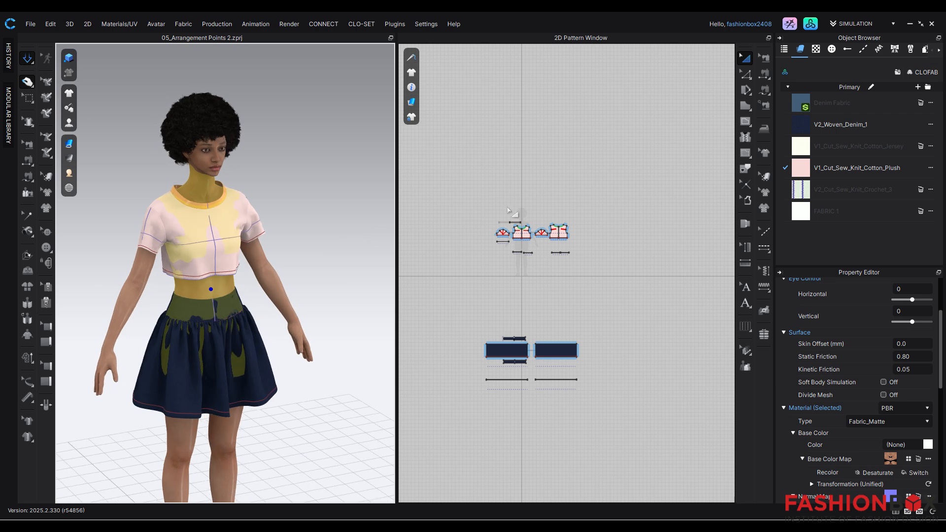
# Assign the V2_Cut_Sew_Knit_Crochet_3 fabric to all the T-shirt's pattern pieces and simulate its drape on the avatar
pyautogui.moveTo(481, 201); pyautogui.dragTo(610, 271)
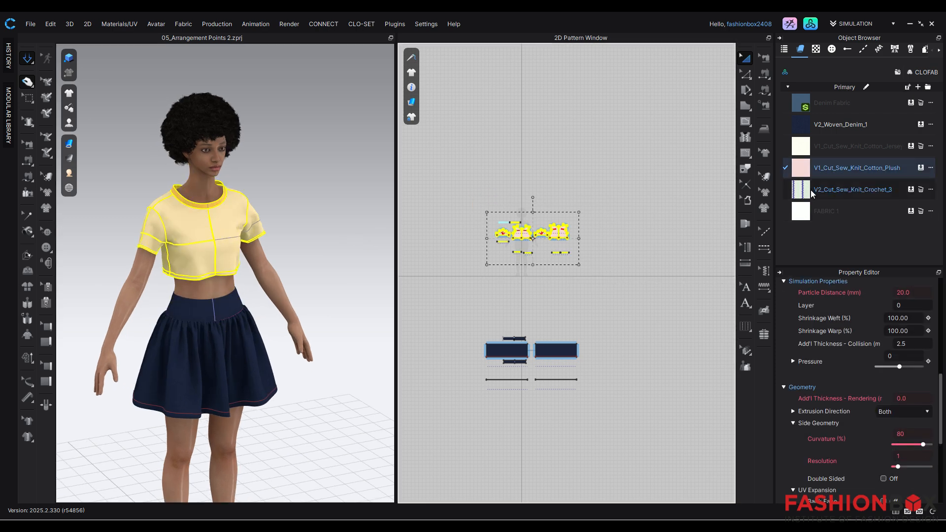
pyautogui.click(911, 190)
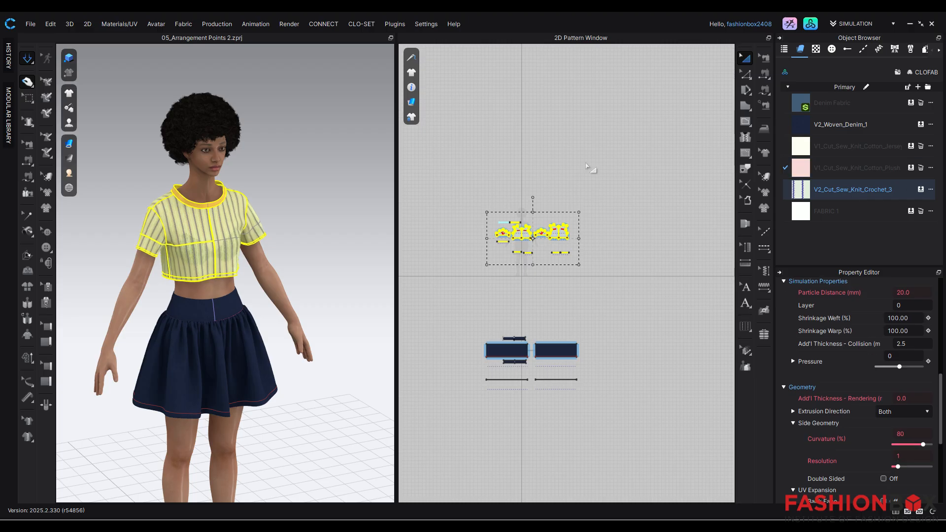
pyautogui.moveTo(339, 273); pyautogui.dragTo(311, 277, button='right')
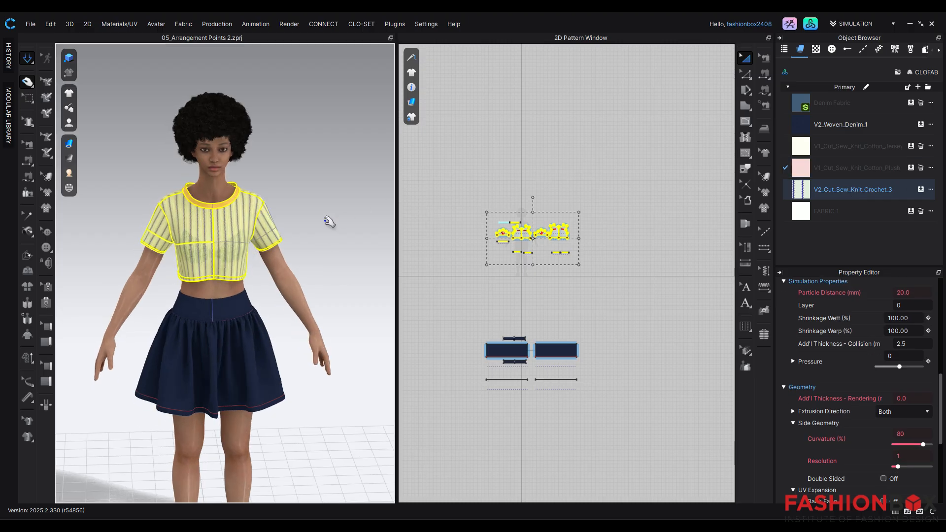
pyautogui.click(325, 220)
pyautogui.press('space')
pyautogui.press('space')
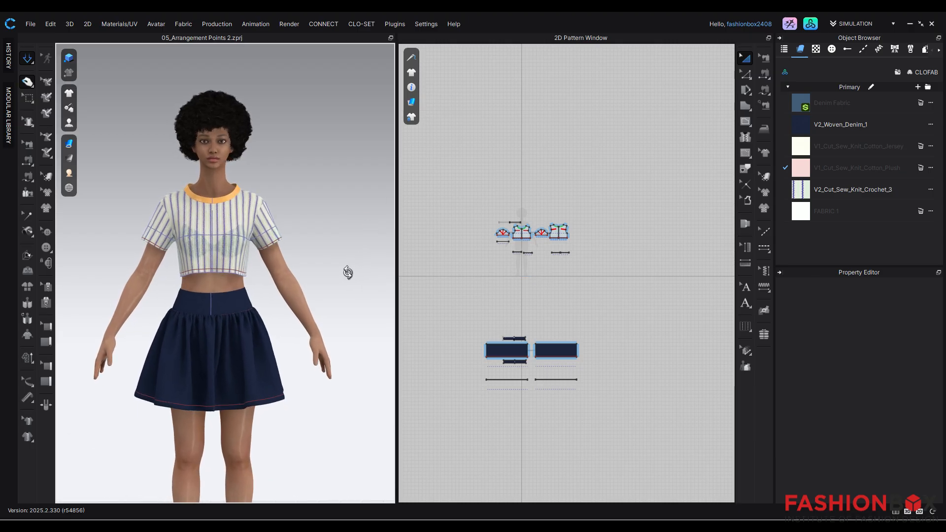
# Layer-clone all the T-shirt's pattern pieces as an under layer, placing the copies between the original T-shirt pieces and the skirt pieces
pyautogui.moveTo(348, 273)
pyautogui.mouseDown(button='right')
pyautogui.moveTo(594, 281)
pyautogui.moveTo(353, 284)
pyautogui.mouseUp(button='right')
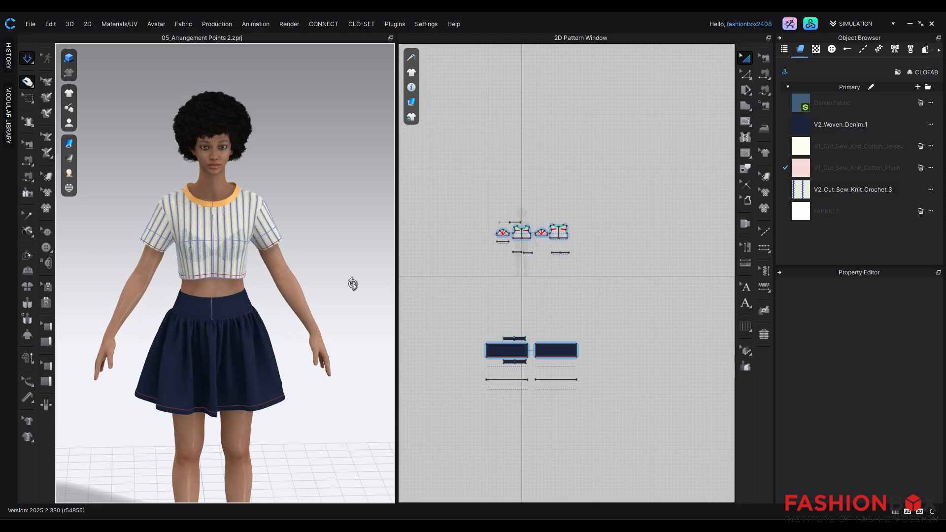
pyautogui.click(744, 58)
pyautogui.click(668, 178)
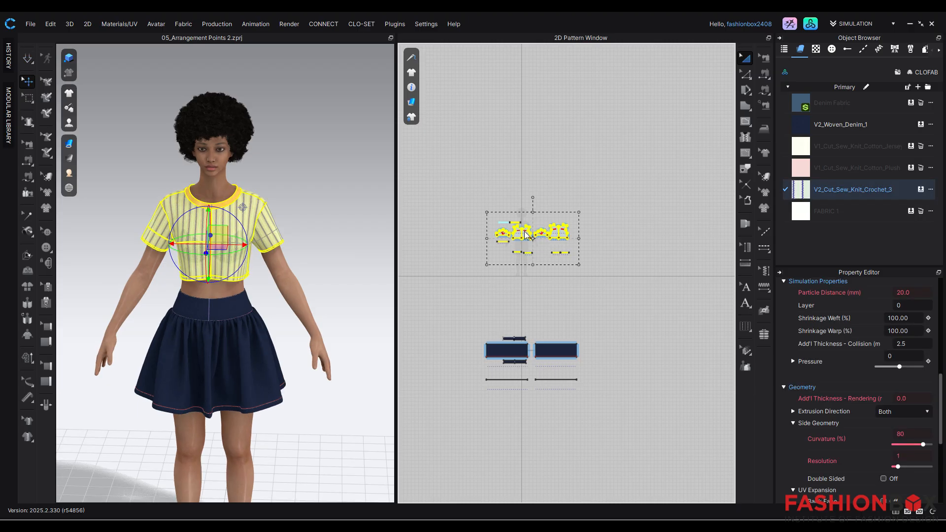
pyautogui.rightClick(525, 231)
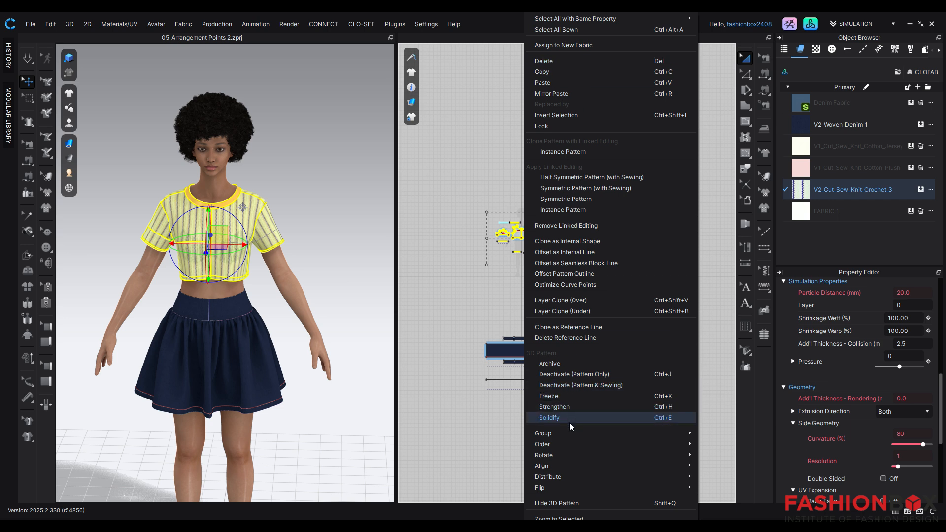
pyautogui.click(585, 312)
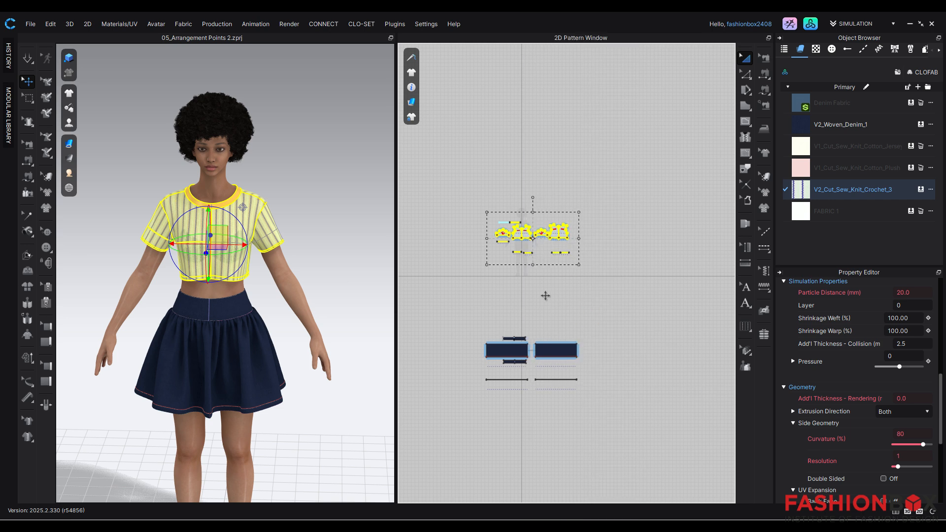
pyautogui.click(532, 291)
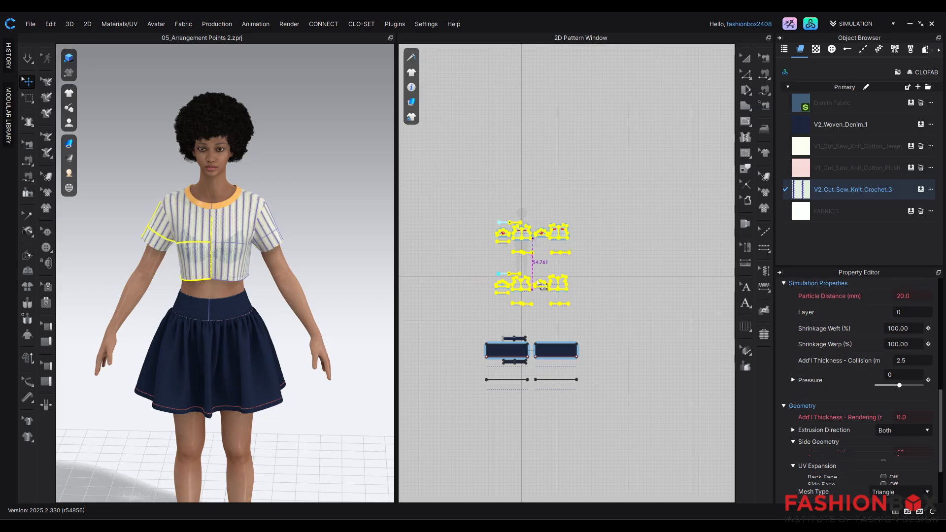
pyautogui.press('a')
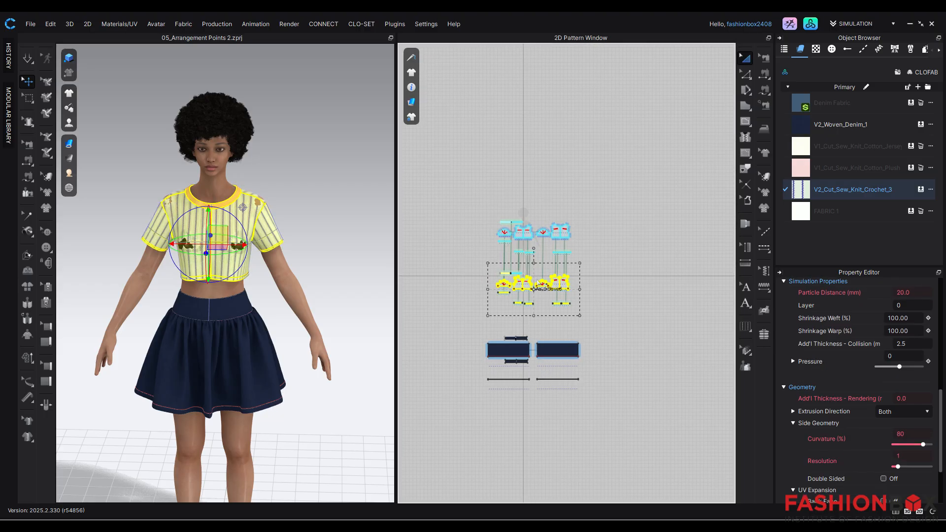
pyautogui.scroll(5, 539, 286)
pyautogui.scroll(-5, 540, 285)
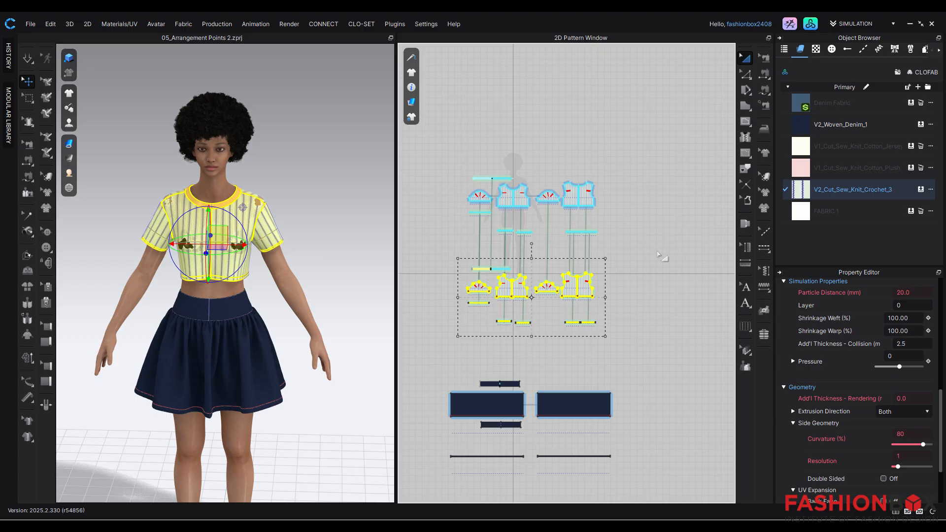
pyautogui.click(616, 253)
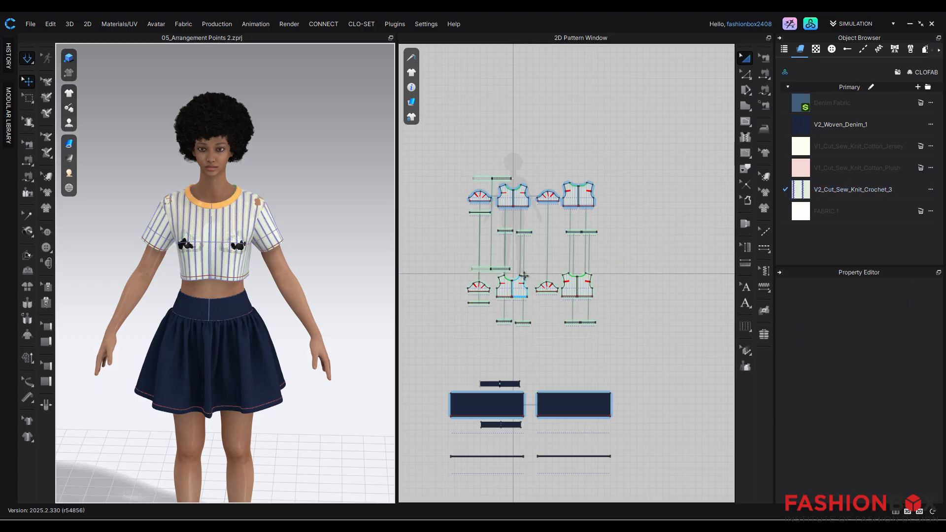
# Simulate the double-layered T-shirt on the avatar and check how both layers settle from the front
pyautogui.press('space')
pyautogui.moveTo(332, 281)
pyautogui.mouseDown(button='right')
pyautogui.moveTo(566, 275)
pyautogui.moveTo(337, 276)
pyautogui.mouseUp(button='right')
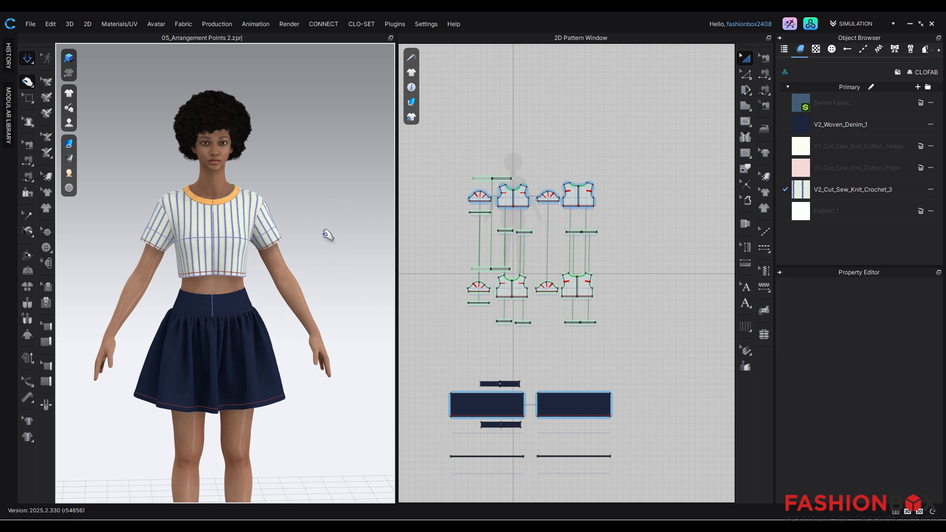
pyautogui.click(483, 137)
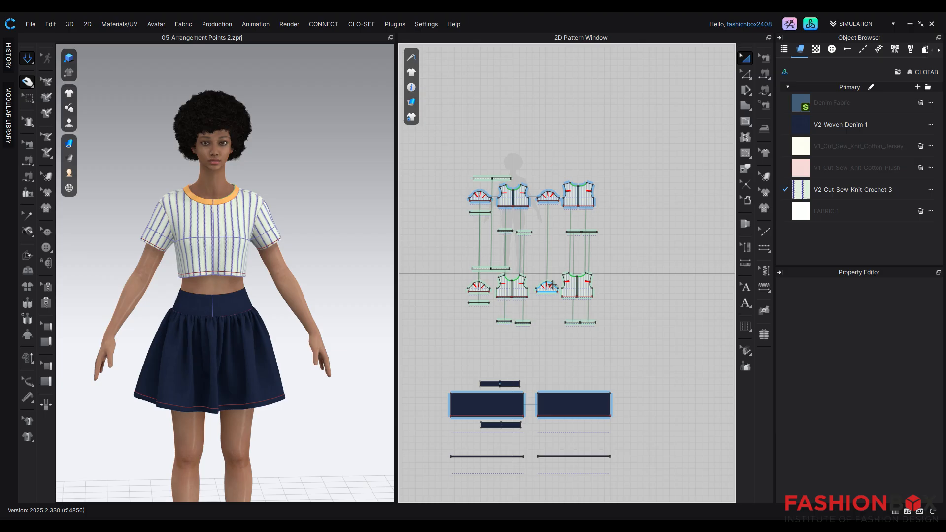
pyautogui.scroll(-5, 552, 285)
pyautogui.click(460, 188)
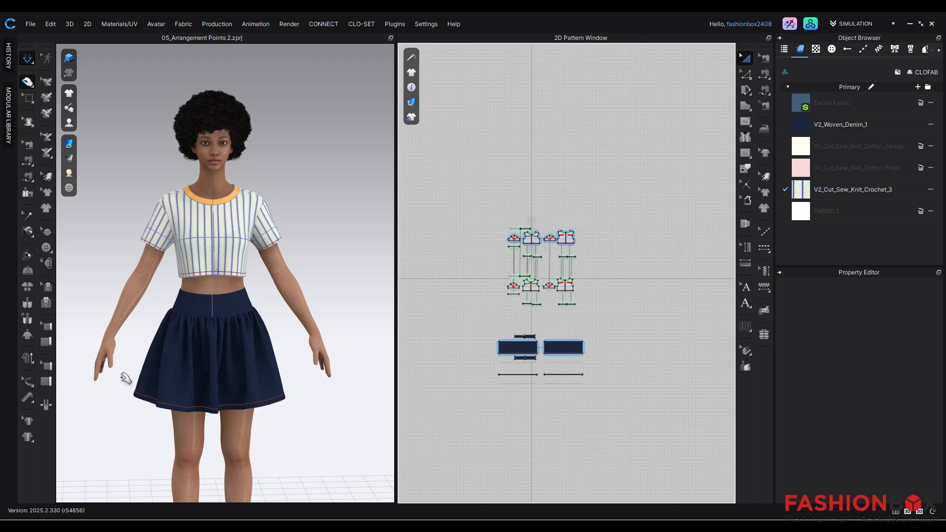
pyautogui.scroll(-4, 123, 382)
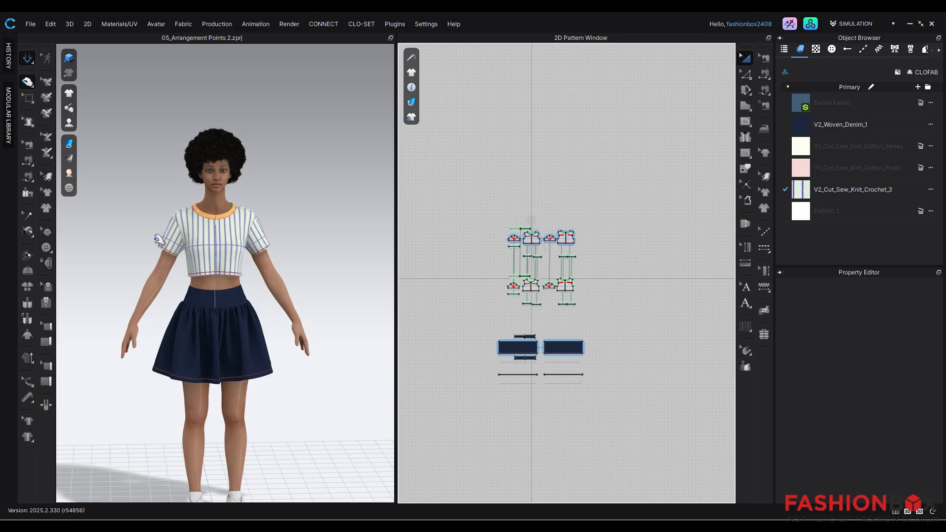
# Examine the lined crochet T-shirt up close at the body, hem and sleeve, and compare it with the denim skirt
pyautogui.scroll(2, 158, 243)
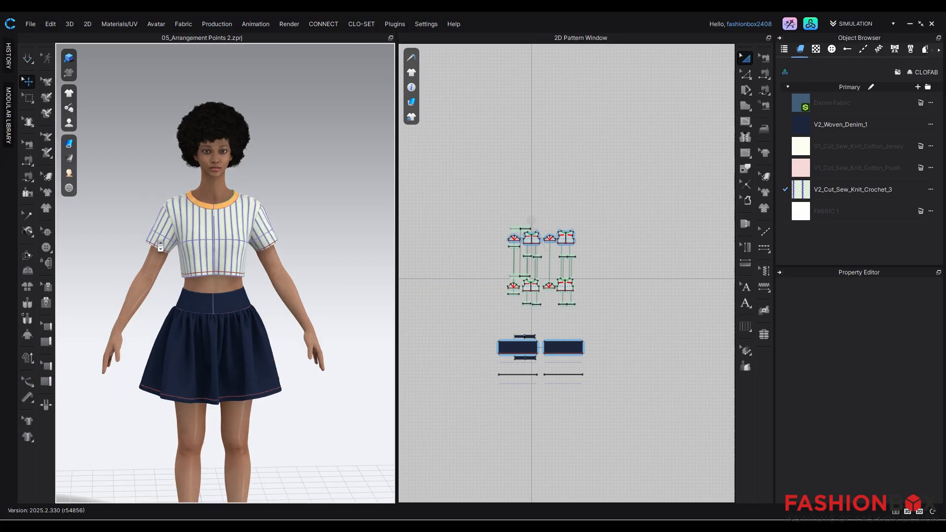
pyautogui.scroll(3, 184, 261)
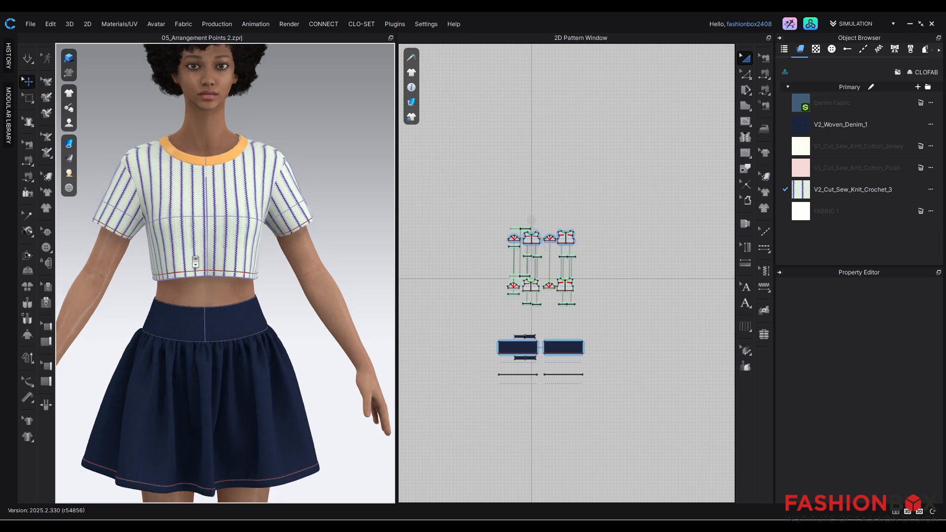
pyautogui.scroll(4, 184, 261)
pyautogui.scroll(2, 195, 261)
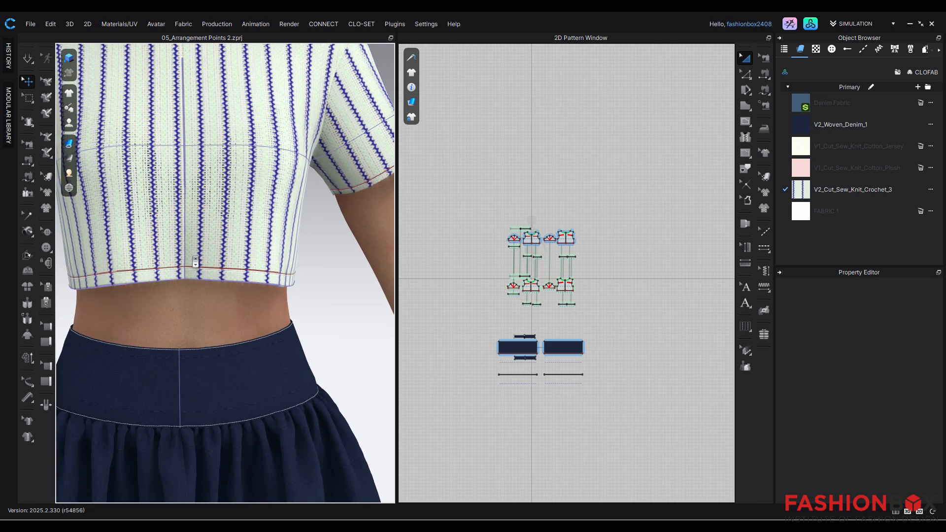
pyautogui.moveTo(195, 262); pyautogui.dragTo(195, 402, button='middle')
pyautogui.scroll(5, 293, 336)
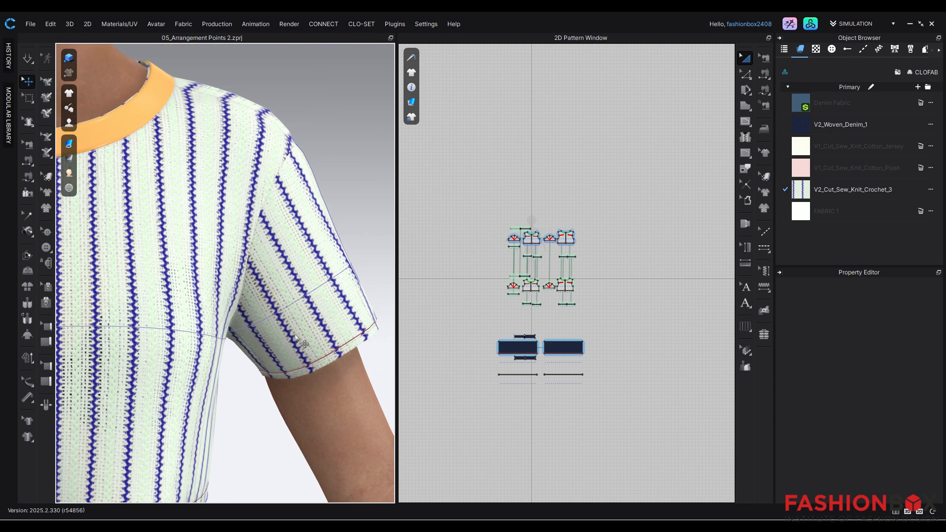
pyautogui.scroll(3, 286, 334)
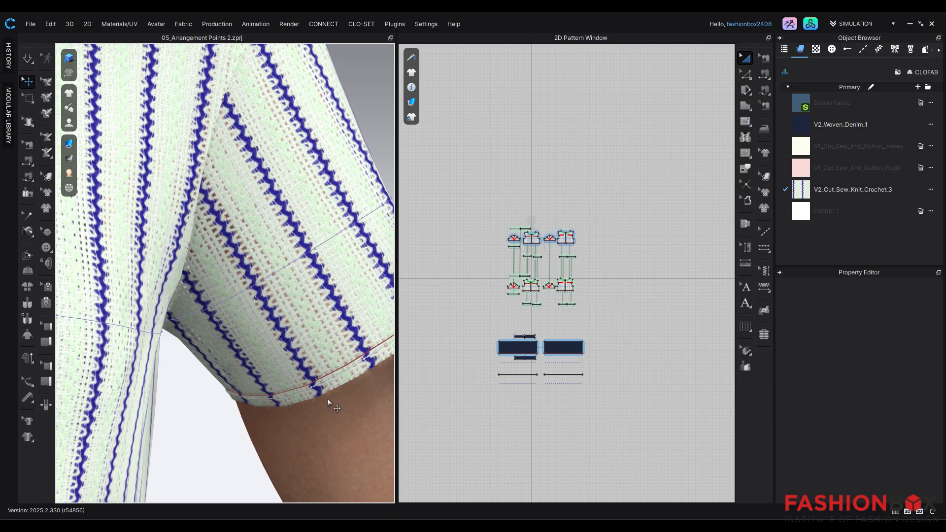
pyautogui.scroll(-10, 330, 399)
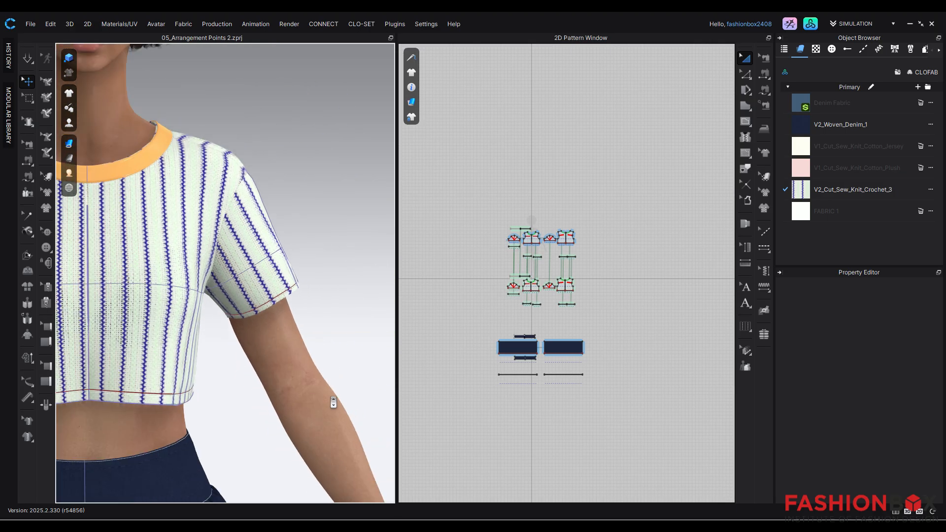
pyautogui.scroll(-5, 333, 401)
pyautogui.scroll(4, 355, 387)
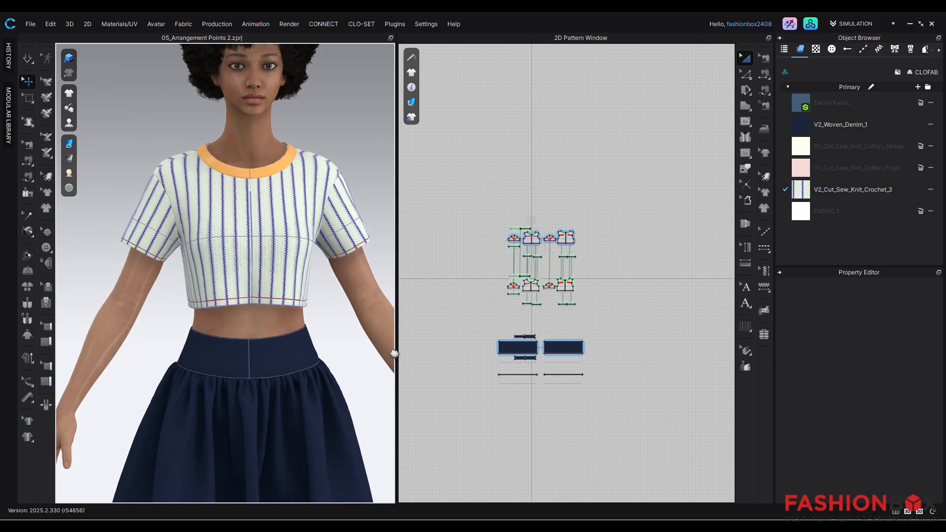
pyautogui.scroll(4, 242, 398)
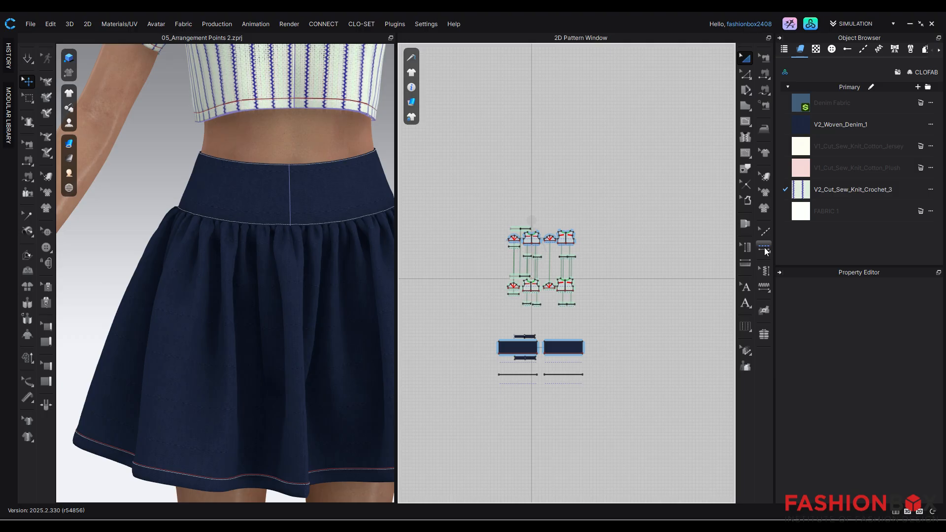
# Duplicate the Default Topstitch style and assign the copy to the topstitches on the skirt's waistband and hem
pyautogui.click(763, 231)
pyautogui.scroll(3, 564, 370)
pyautogui.moveTo(433, 296); pyautogui.dragTo(635, 373)
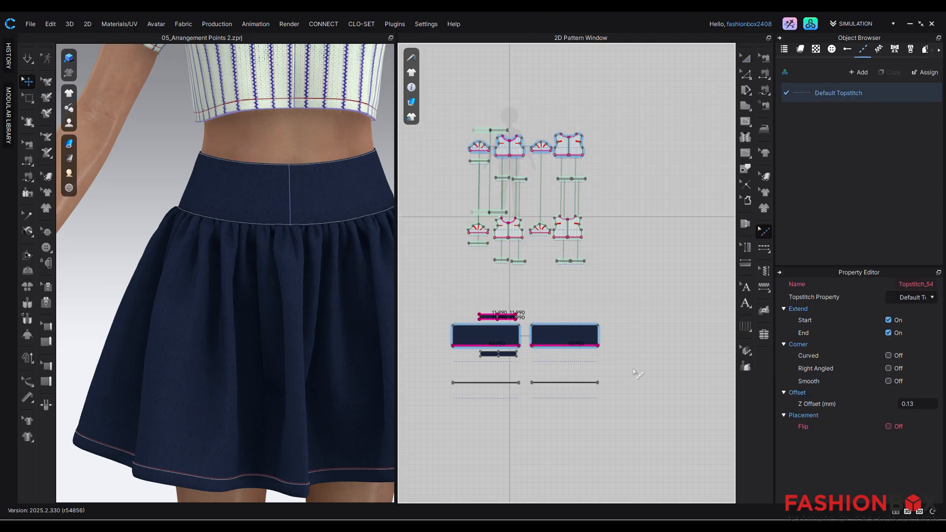
pyautogui.click(891, 91)
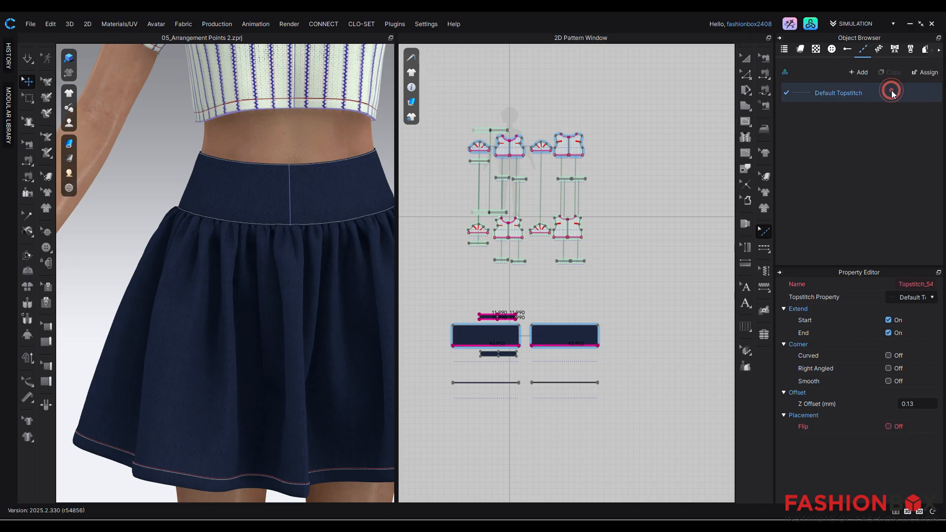
pyautogui.click(894, 72)
pyautogui.doubleClick(843, 114)
pyautogui.moveTo(435, 297); pyautogui.dragTo(625, 375)
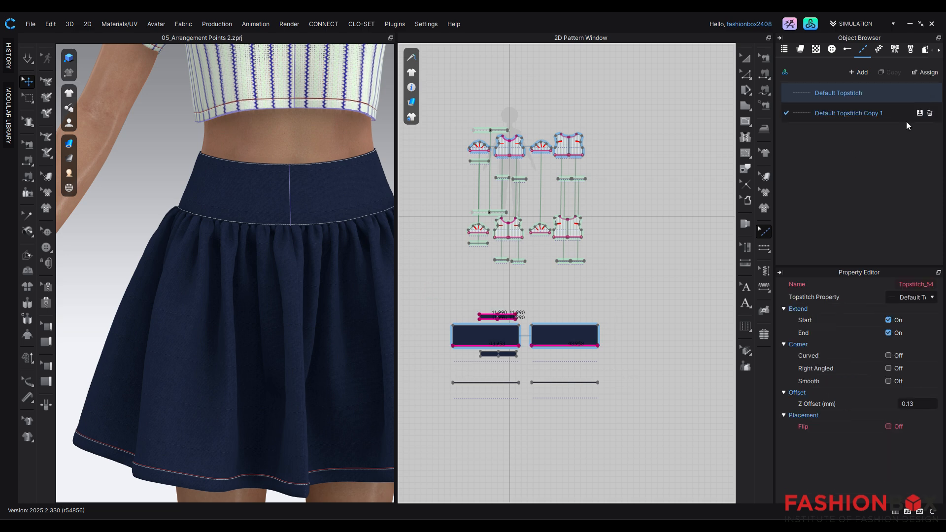
pyautogui.click(919, 113)
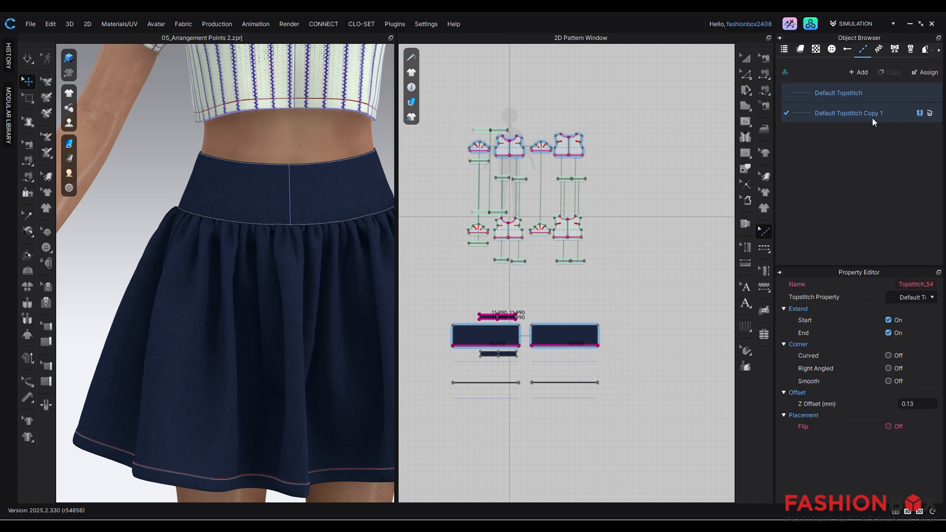
pyautogui.doubleClick(826, 118)
pyautogui.doubleClick(803, 116)
pyautogui.click(873, 387)
pyautogui.doubleClick(910, 112)
pyautogui.click(863, 387)
pyautogui.click(745, 58)
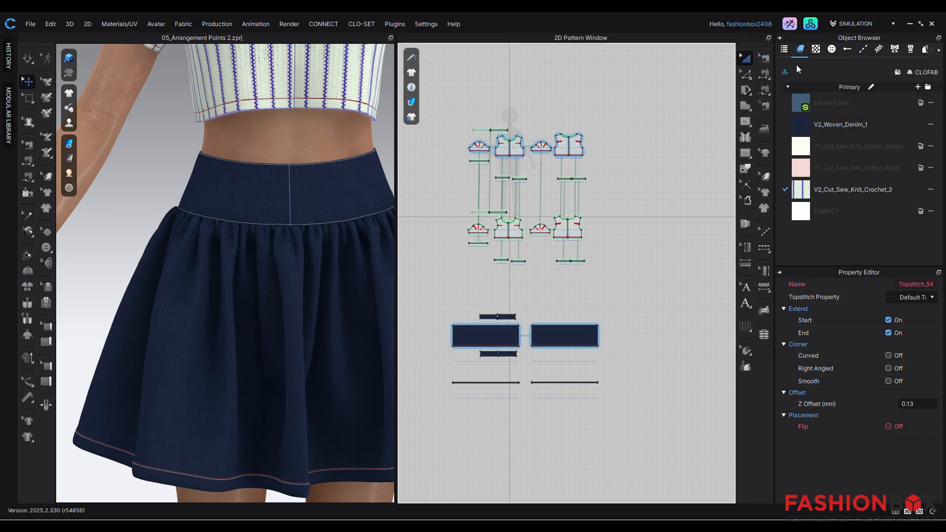
pyautogui.click(863, 49)
pyautogui.doubleClick(796, 116)
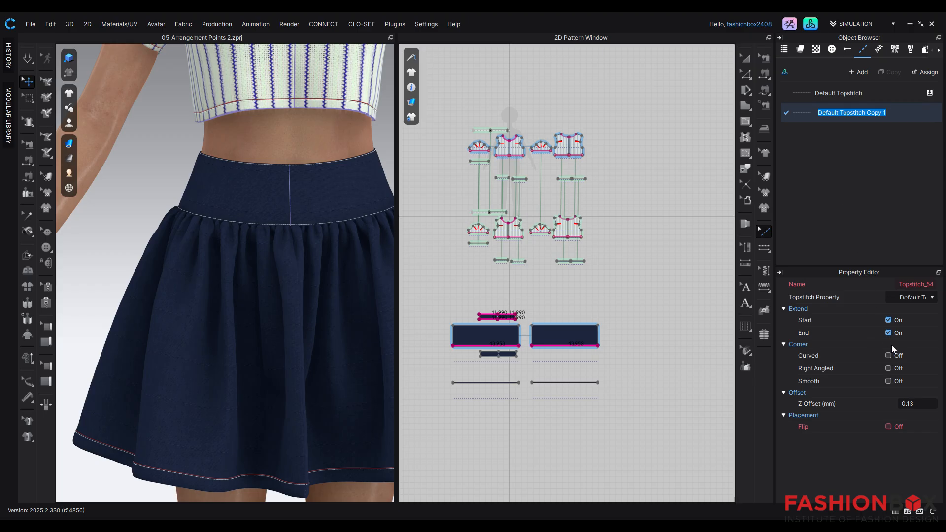
pyautogui.doubleClick(884, 112)
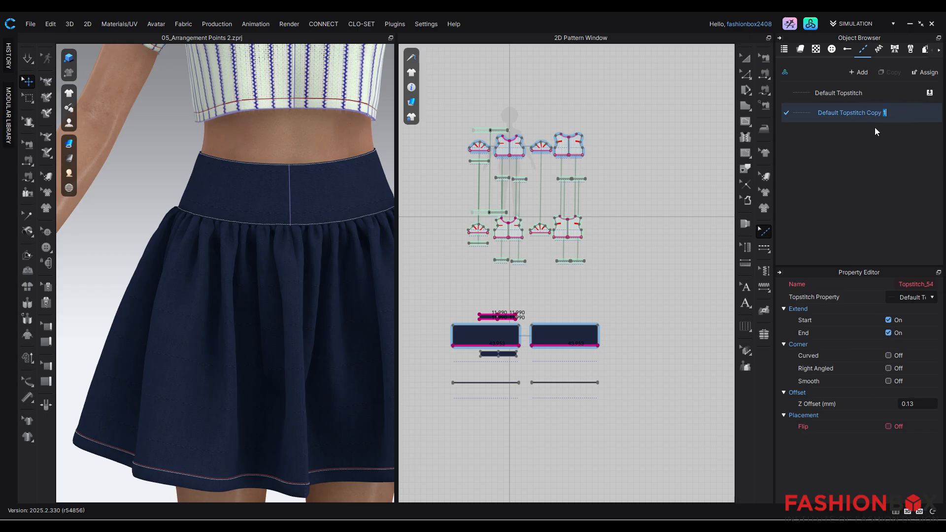
pyautogui.click(745, 57)
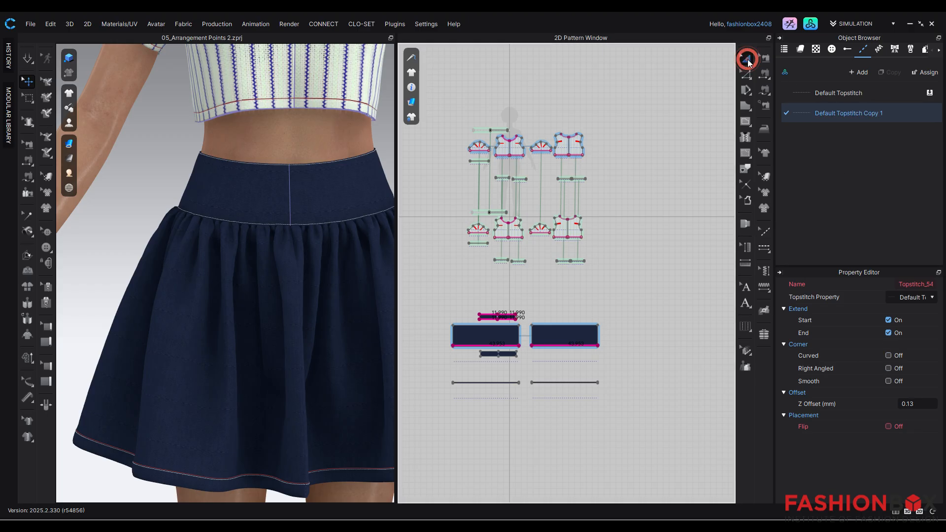
pyautogui.click(862, 49)
pyautogui.doubleClick(850, 117)
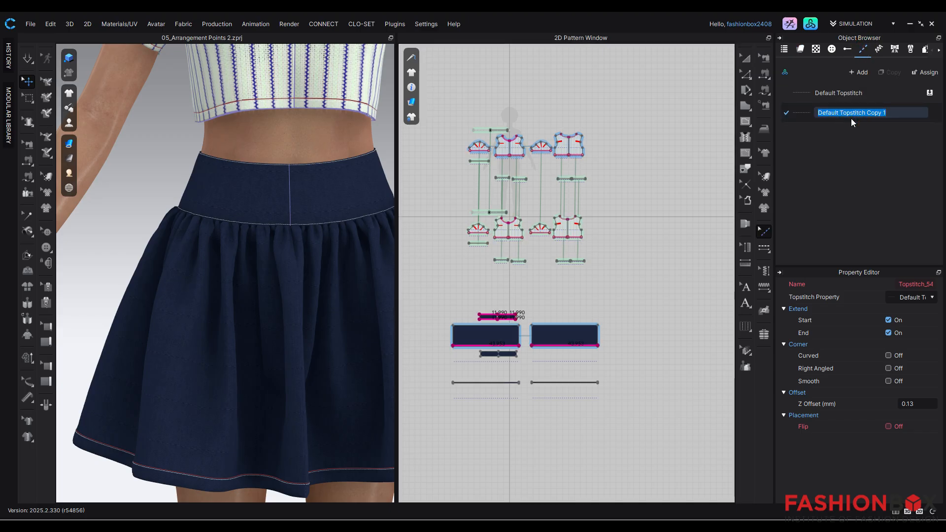
pyautogui.click(873, 383)
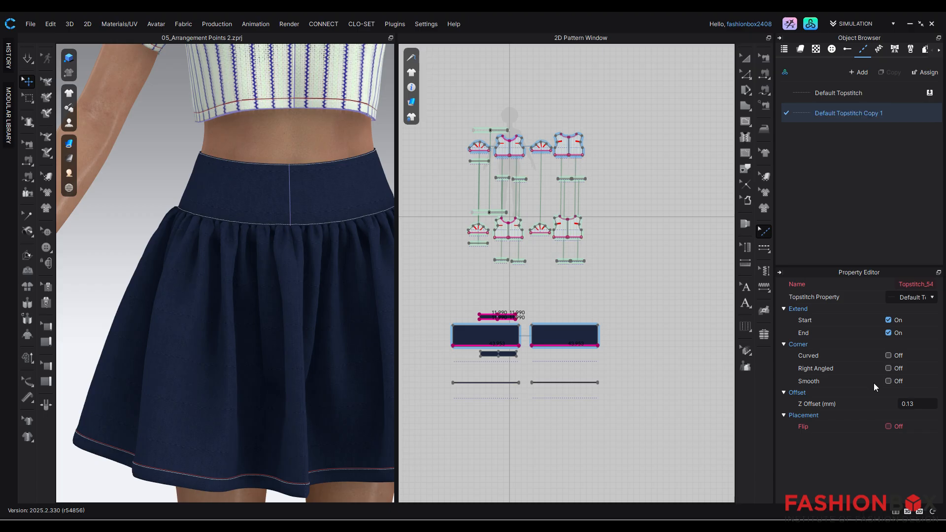
# Set the base color of the Default Topstitch Copy 1 style to the palette color Blue 8
pyautogui.click(560, 348)
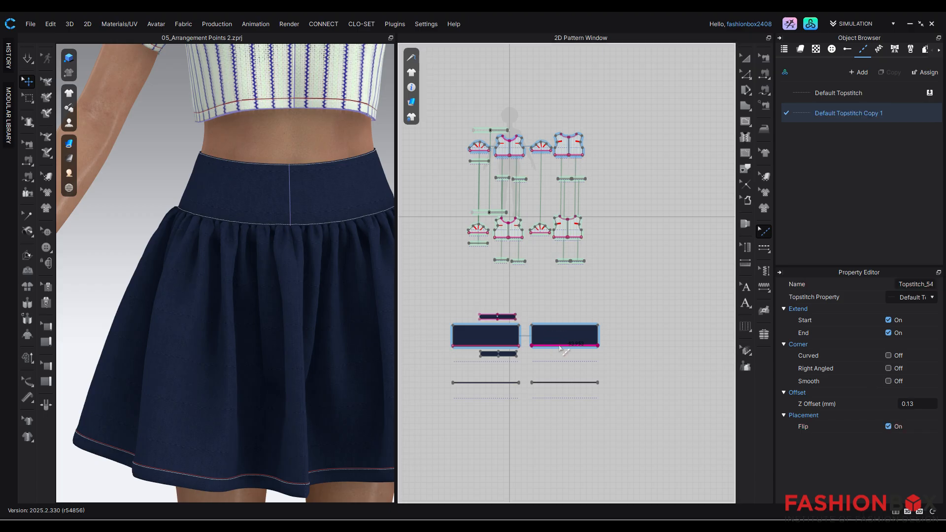
pyautogui.click(842, 117)
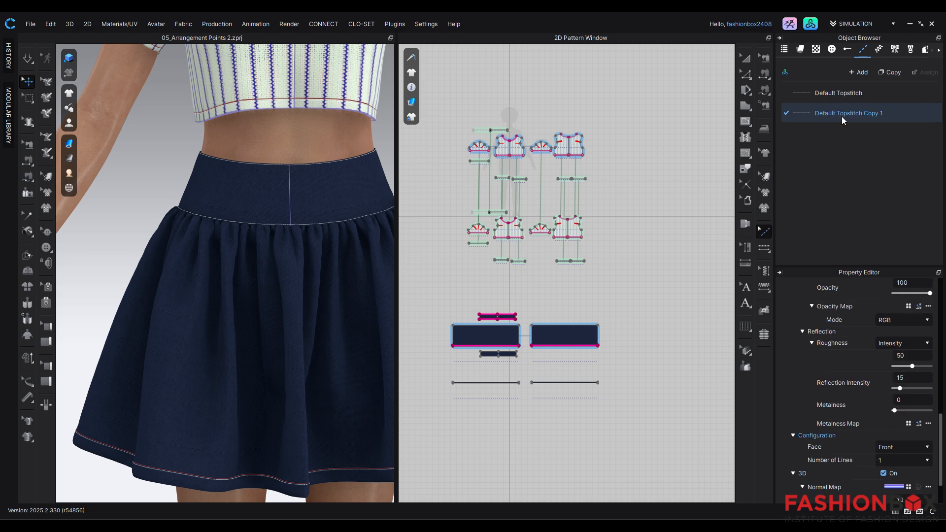
pyautogui.scroll(-1, 868, 394)
pyautogui.scroll(5, 868, 394)
pyautogui.scroll(3, 885, 378)
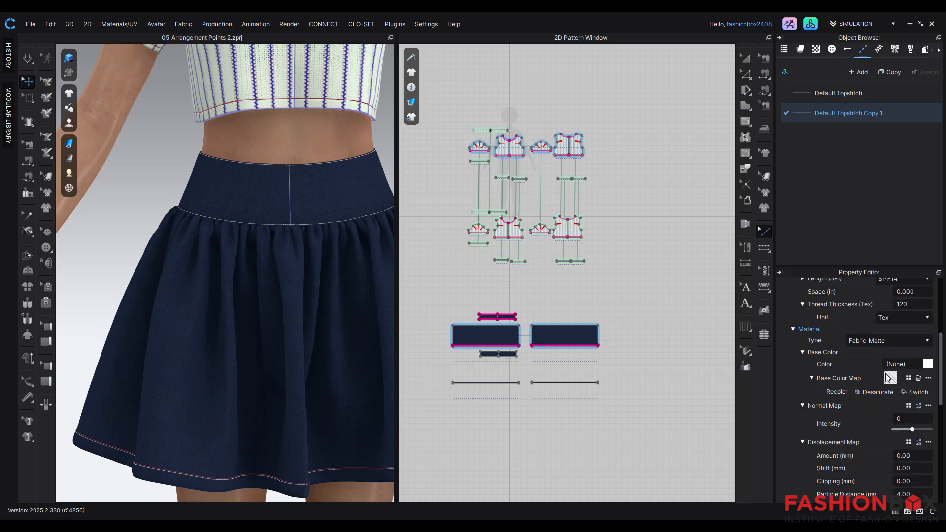
pyautogui.click(928, 363)
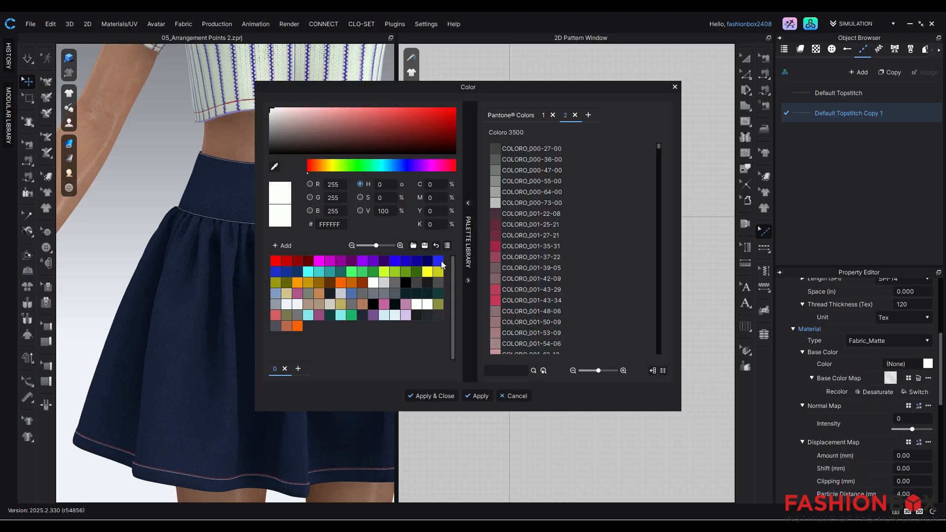
pyautogui.click(417, 260)
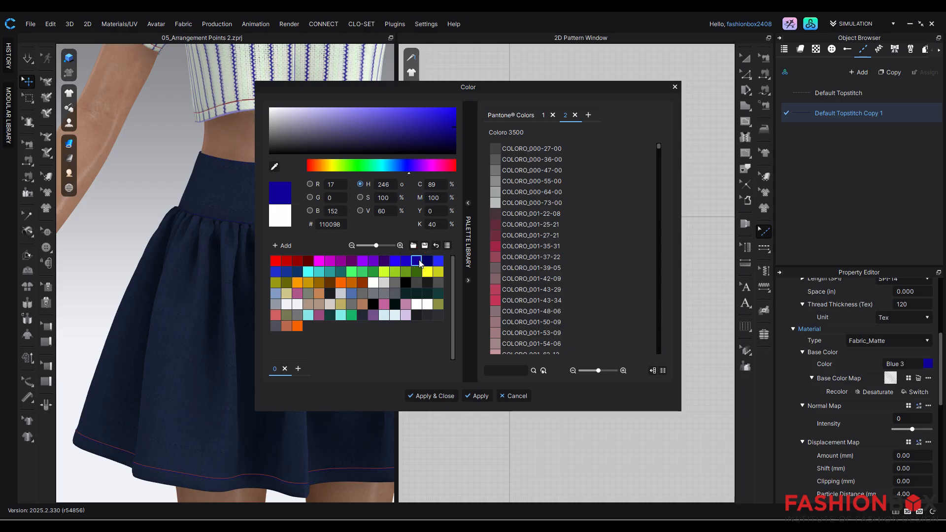
pyautogui.click(294, 270)
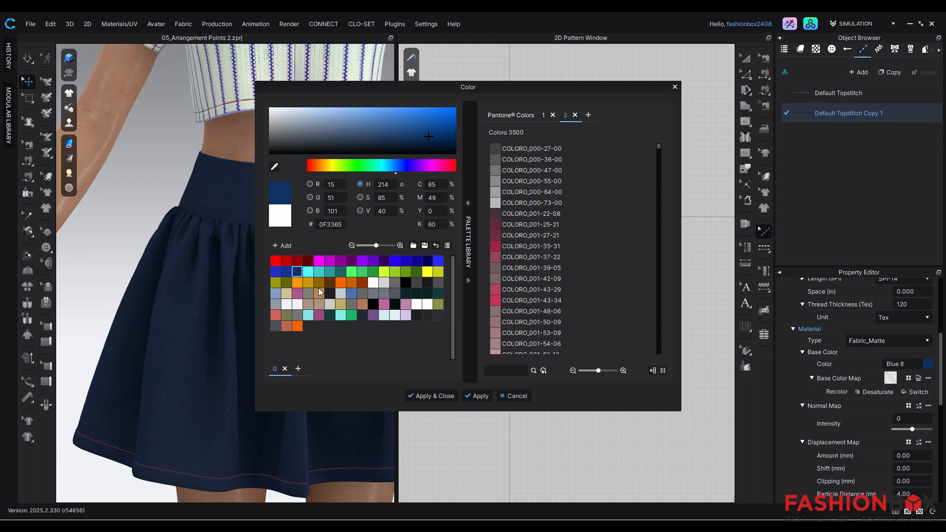
# Sample the denim skirt's color for the topstitch style, darken it to 090C13, and apply it as the base color
pyautogui.click(275, 166)
pyautogui.click(186, 382)
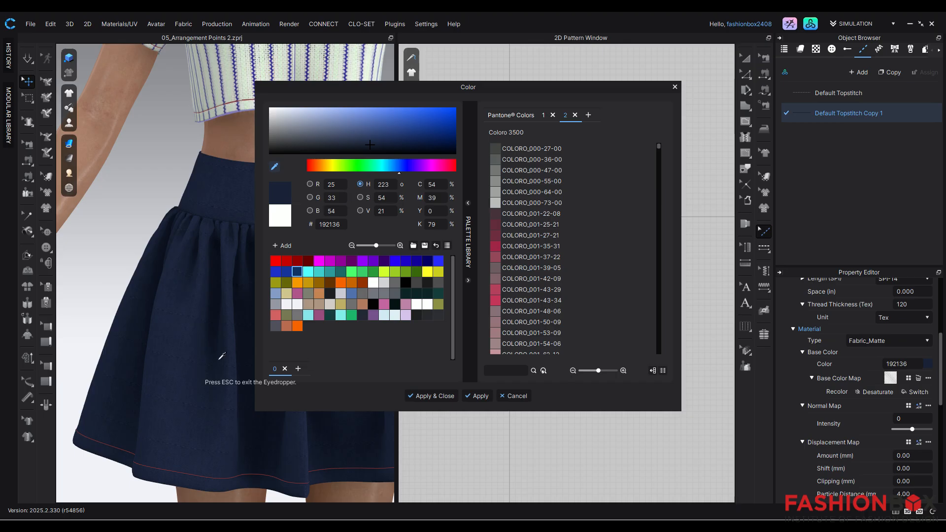
pyautogui.click(385, 143)
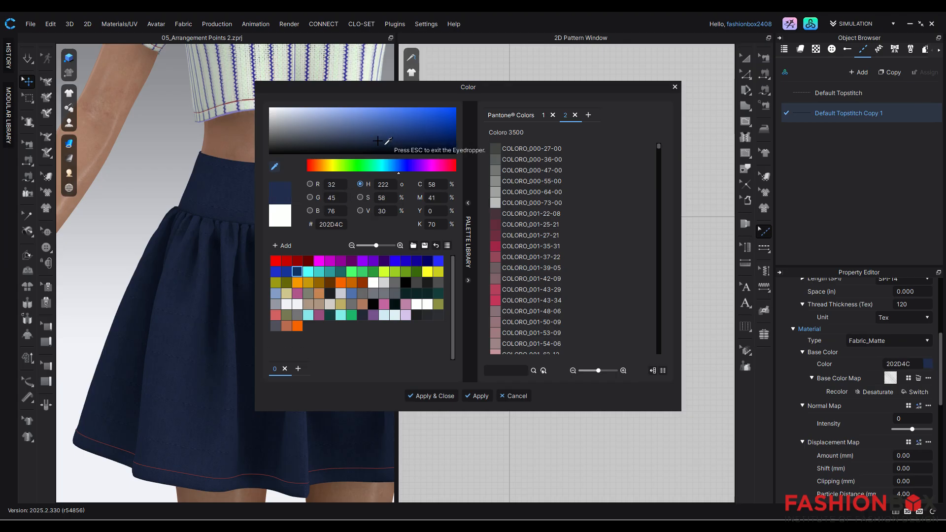
pyautogui.click(387, 137)
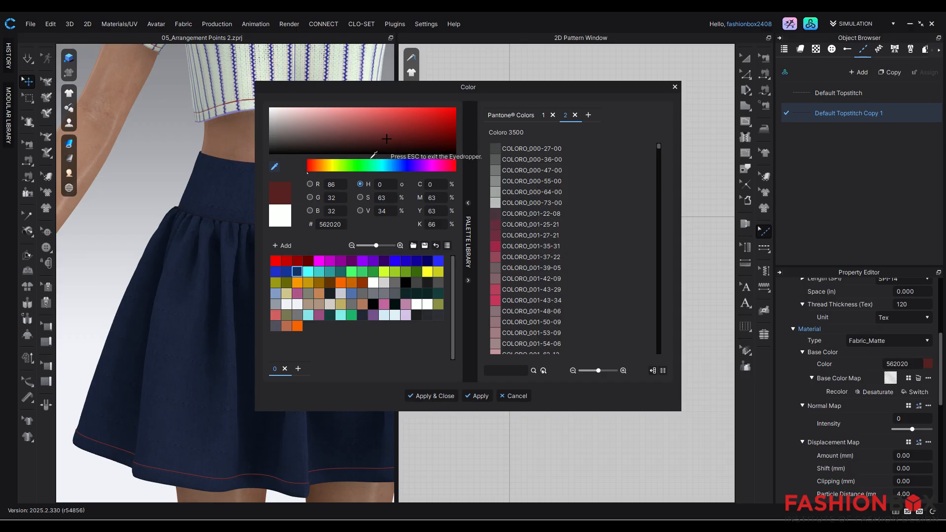
pyautogui.click(184, 464)
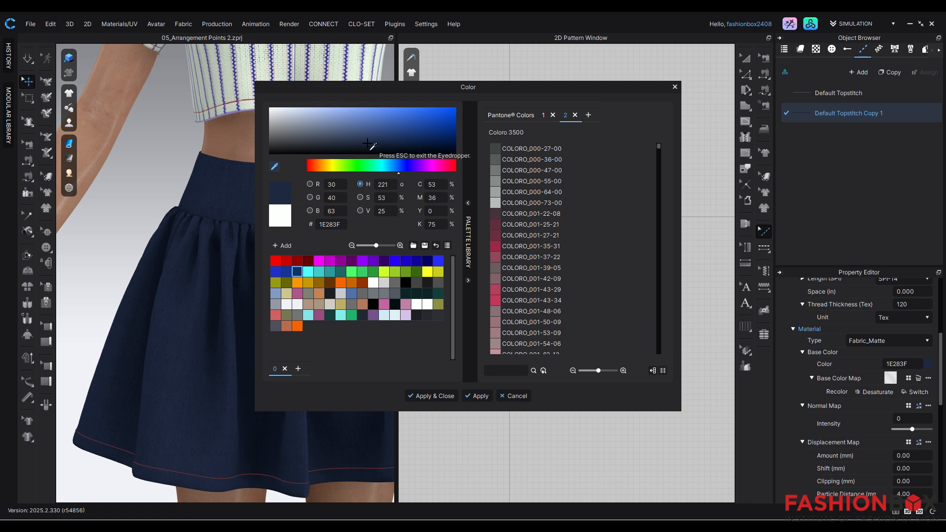
pyautogui.click(370, 149)
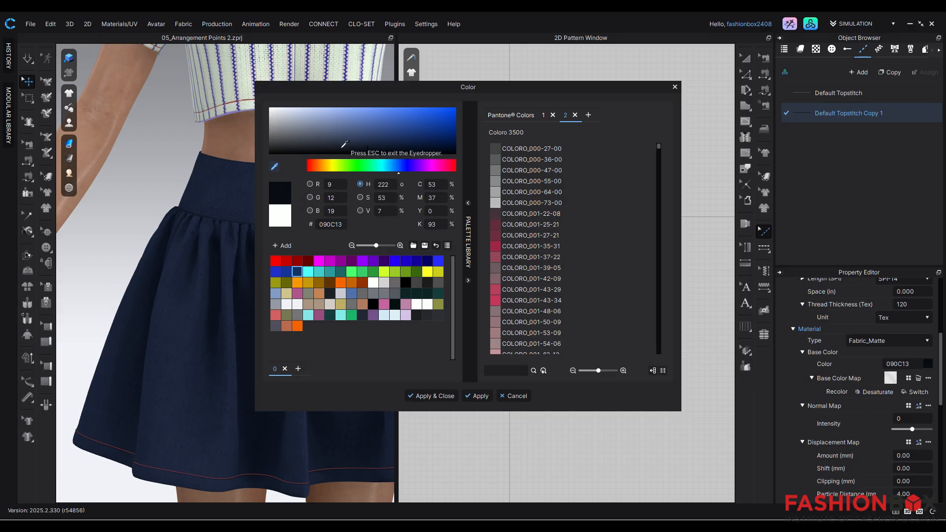
pyautogui.press('Escape')
pyautogui.click(433, 396)
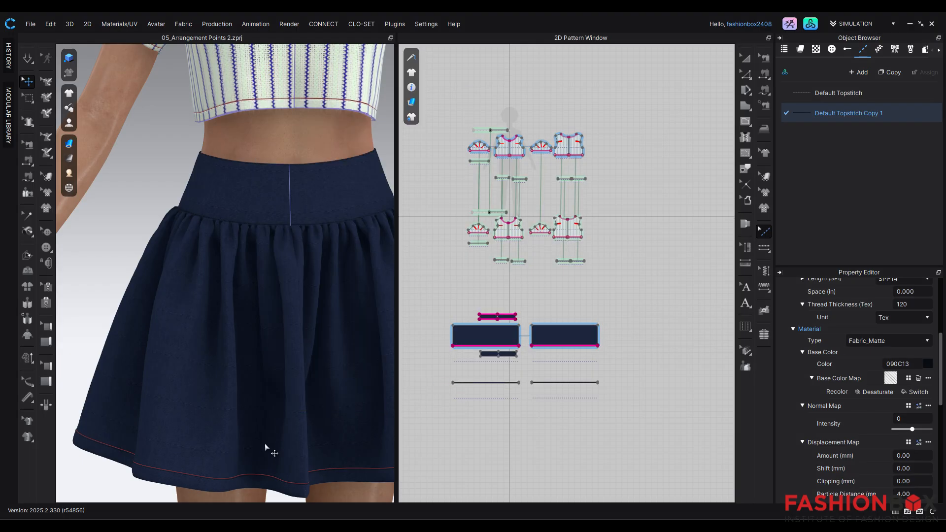
# Examine the recolored topstitch up close along the skirt hem, and check the whole outfit on the avatar from the front
pyautogui.scroll(3, 264, 449)
pyautogui.moveTo(302, 391); pyautogui.dragTo(320, 123, button='middle')
pyautogui.scroll(2, 240, 400)
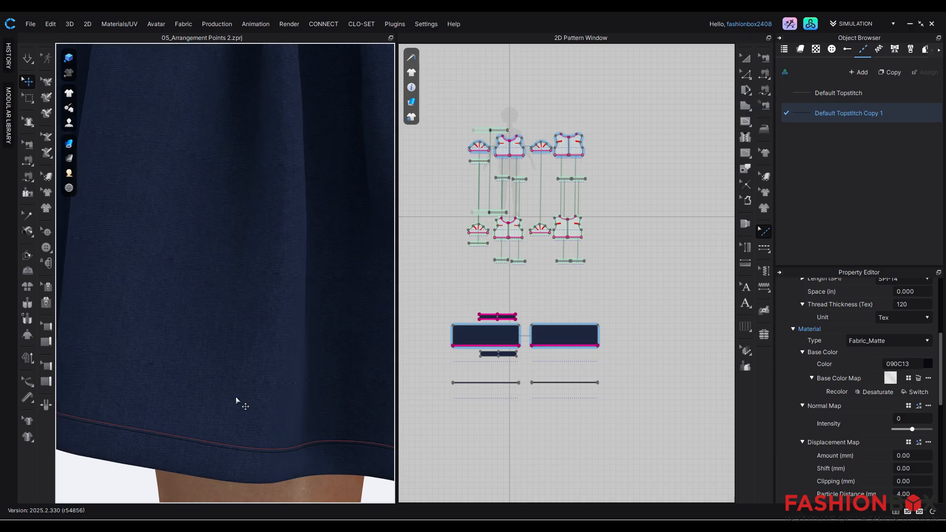
pyautogui.scroll(1, 292, 426)
pyautogui.moveTo(294, 428); pyautogui.dragTo(320, 259, button='middle')
pyautogui.scroll(5, 288, 302)
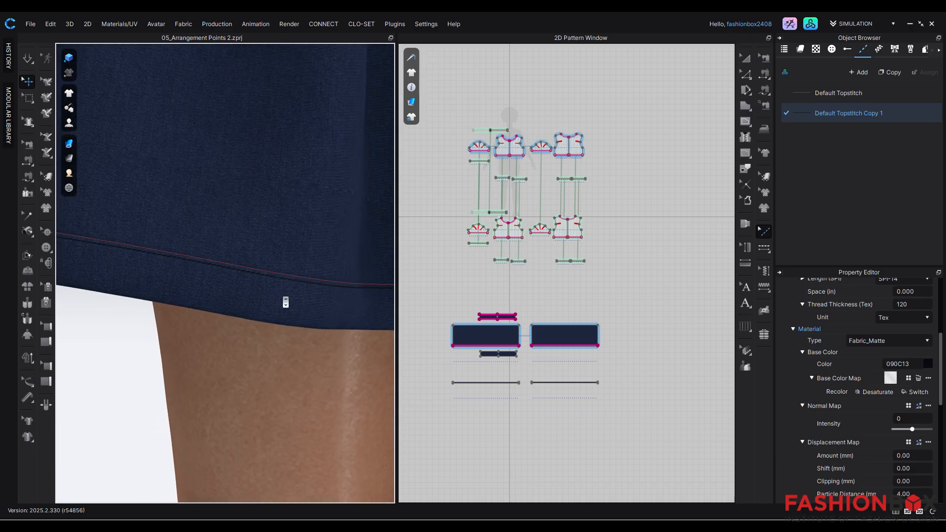
pyautogui.scroll(1, 288, 305)
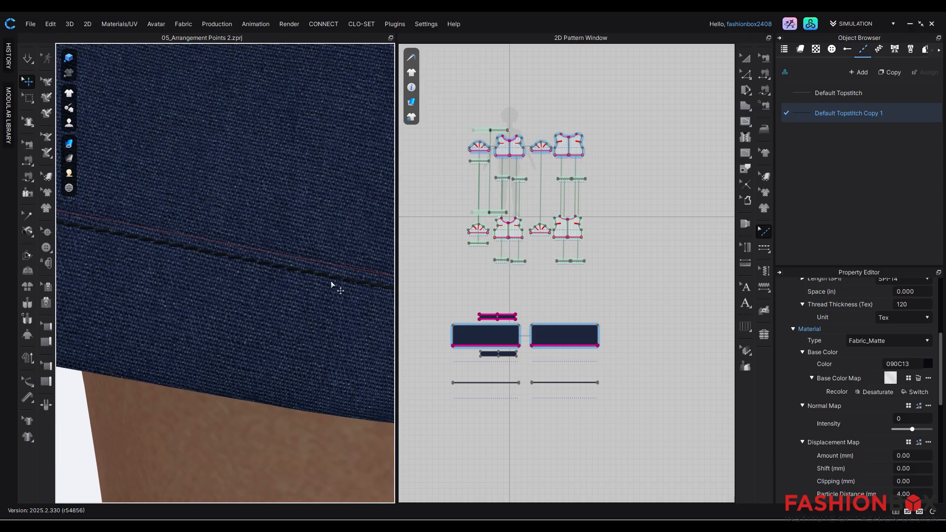
pyautogui.scroll(2, 333, 287)
pyautogui.scroll(-6, 334, 286)
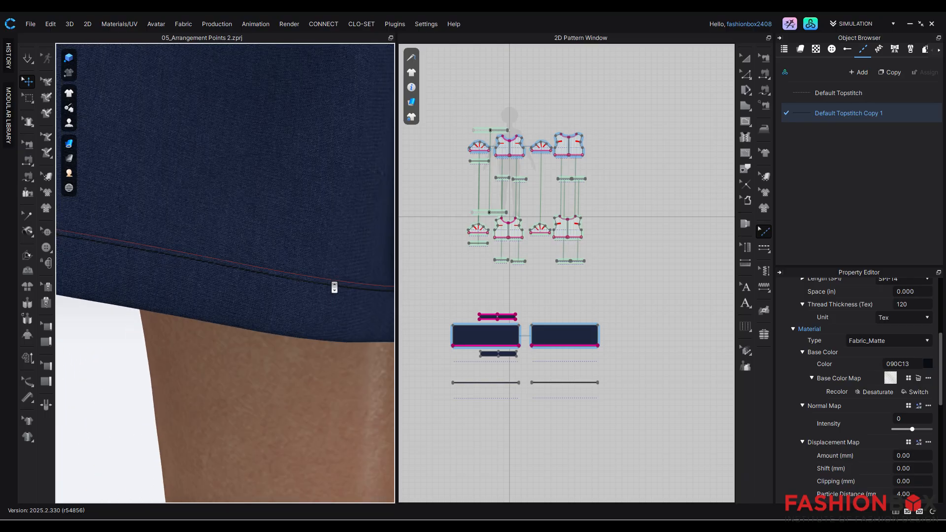
pyautogui.scroll(-8, 334, 287)
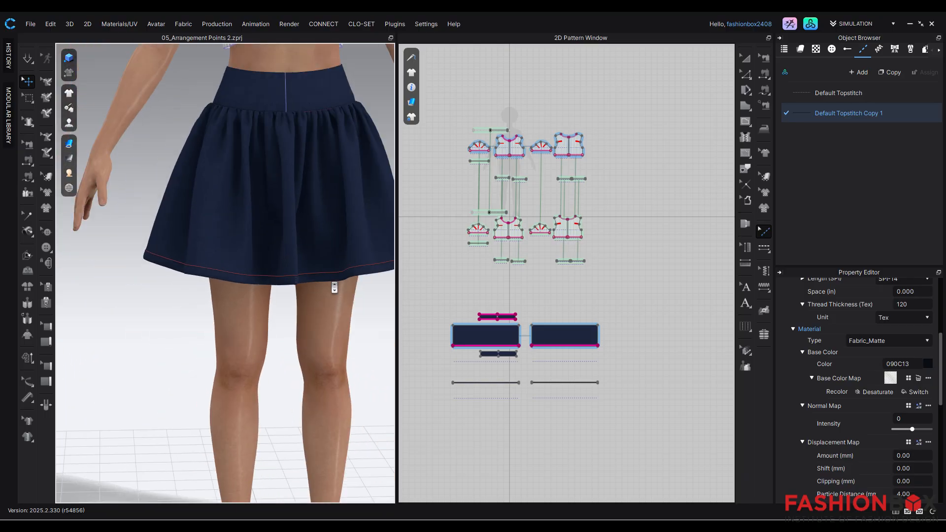
pyautogui.moveTo(336, 236); pyautogui.dragTo(239, 293, button='middle')
pyautogui.click(327, 331)
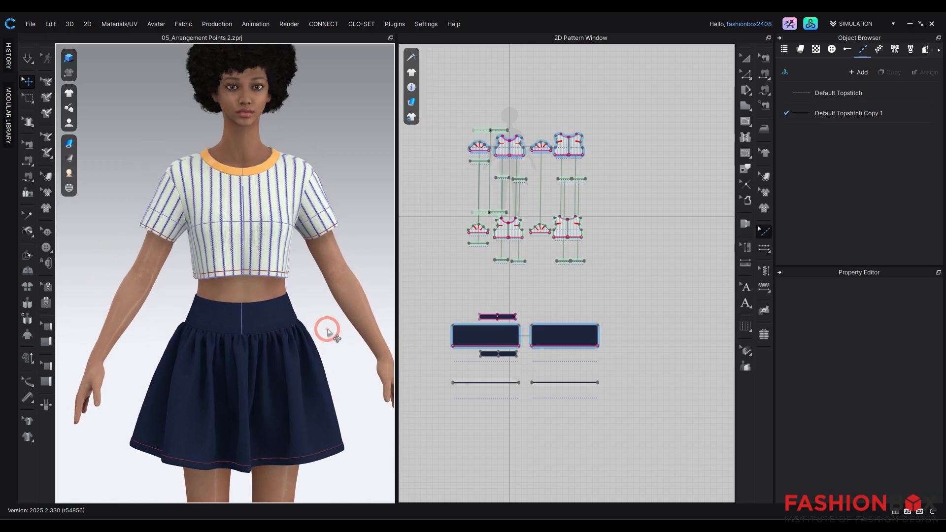
pyautogui.scroll(-5, 289, 373)
pyautogui.scroll(-3, 290, 372)
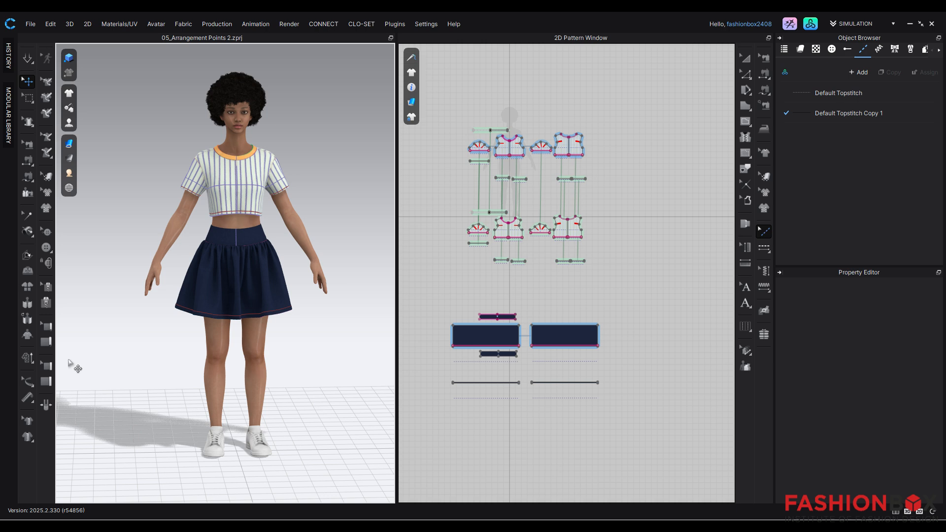
# Switch the outfit to Hi-Res Garment with a 5.0 mm particle distance, 1.0 mm additional collision thickness and 0.0 mm skin offset
pyautogui.click(30, 362)
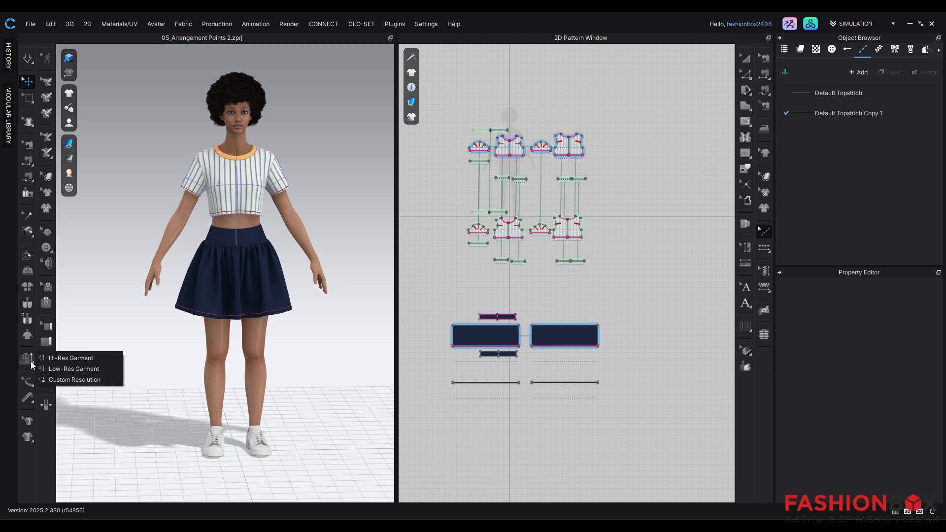
pyautogui.click(91, 359)
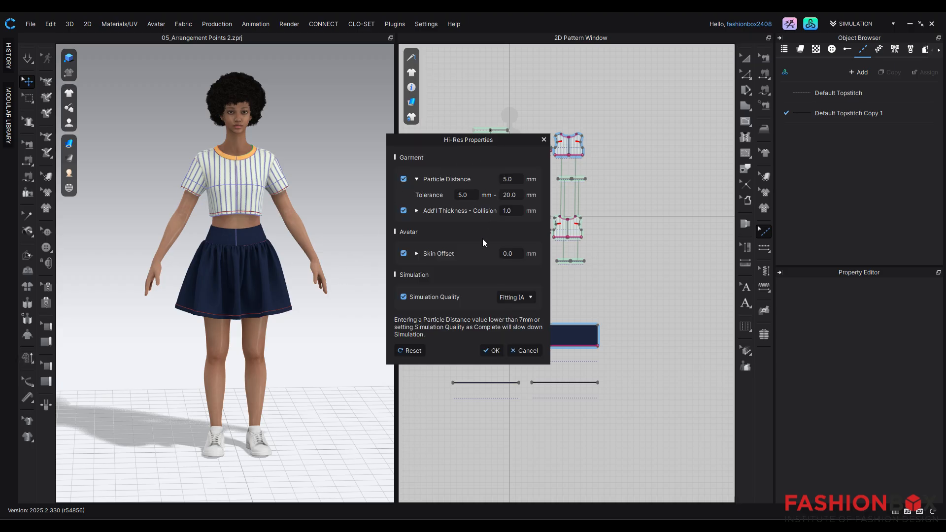
pyautogui.click(495, 350)
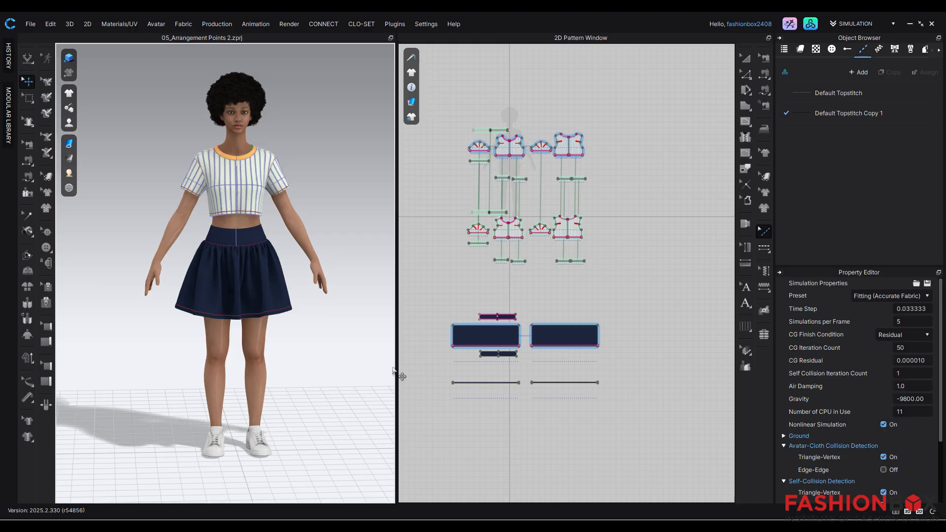
# Simulate the high-resolution outfit on the avatar until the T-shirt and skirt settle, and stop the simulation
pyautogui.click(27, 58)
pyautogui.press('space')
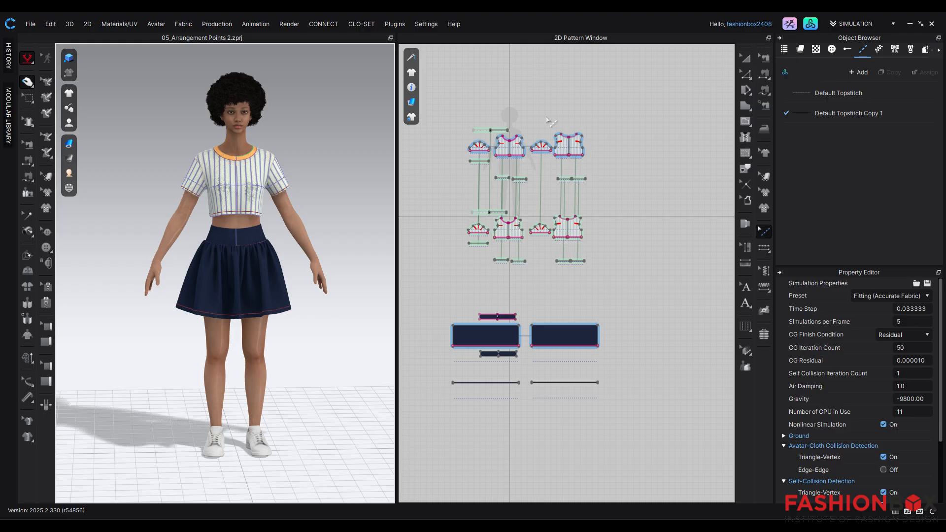
pyautogui.press('space')
pyautogui.click(27, 82)
pyautogui.click(299, 120)
pyautogui.moveTo(276, 359)
pyautogui.mouseDown(button='right')
pyautogui.moveTo(493, 354)
pyautogui.moveTo(252, 362)
pyautogui.moveTo(263, 353)
pyautogui.moveTo(270, 362)
pyautogui.mouseUp(button='right')
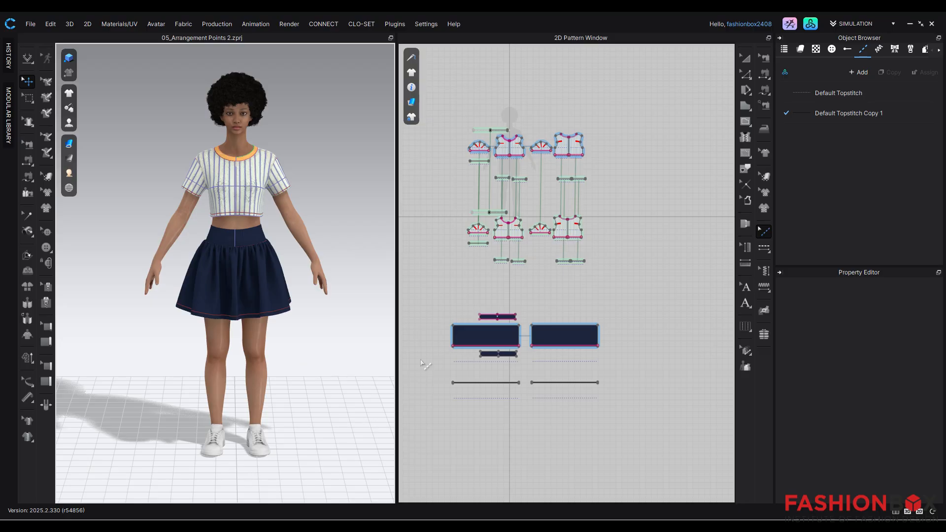
# Load the FV2_Standing_02 pose from the female pose library onto the avatar as a full-body, pose-only change
pyautogui.click(811, 25)
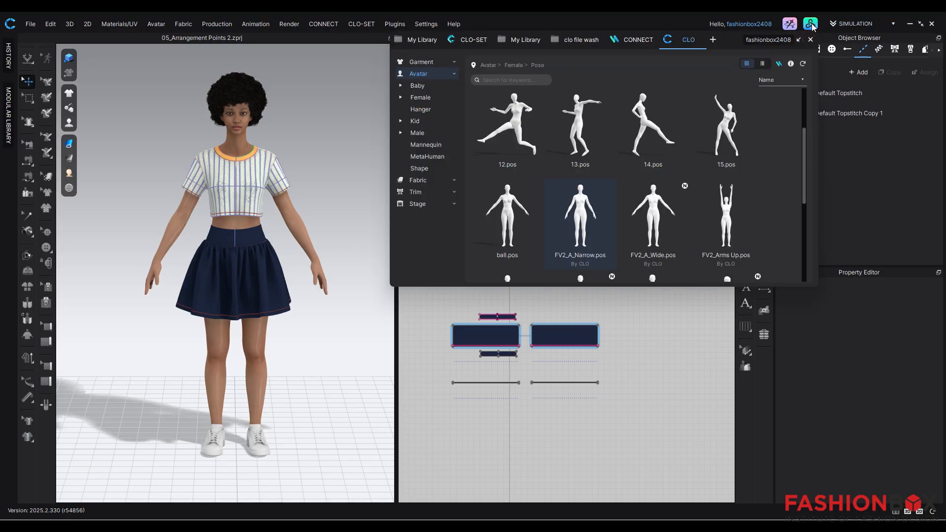
pyautogui.scroll(-3, 633, 203)
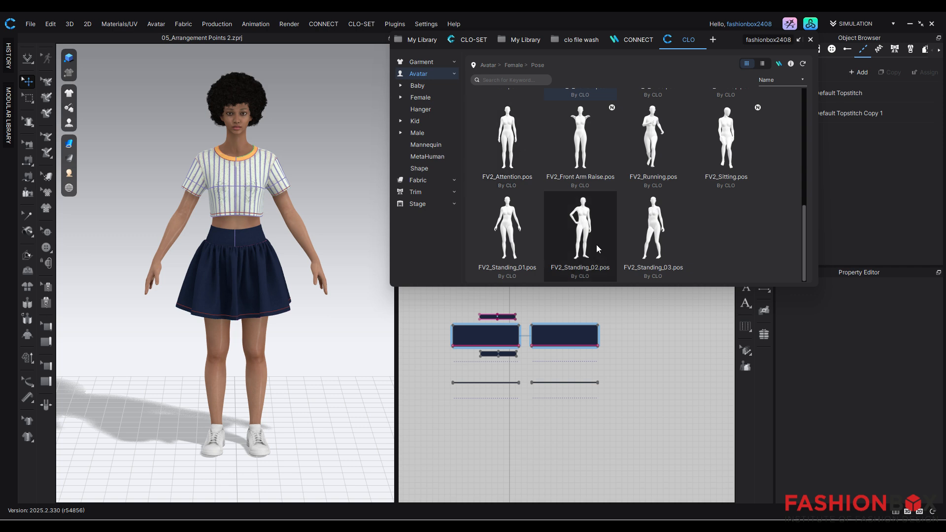
pyautogui.doubleClick(579, 236)
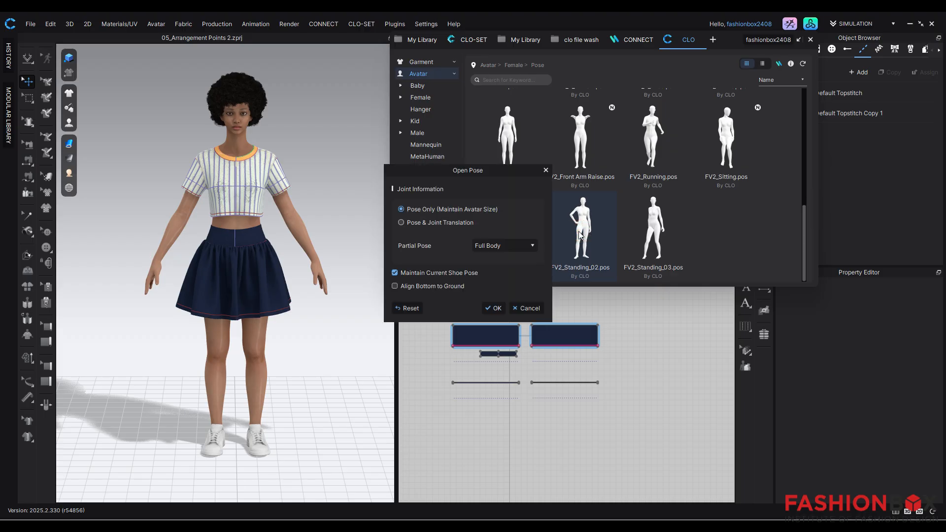
pyautogui.click(499, 309)
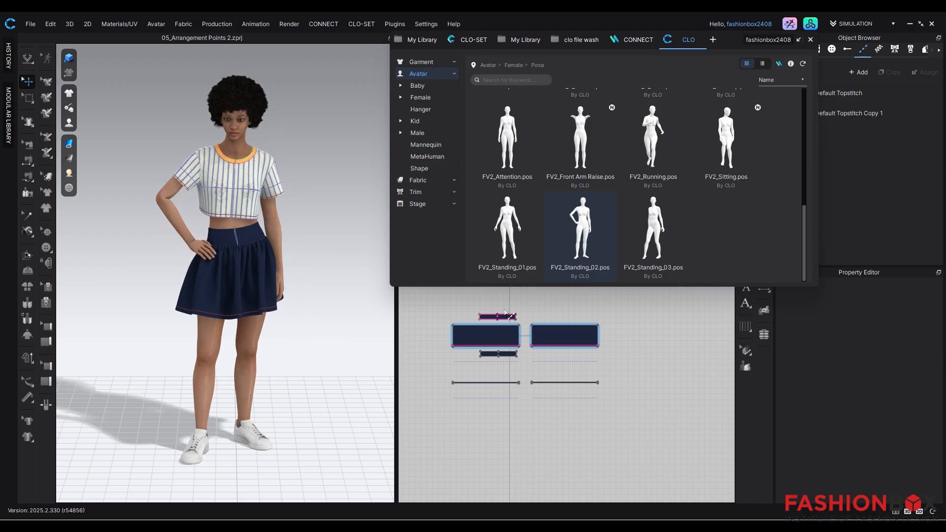
# Change the avatar's pose to FV2_Standing_01, keeping the avatar size and current shoe pose
pyautogui.doubleClick(524, 220)
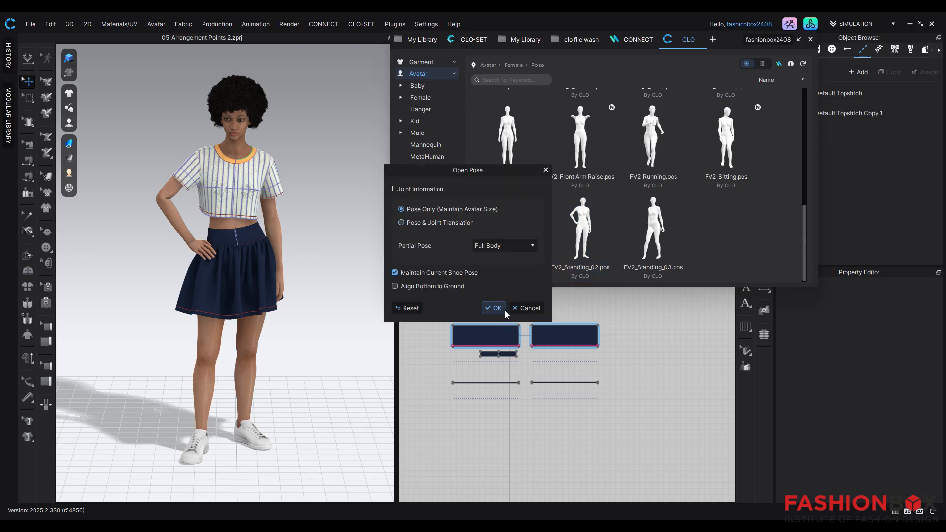
pyautogui.click(505, 310)
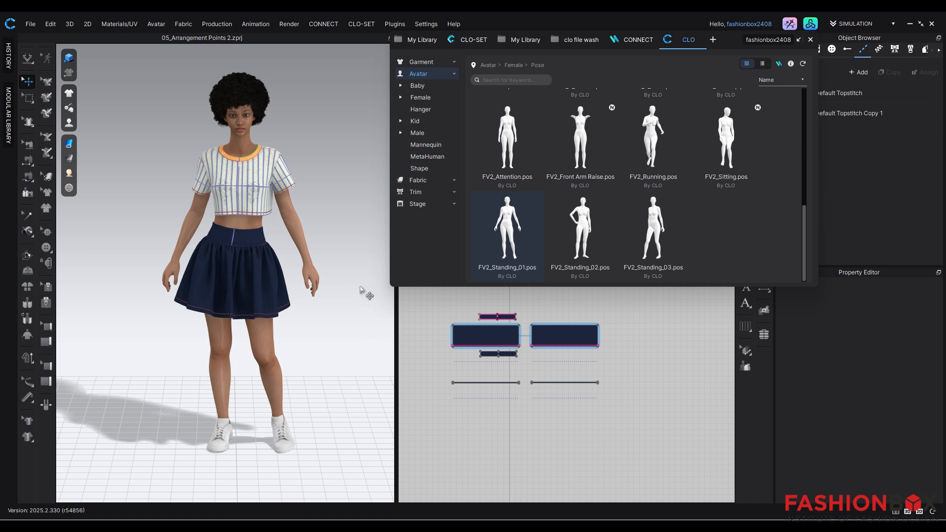
pyautogui.scroll(-2, 352, 305)
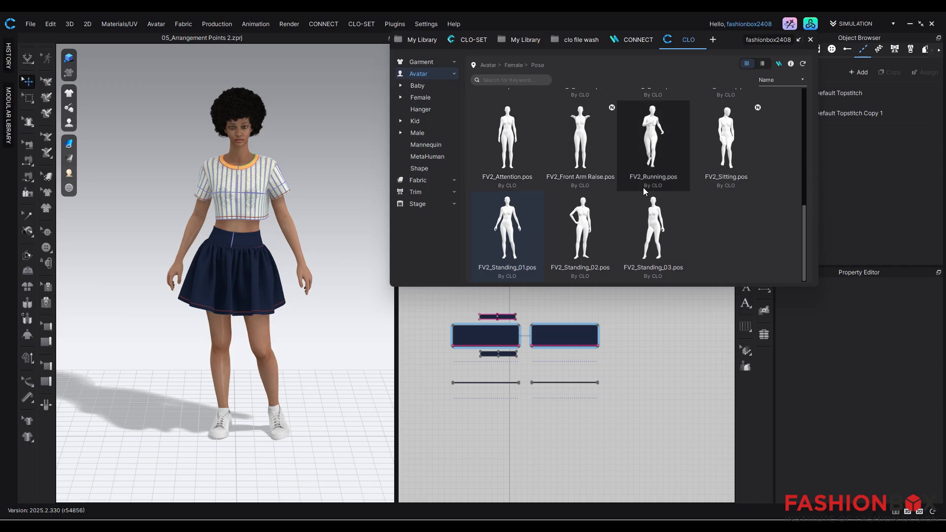
pyautogui.scroll(10, 643, 189)
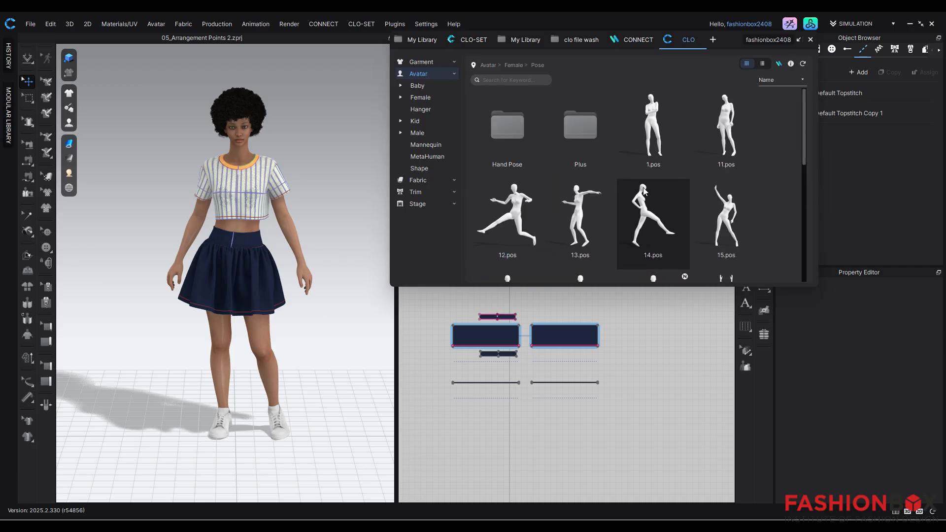
pyautogui.scroll(-10, 643, 189)
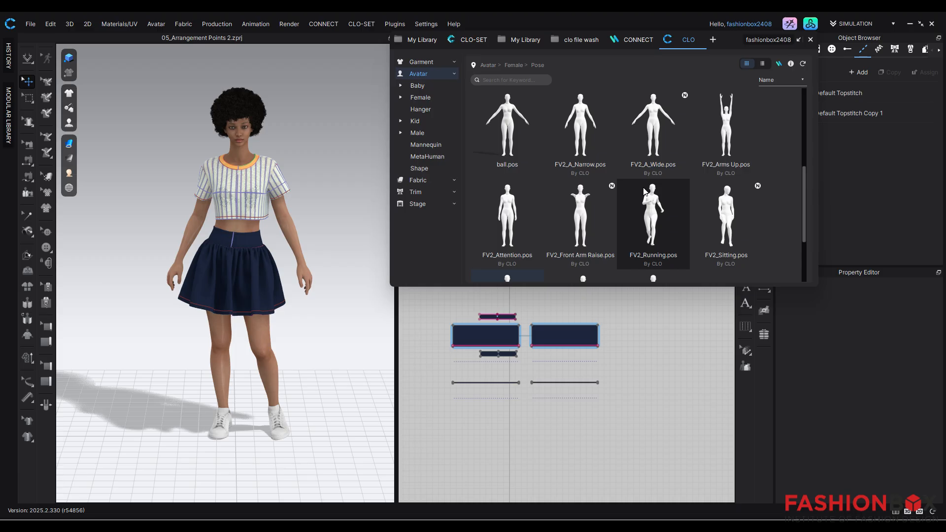
pyautogui.scroll(-2, 644, 190)
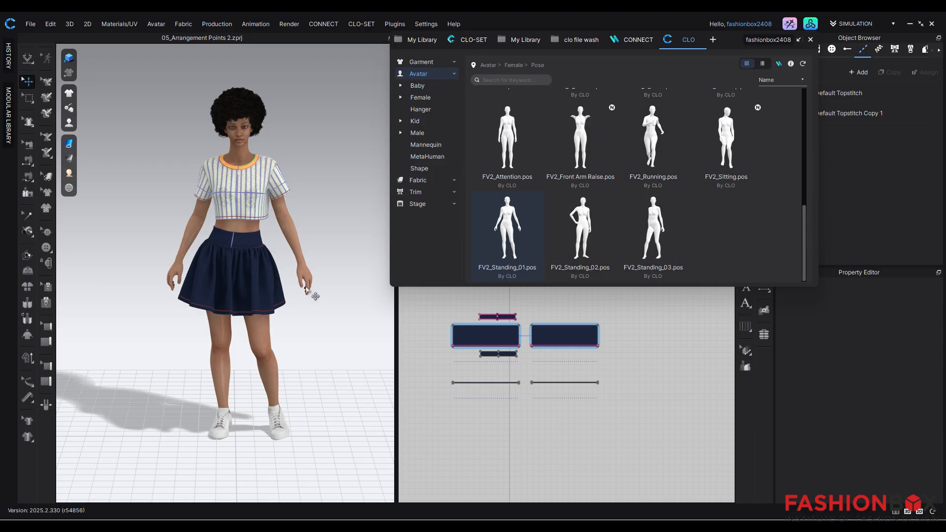
pyautogui.moveTo(298, 318); pyautogui.dragTo(327, 312, button='right')
pyautogui.scroll(3, 567, 163)
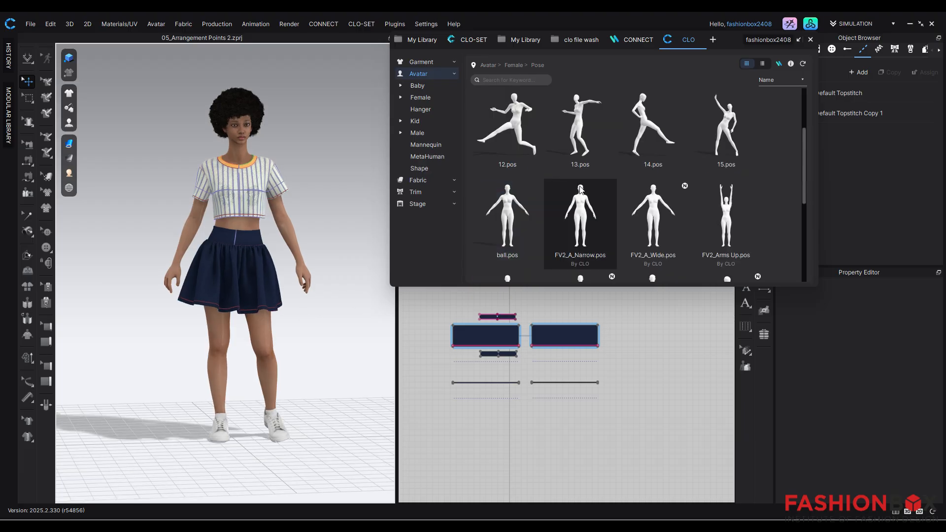
pyautogui.doubleClick(513, 217)
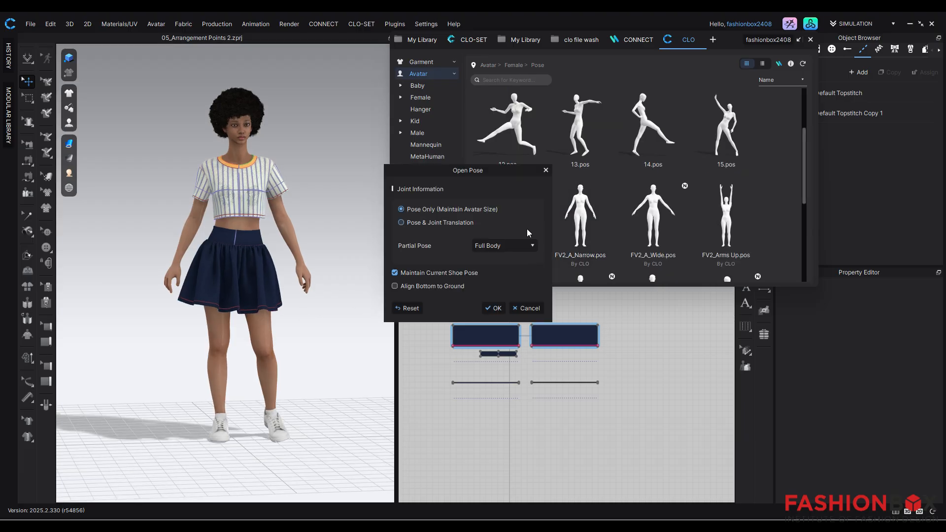
pyautogui.click(527, 308)
# Apply the FV2_Attention pose to the avatar's full body, keeping the avatar size and current shoe pose
pyautogui.scroll(-3, 620, 220)
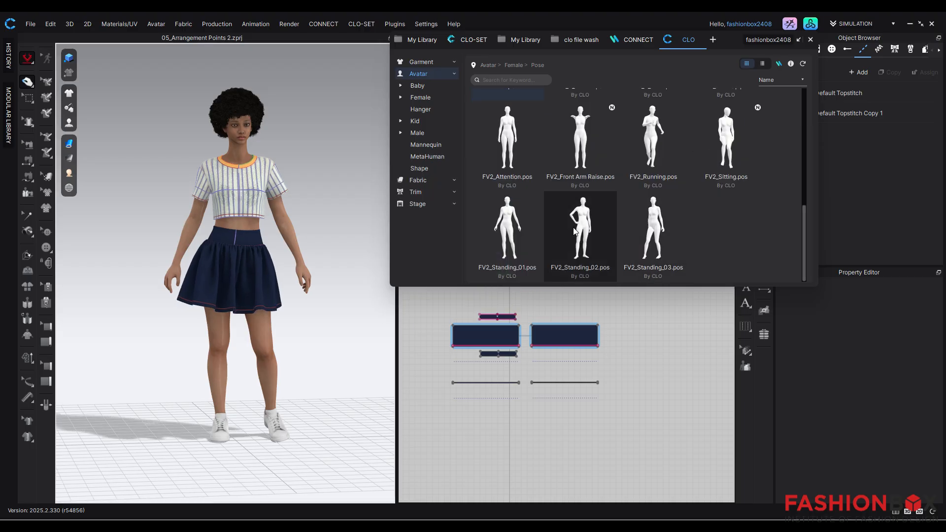
pyautogui.scroll(3, 574, 231)
pyautogui.scroll(-3, 574, 231)
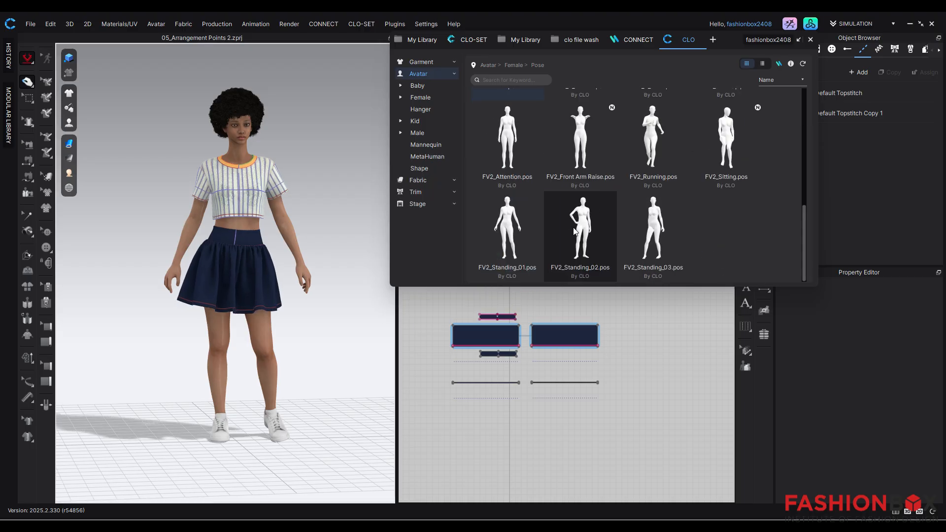
pyautogui.doubleClick(504, 120)
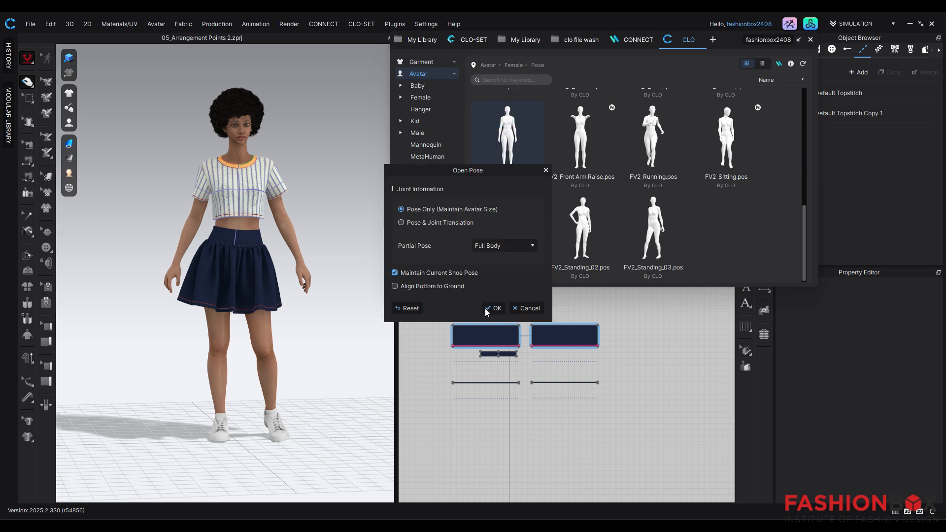
pyautogui.click(484, 309)
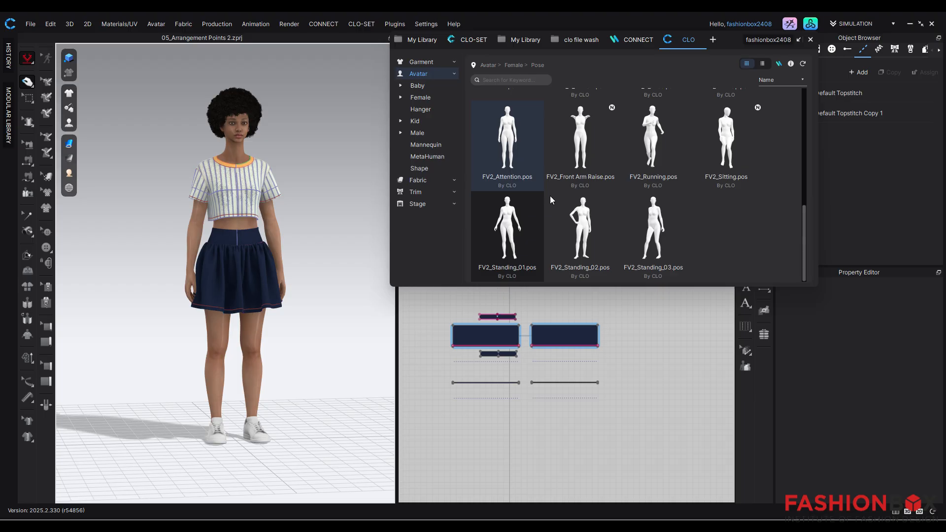
# Load the FV2_Standing_01 pose onto the avatar as a full-body, pose-only change with the current shoe pose maintained
pyautogui.scroll(3, 634, 200)
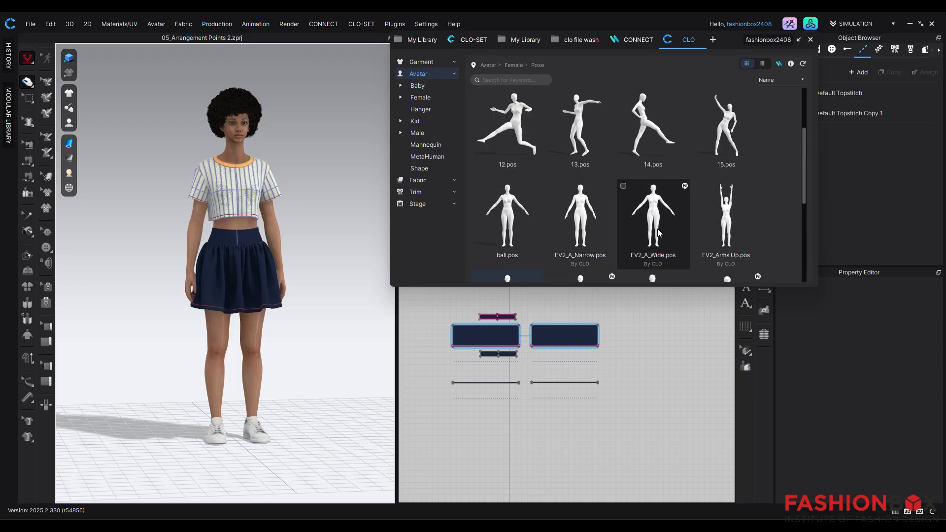
pyautogui.scroll(1, 657, 232)
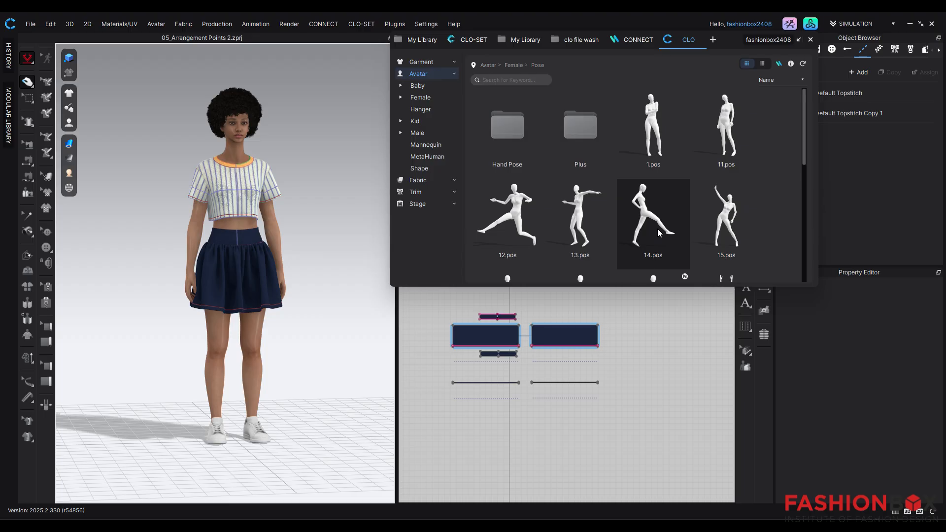
pyautogui.scroll(-2, 658, 232)
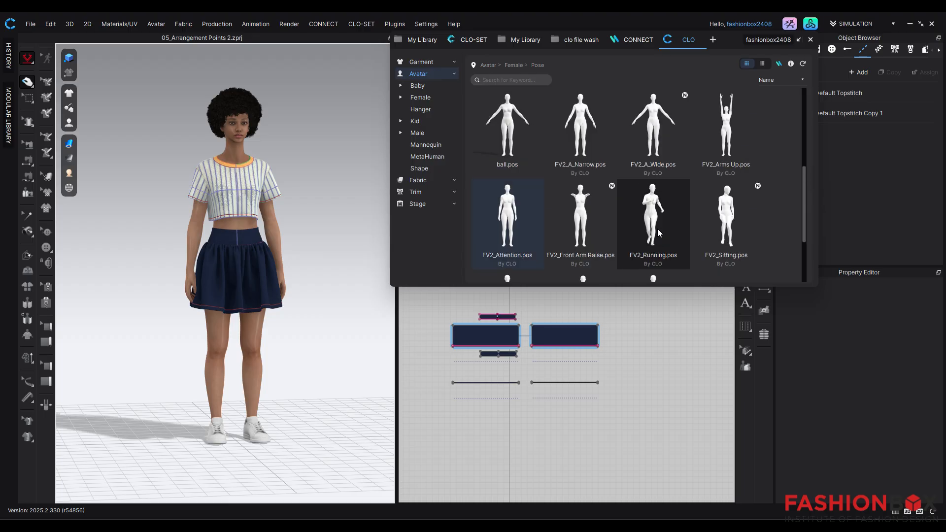
pyautogui.scroll(-1, 657, 232)
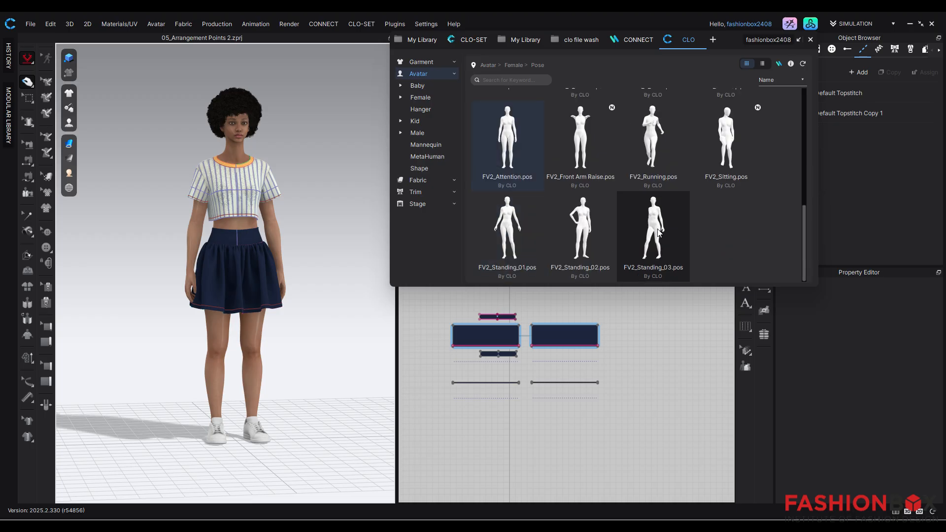
pyautogui.doubleClick(505, 234)
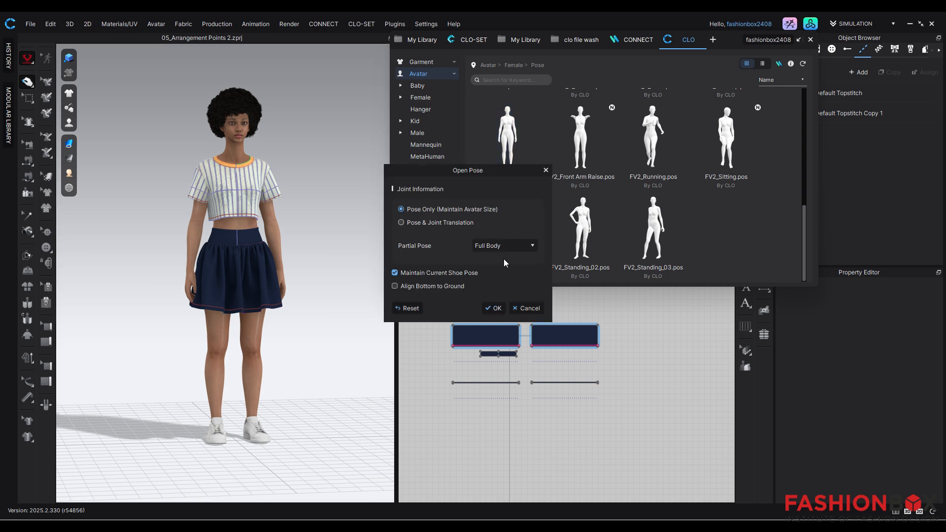
pyautogui.click(495, 307)
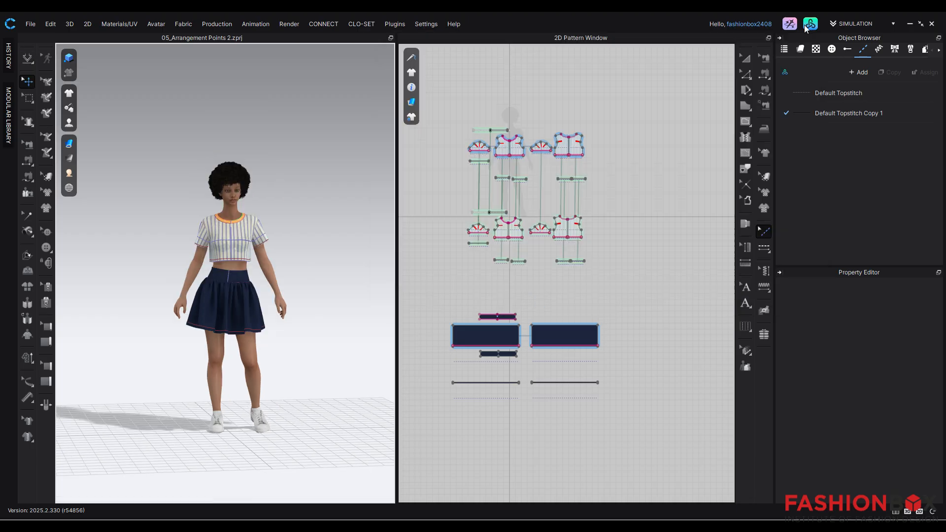
# Open the render window and start an interactive preview render of the dressed avatar
pyautogui.click(289, 25)
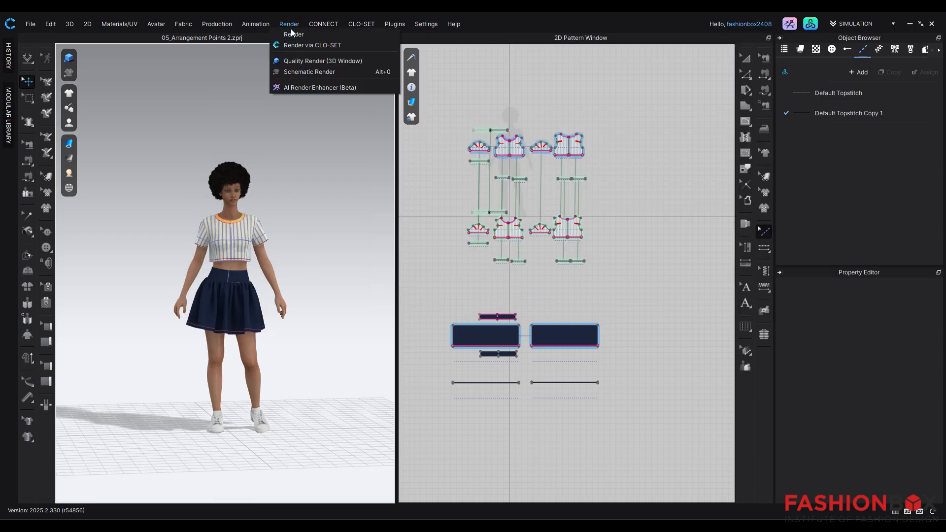
pyautogui.click(291, 34)
pyautogui.click(746, 60)
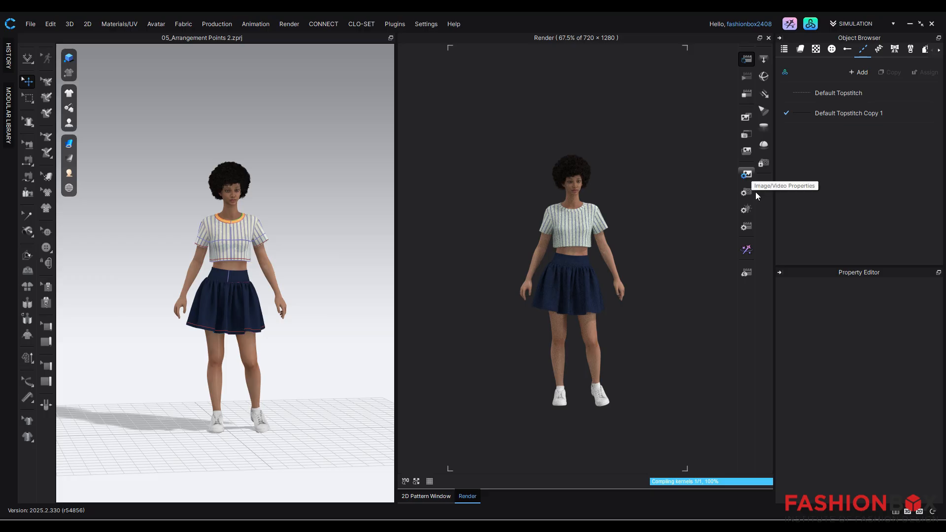
# Set the render's image size to 1280 × 720 in the image/video properties
pyautogui.click(747, 175)
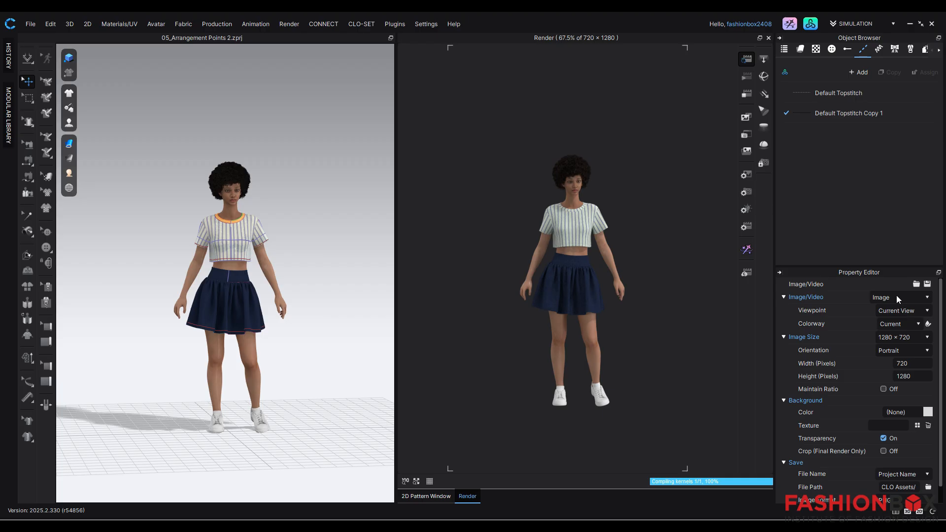
pyautogui.click(916, 337)
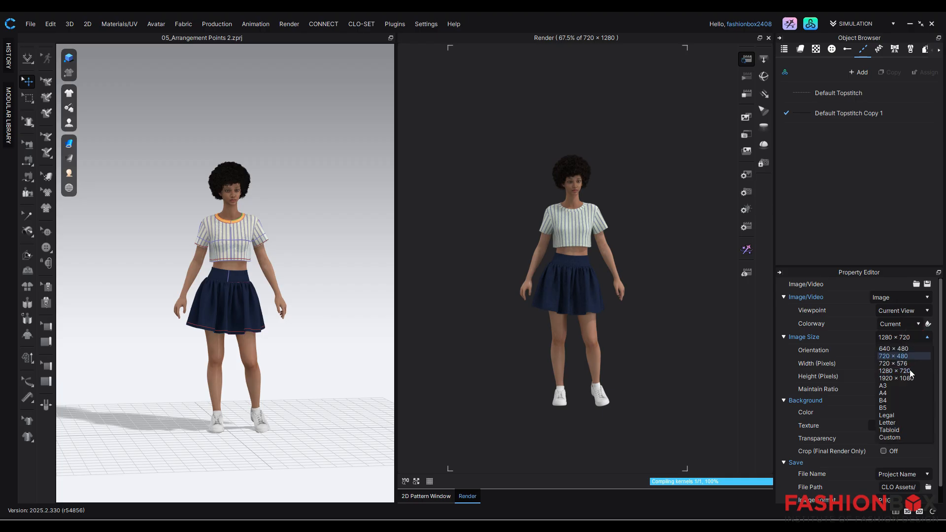
pyautogui.click(896, 371)
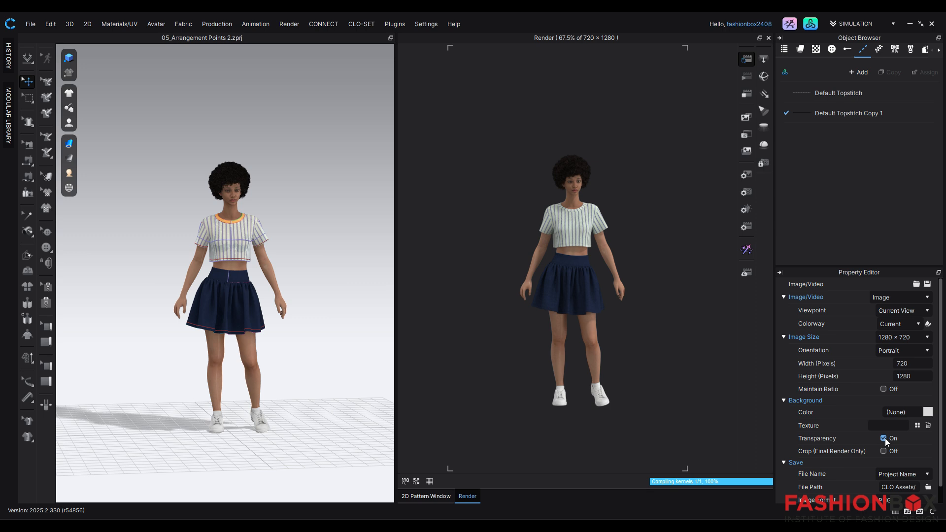
pyautogui.scroll(-1, 885, 438)
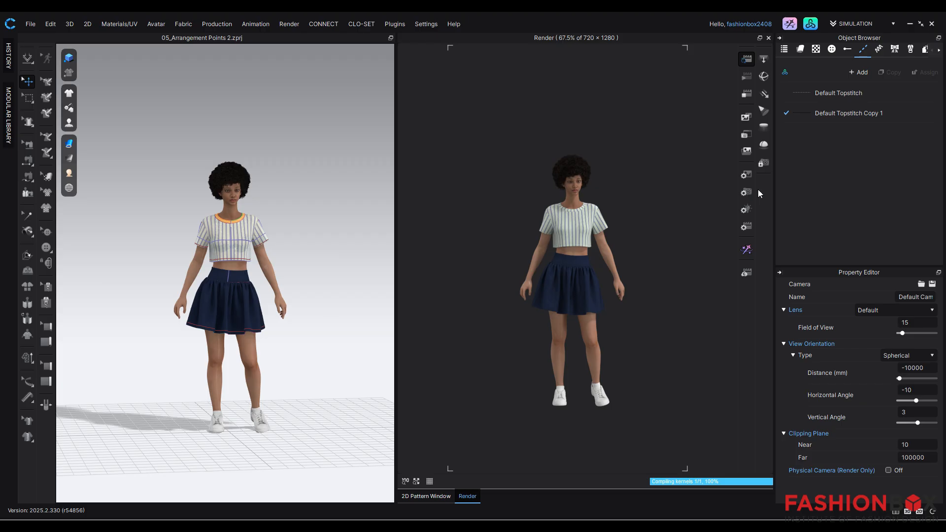
# Review the light properties and the render engine, finish condition, quality and color mapping settings
pyautogui.click(749, 211)
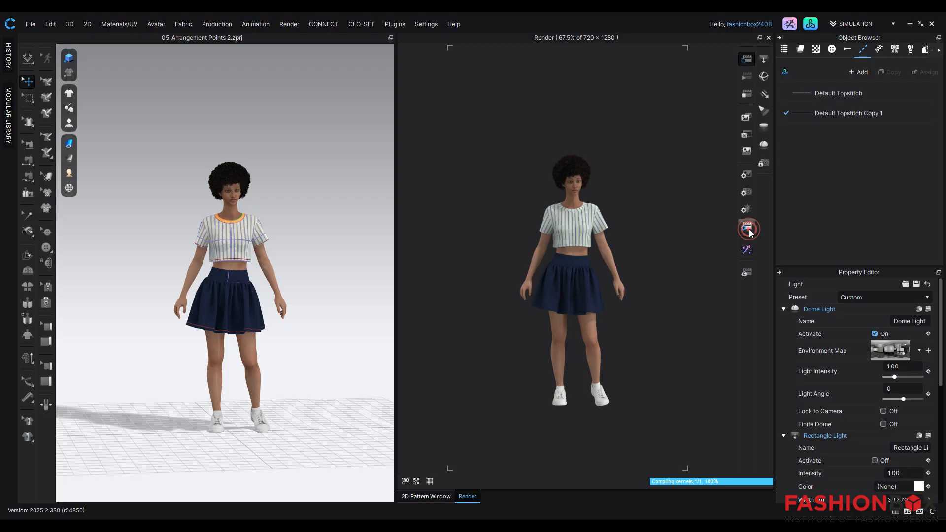
pyautogui.click(748, 228)
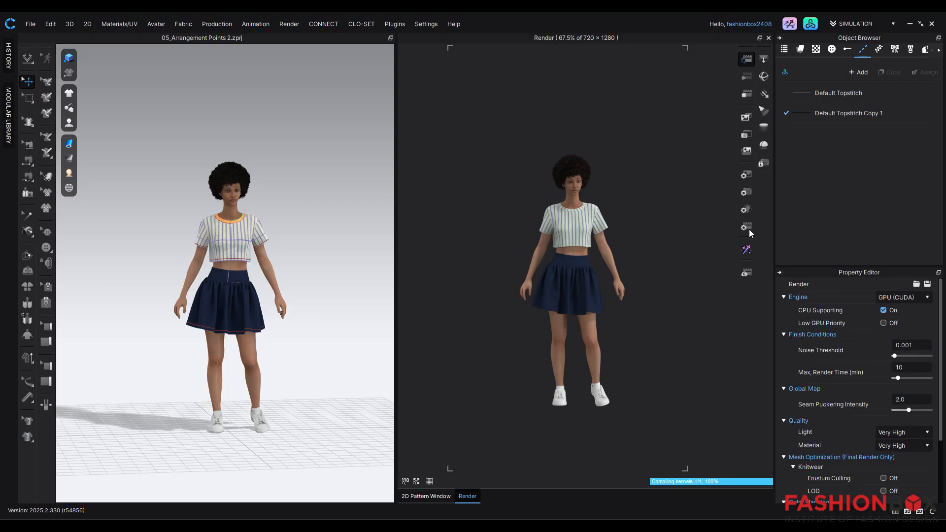
pyautogui.doubleClick(916, 345)
pyautogui.scroll(-3, 901, 448)
pyautogui.scroll(-1, 901, 448)
pyautogui.scroll(1, 813, 350)
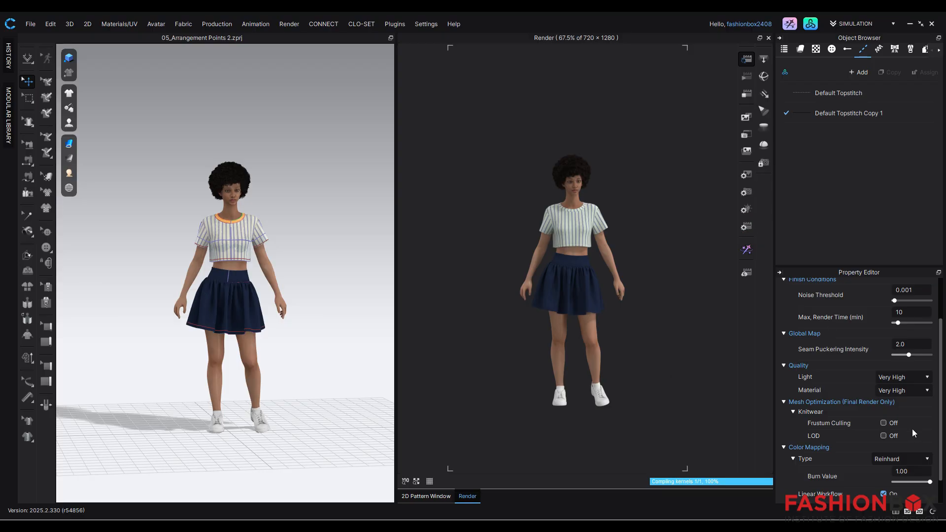
# Frame the avatar closer in the render preview so the full body from hair to shoes fills the portrait image
pyautogui.scroll(2, 591, 354)
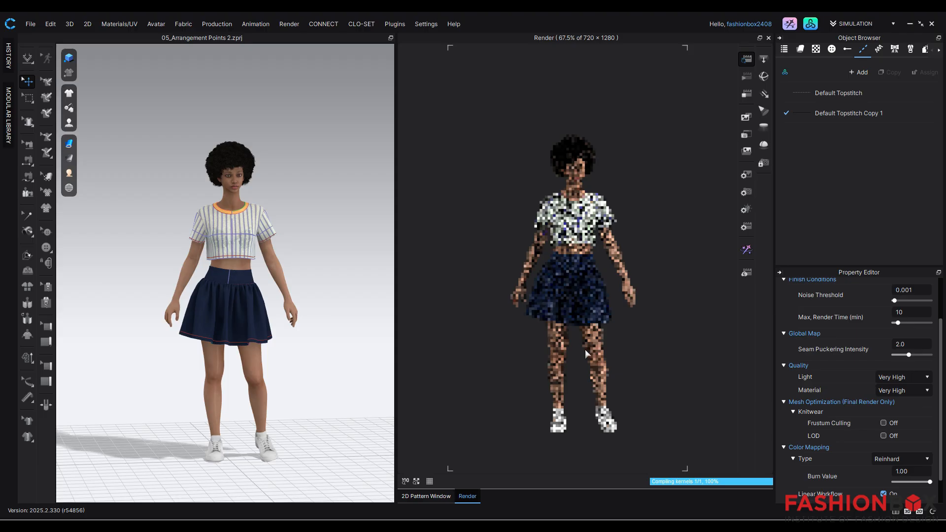
pyautogui.scroll(1, 586, 352)
pyautogui.scroll(1, 587, 347)
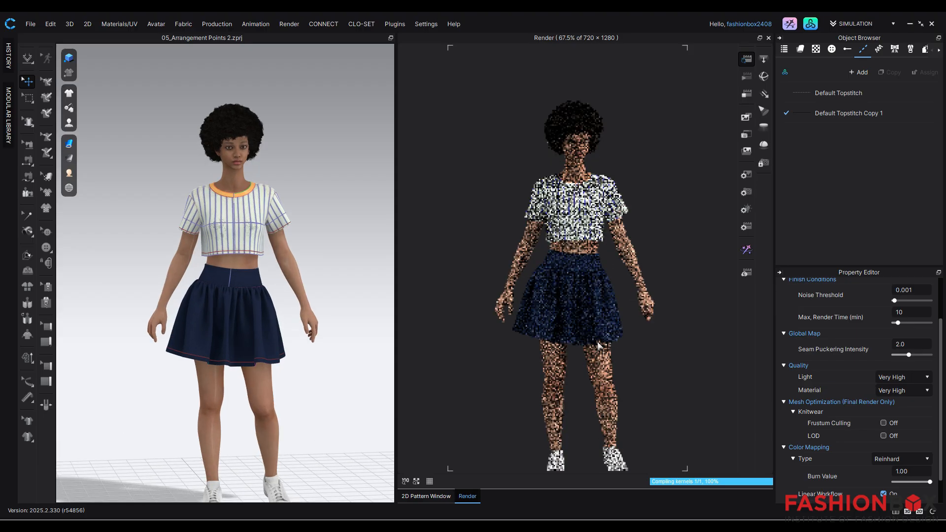
pyautogui.moveTo(599, 345); pyautogui.dragTo(576, 311, button='middle')
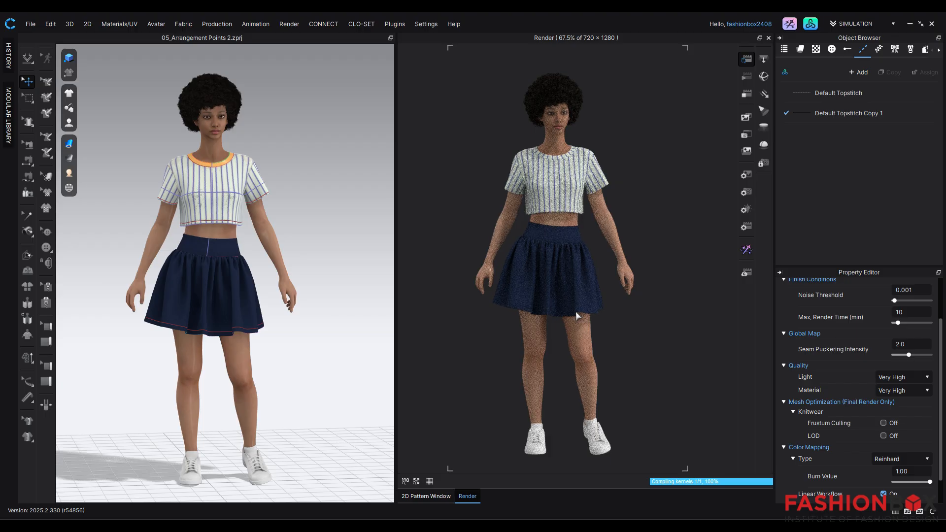
pyautogui.scroll(2, 576, 315)
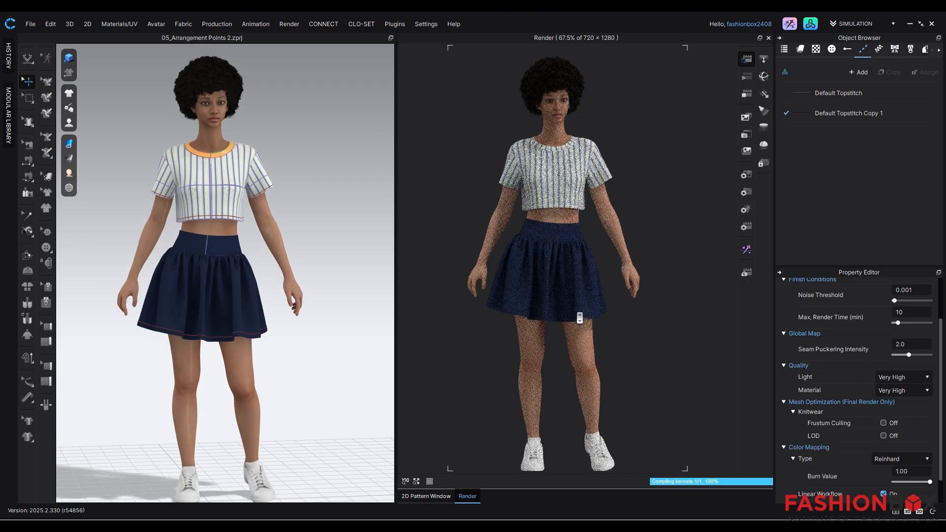
pyautogui.moveTo(579, 318); pyautogui.dragTo(587, 307, button='middle')
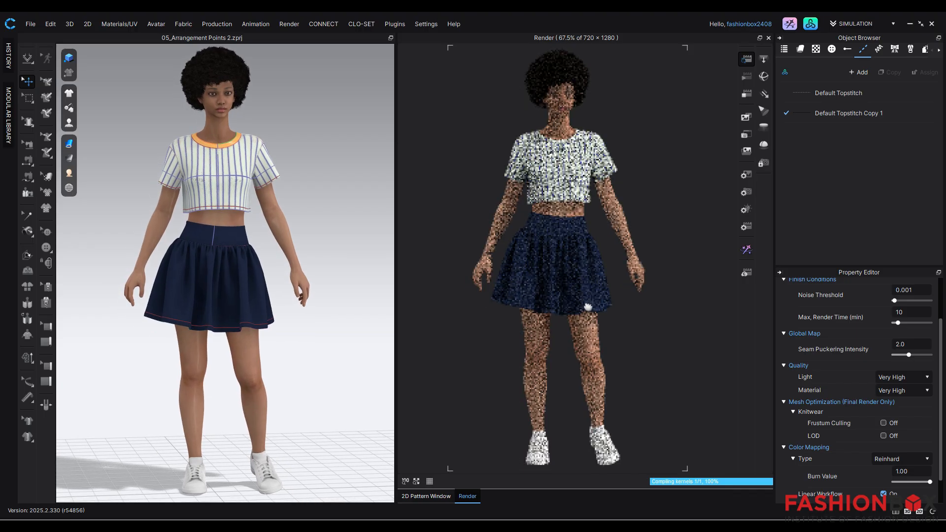
pyautogui.click(652, 340)
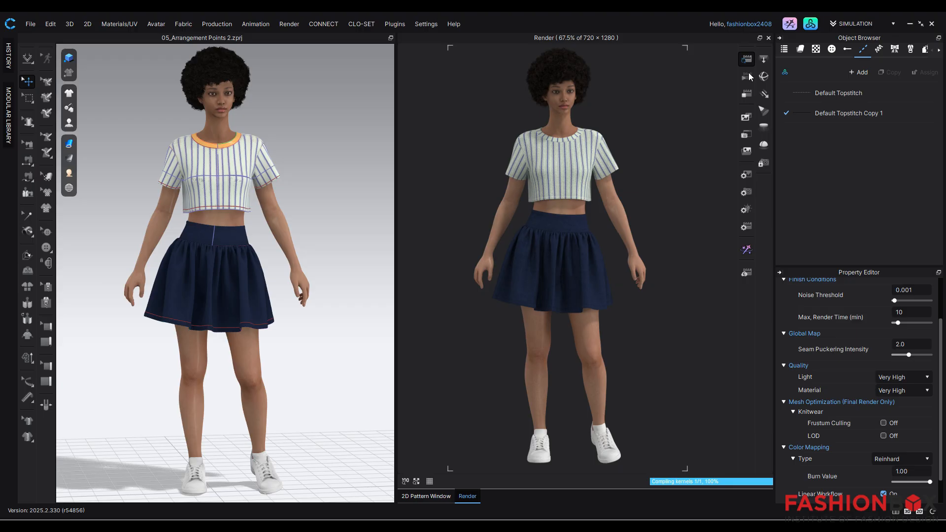
# Stop the interactive preview and start the final image render of the outfit
pyautogui.click(748, 101)
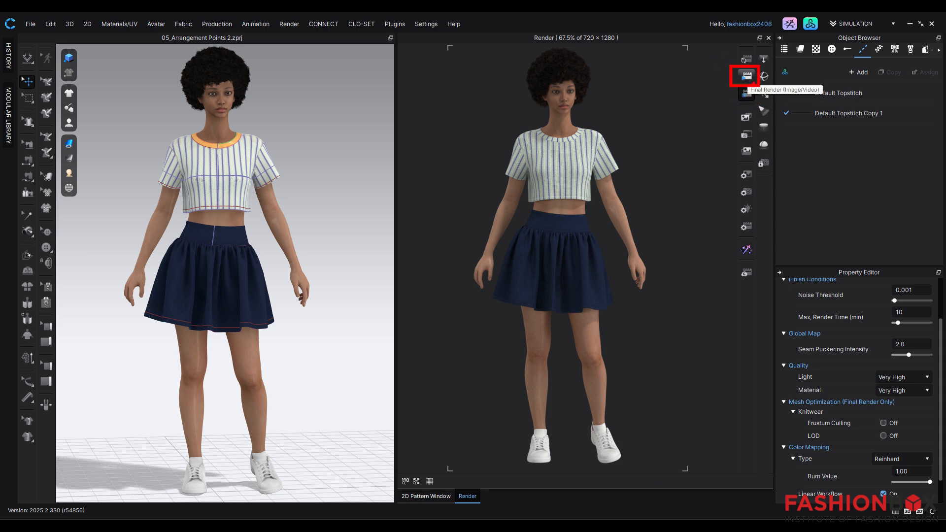
pyautogui.click(746, 78)
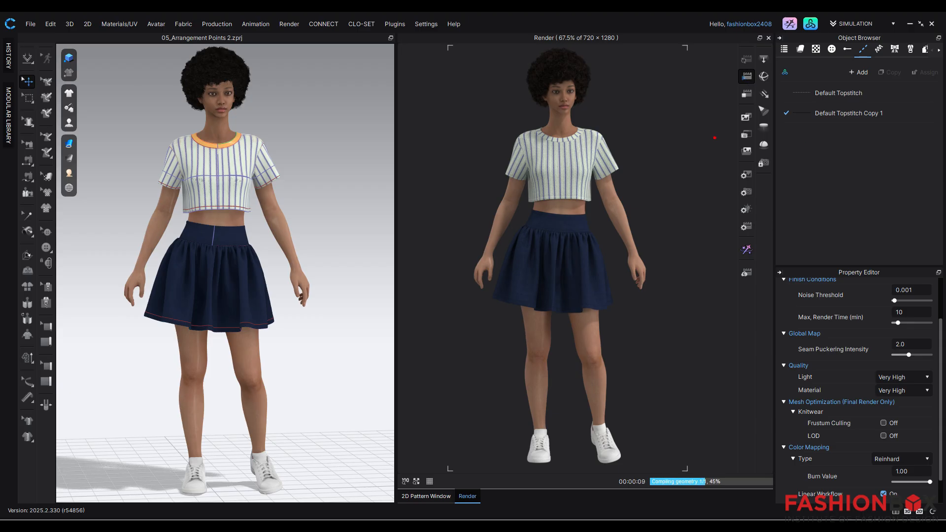
pyautogui.click(669, 175)
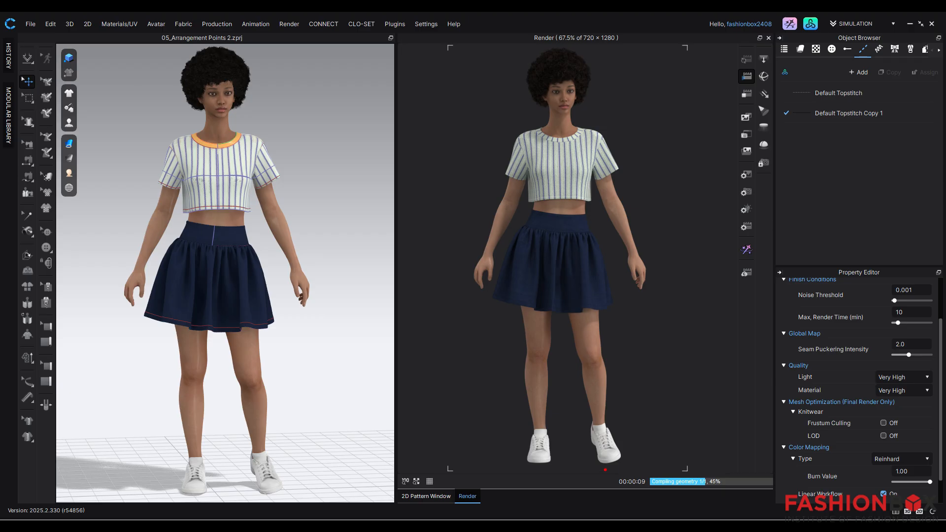